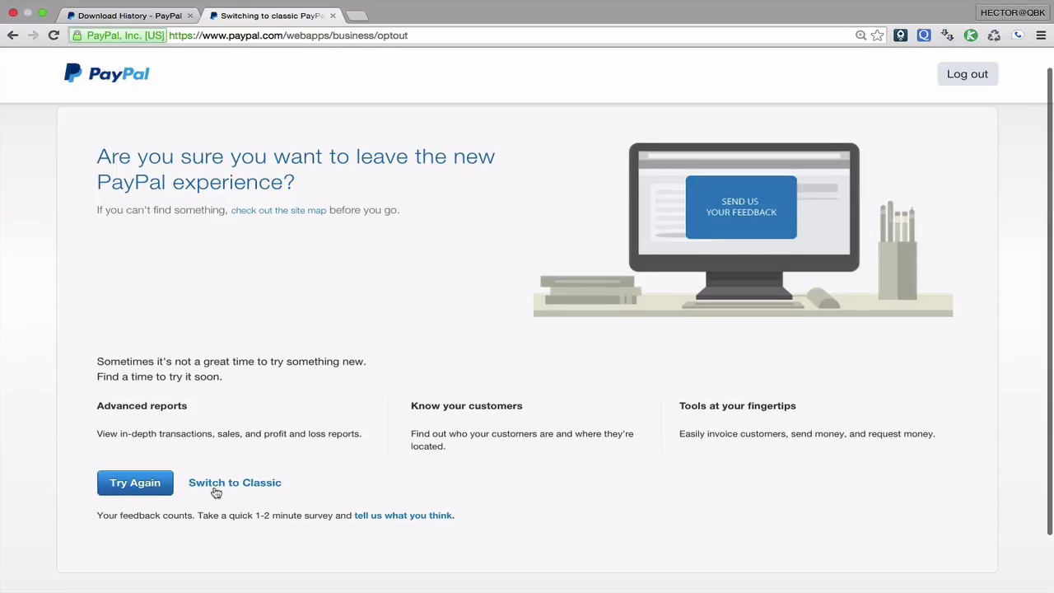
Switch PayPal to the classic experience, submit the exit survey with Other as the reason, and close the survey page
click(215, 485)
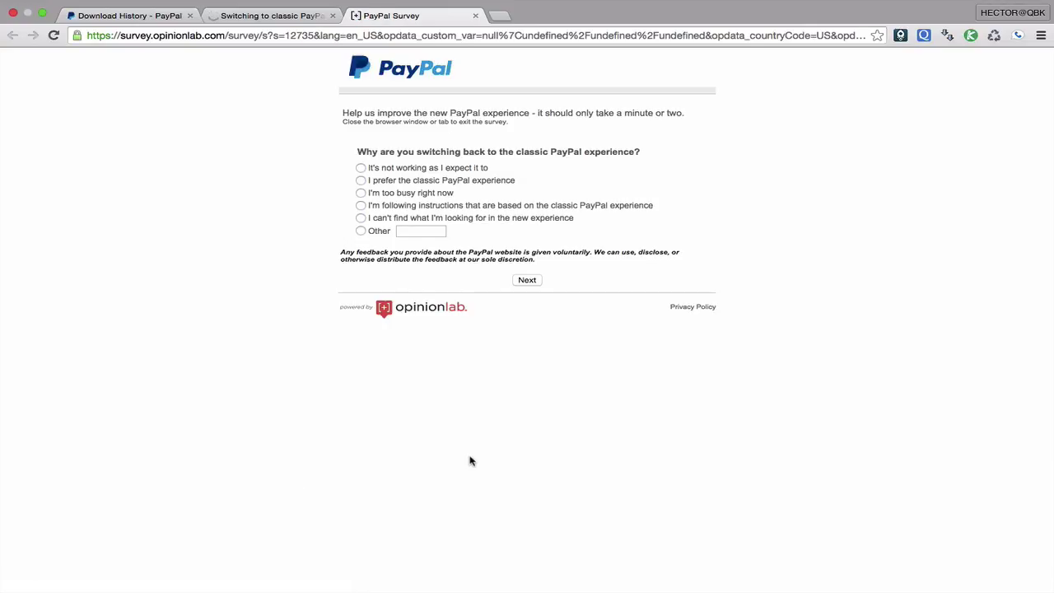
click(360, 231)
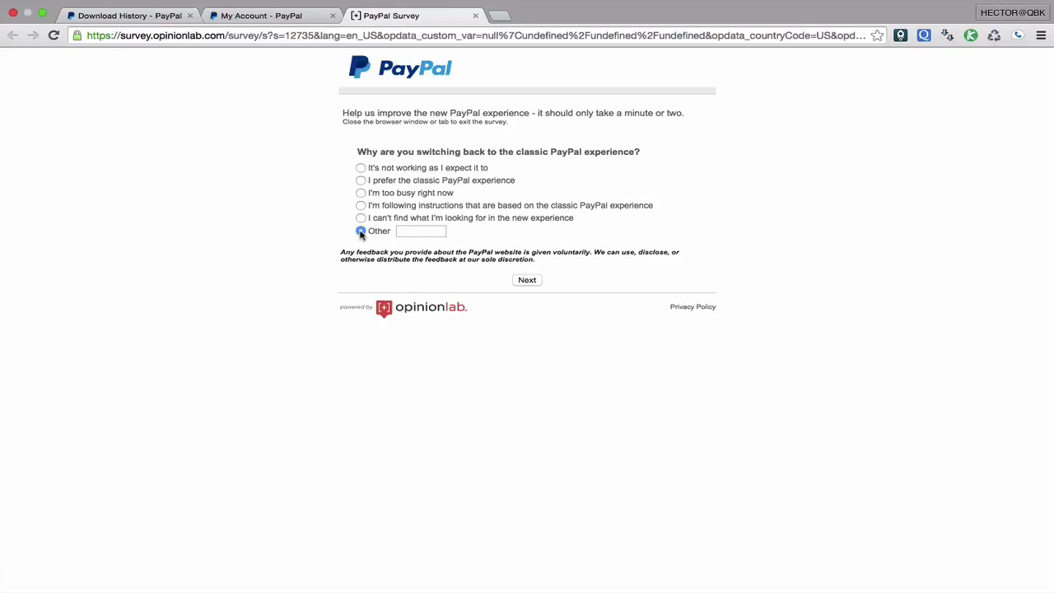
click(524, 281)
click(518, 265)
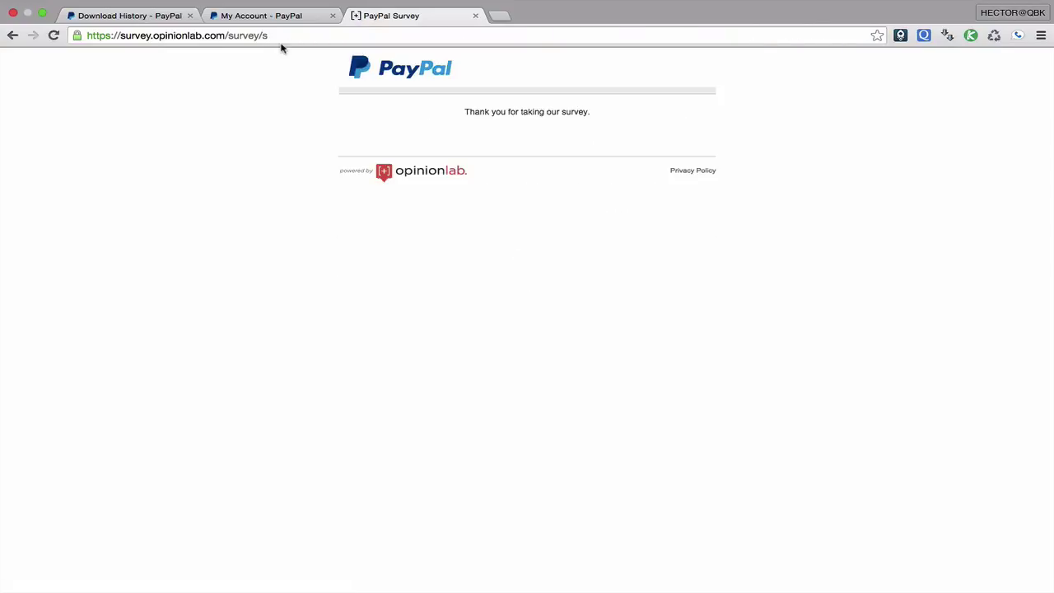
click(475, 17)
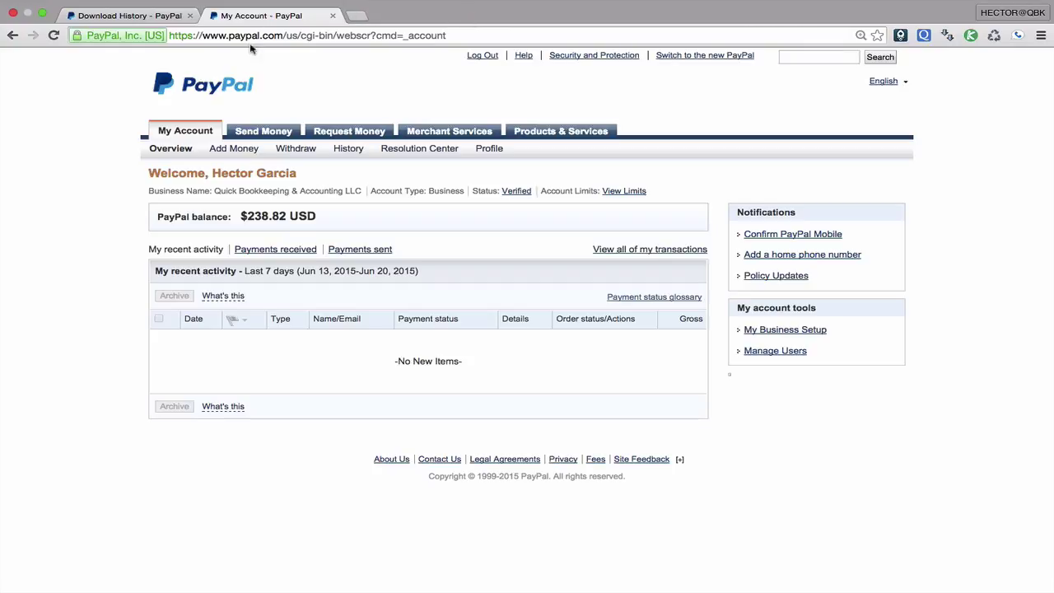
Open PayPal's Download History page and examine the custom date range and the file types offered for download
mouse_move(354, 150)
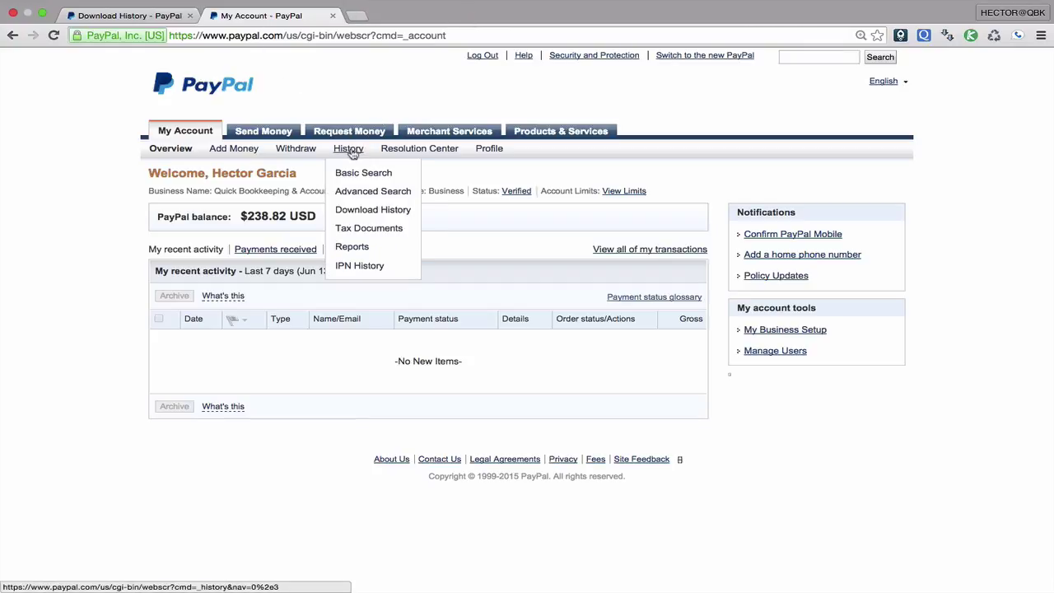
click(361, 210)
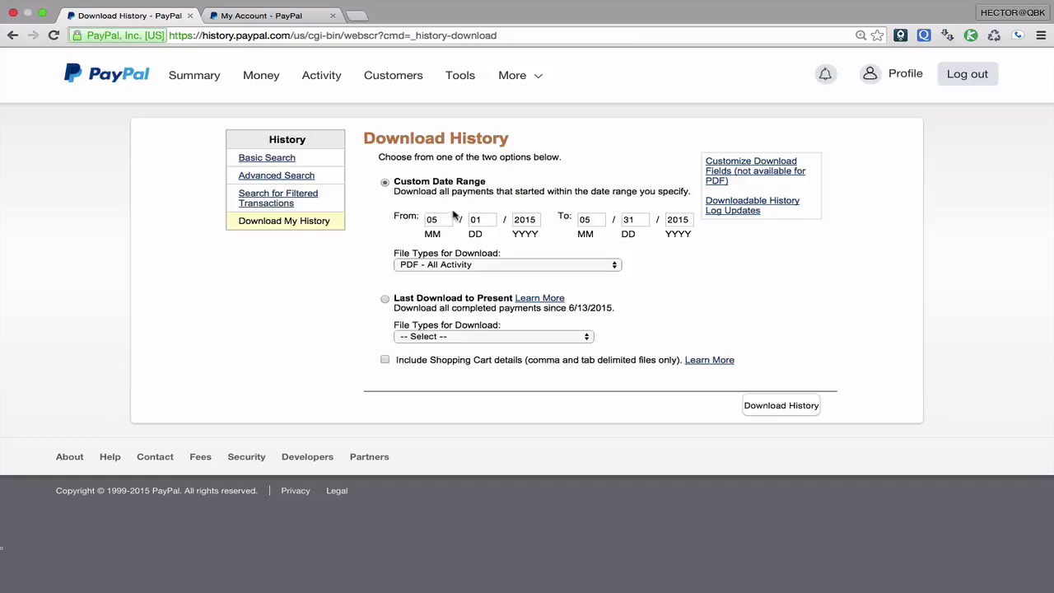
click(492, 219)
click(624, 220)
click(486, 219)
click(473, 265)
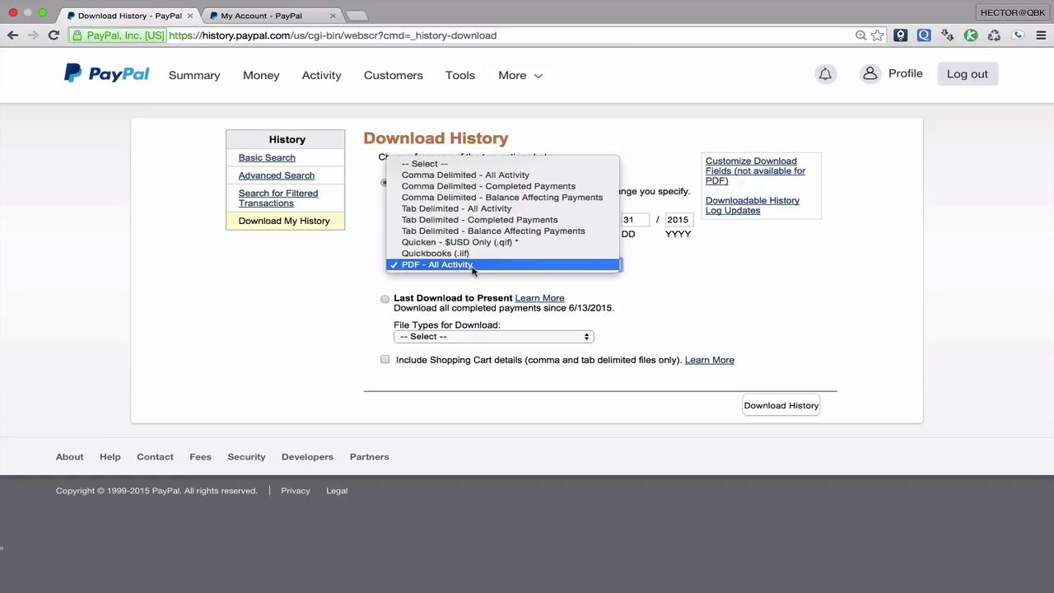
click(472, 265)
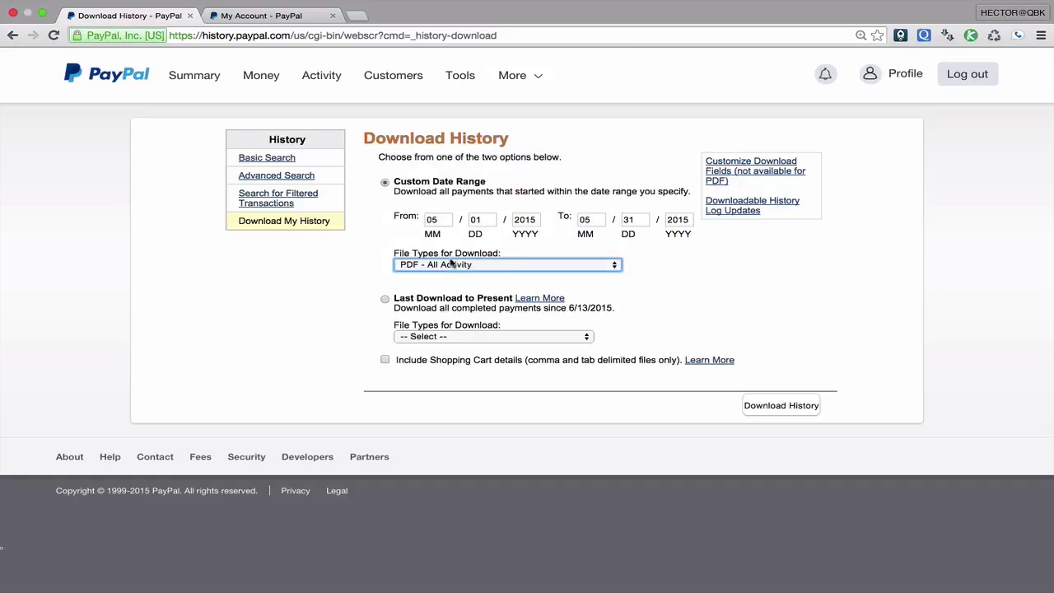
click(453, 264)
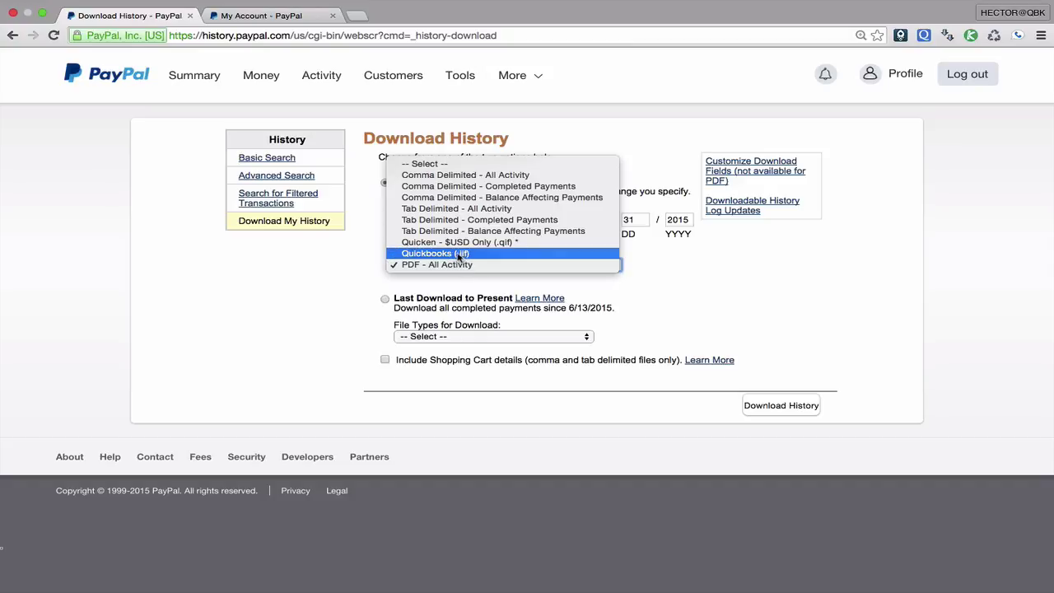
key(Escape)
click(467, 270)
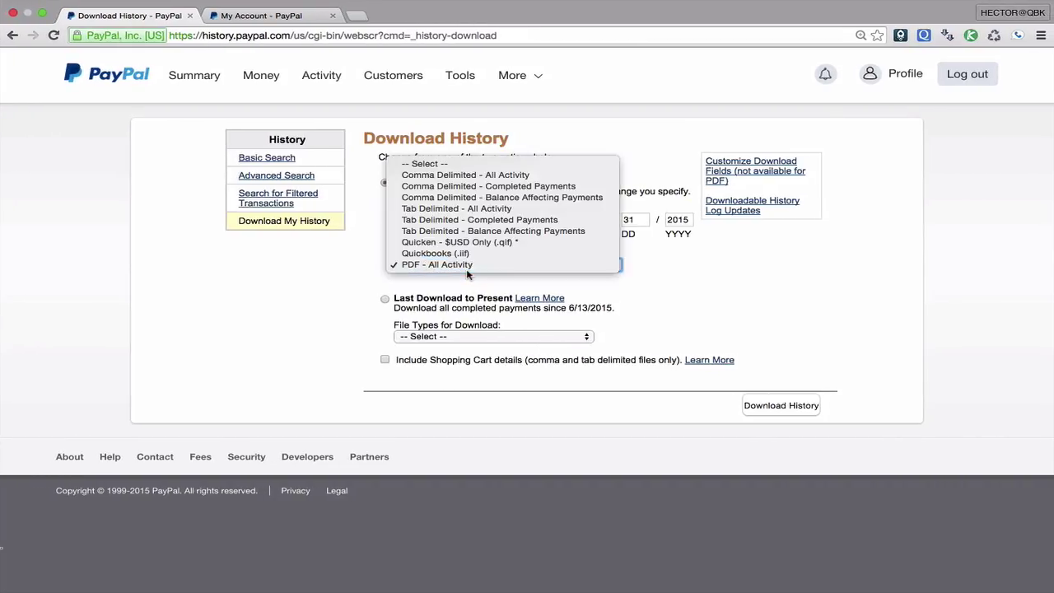
Switch to Download.csv in Excel and examine the name and gross amount of the first transaction
key(ctrl+Right)
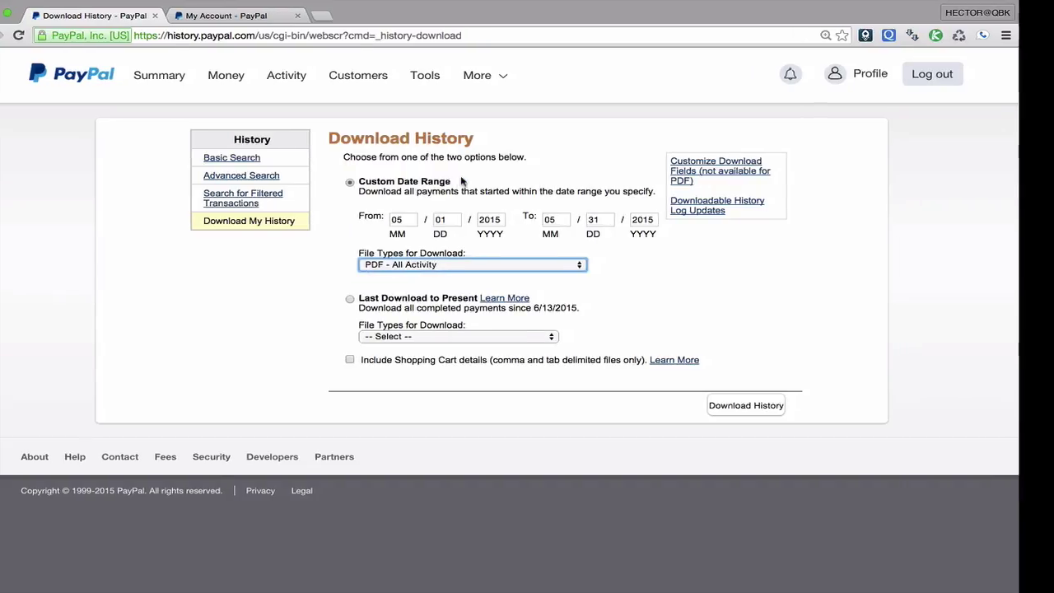
key(ctrl+Left)
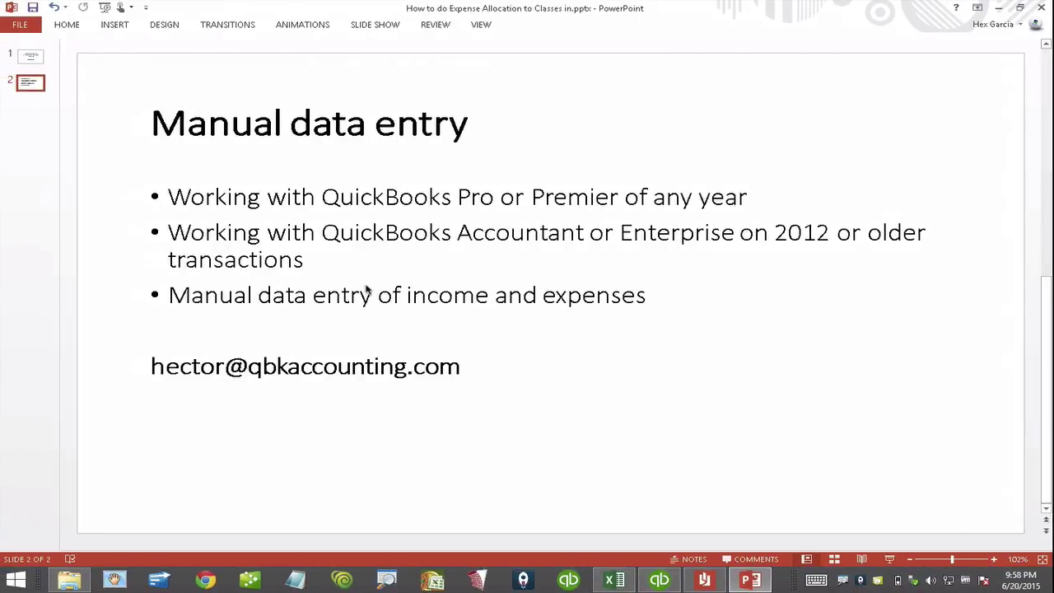
click(614, 570)
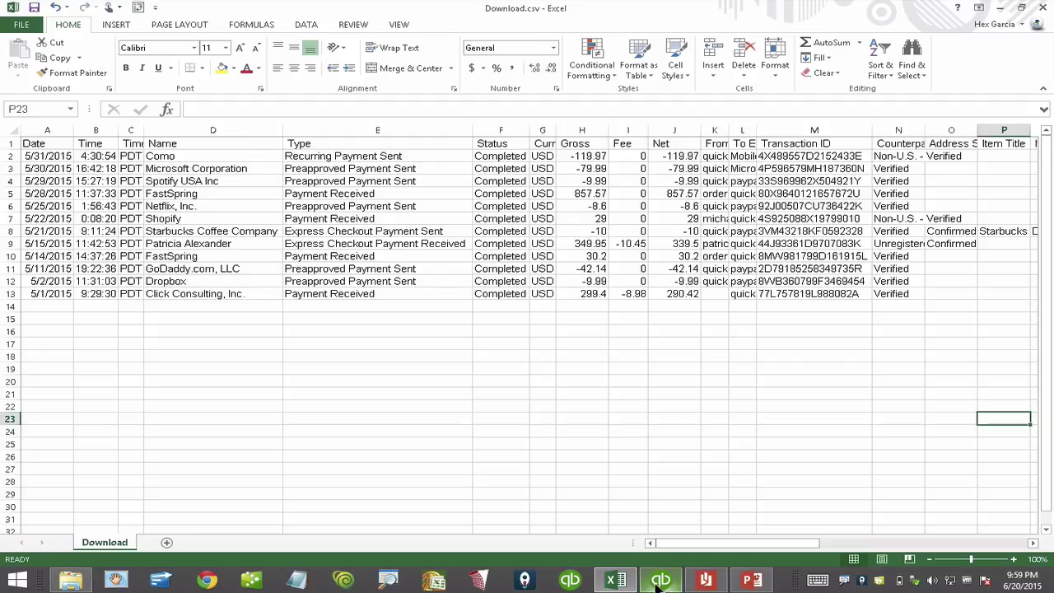
click(176, 156)
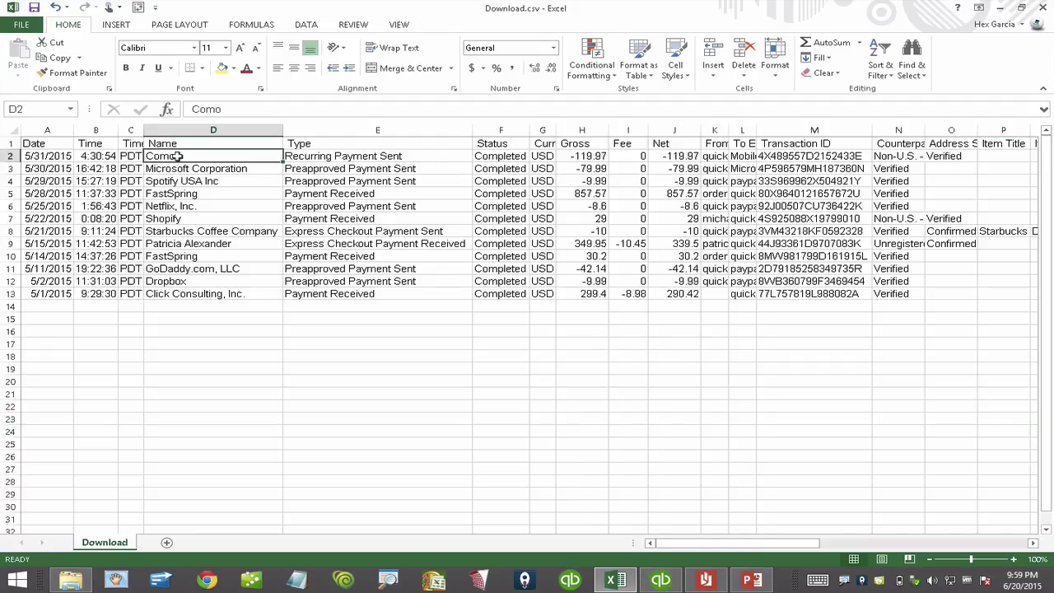
click(597, 155)
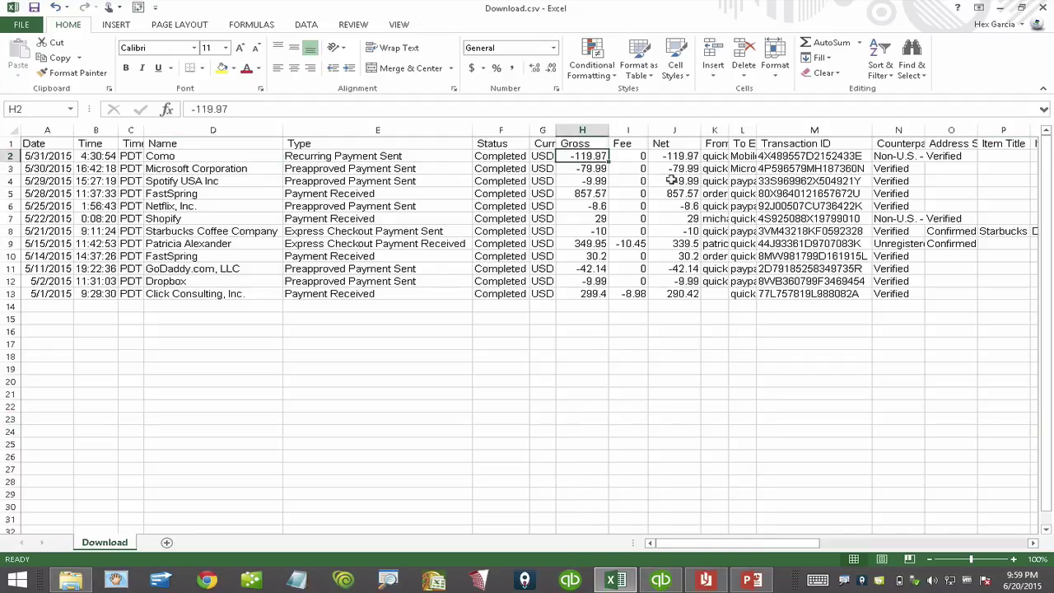
Switch to QuickBooks and open the register of the PAYPAL bank account from the Chart of Accounts
click(660, 580)
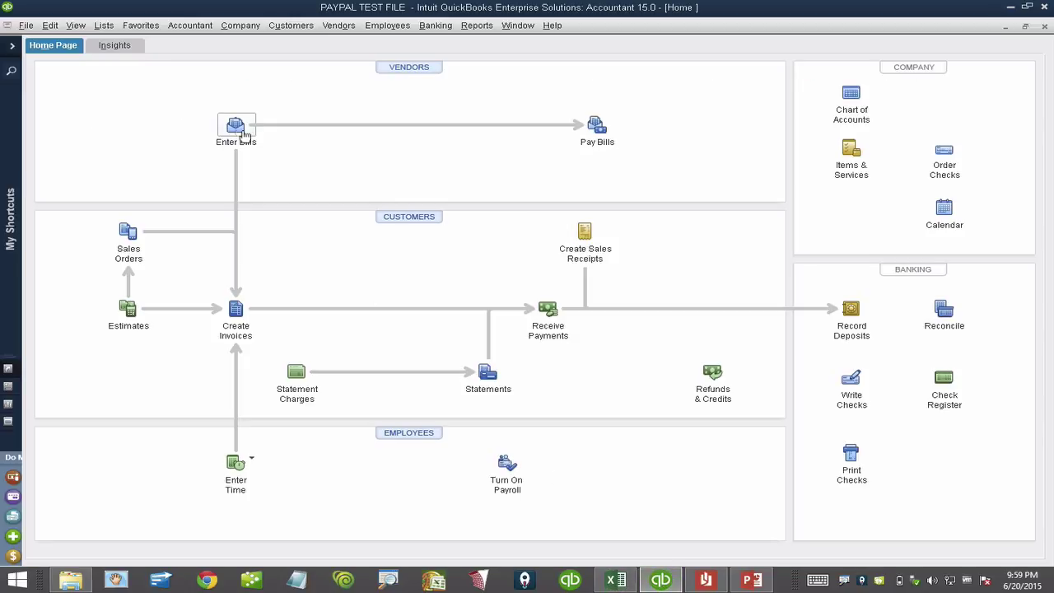
click(104, 25)
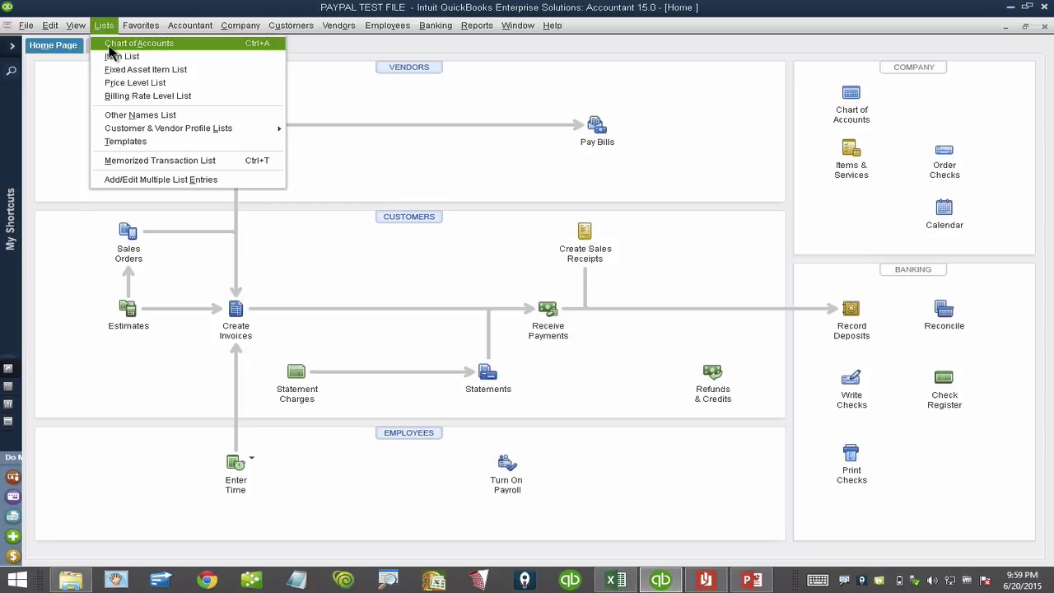
click(110, 48)
click(52, 72)
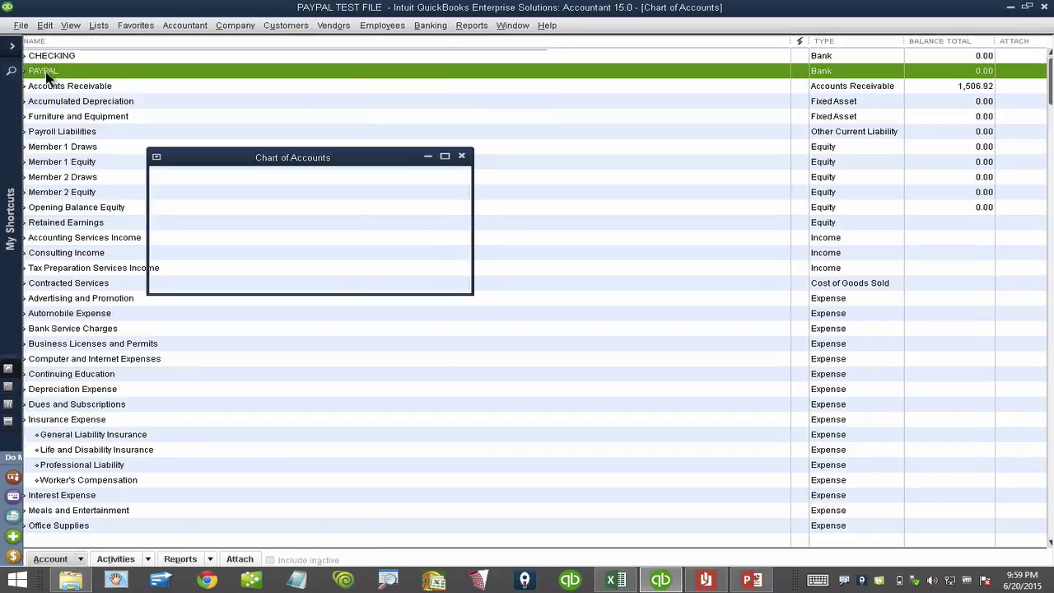
double_click(45, 72)
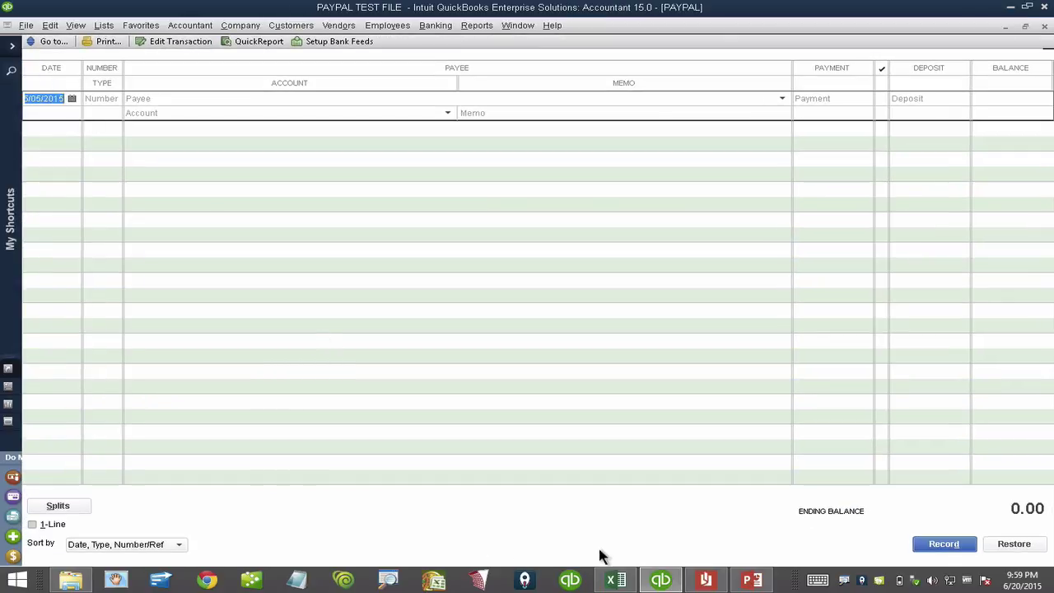
Consult the first transaction in Download.csv and begin a PAYPAL register entry dated 05/31/2015 with number 1 and payee COMO
click(616, 579)
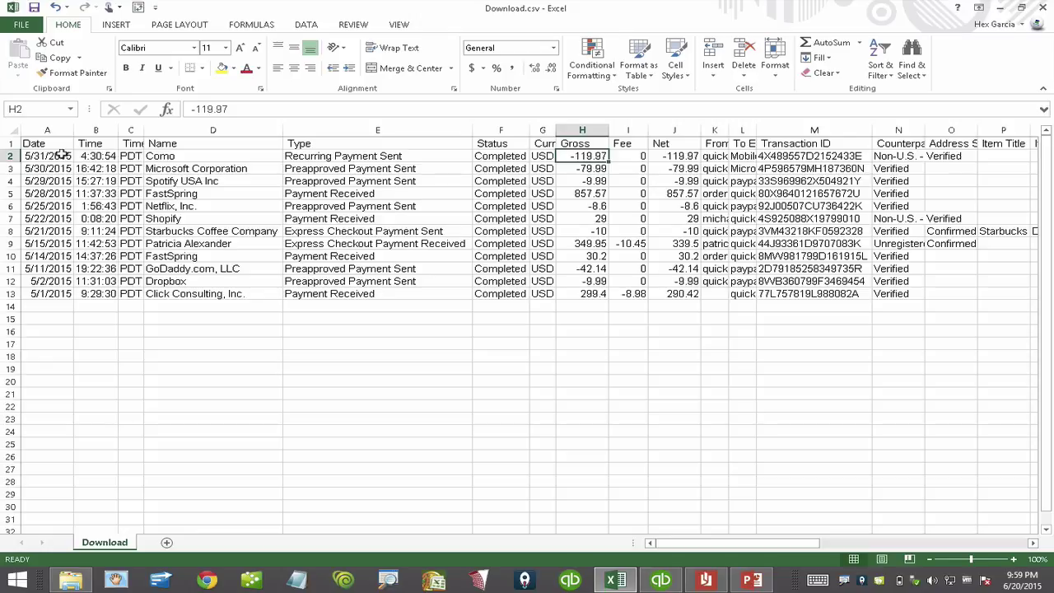
right_click(660, 579)
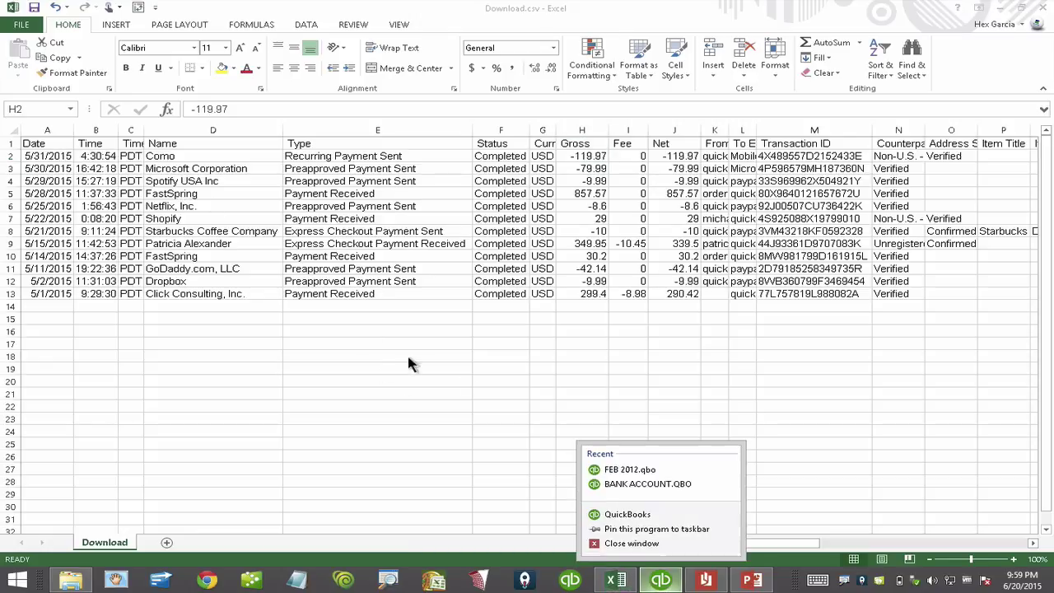
click(662, 579)
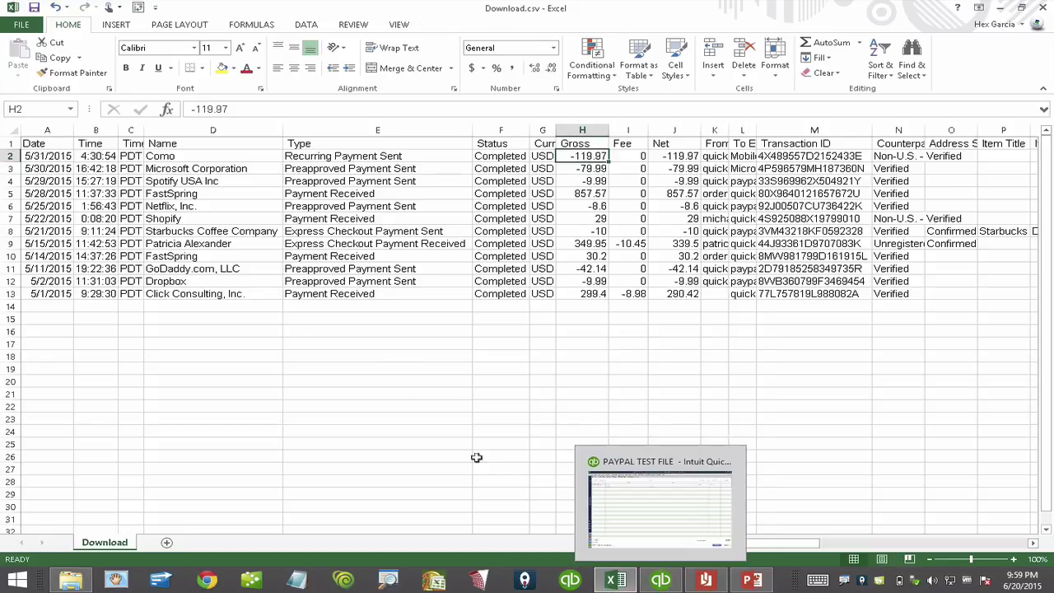
click(660, 580)
text(05311)
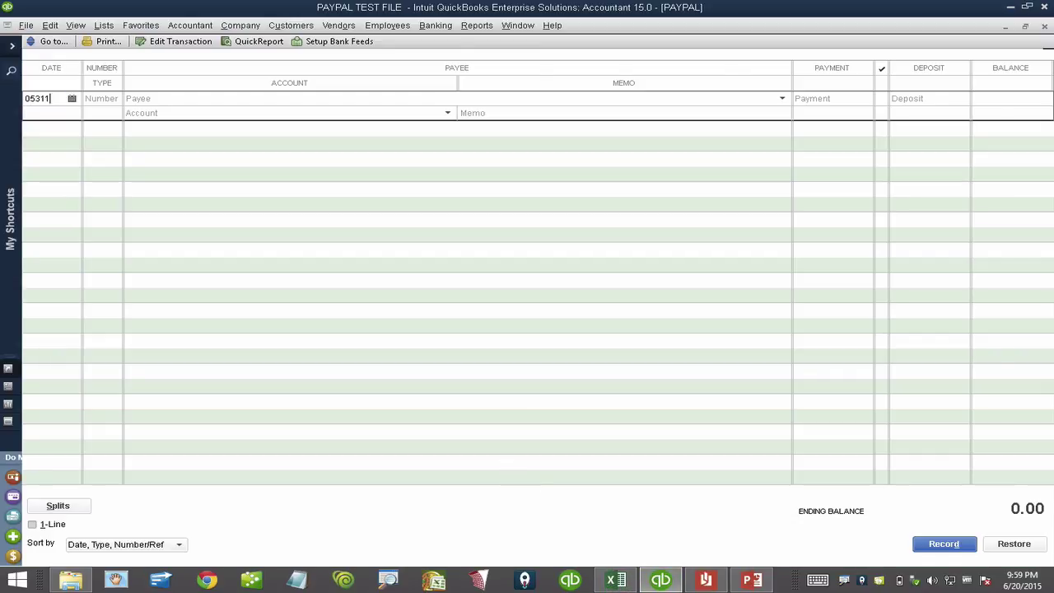
key(Tab)
key(Tab)
key(Tab)
key(Return)
key(Return)
key(Tab)
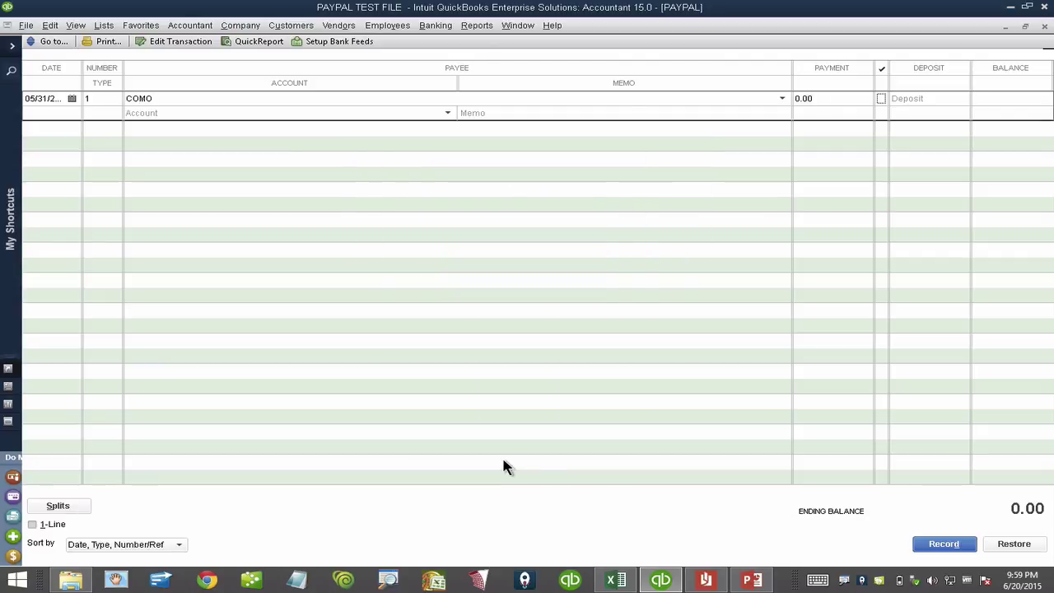
Set the COMO entry's payment to 119.97 after checking Excel, assign it to Office Supplies, and record it
text(119)
click(615, 579)
click(661, 581)
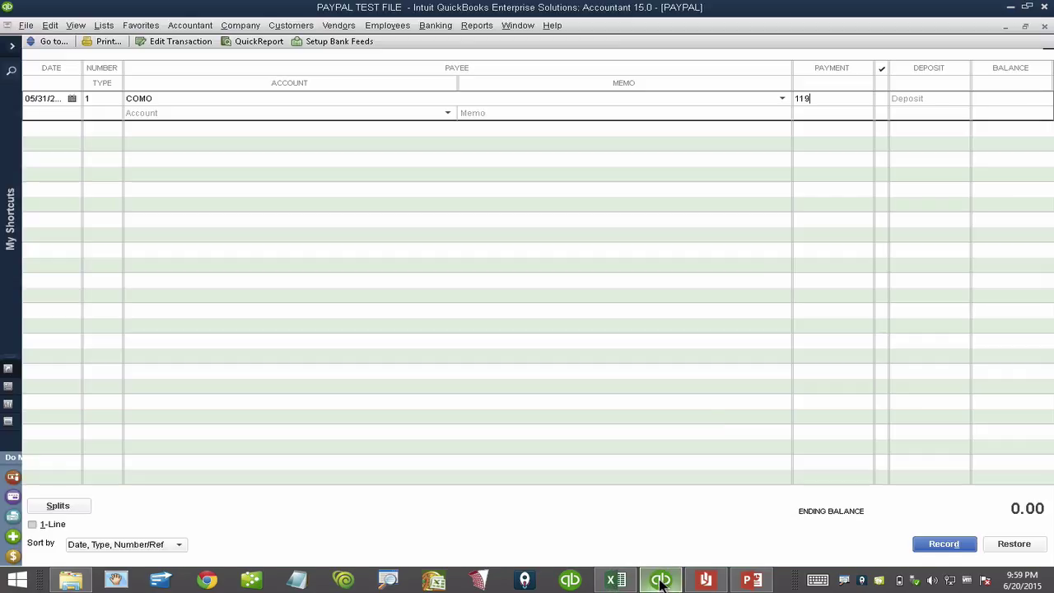
text(.97)
key(Tab)
text(Office)
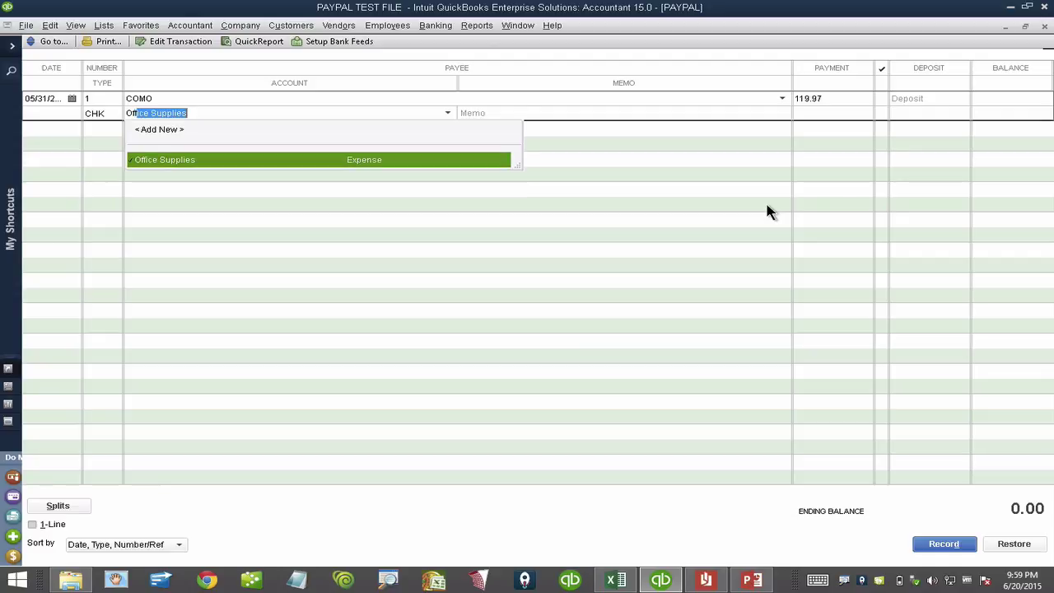
click(243, 163)
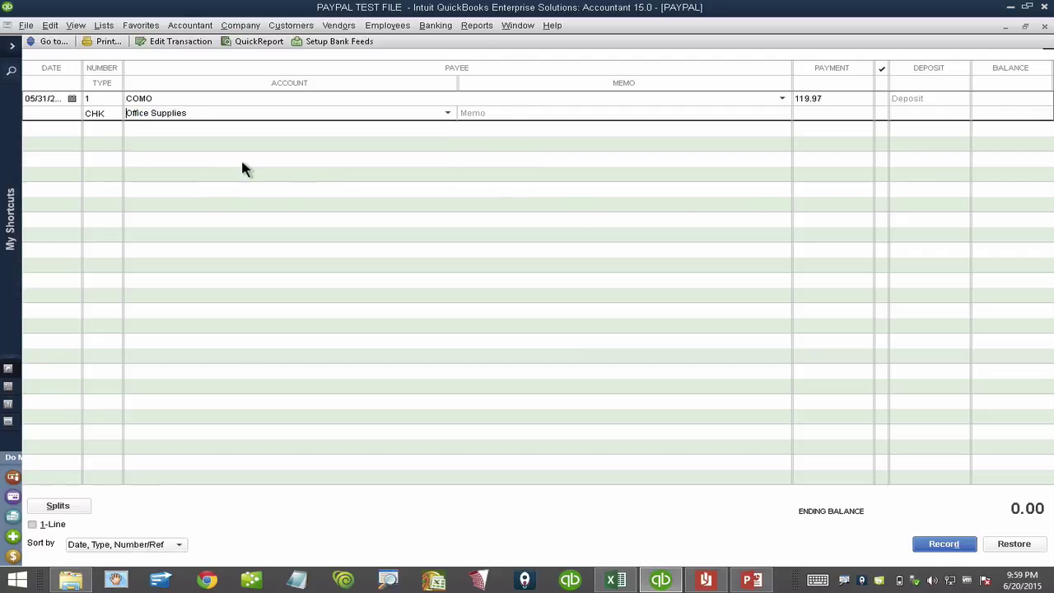
key(Return)
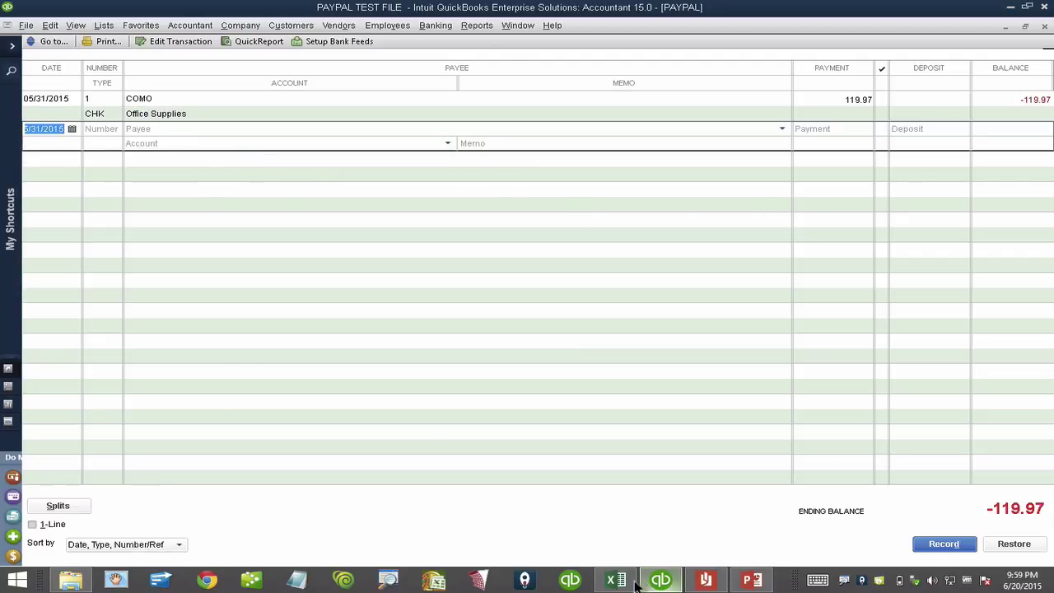
Review the transactions in Excel's Download.csv and the Batch Enter Transactions slide in PowerPoint
click(616, 580)
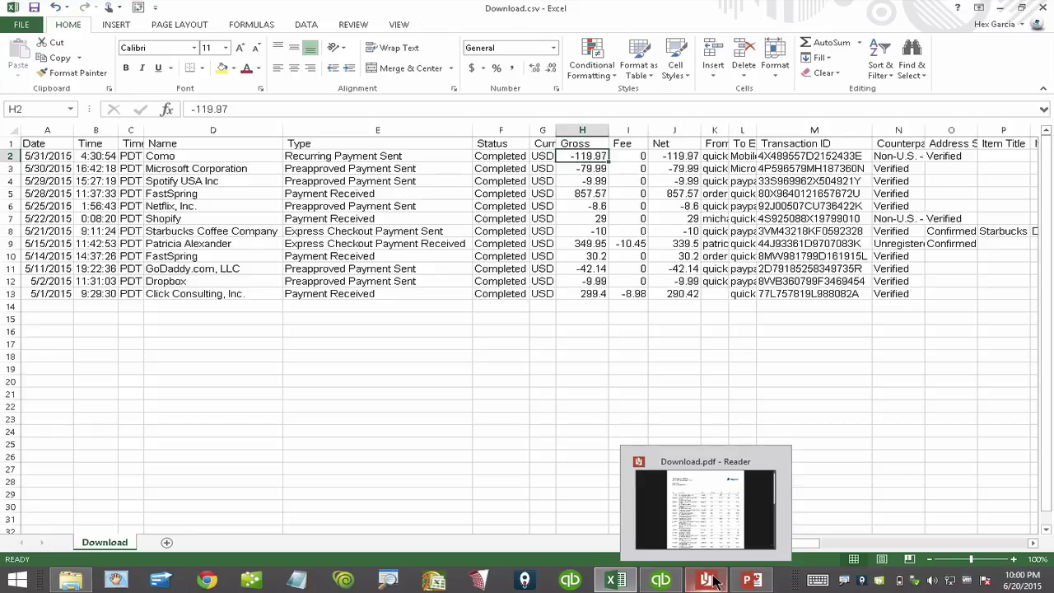
click(751, 580)
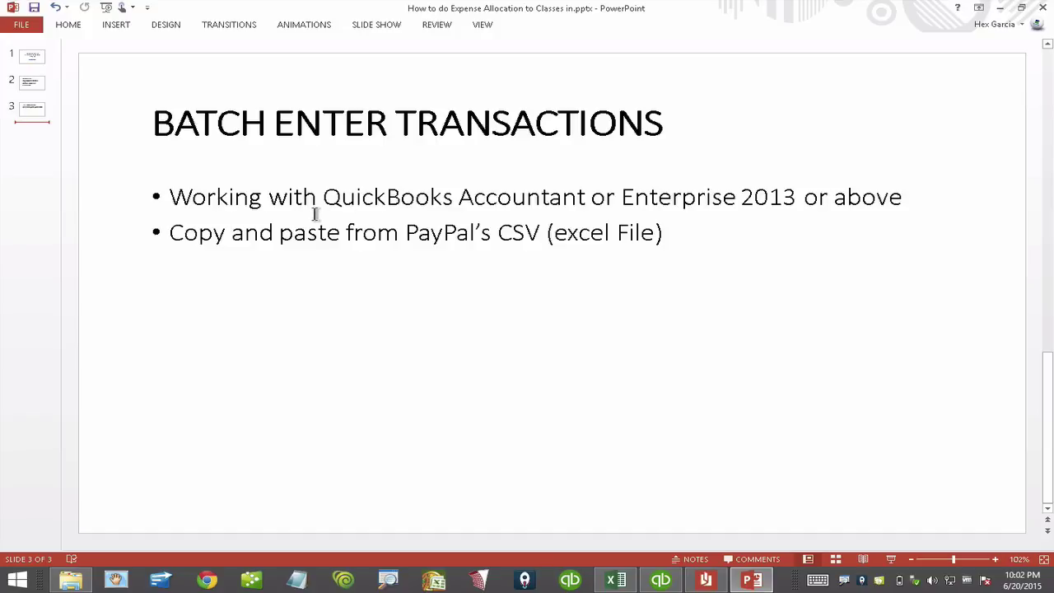
click(616, 580)
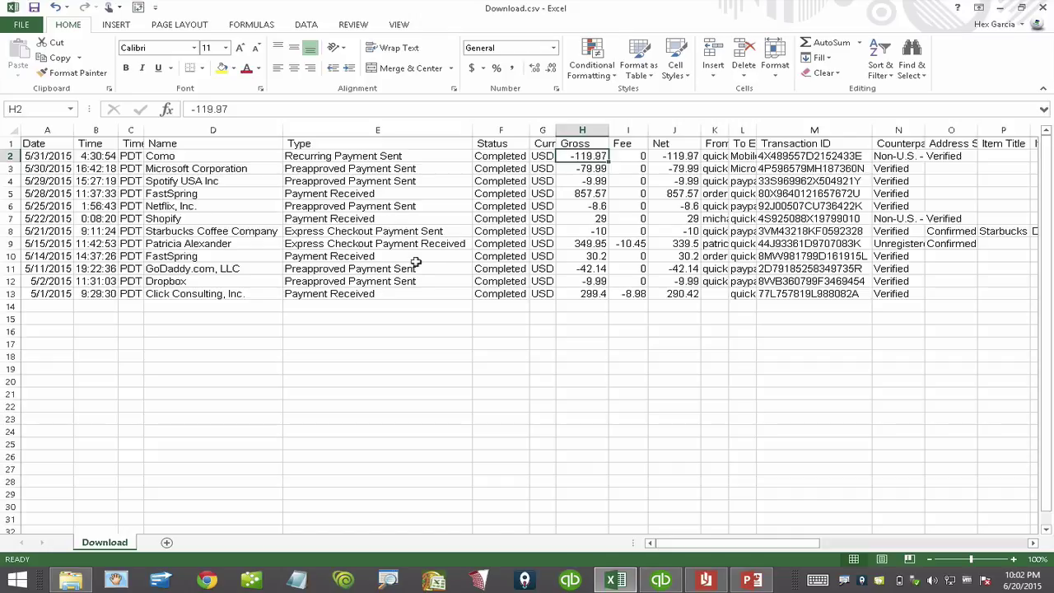
Open Batch Enter Transactions in QuickBooks and switch back to Download.csv in Excel
click(660, 580)
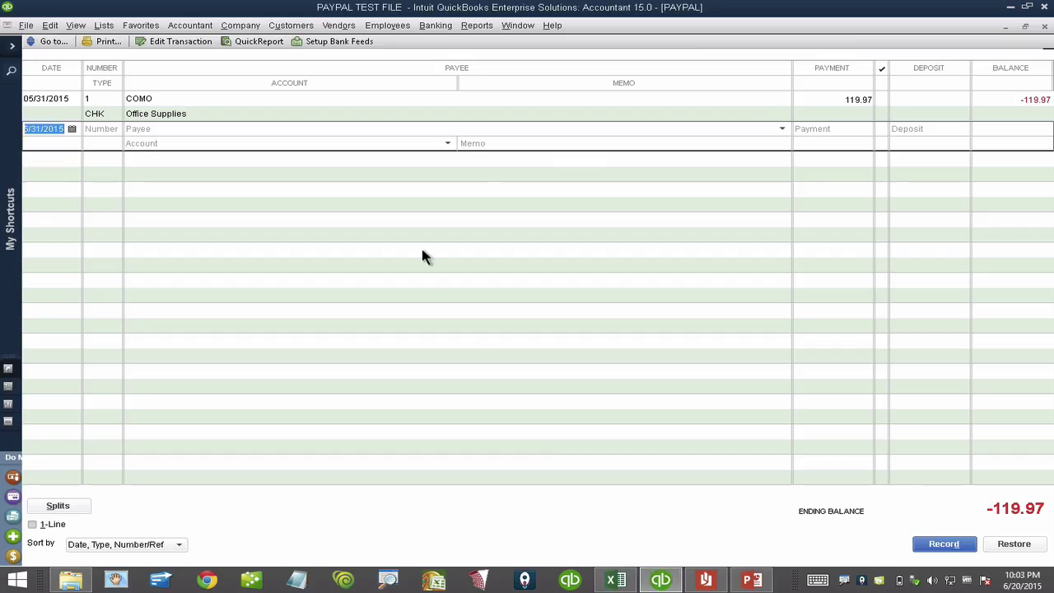
click(189, 26)
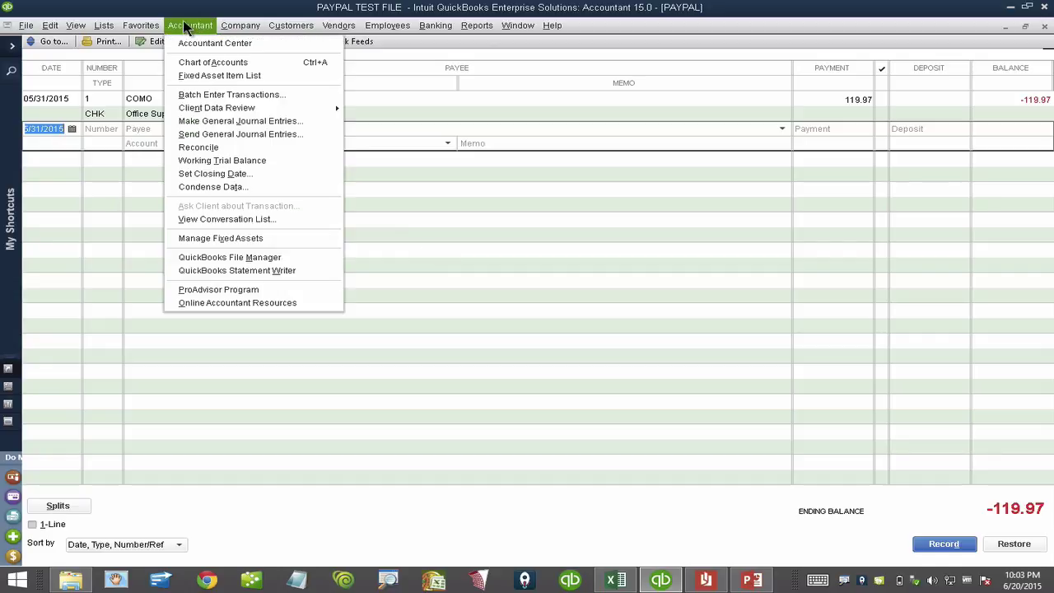
click(222, 96)
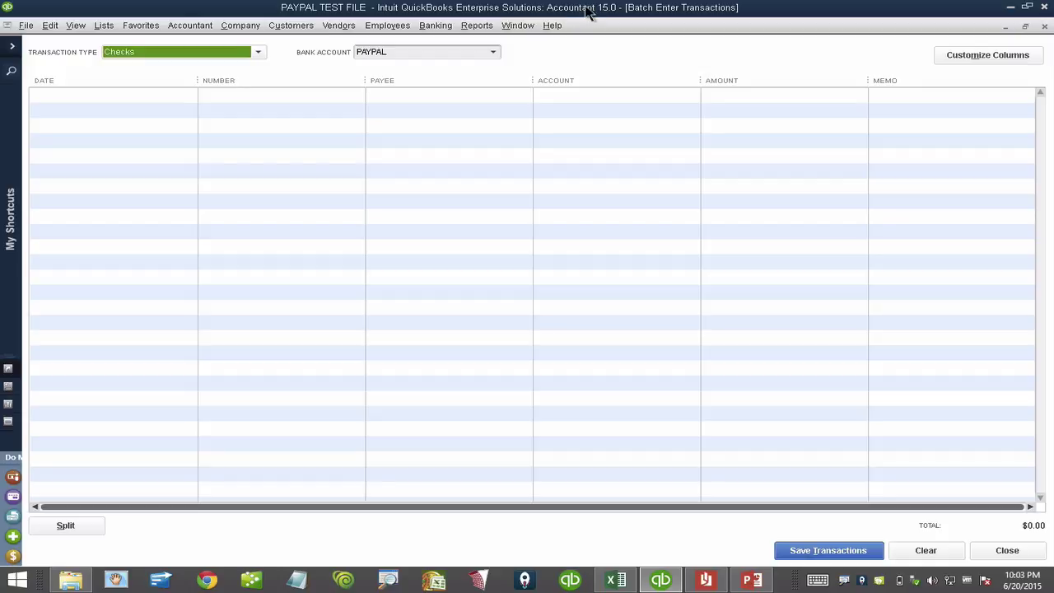
click(616, 581)
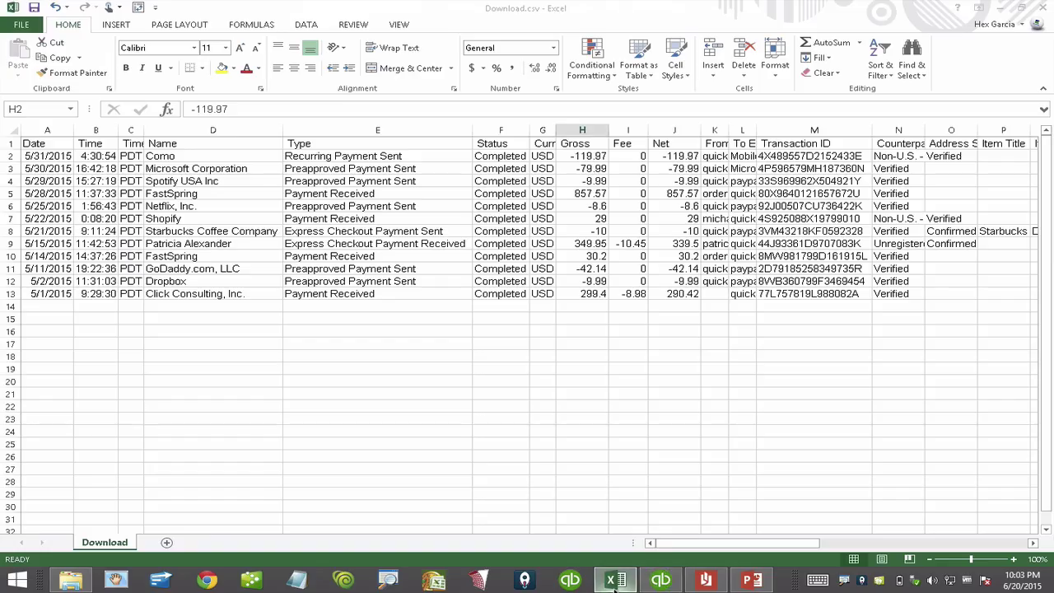
Sort all transactions in Download.csv by amount from smallest to largest and highlight the sorted transaction rows
click(506, 406)
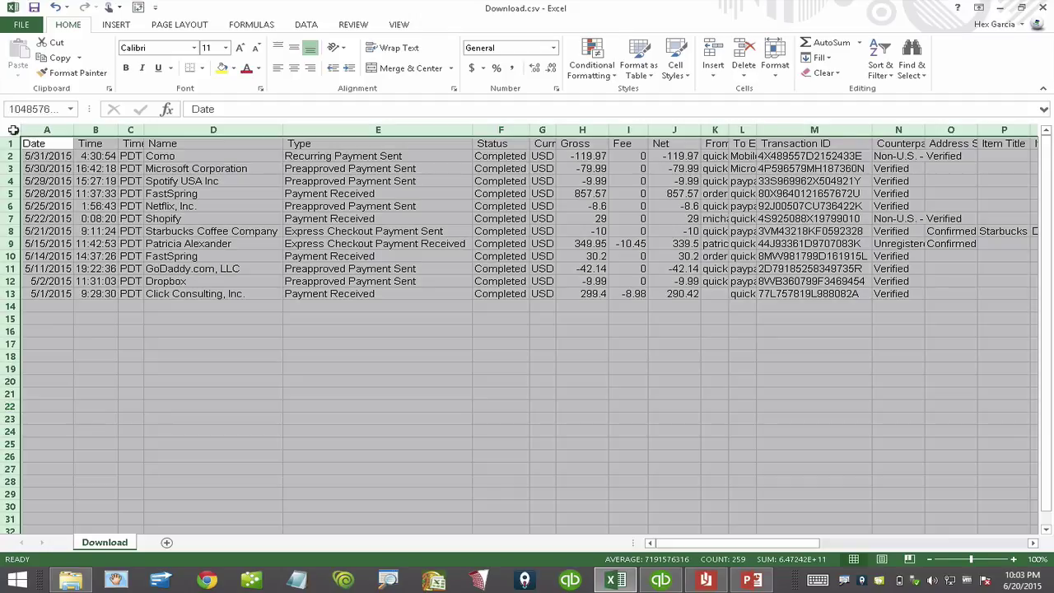
click(13, 130)
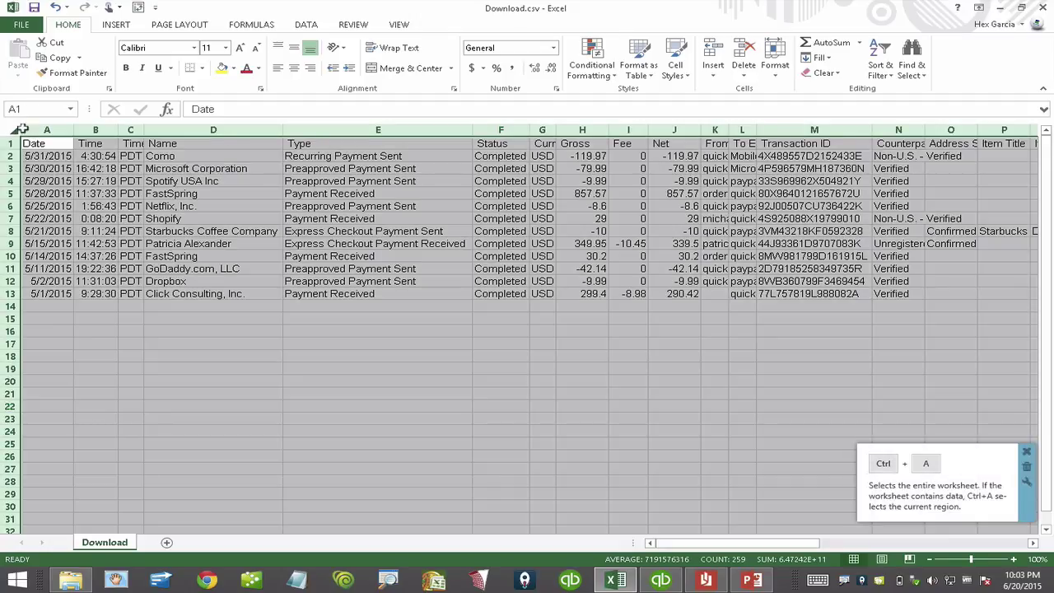
click(305, 25)
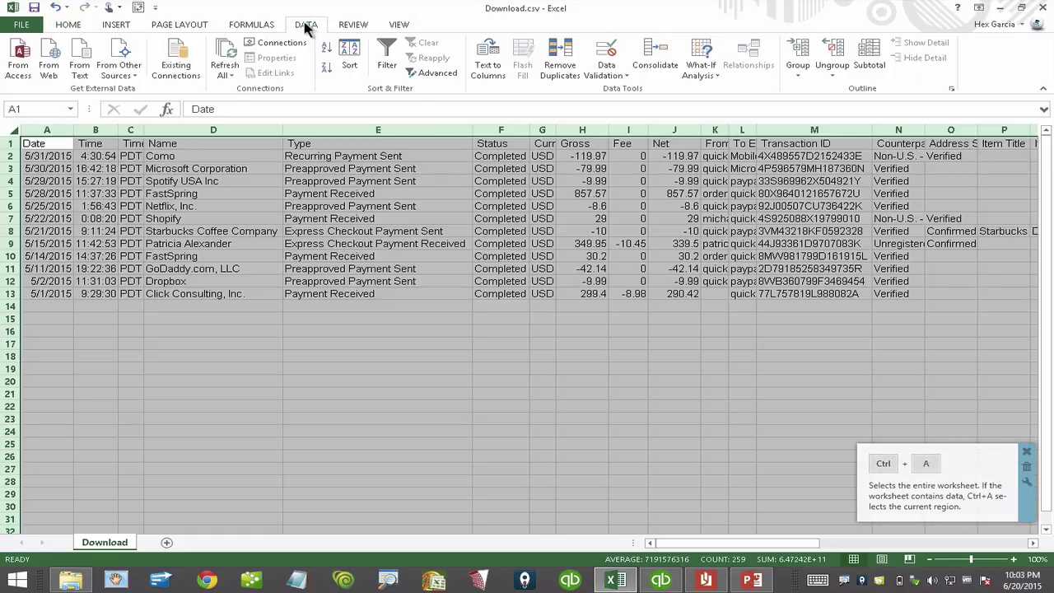
click(351, 57)
click(284, 296)
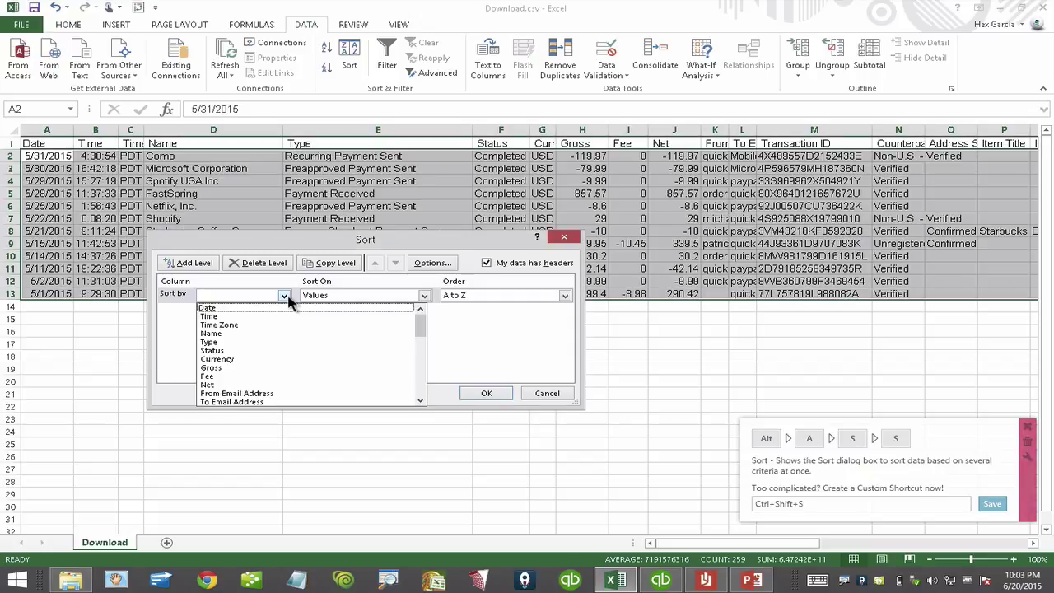
click(255, 377)
click(486, 394)
click(489, 393)
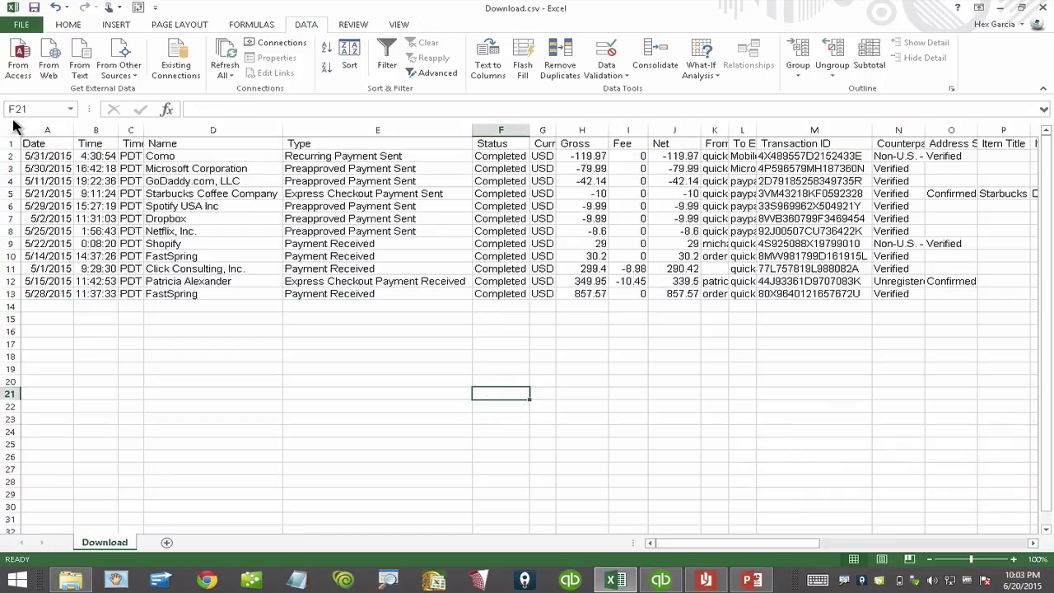
drag(10, 157, 9, 294)
Switch to QuickBooks and examine the transaction type and bank account choices for batch entry, keeping Checks and PAYPAL
click(649, 580)
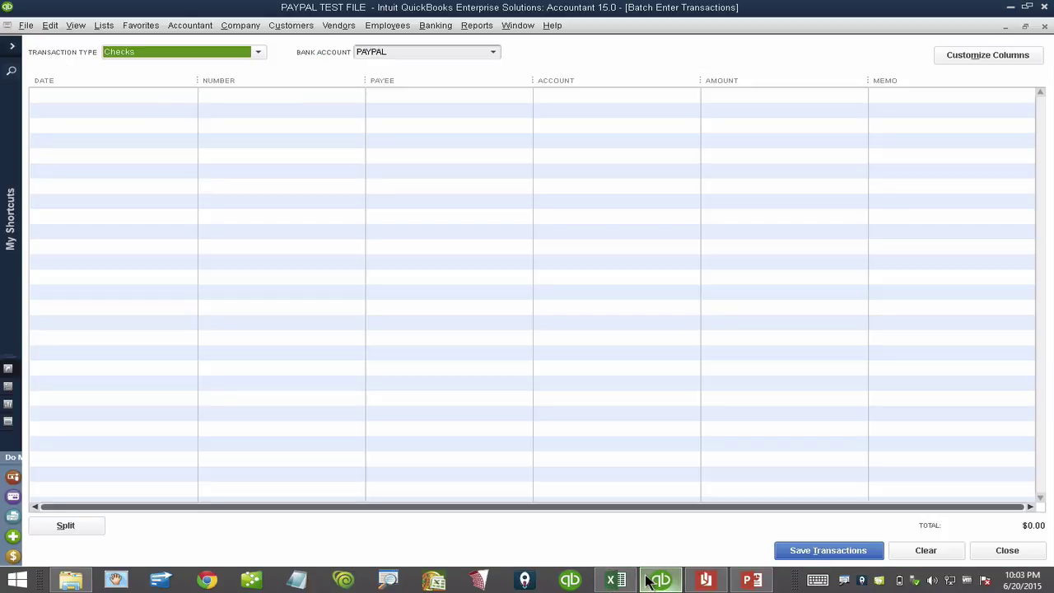
click(189, 27)
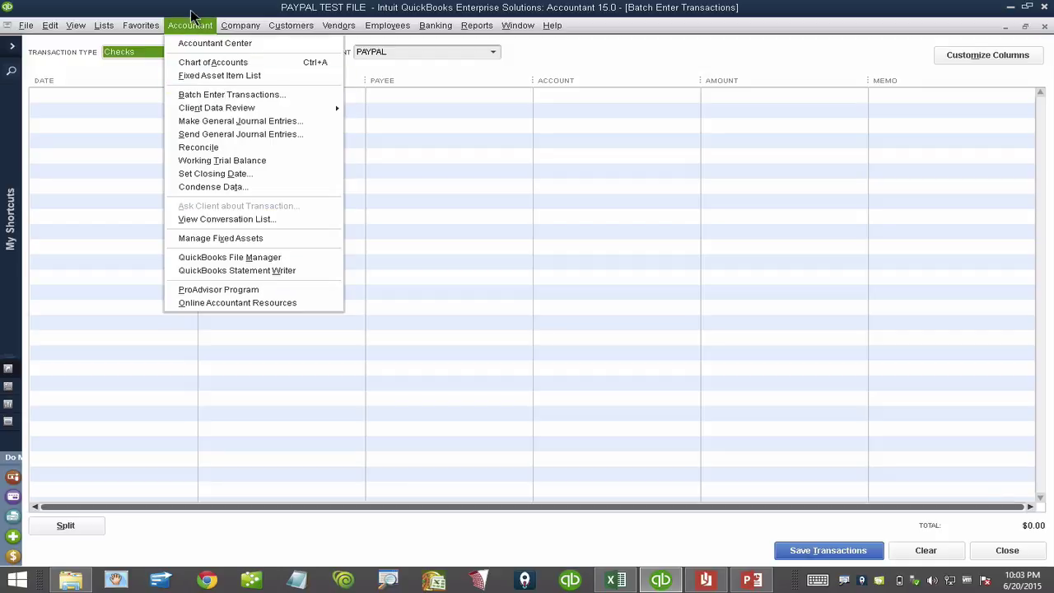
click(191, 23)
click(158, 53)
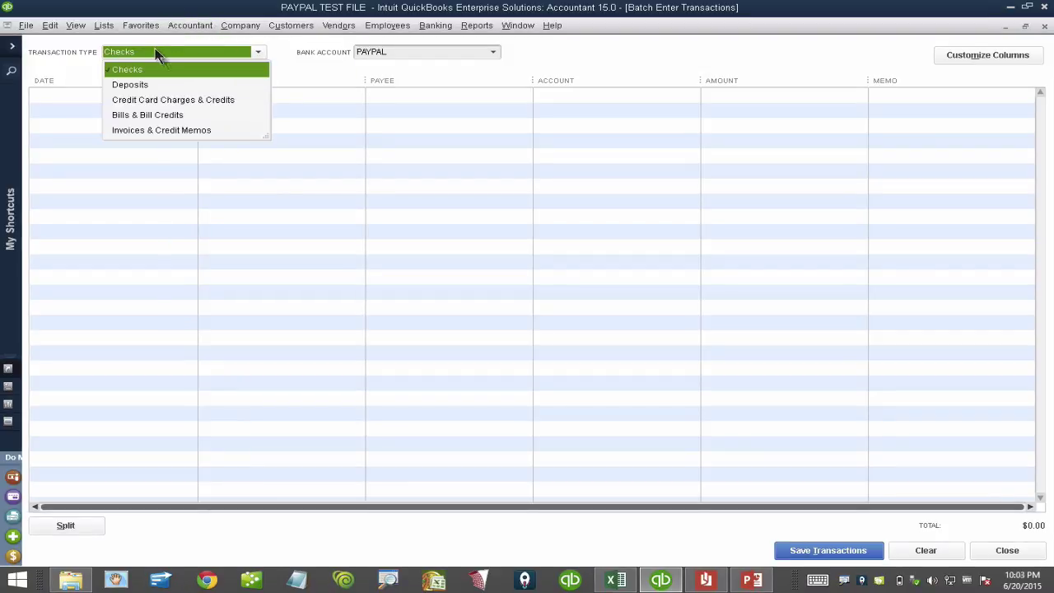
click(163, 64)
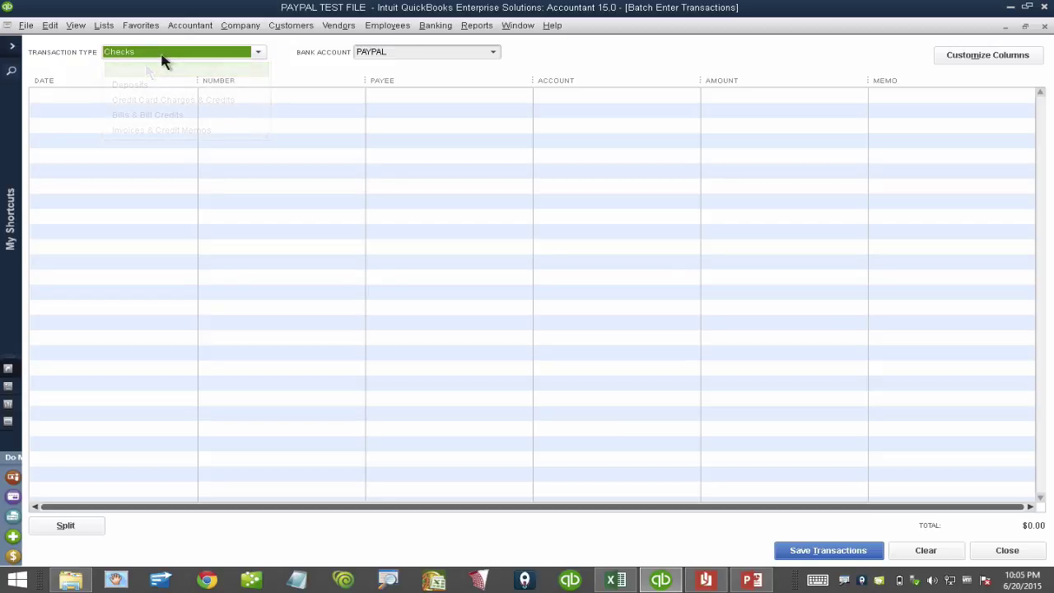
click(163, 52)
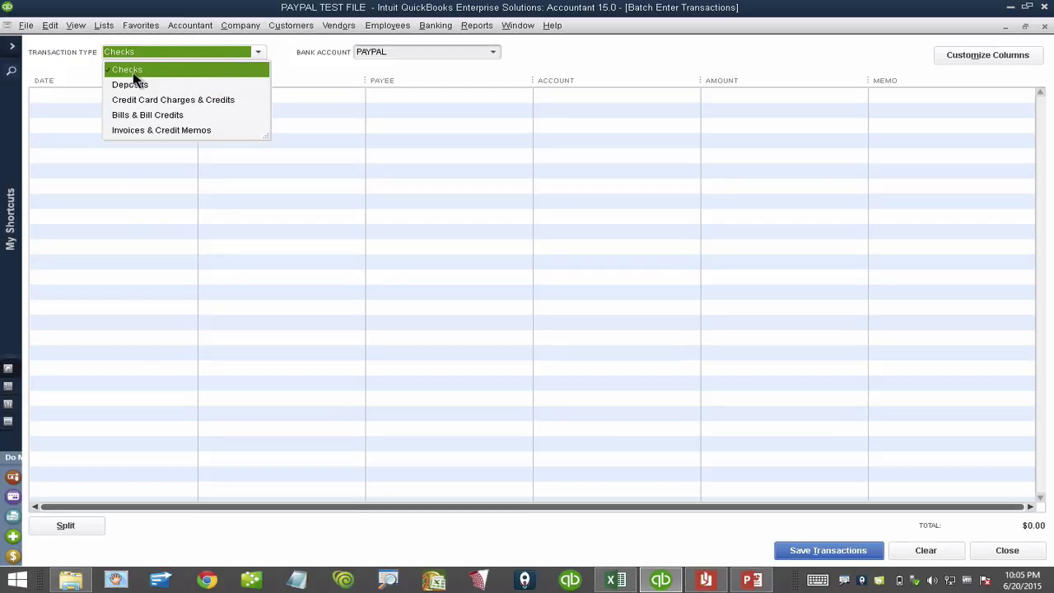
click(131, 71)
click(132, 52)
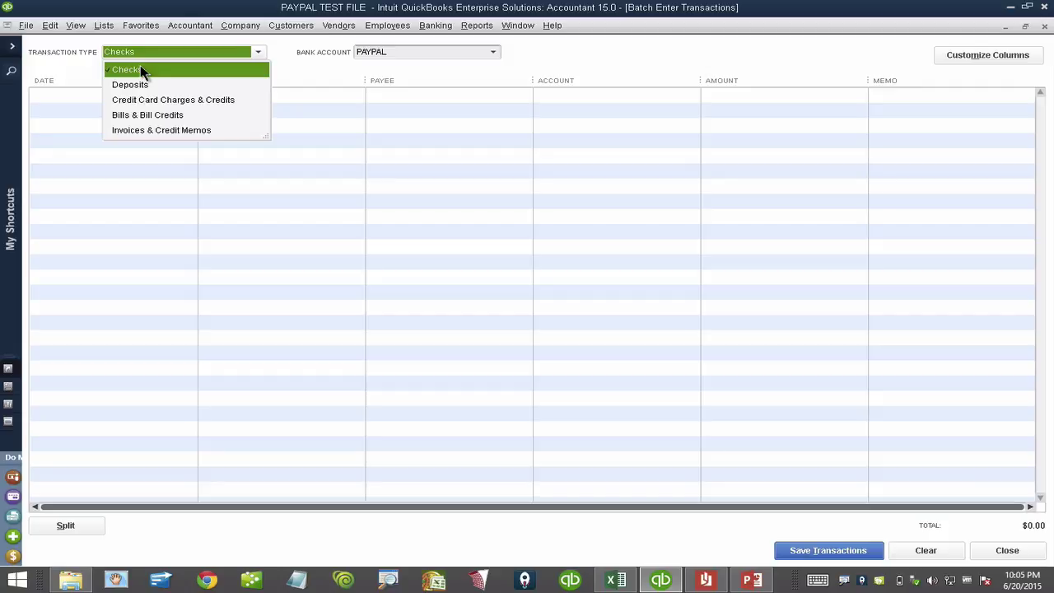
click(494, 52)
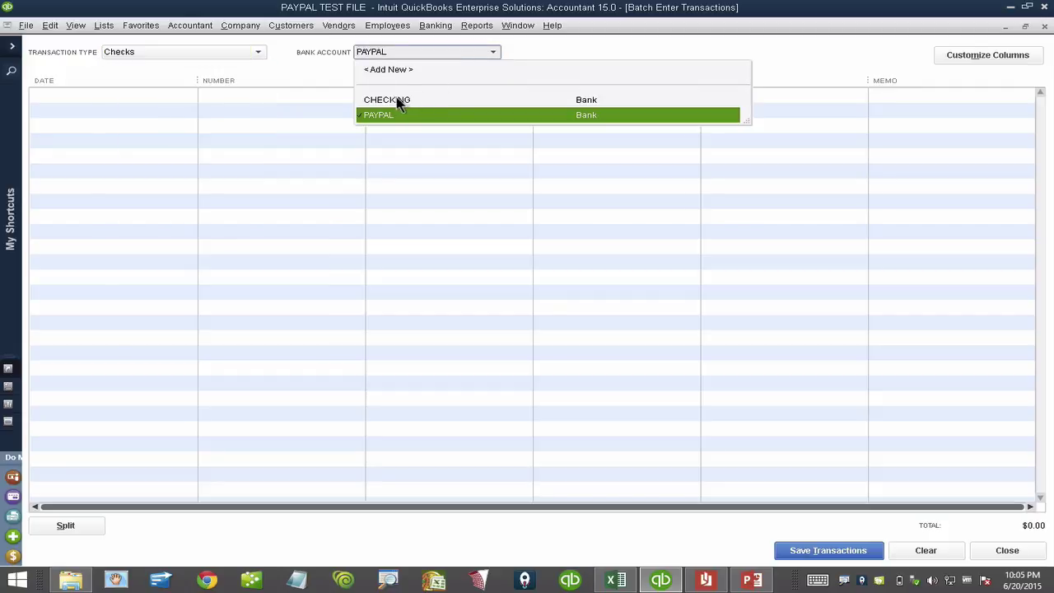
click(220, 51)
click(221, 53)
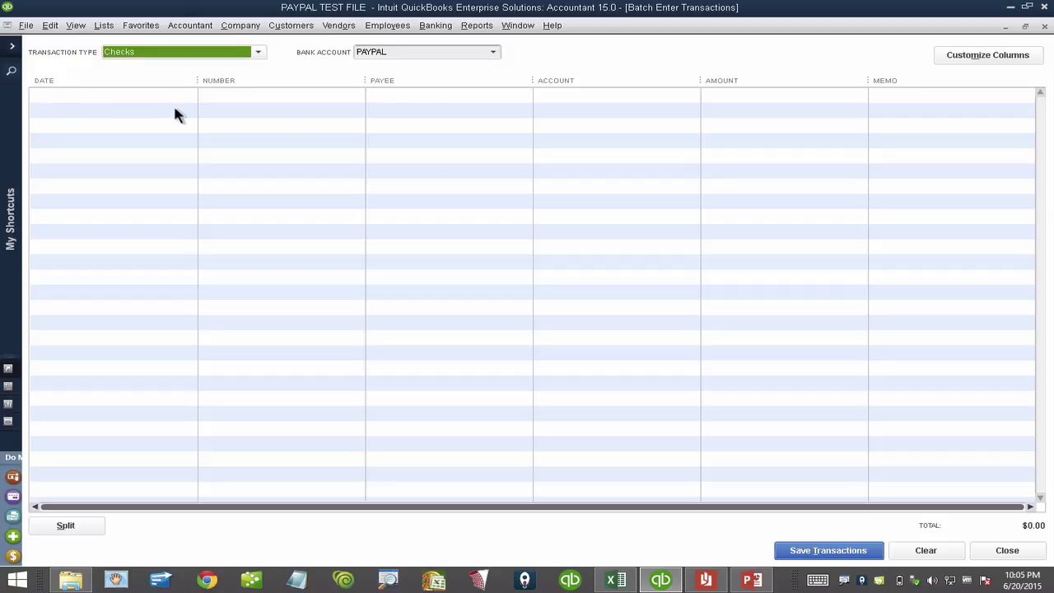
Examine the Date, Number, Payee, Account and Amount fields in the first row of the batch entry grid
click(95, 91)
click(229, 93)
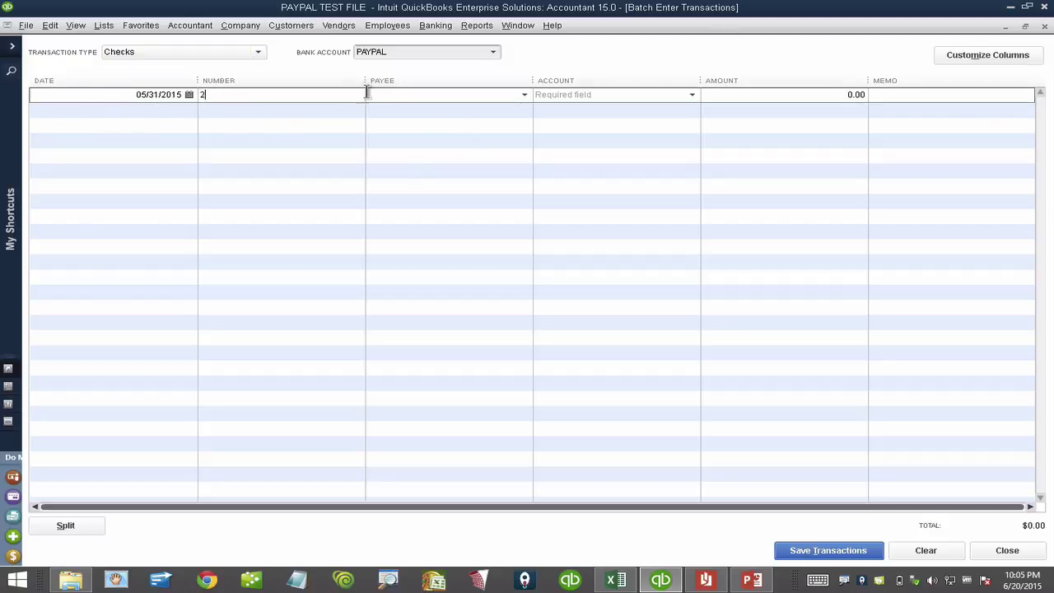
click(396, 94)
click(570, 94)
click(771, 93)
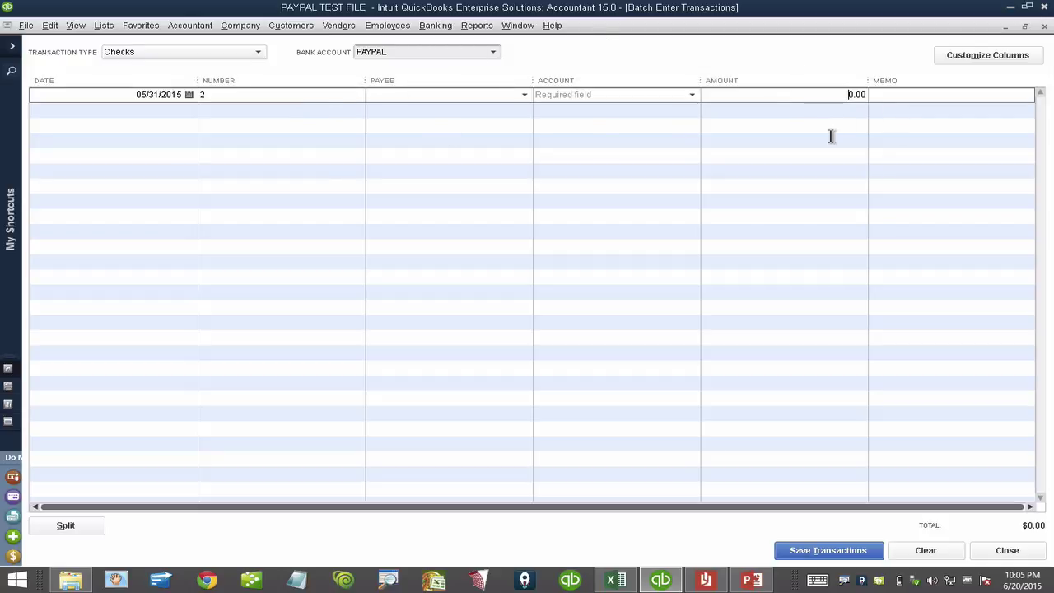
Switch to Download.csv in Excel and identify the Date, Name and Net columns needed for the batch entry
click(616, 579)
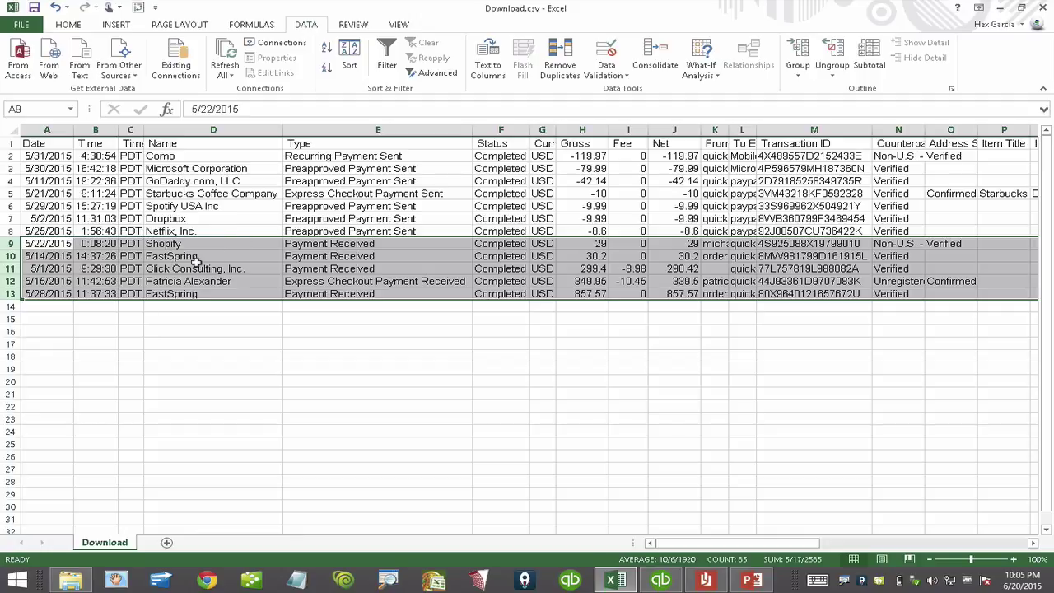
click(268, 354)
click(53, 142)
key(ctrl+space)
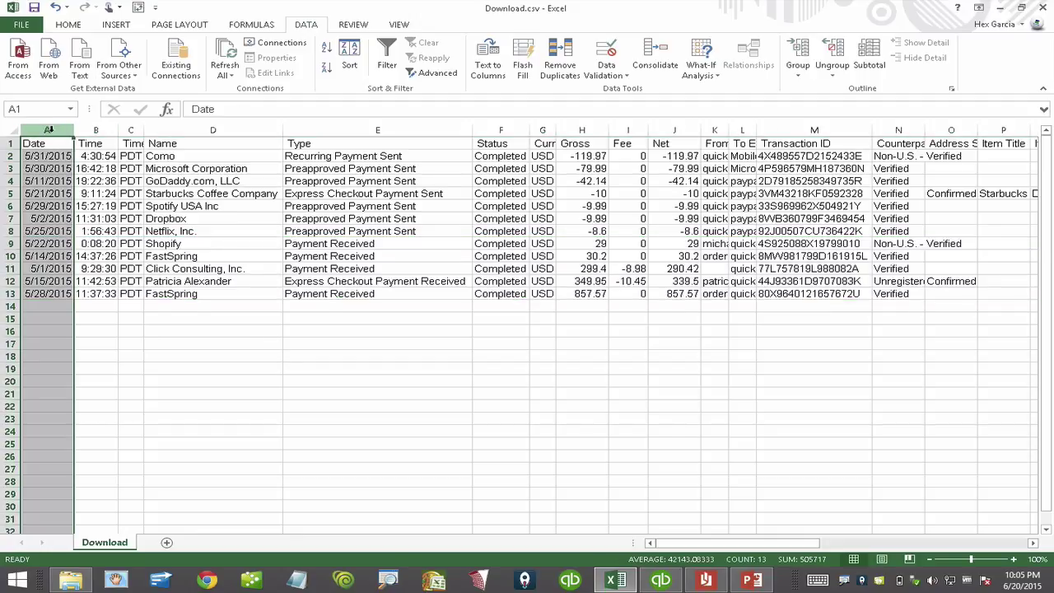
click(228, 141)
key(ctrl+space)
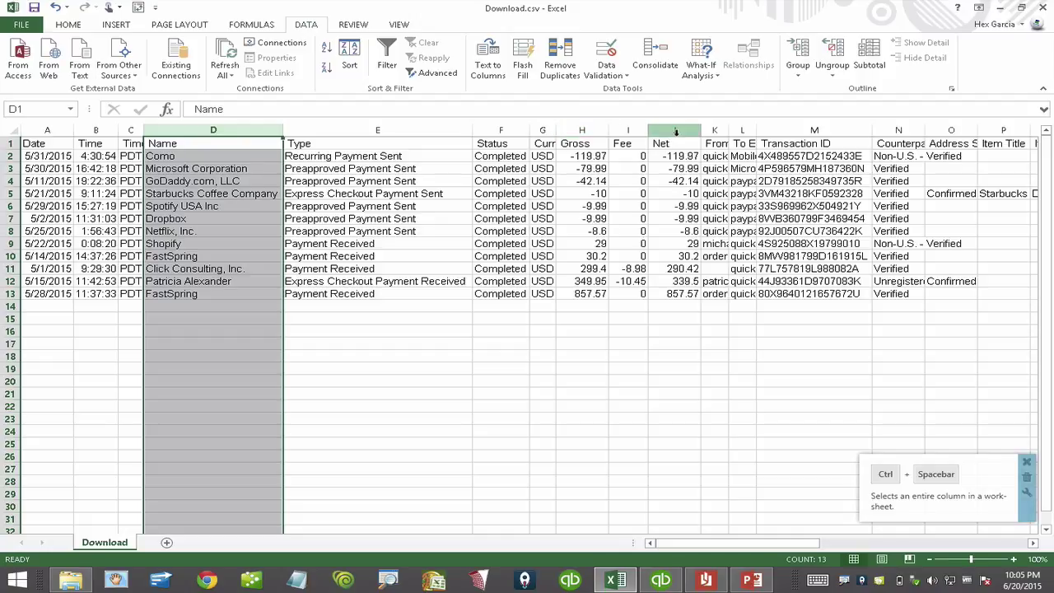
click(674, 130)
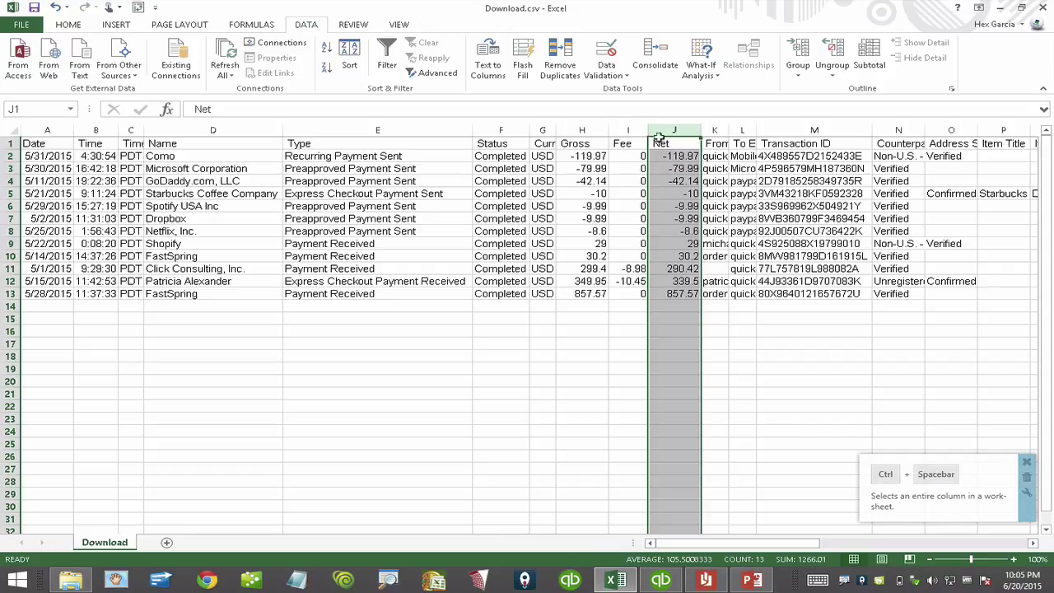
Delete the columns from Type through Fee and the Time and Time Zone columns
drag(622, 130, 376, 130)
right_click(383, 162)
click(426, 272)
click(121, 130)
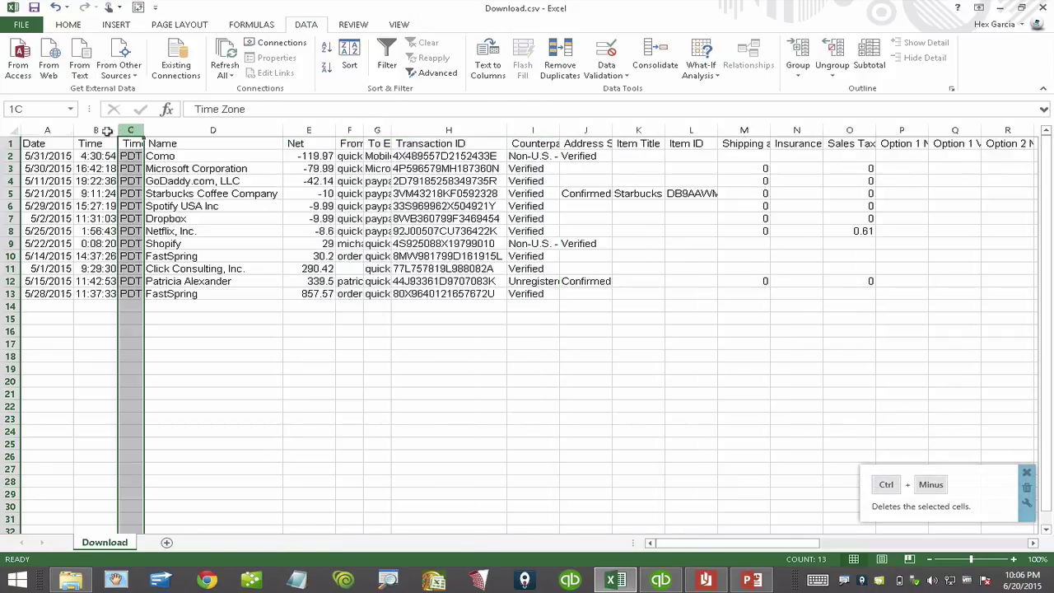
drag(116, 130, 96, 130)
right_click(108, 182)
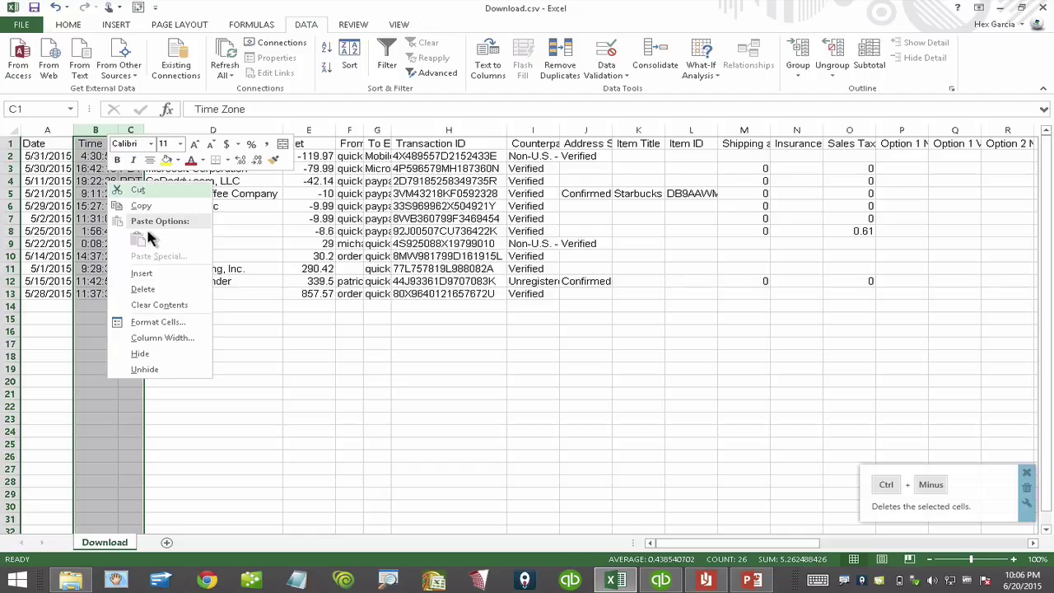
click(142, 289)
Delete every column after Net, starting with From Email Address
click(284, 130)
drag(286, 129, 917, 196)
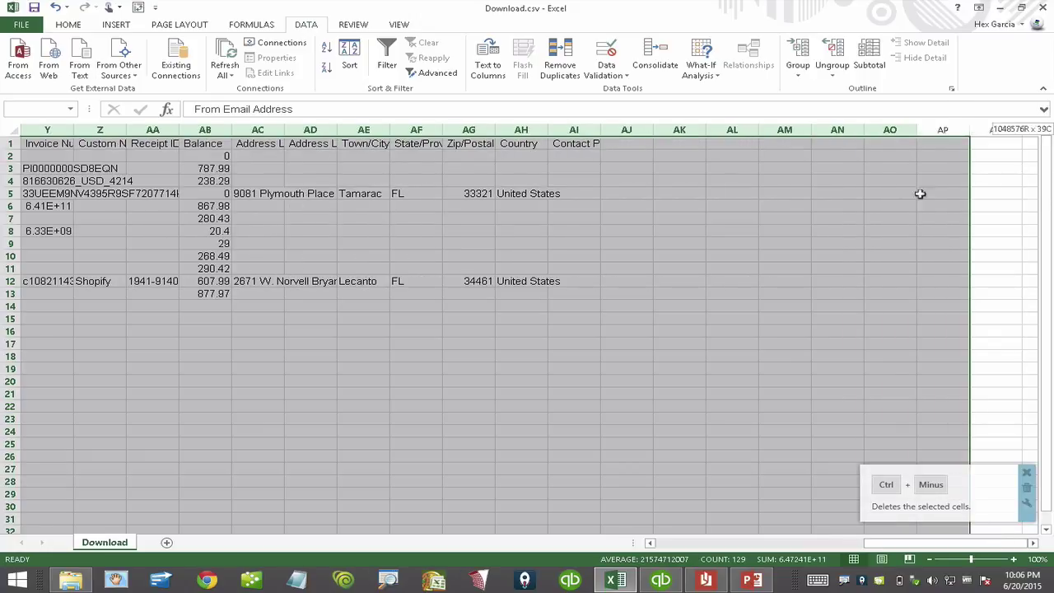
right_click(563, 230)
click(611, 337)
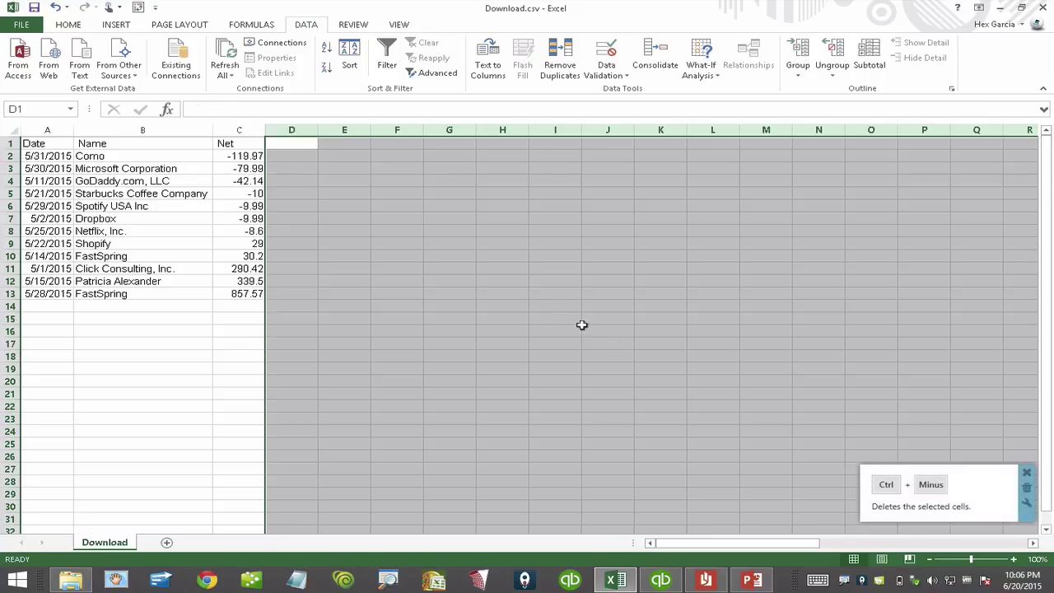
click(381, 258)
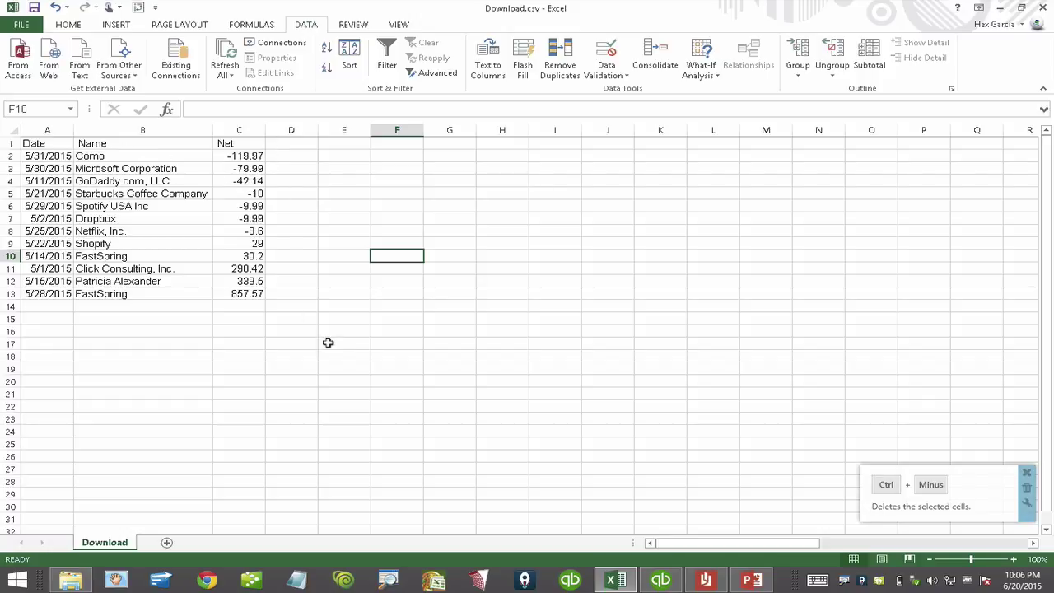
Check the order of the remaining Date, Name and Net columns
click(50, 131)
click(142, 130)
click(239, 130)
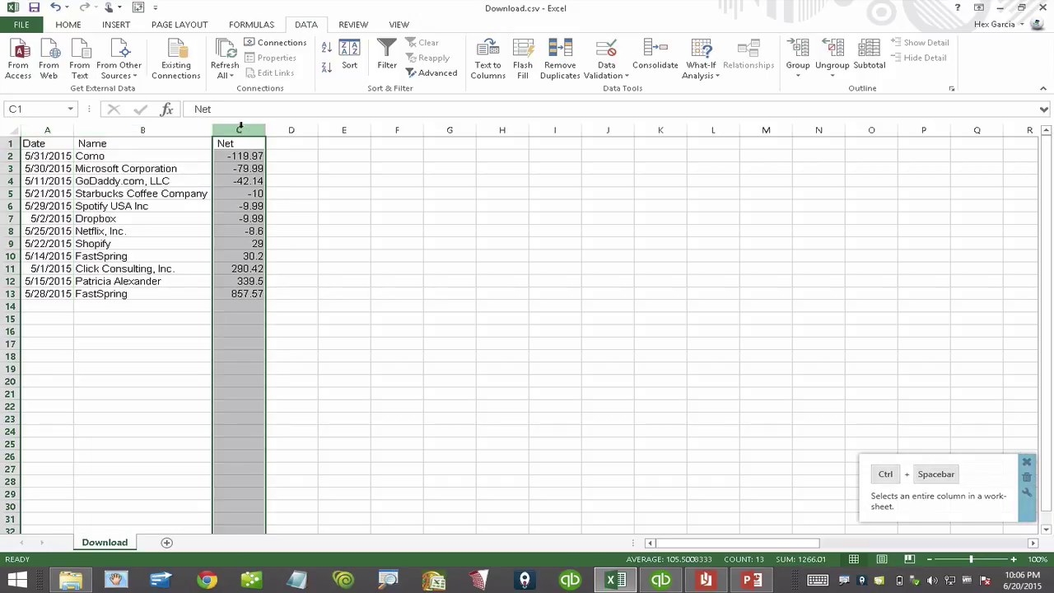
Switch to QuickBooks and reorder the batch entry columns so that Payee and Amount directly follow Date
click(660, 579)
click(980, 60)
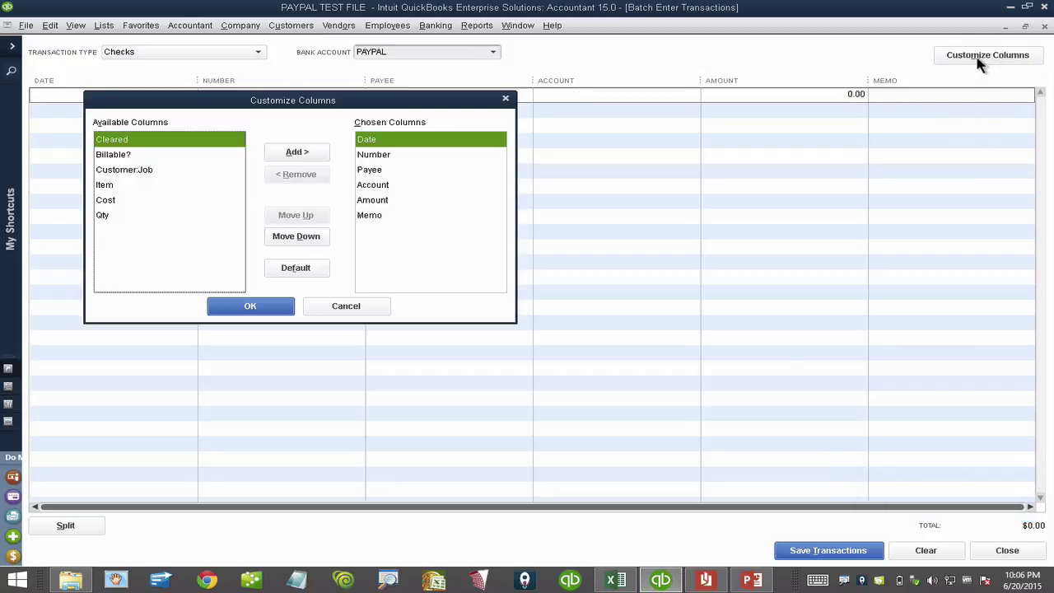
click(379, 141)
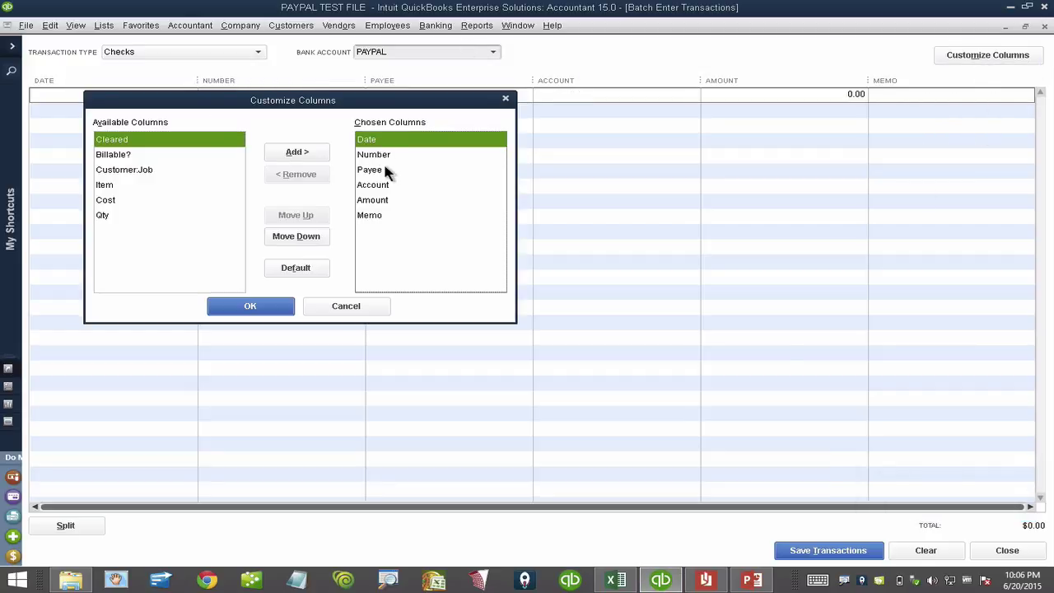
click(385, 170)
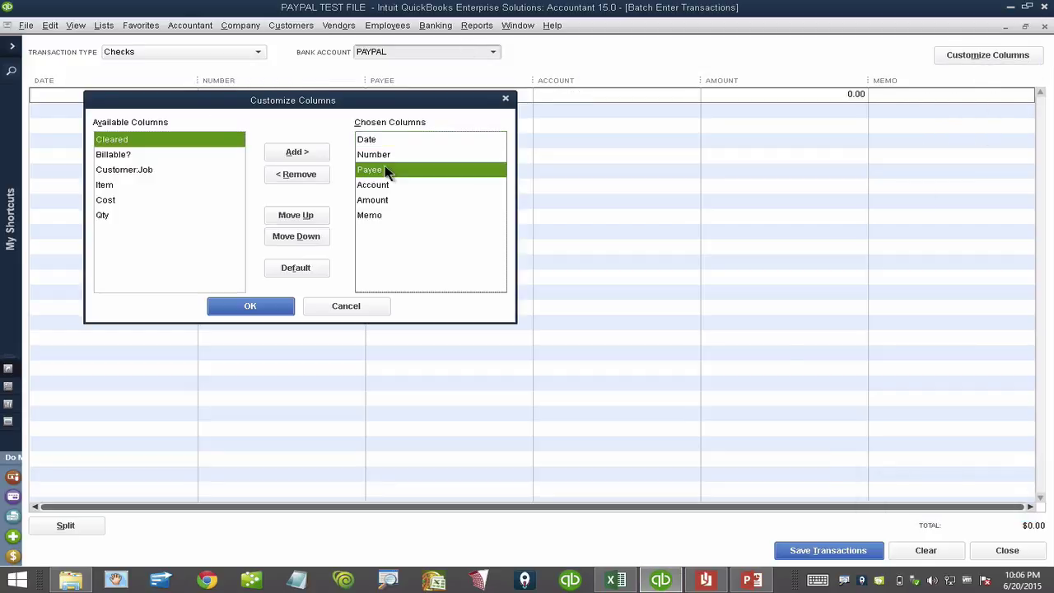
click(296, 216)
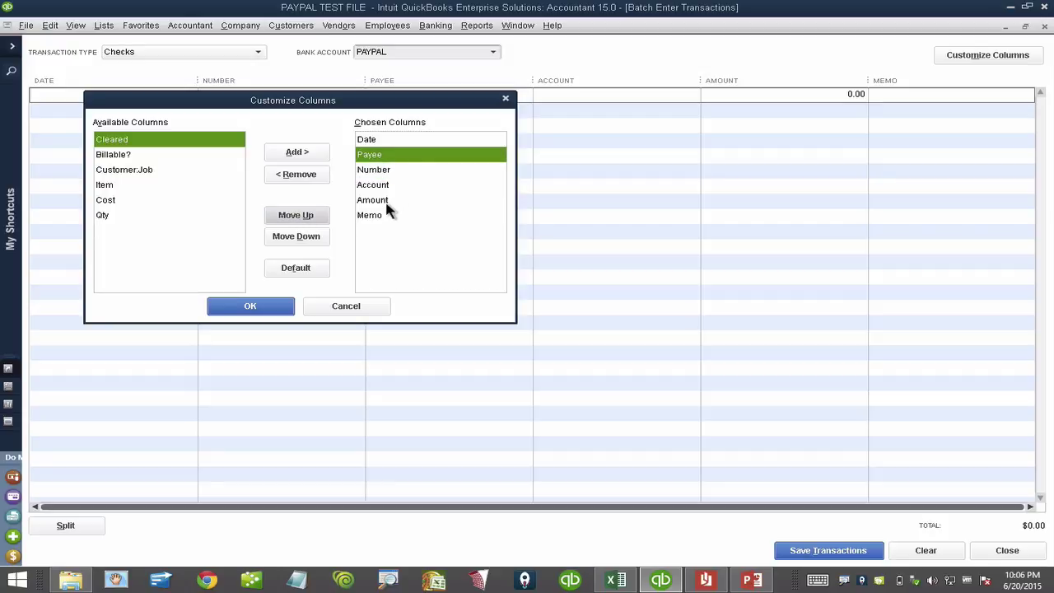
click(384, 201)
click(307, 216)
click(306, 217)
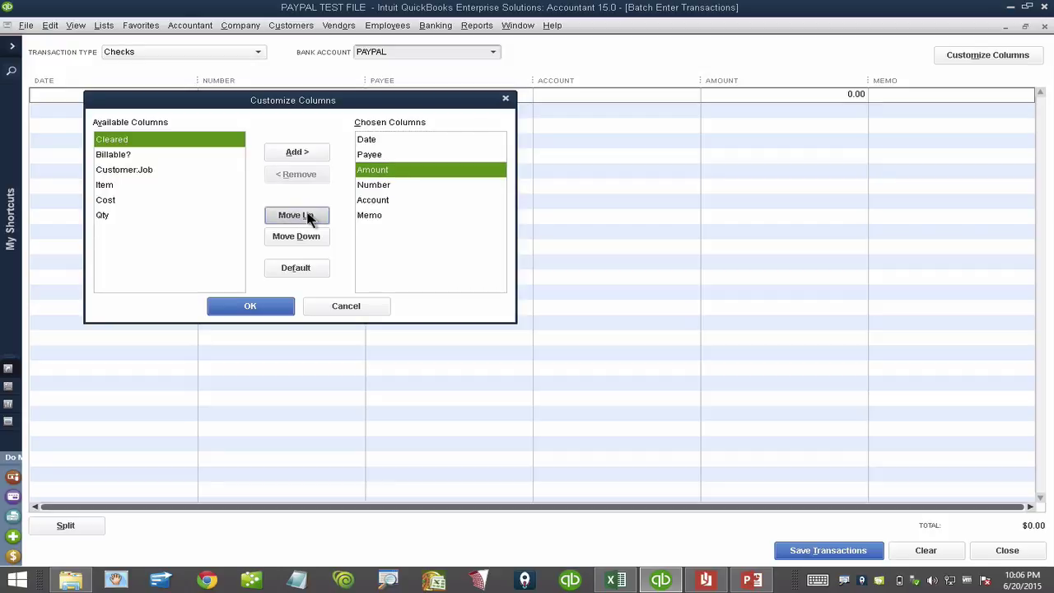
Remove the Number column from the chosen batch entry columns and apply the customized layout
click(382, 186)
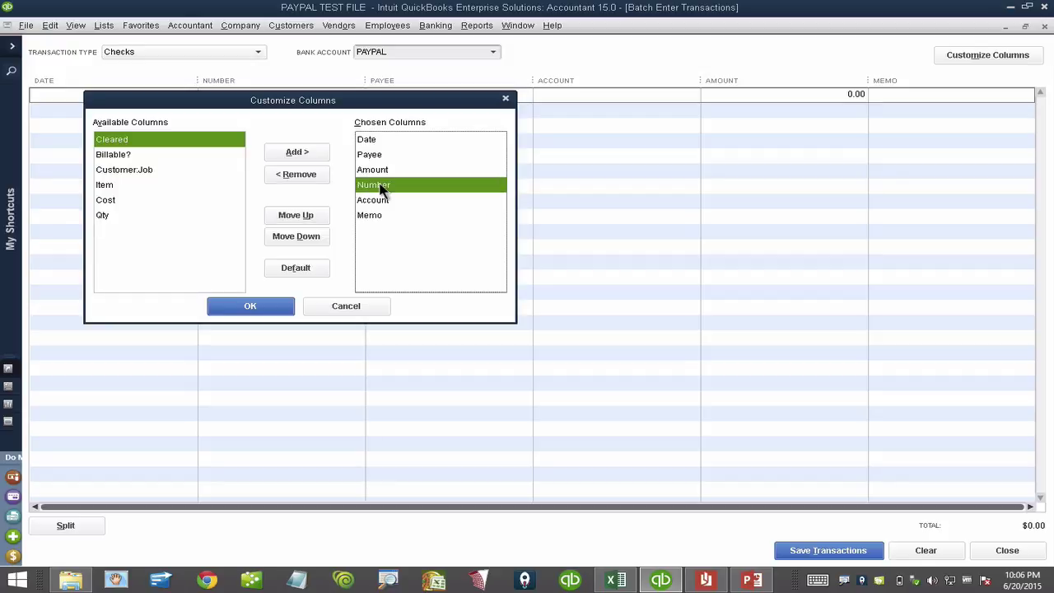
click(299, 175)
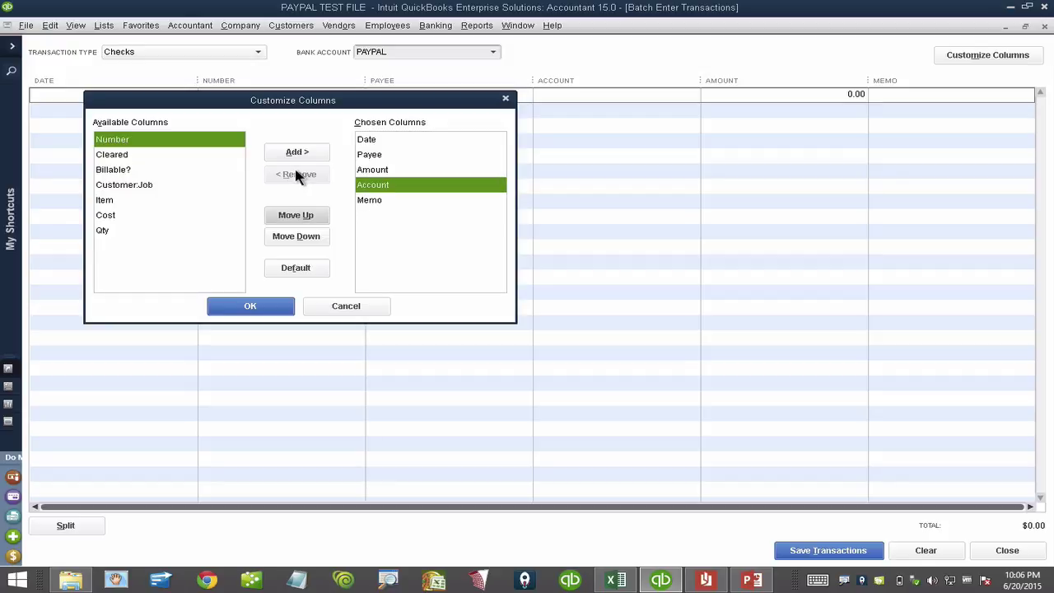
click(258, 311)
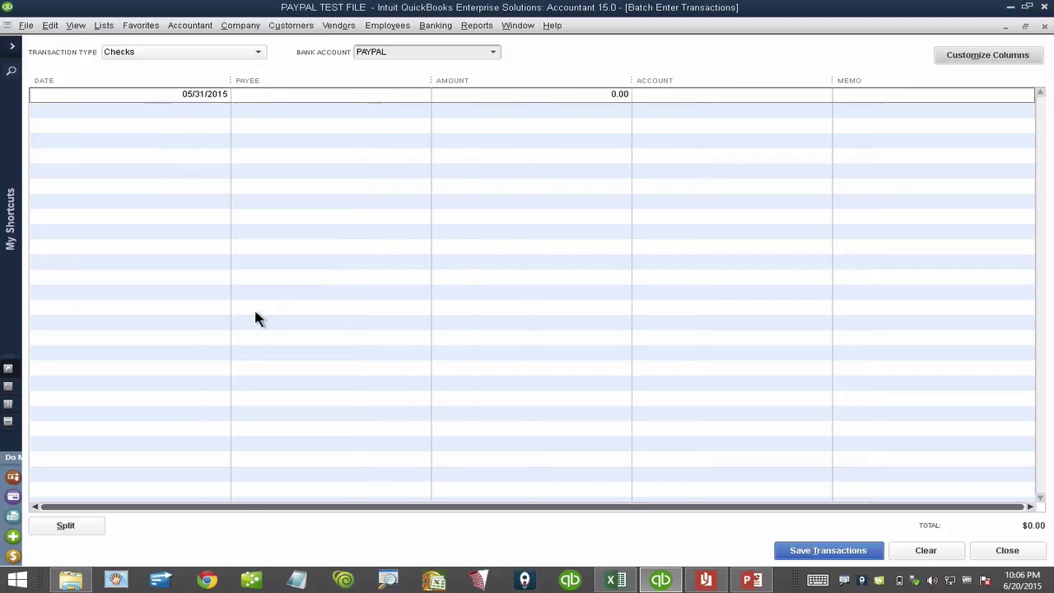
Switch to the Download.csv sheet in Excel and copy the negative-amount rows A2:C8, from Como to Netflix
click(162, 93)
click(540, 93)
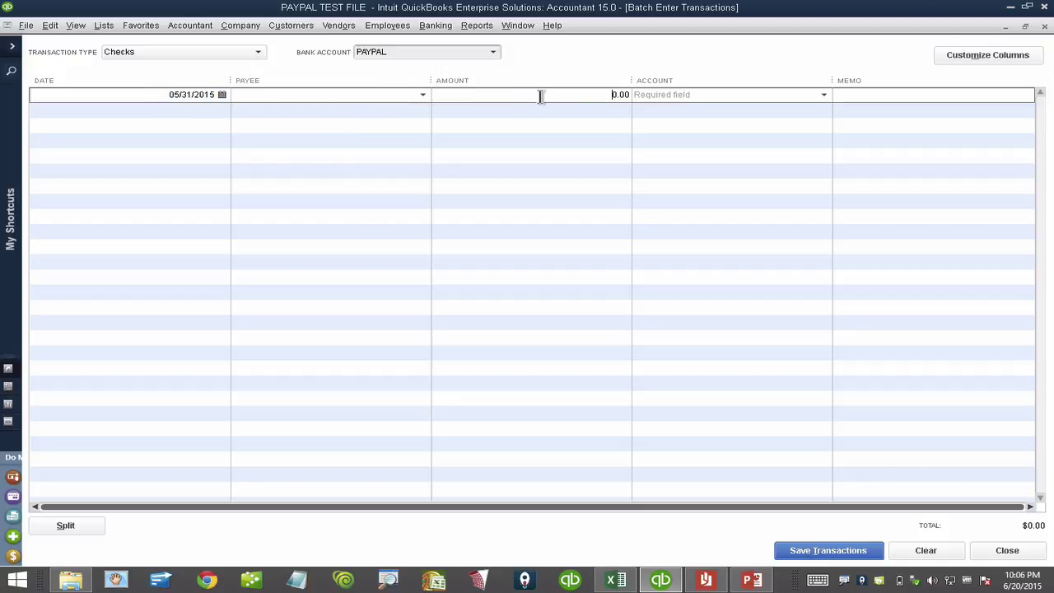
mouse_move(617, 581)
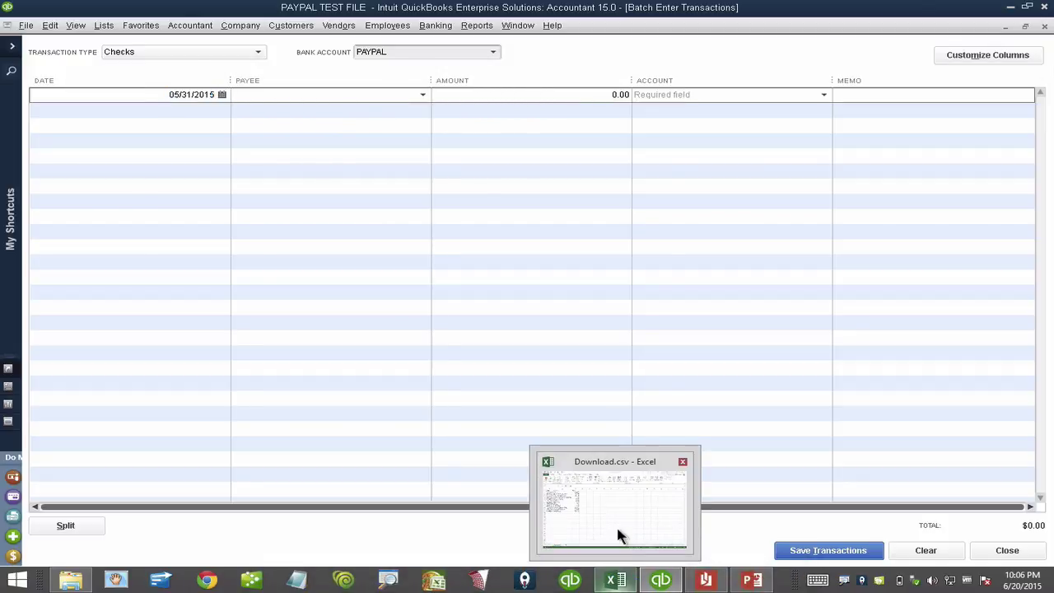
click(616, 523)
drag(46, 156, 256, 230)
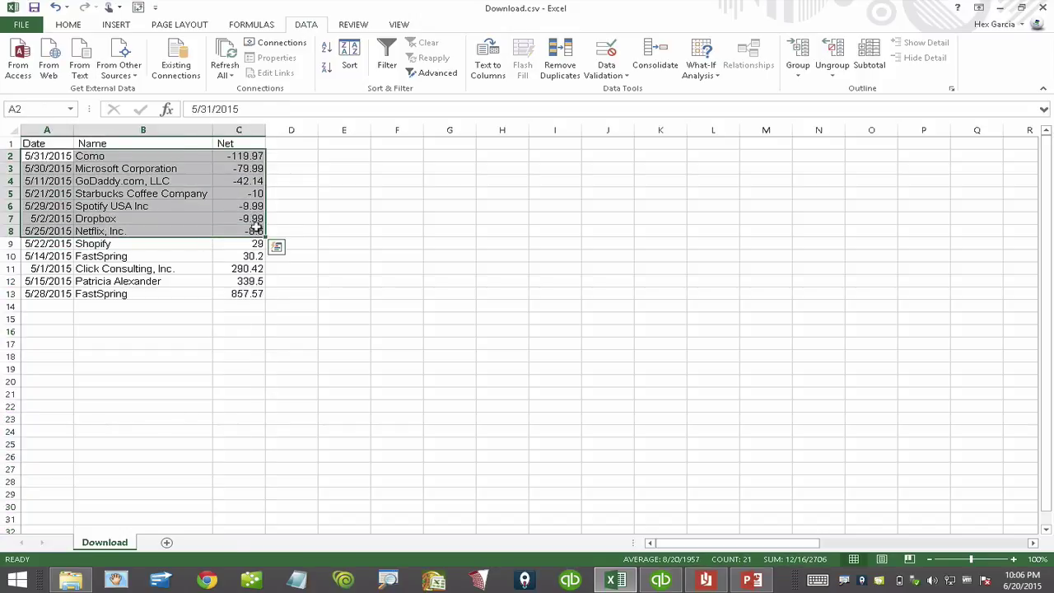
key(ctrl+c)
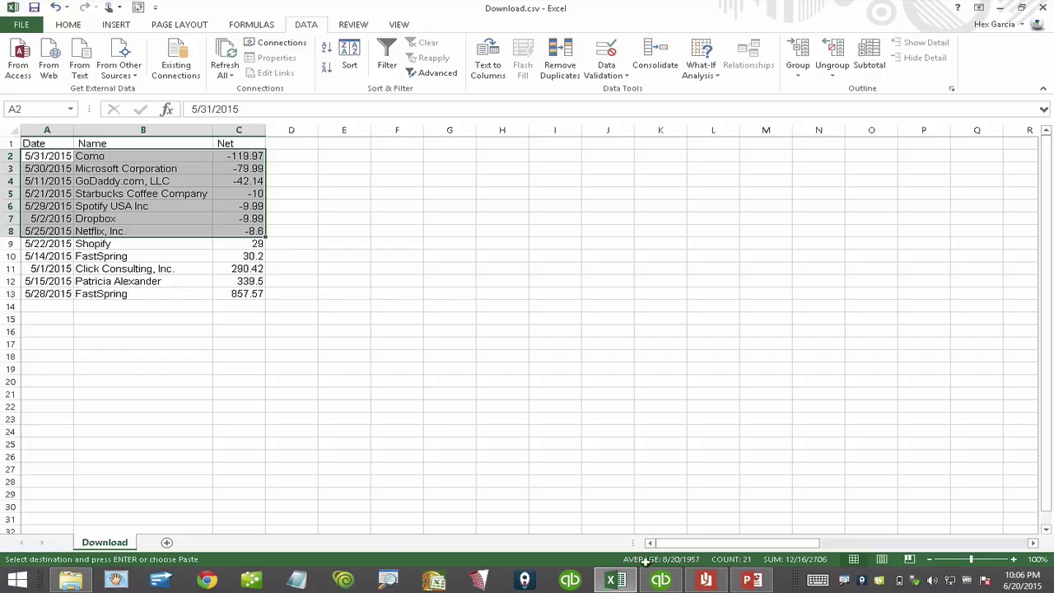
right_click(155, 181)
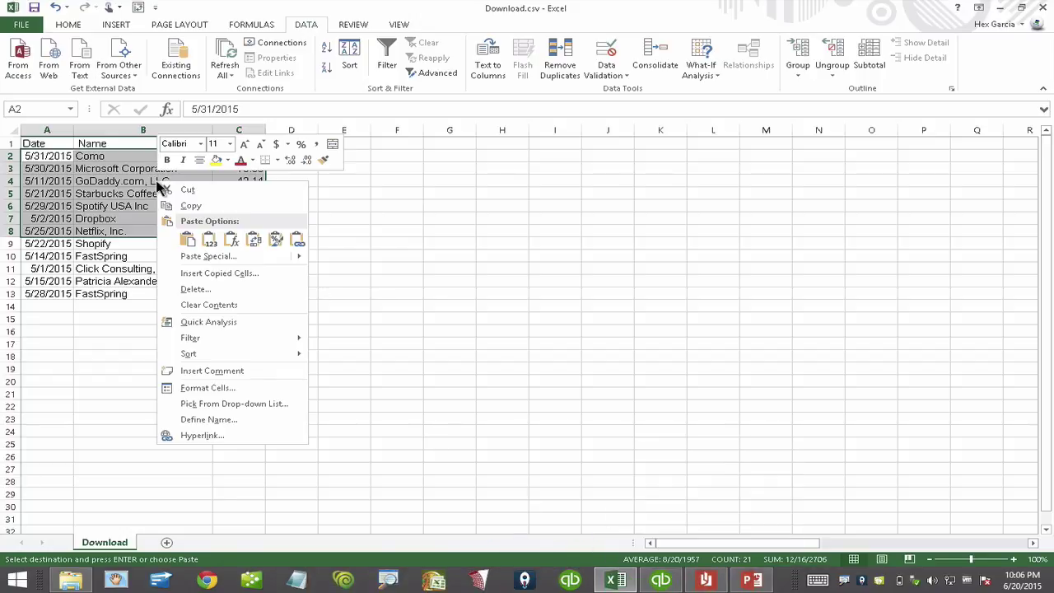
click(188, 207)
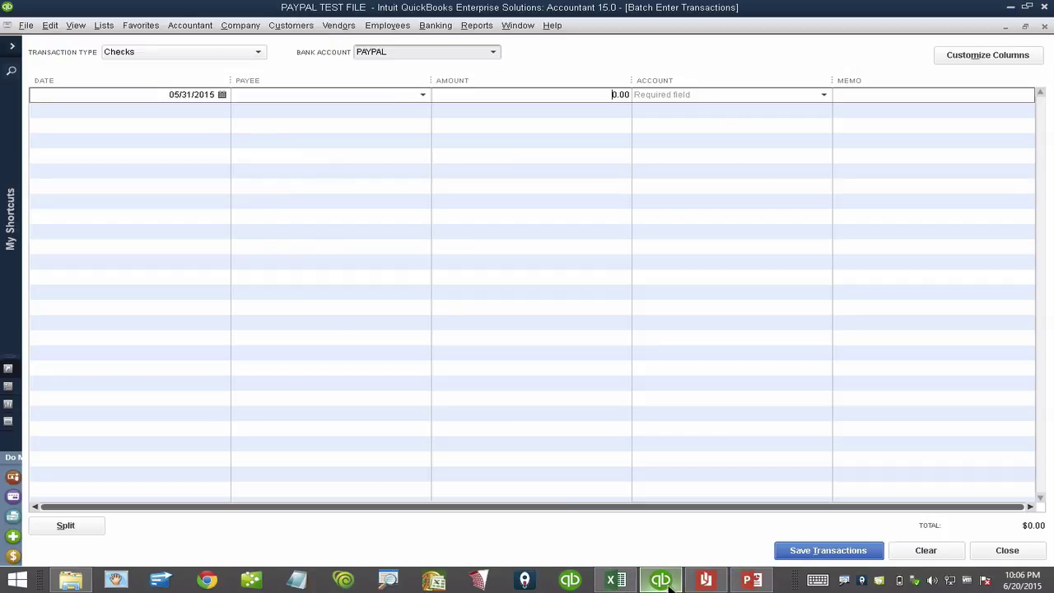
Switch to QuickBooks and paste the copied rows into the batch entry grid, starting at the first Date cell
click(660, 580)
click(162, 96)
right_click(162, 96)
click(198, 150)
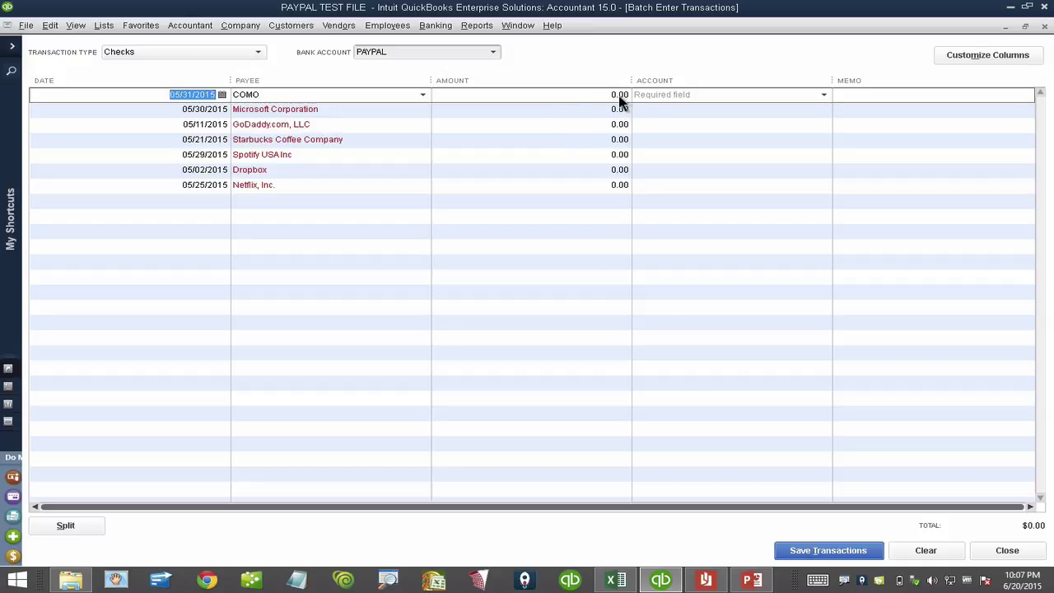
Switch to Excel, enter =C2*-1 in D2 and fill the formula down to D8
click(616, 579)
click(291, 218)
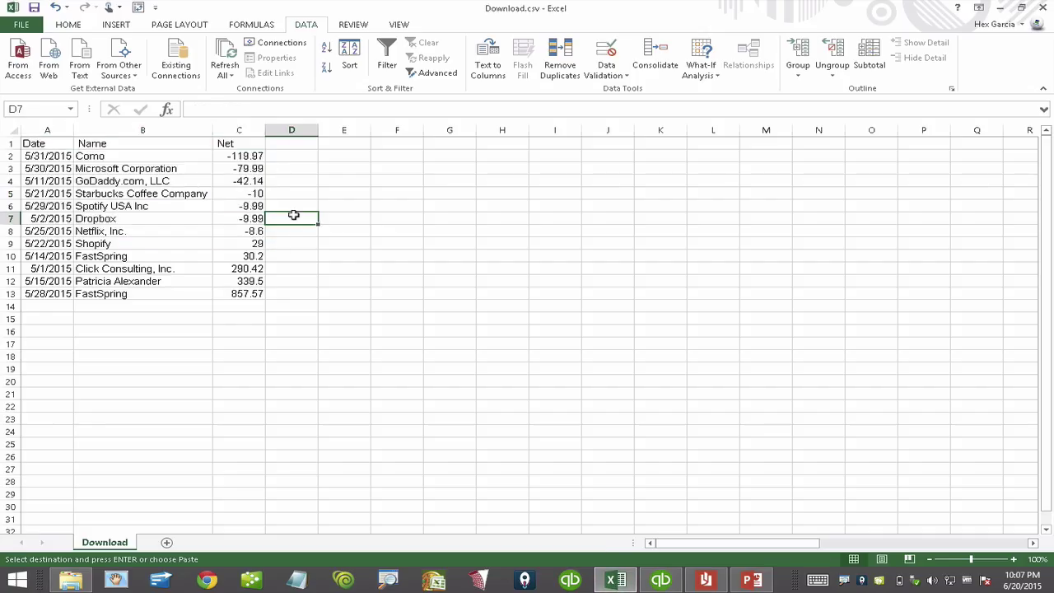
click(291, 159)
text(=)
click(240, 155)
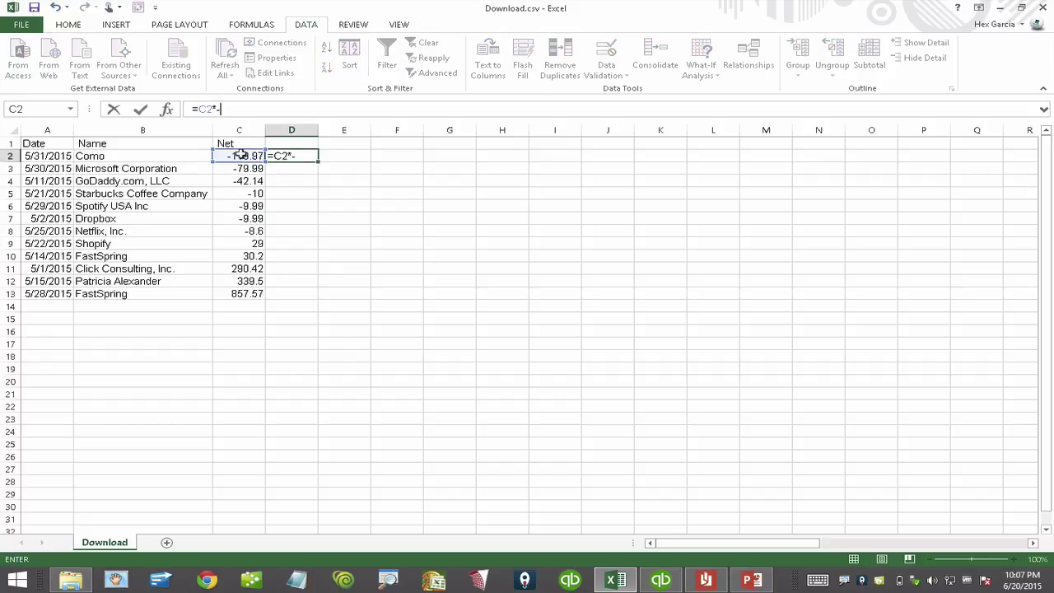
text(*-1)
key(Return)
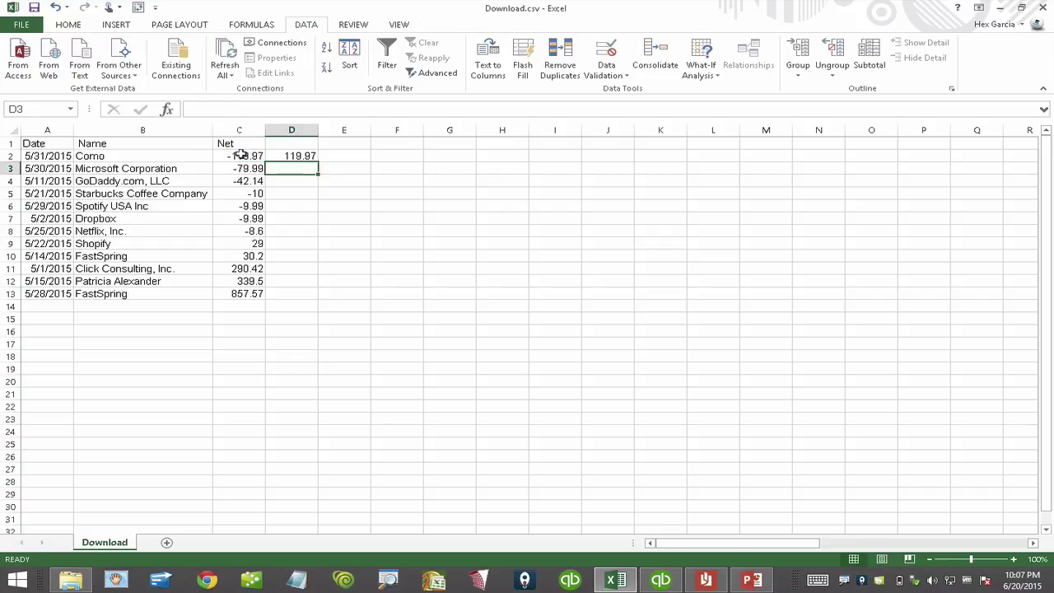
click(290, 156)
drag(317, 158, 315, 240)
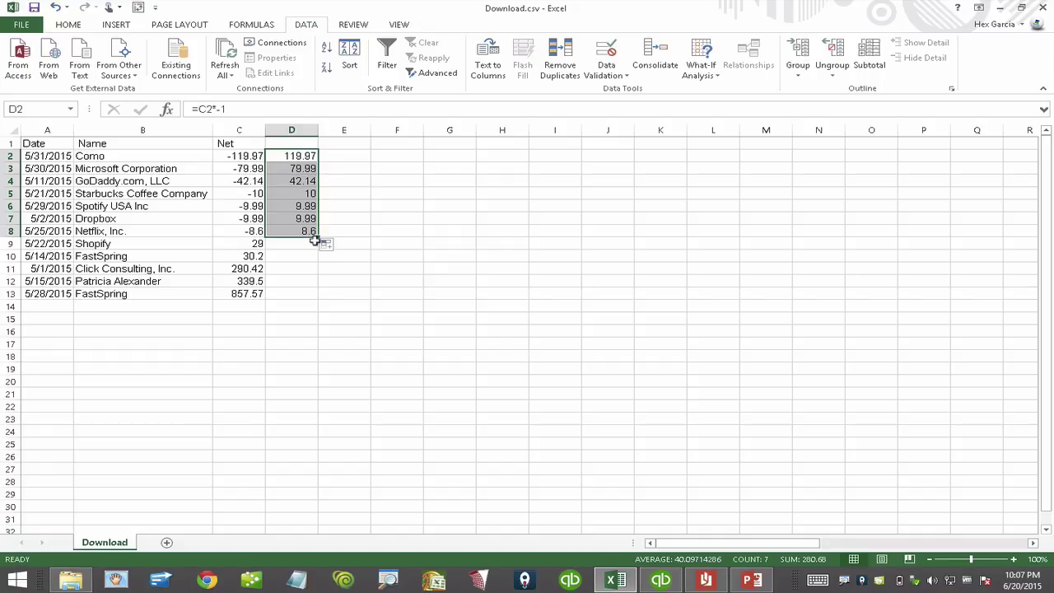
Copy D2:D8 and paste it as values over the Net amounts starting at C2
key(ctrl+c)
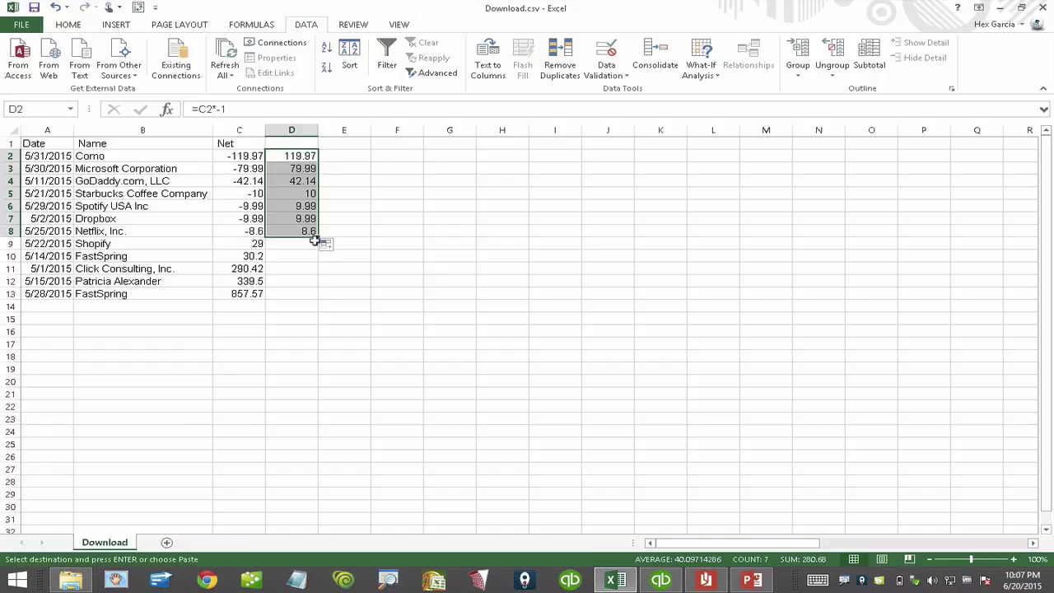
right_click(245, 154)
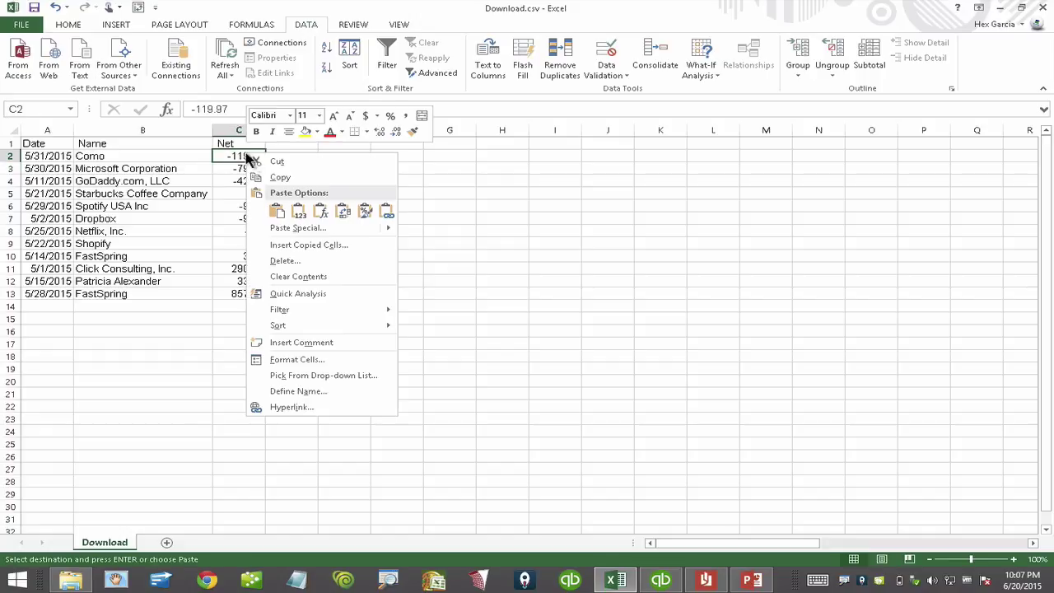
click(299, 212)
click(331, 215)
Delete the helper column D from the sheet
click(296, 133)
right_click(296, 138)
click(330, 238)
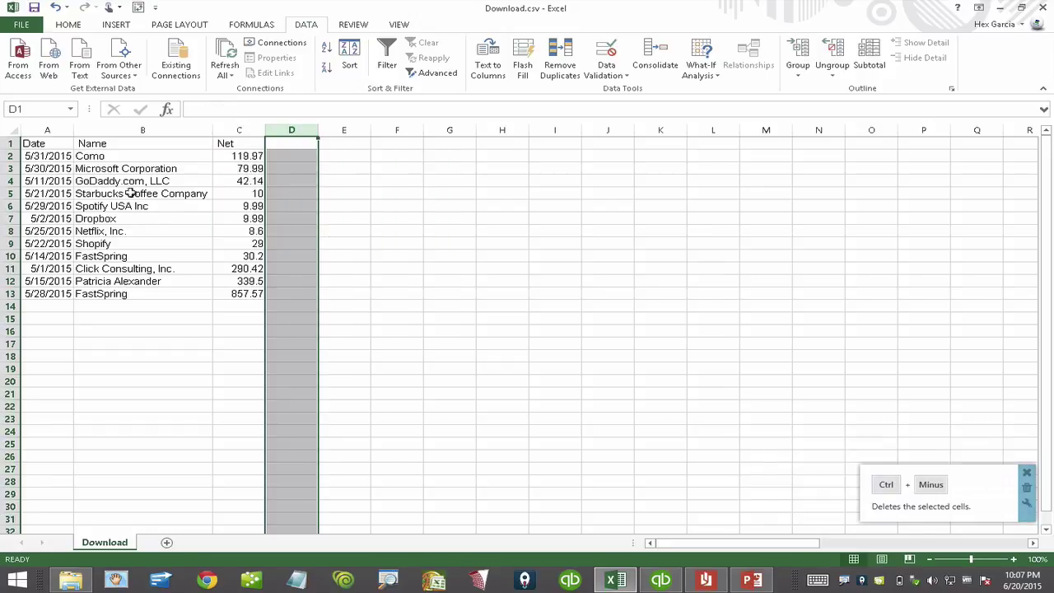
Copy rows A2:C8 with the positive amounts and paste them into the QuickBooks batch entry grid from the first Date cell
drag(26, 150, 260, 231)
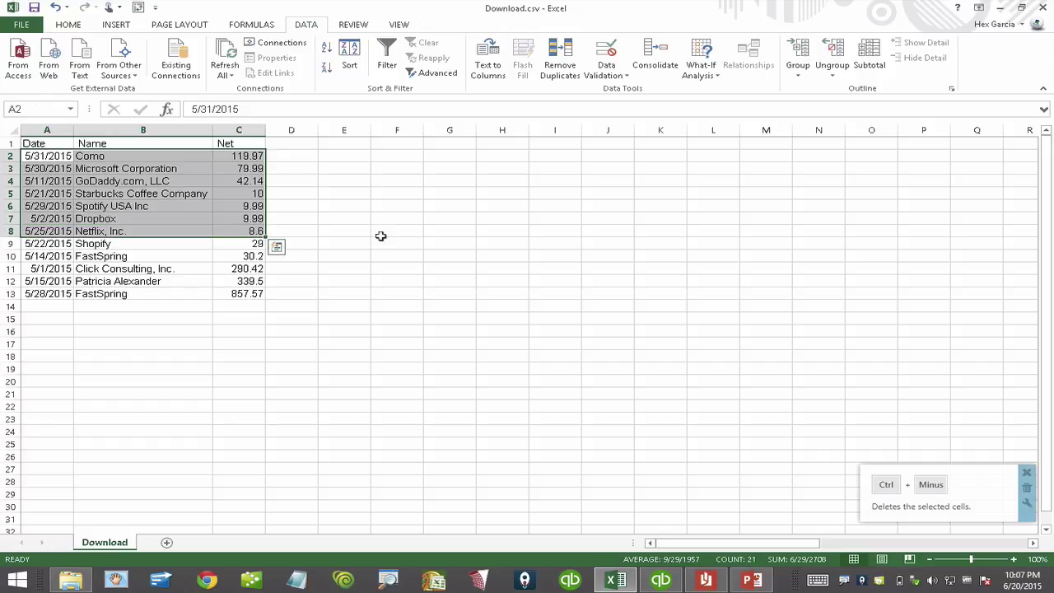
key(ctrl+c)
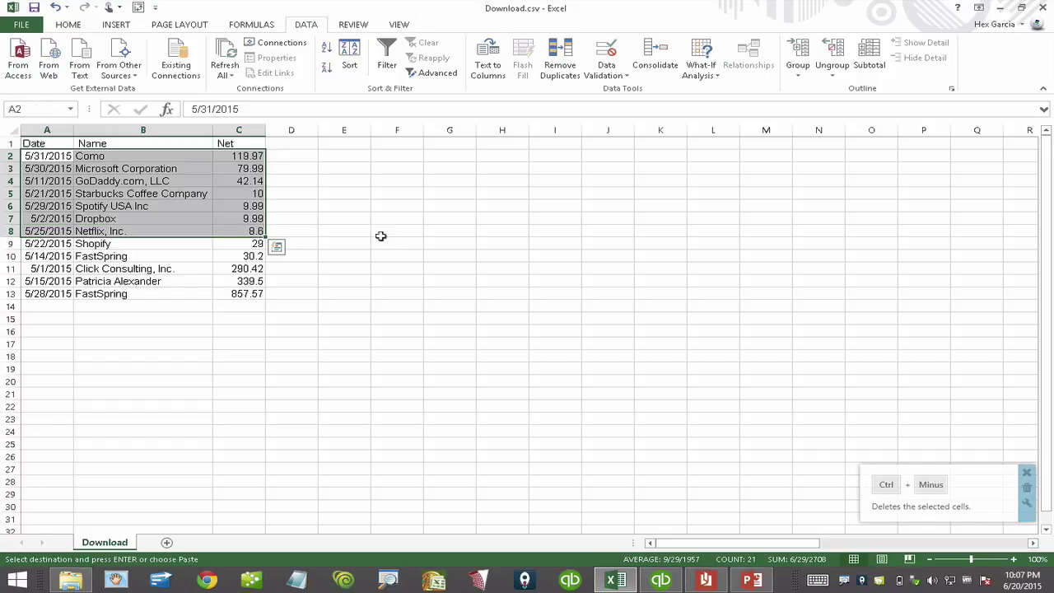
right_click(151, 183)
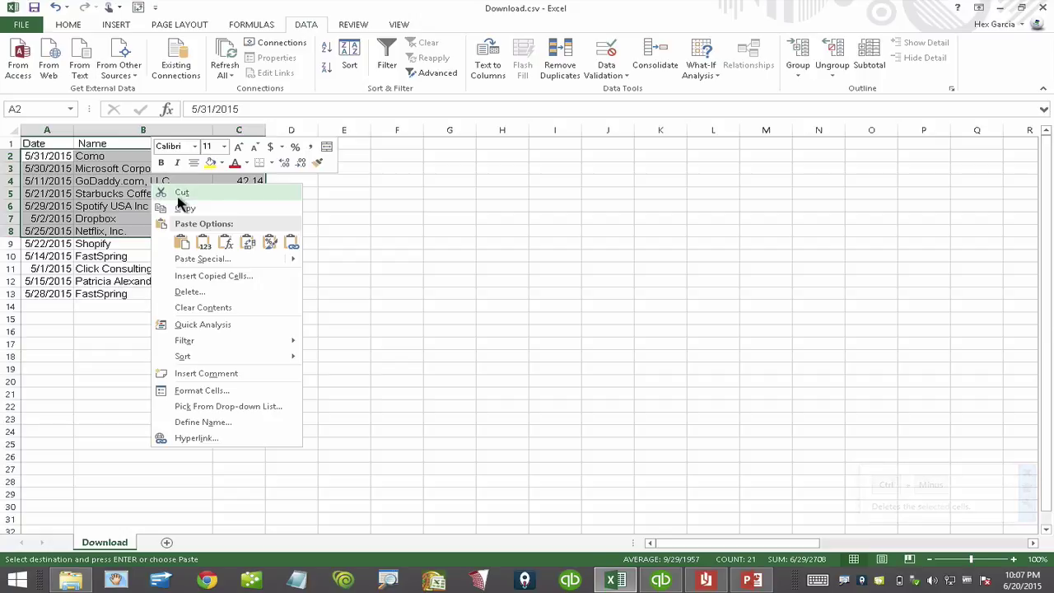
click(184, 209)
click(661, 578)
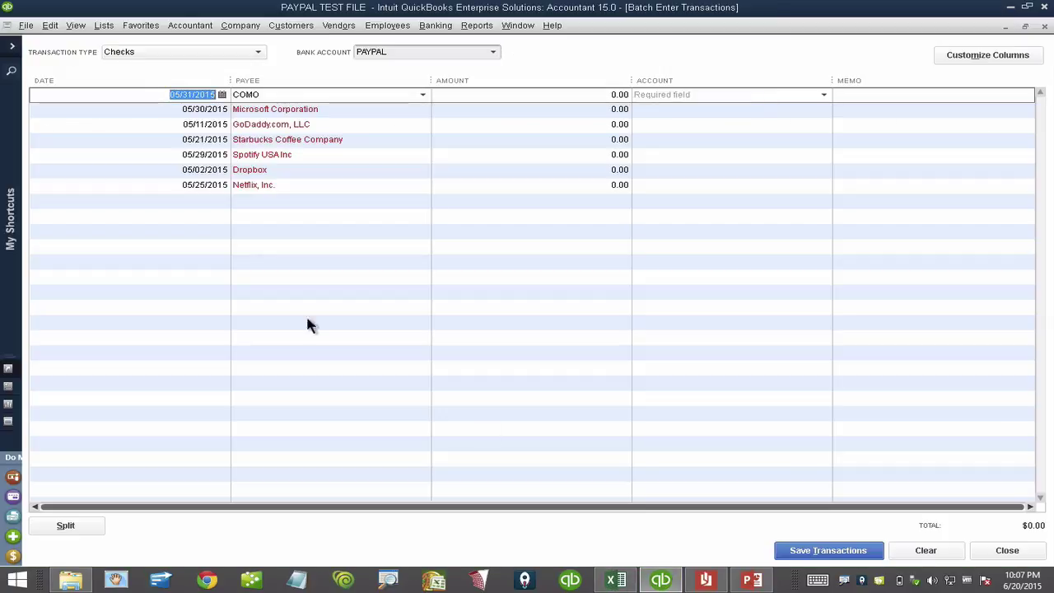
right_click(188, 95)
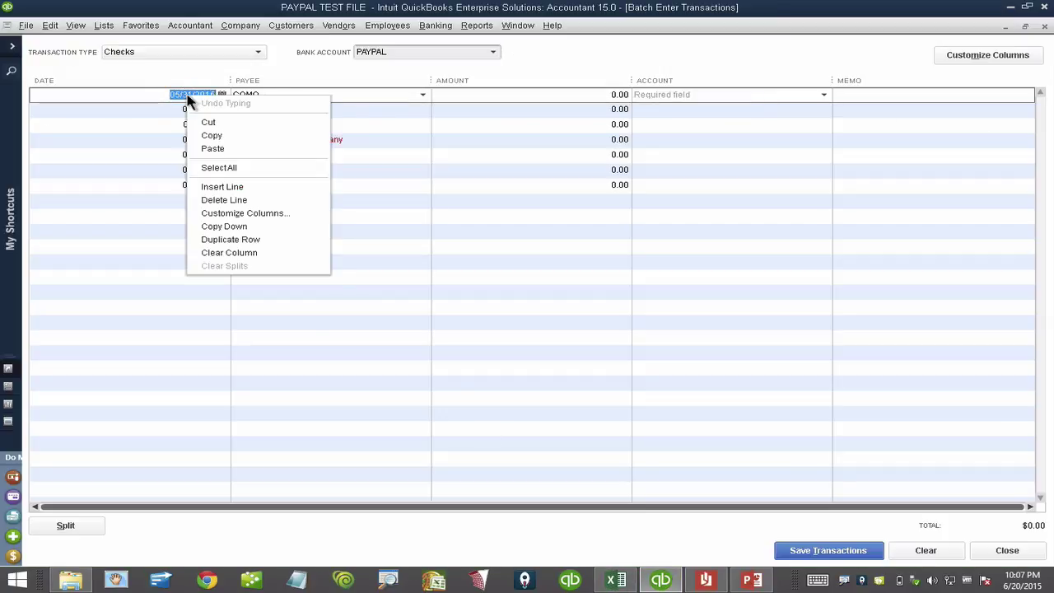
click(212, 148)
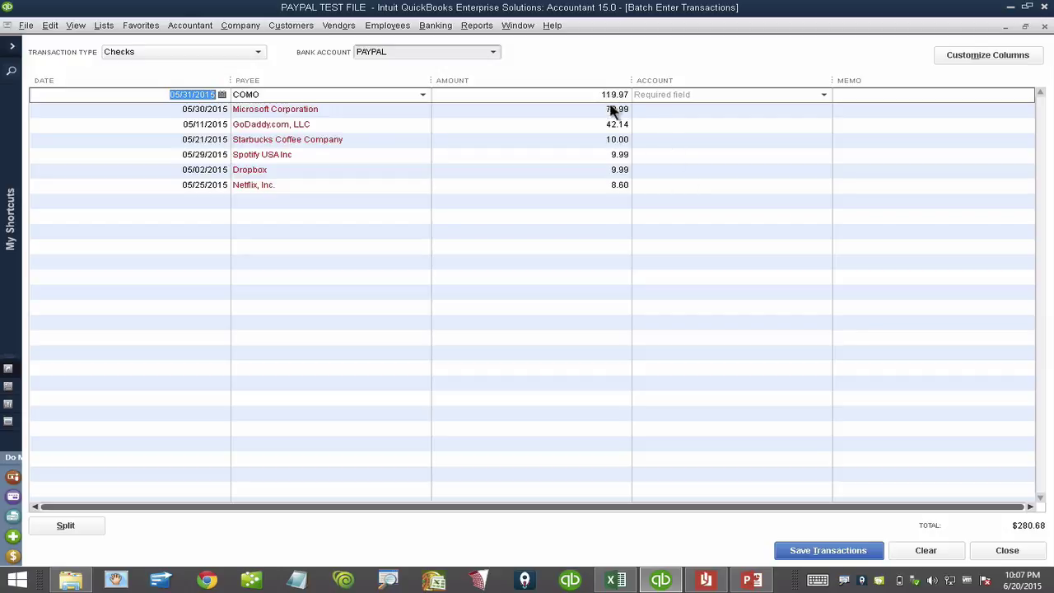
Quick-add the unrecognized payees Microsoft Corporation, GoDaddy.com, LLC and Starbucks Coffee Company to the Name list
click(269, 95)
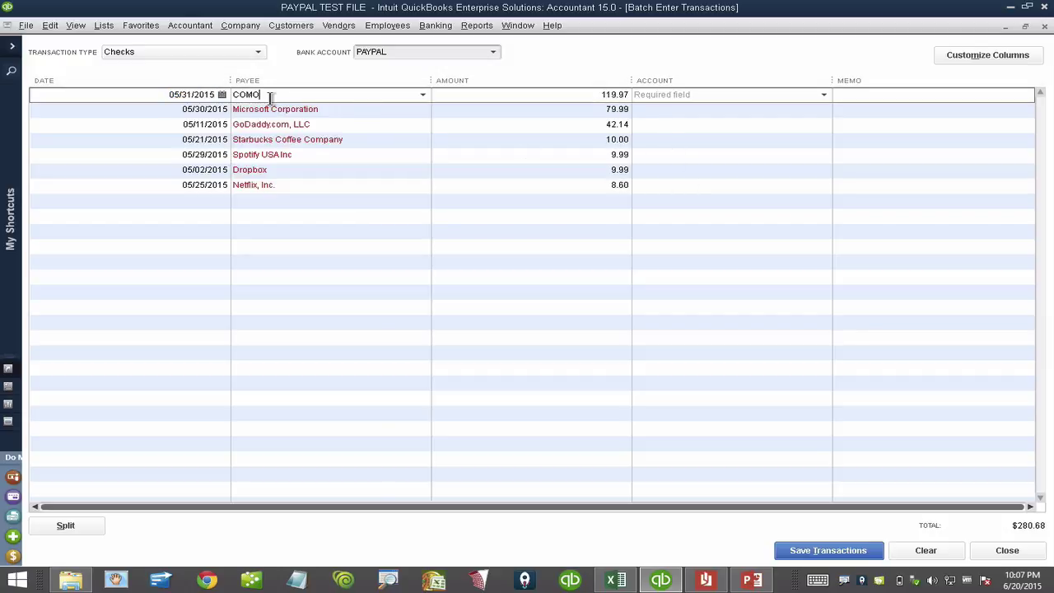
click(327, 110)
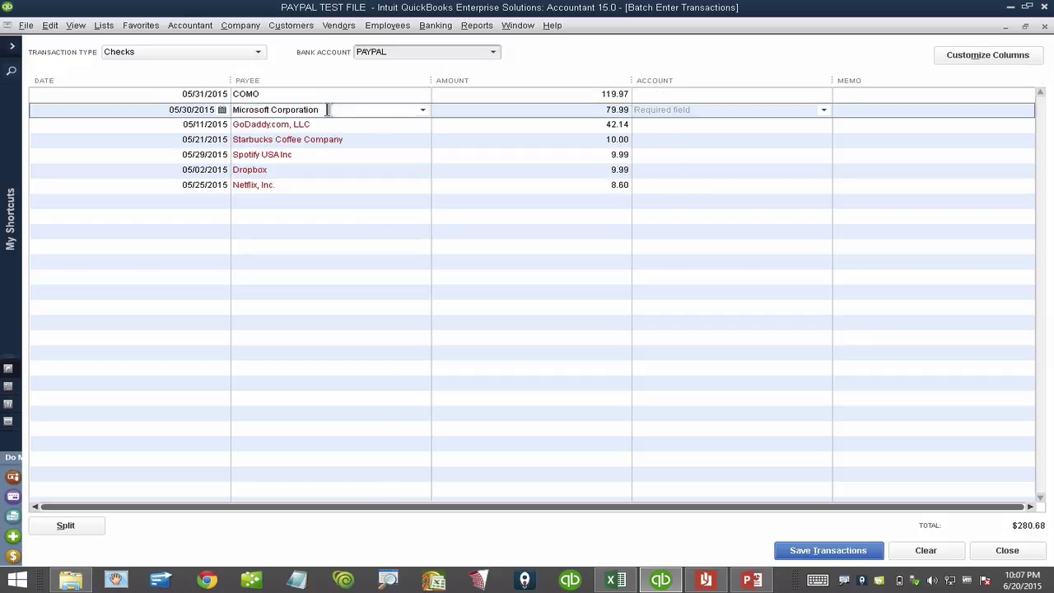
key(Down)
key(Return)
key(Return)
key(Down)
key(Return)
key(Return)
key(Down)
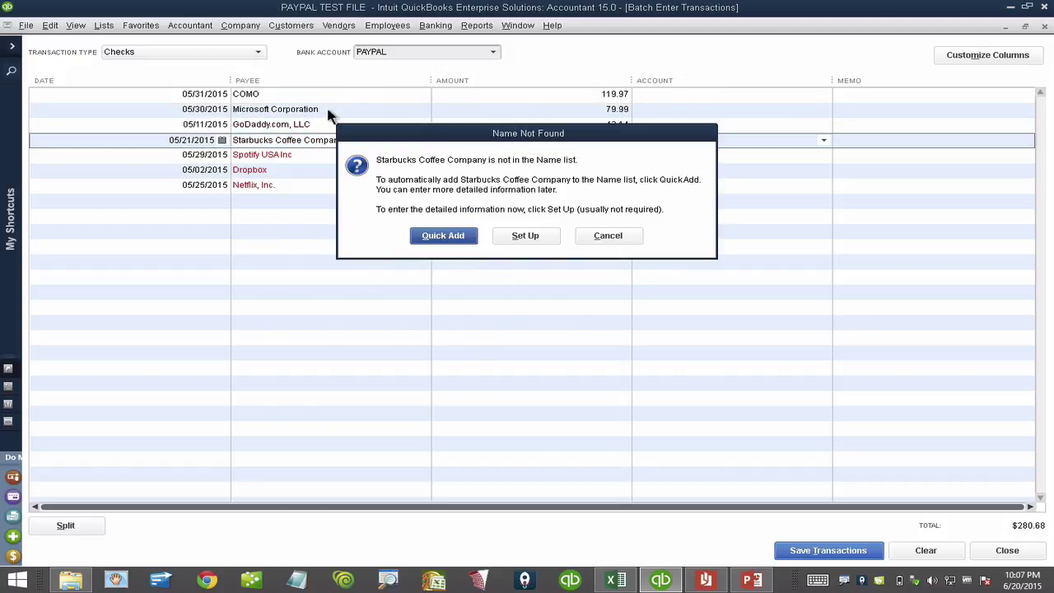
key(Return)
Quick-add the remaining unrecognized payees Spotify USA Inc, Dropbox and Netflix, Inc. to the Name list
key(Down)
key(Return)
key(Return)
key(Down)
key(Return)
key(Return)
key(Down)
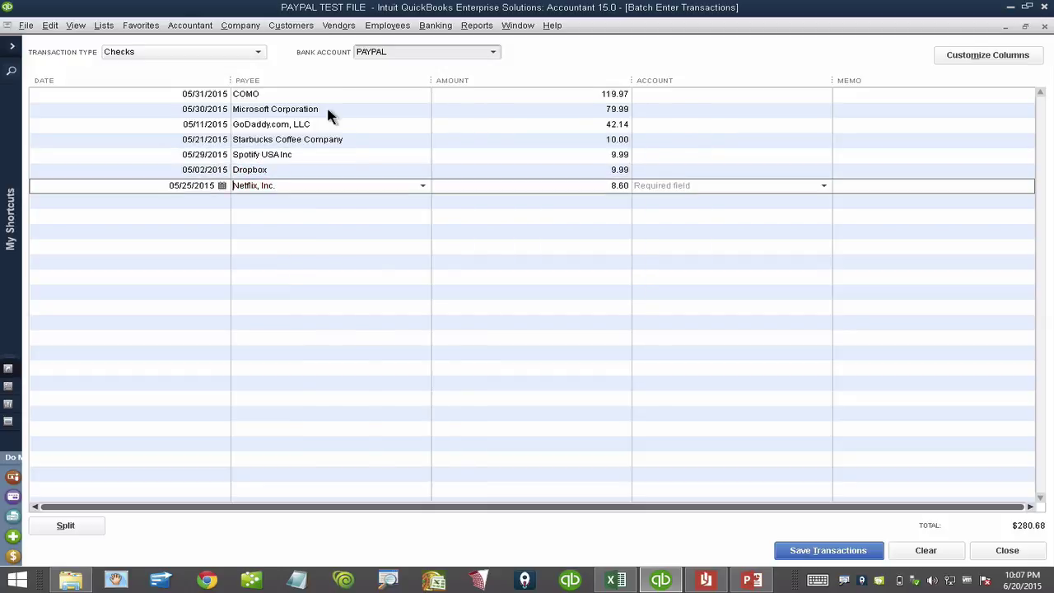
key(Return)
key(Return)
key(Down)
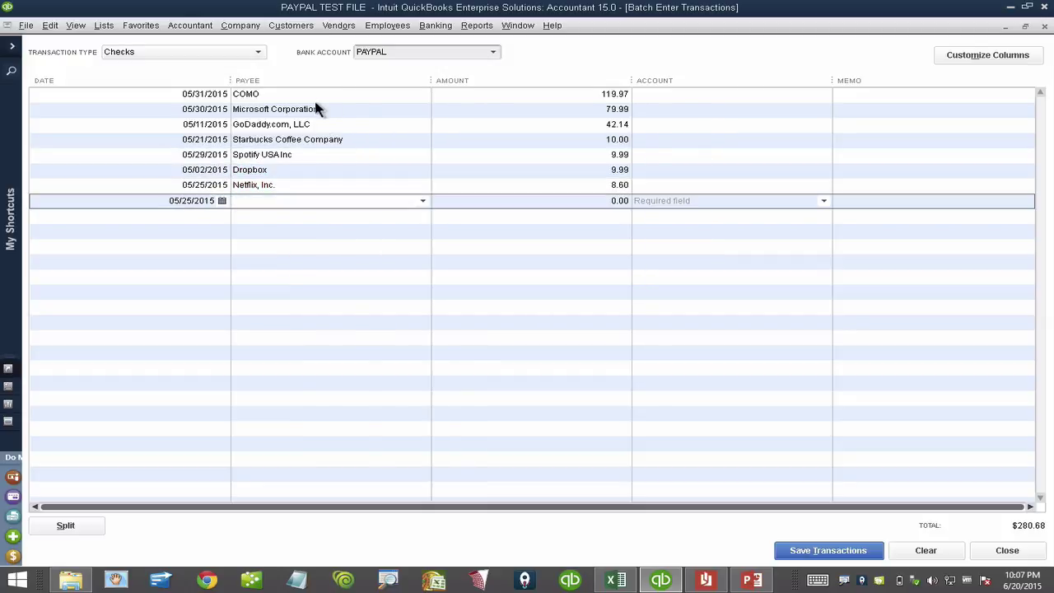
Assign the Office Supplies account to the COMO and Microsoft Corporation checks
click(657, 96)
text(Office Supplies)
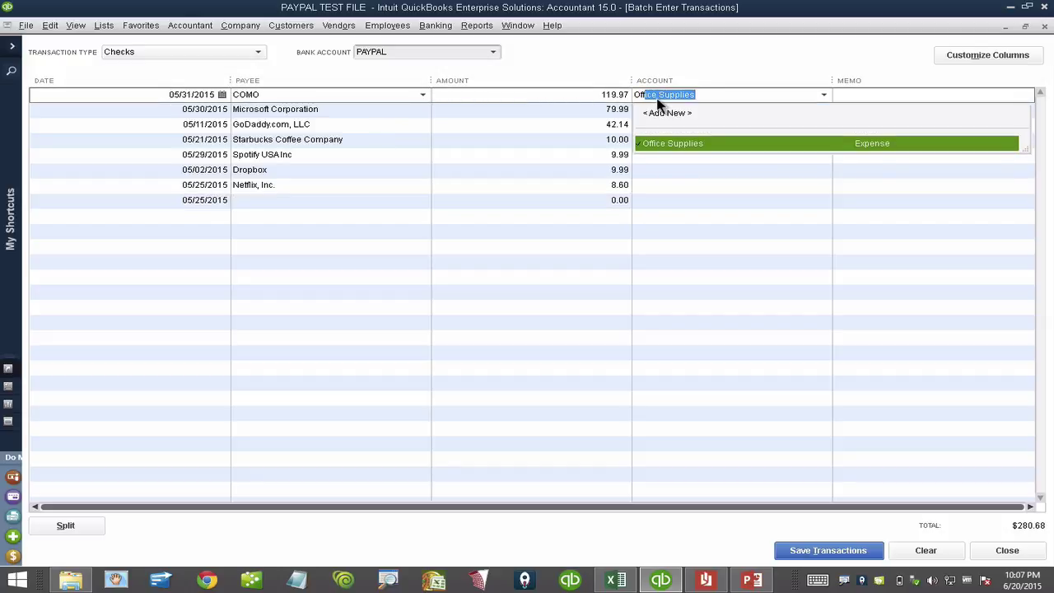
key(Return)
key(Down)
text(Of)
key(Return)
key(Down)
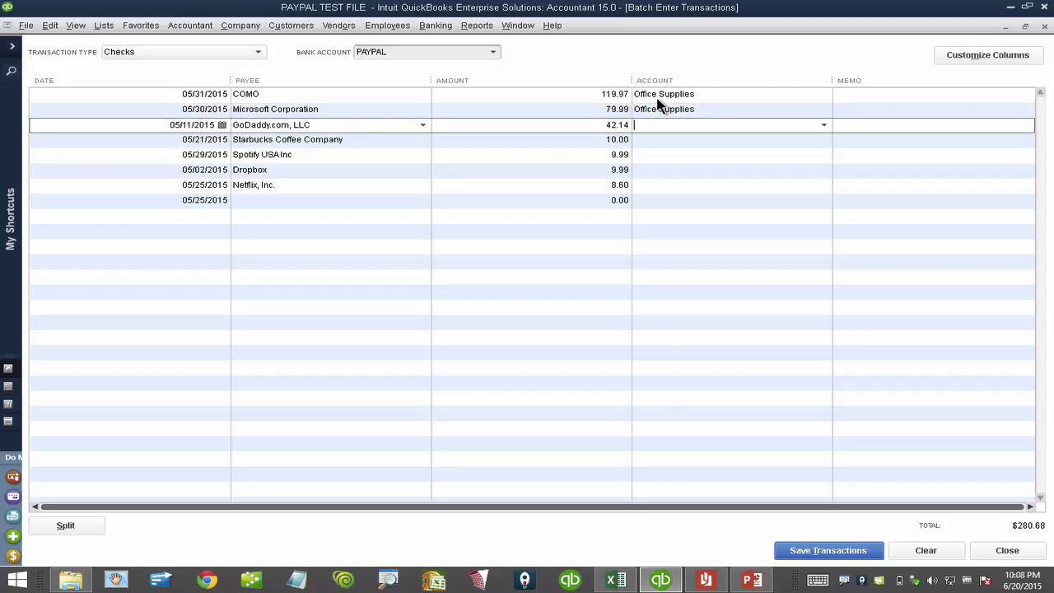
Assign Advertising and Promotion to the GoDaddy.com check and Meals and Entertainment to the Starbucks check
text(Ad)
key(Return)
key(Down)
text(Mea)
key(Return)
key(Down)
Assign the Office Supplies account to the Spotify, Dropbox and Netflix checks
text(Of)
key(Down)
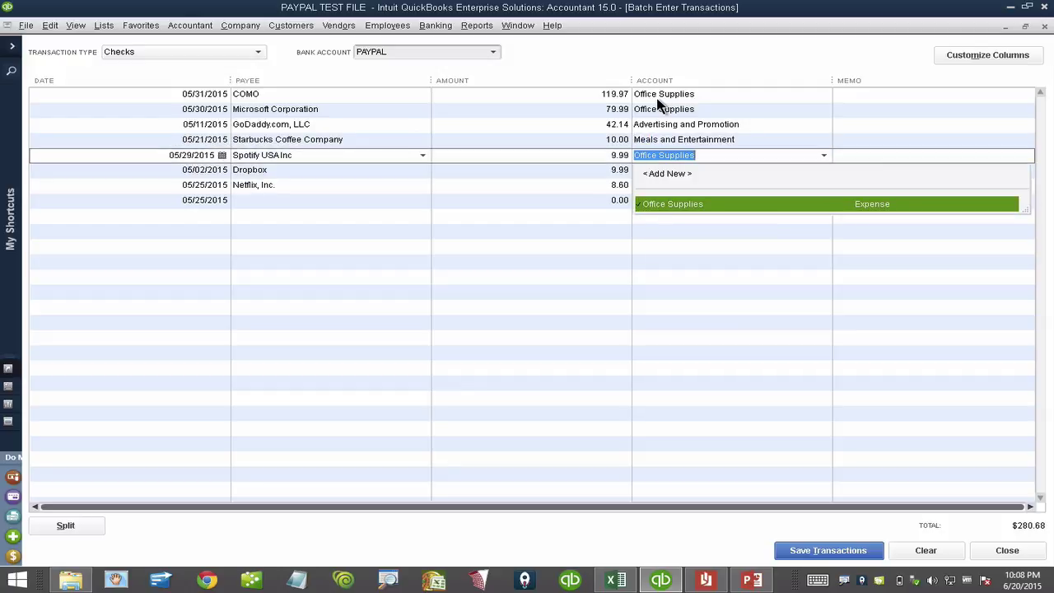
key(Return)
key(Down)
text(Of)
key(Return)
key(Down)
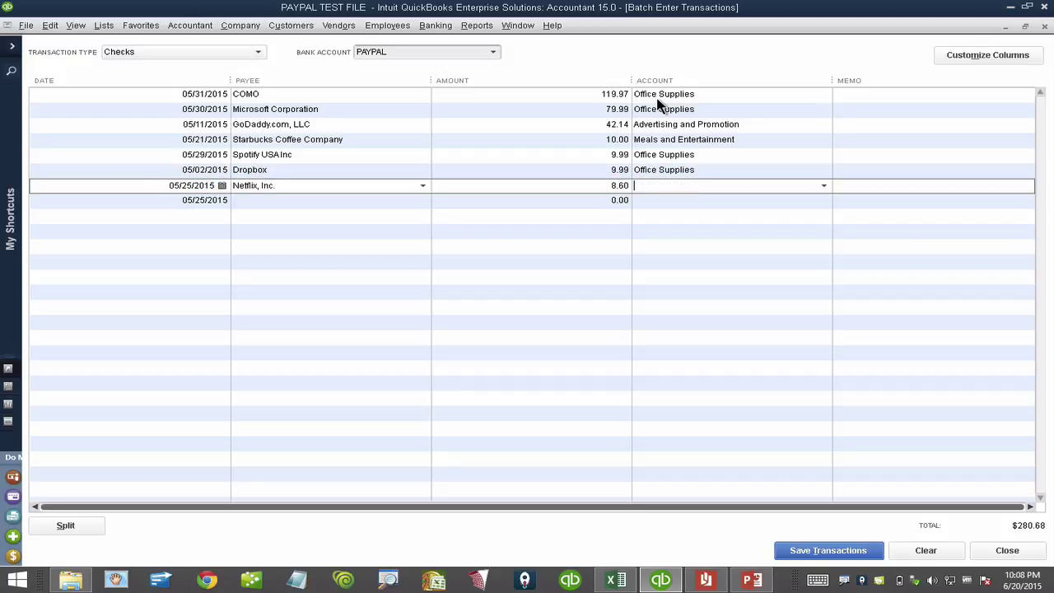
text(Office Supplies)
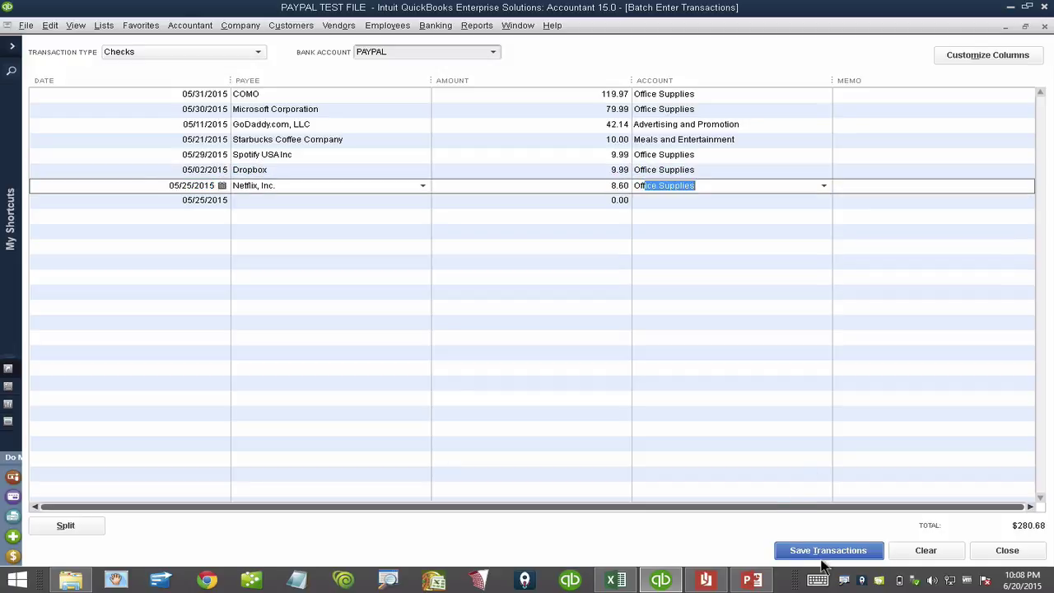
Save the batch of checks to the PAYPAL account and confirm the save
click(813, 552)
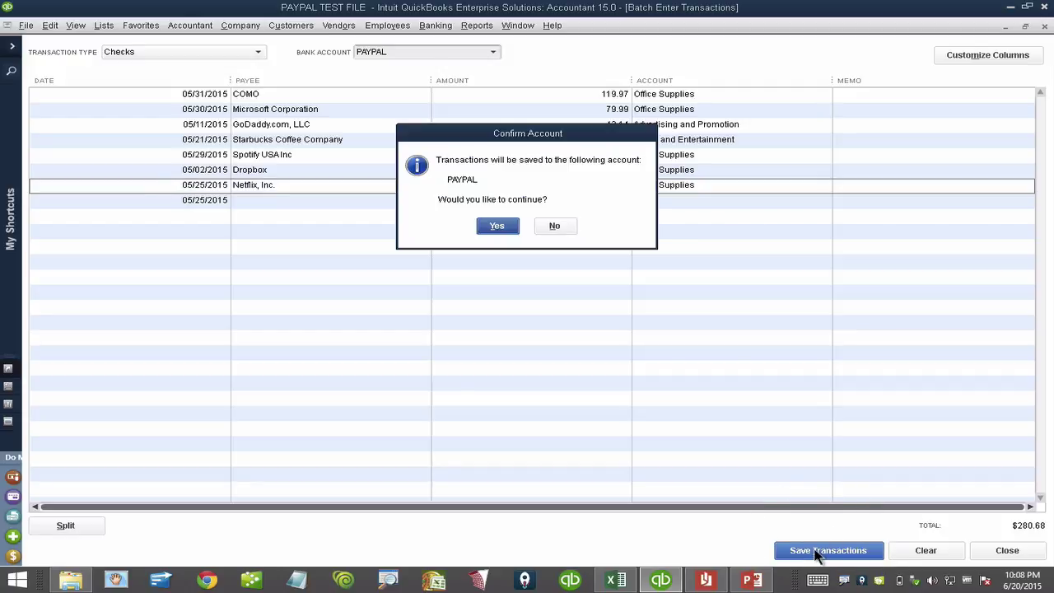
drag(503, 131, 429, 130)
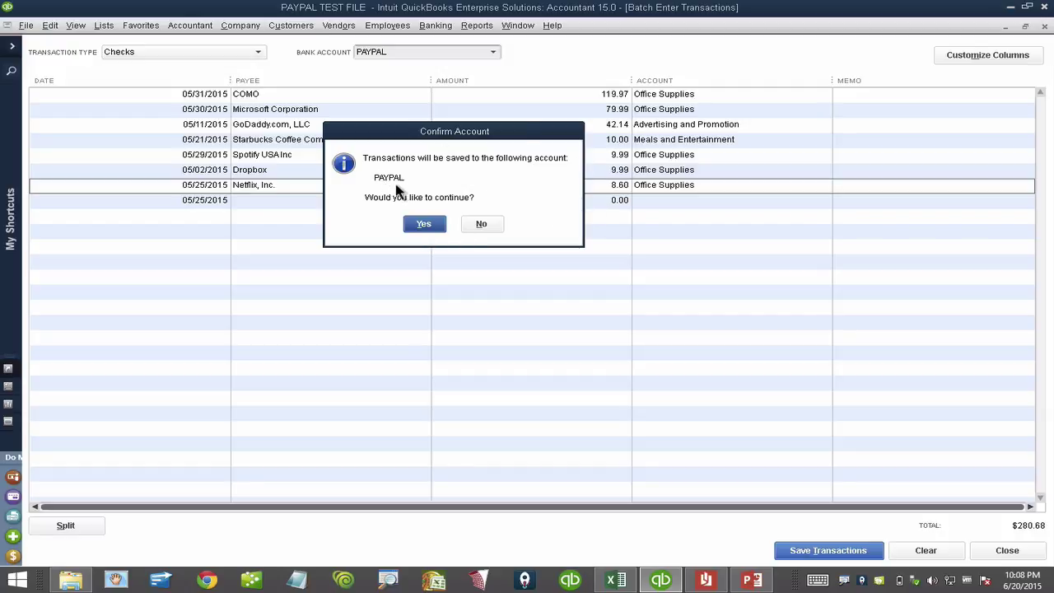
click(425, 224)
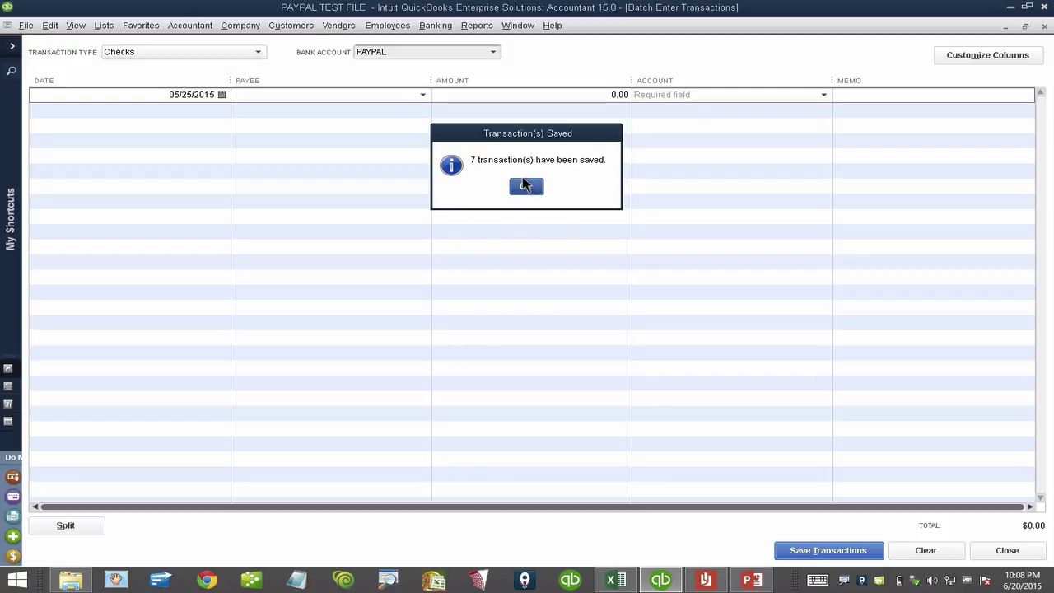
click(525, 186)
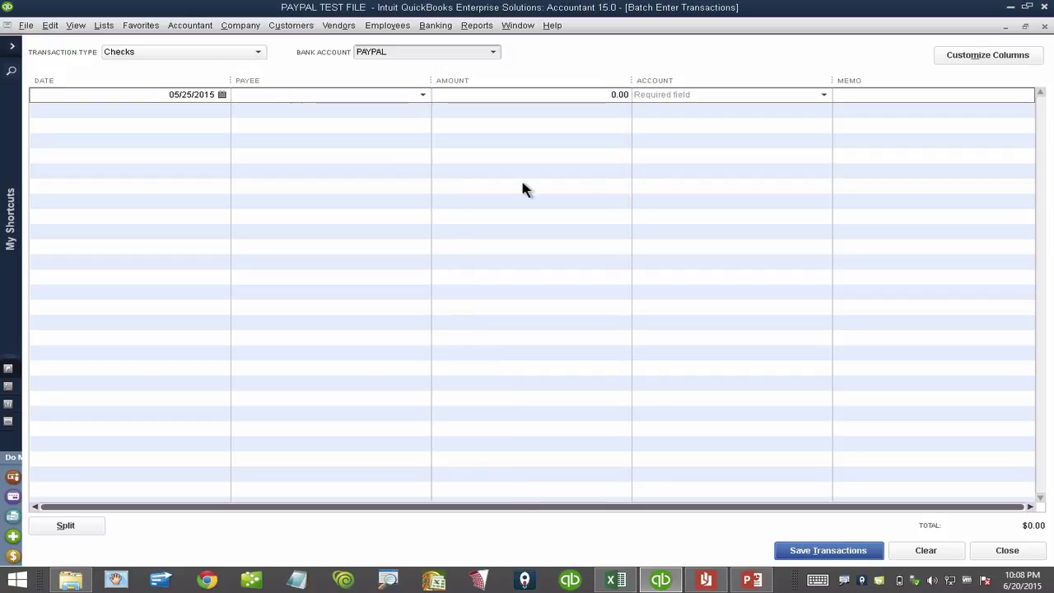
Change the batch transaction type to Deposits
click(172, 51)
click(137, 86)
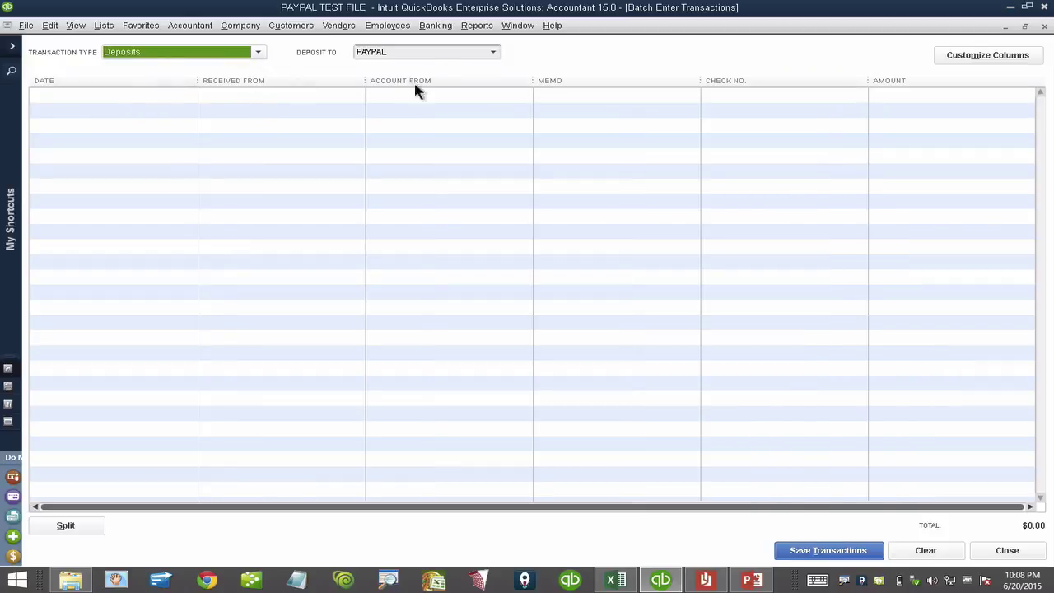
Match the deposits batch to the Excel column order by moving Amount directly after Received From
click(616, 580)
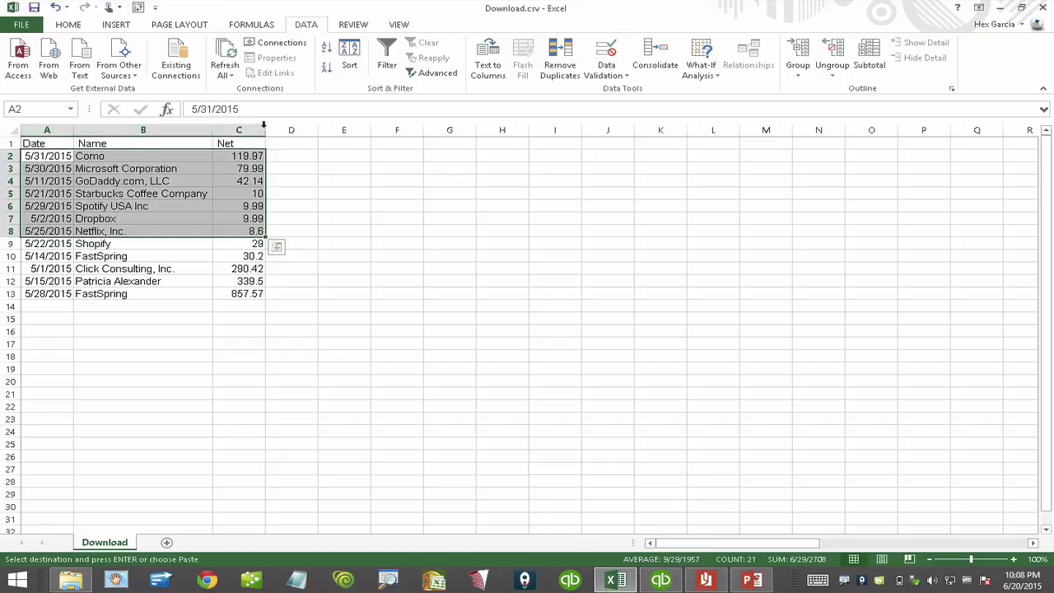
click(619, 580)
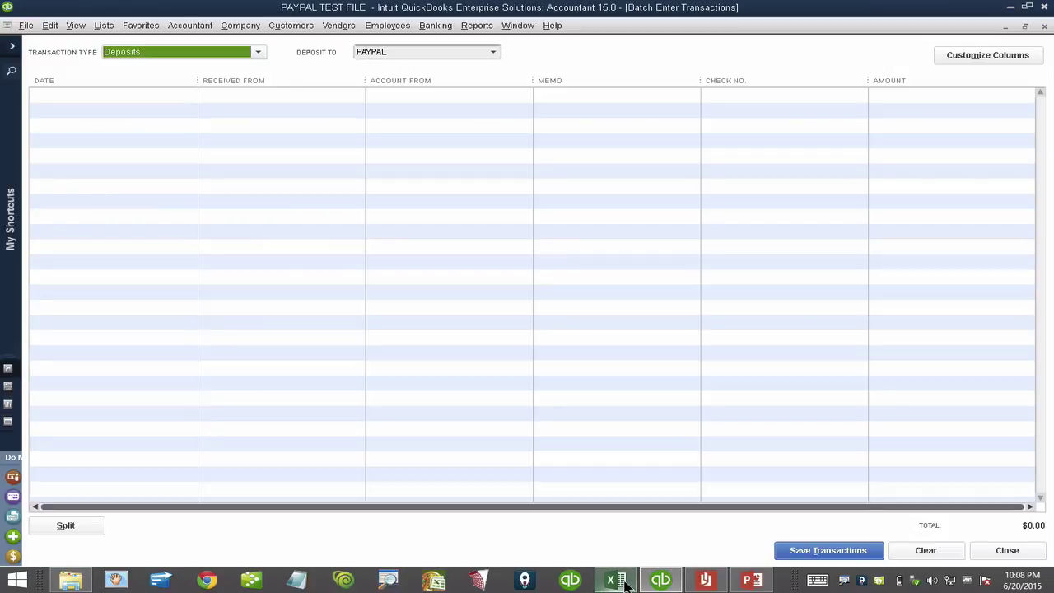
click(146, 52)
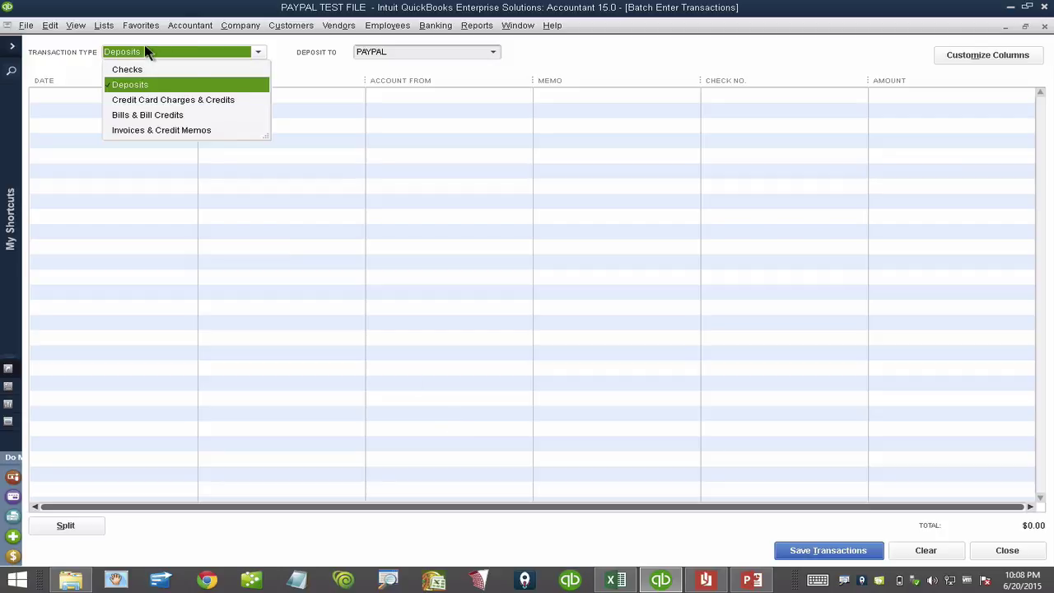
click(131, 84)
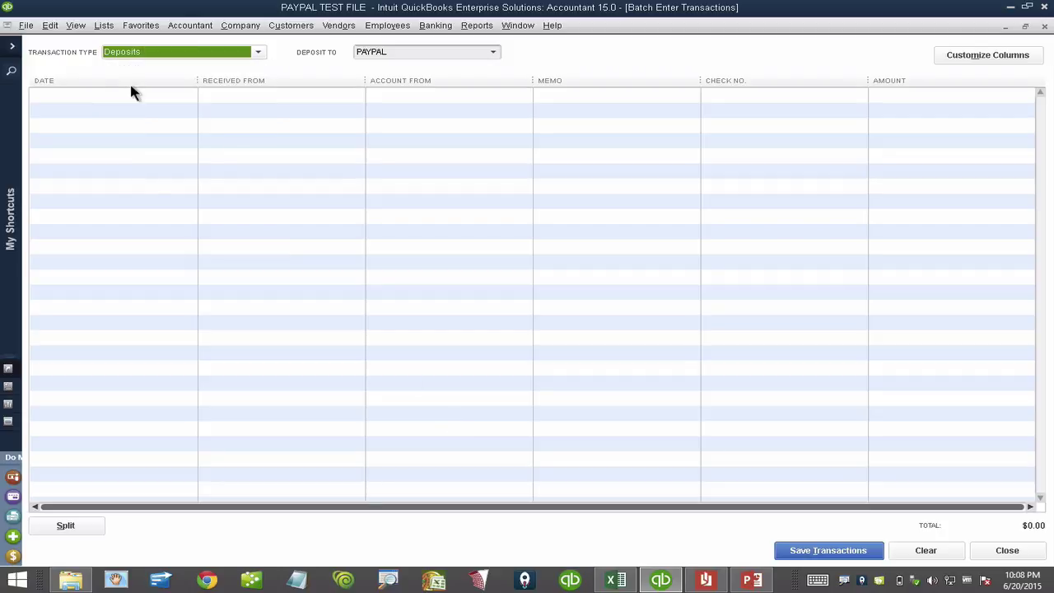
click(988, 56)
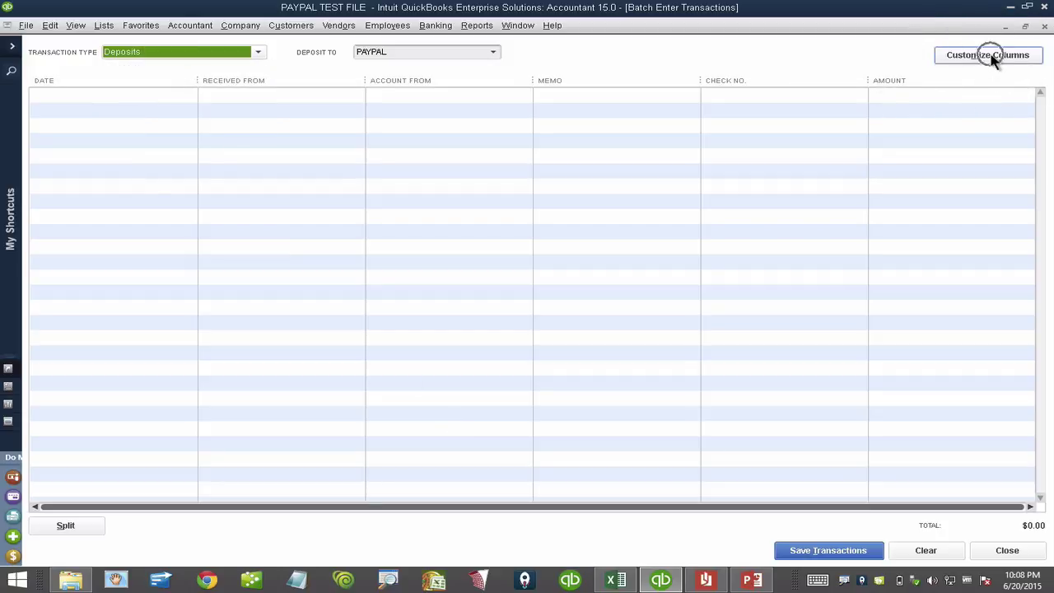
click(385, 147)
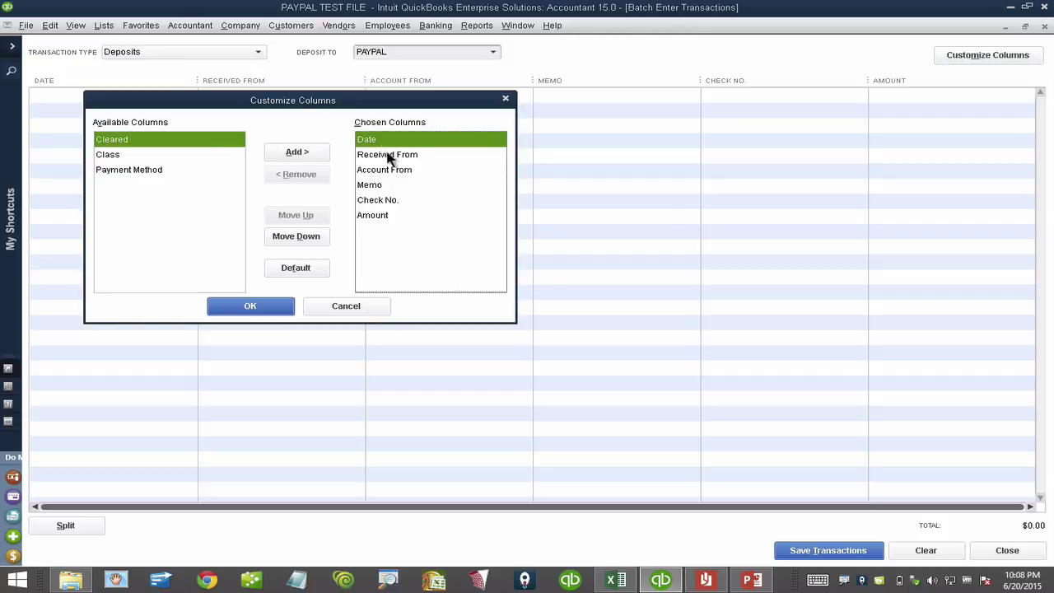
click(390, 158)
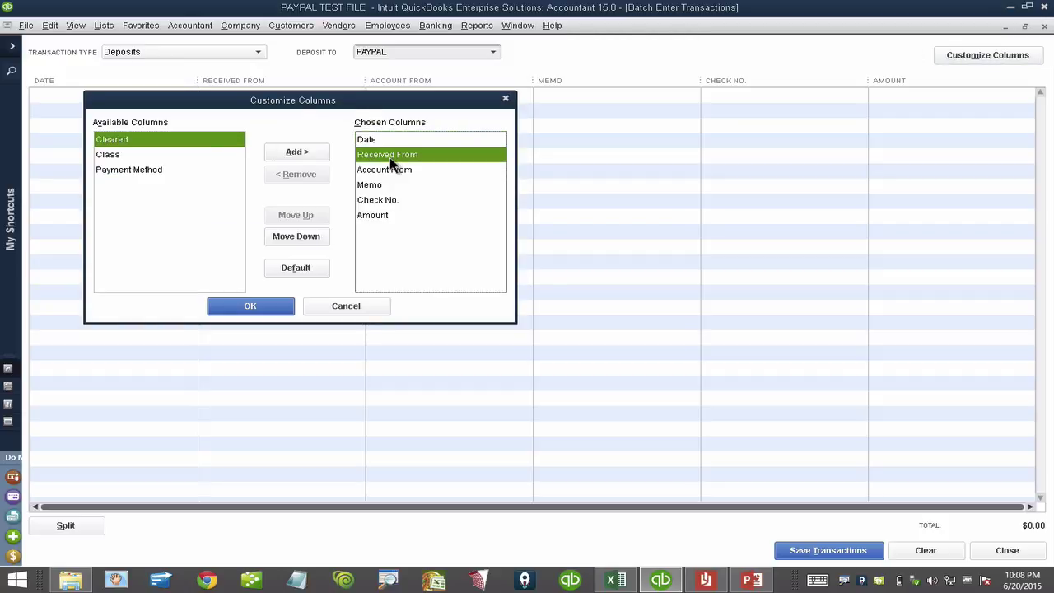
click(383, 216)
click(311, 218)
click(311, 217)
click(312, 219)
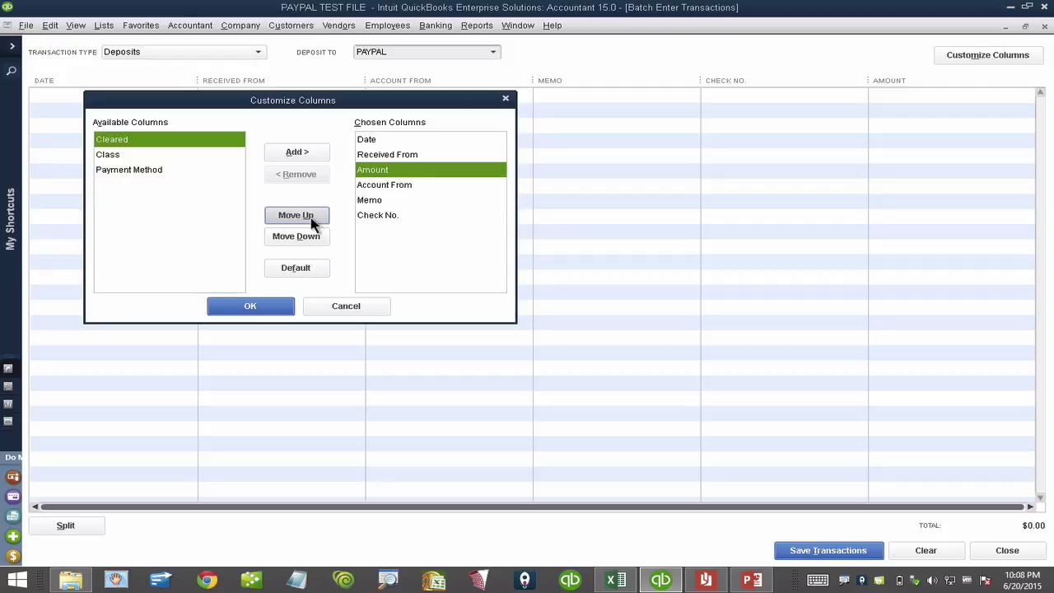
click(257, 300)
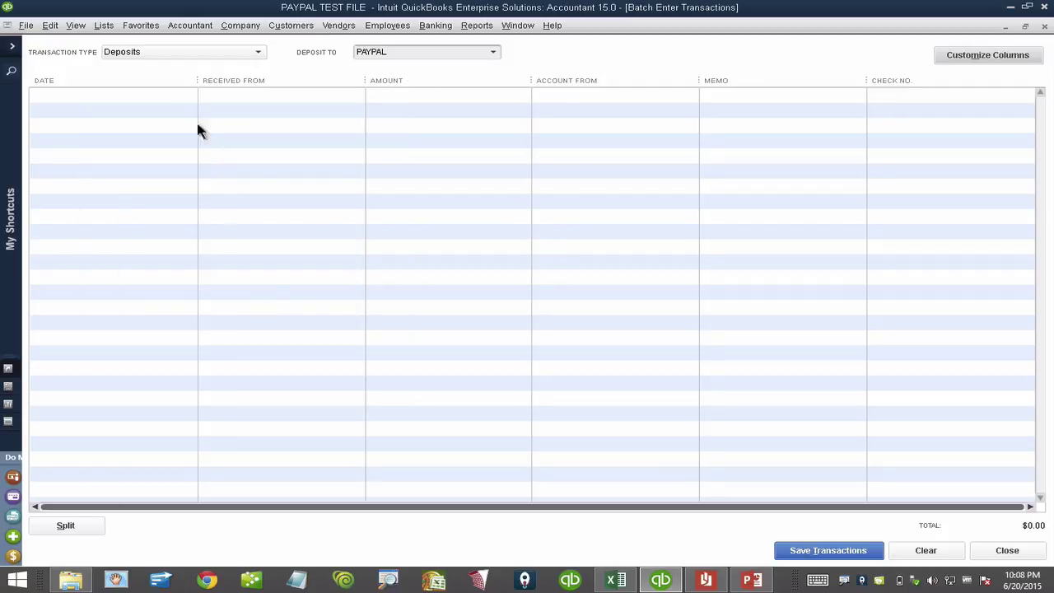
Switch to Excel and copy the five deposit rows in A9:C13, from Shopify through the last FastSpring payment
click(154, 94)
click(244, 95)
click(391, 95)
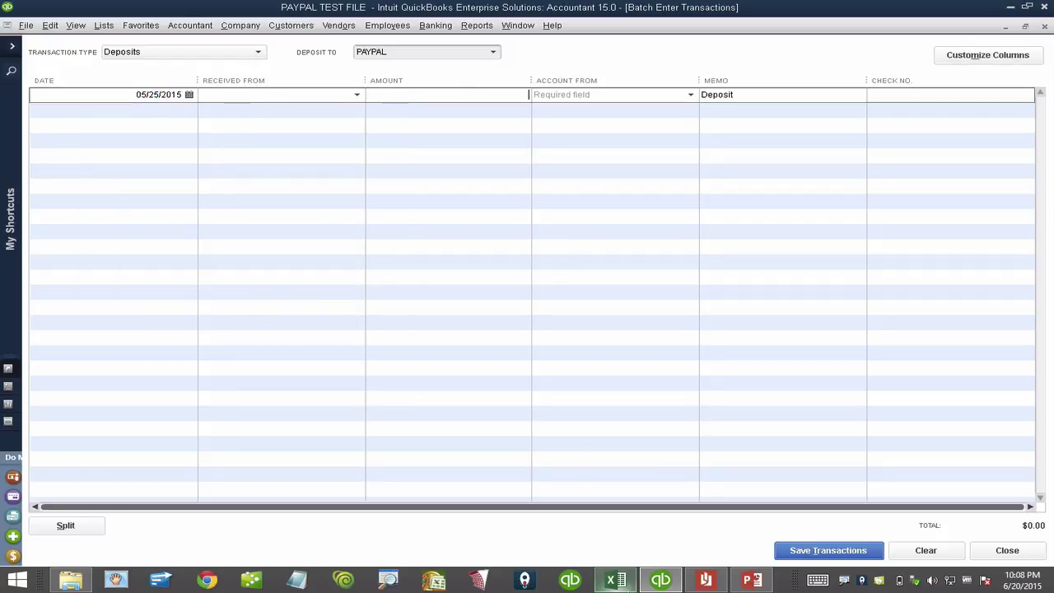
click(660, 580)
click(632, 581)
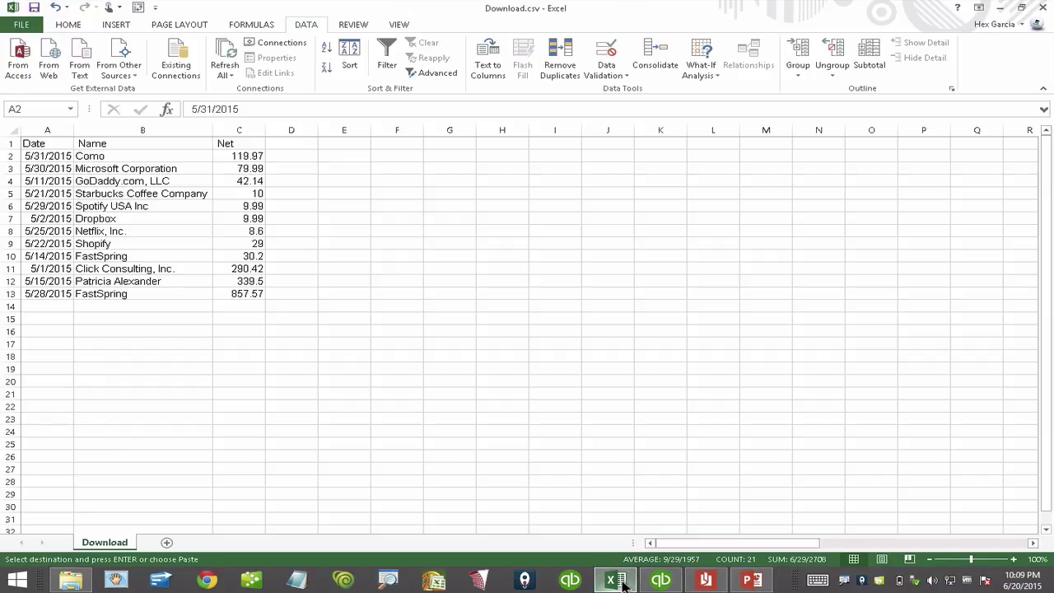
drag(247, 294, 40, 246)
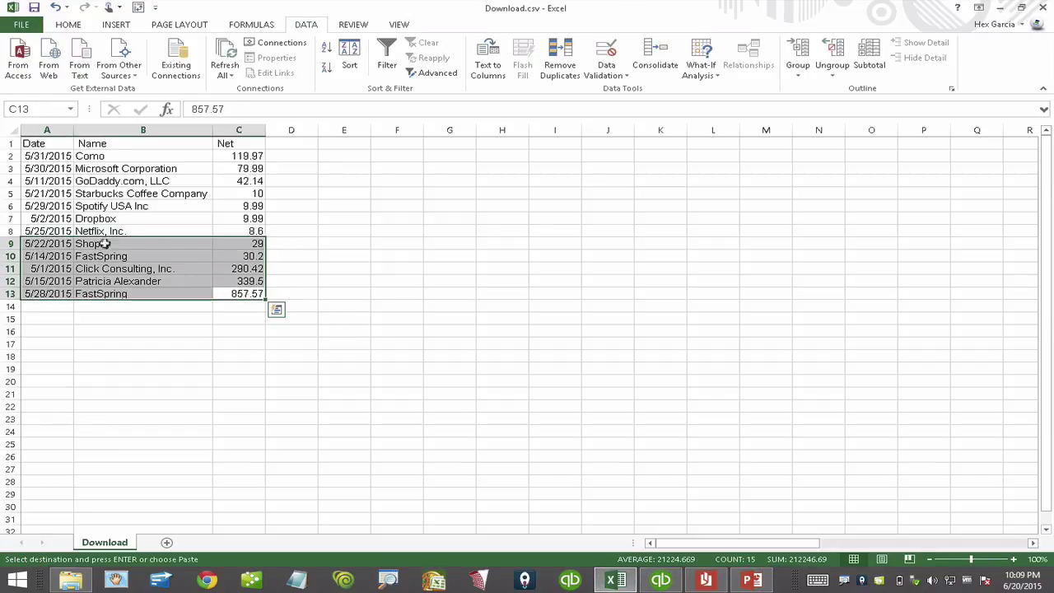
right_click(132, 284)
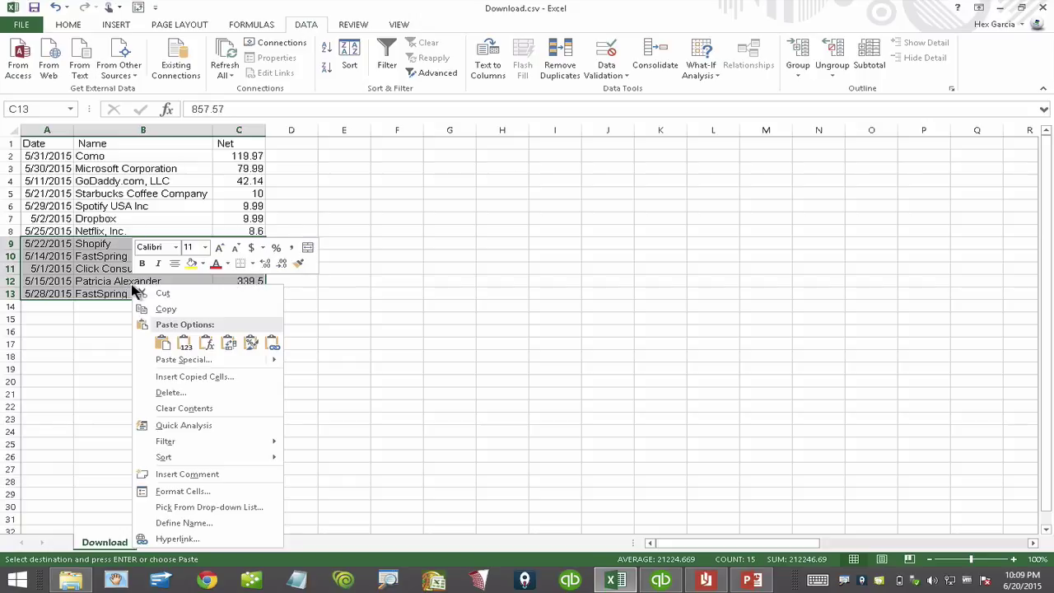
click(171, 308)
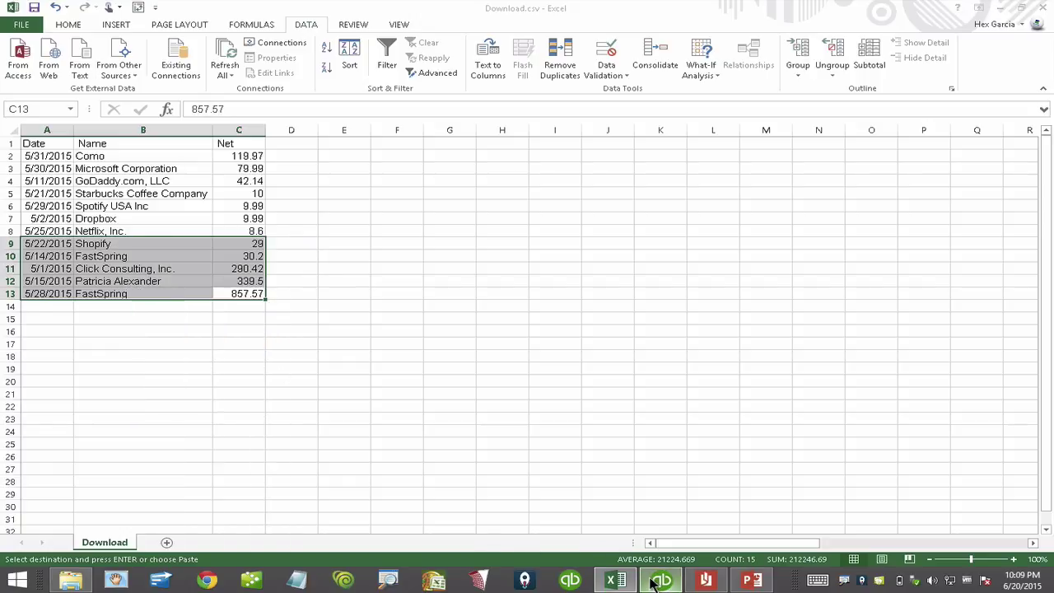
Switch to QuickBooks and paste the copied rows into the deposits batch, starting at the first row's date
click(660, 580)
right_click(112, 95)
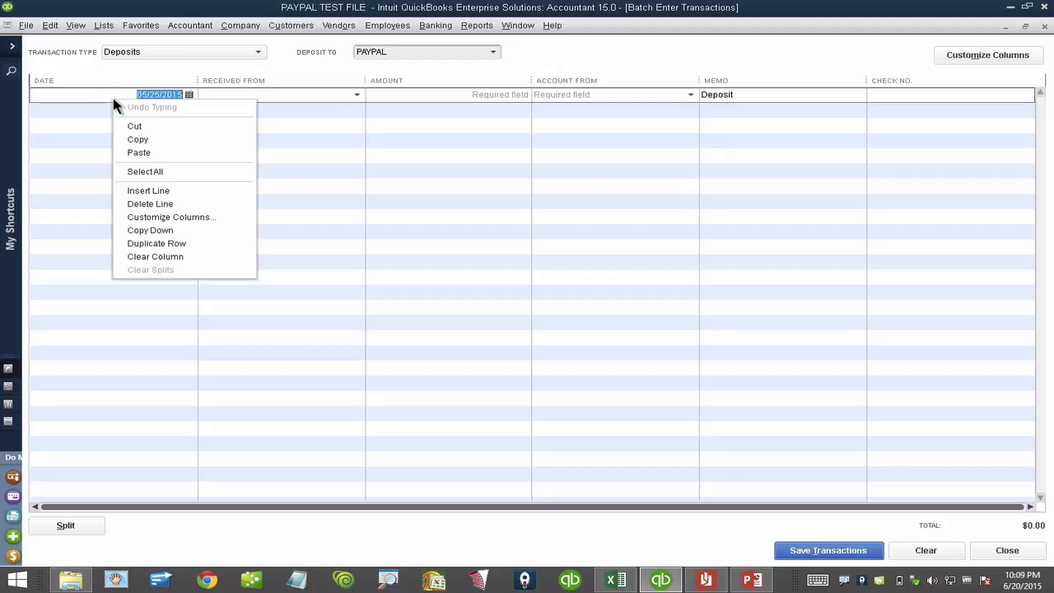
click(153, 153)
Quick-add Shopify, FastSpring and Click Consulting, Inc. to the name list as customers
click(277, 95)
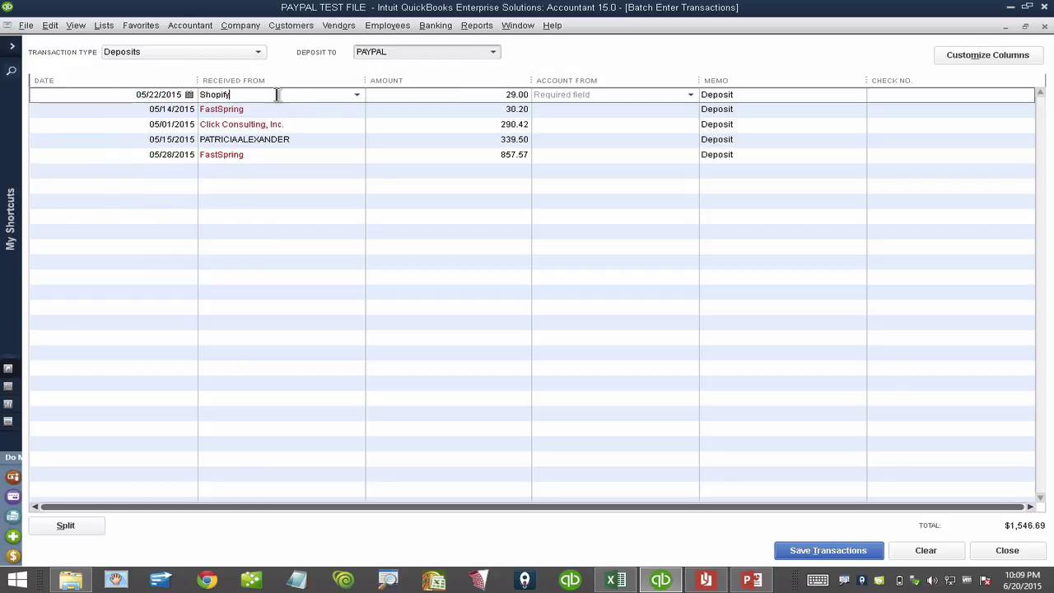
key(Tab)
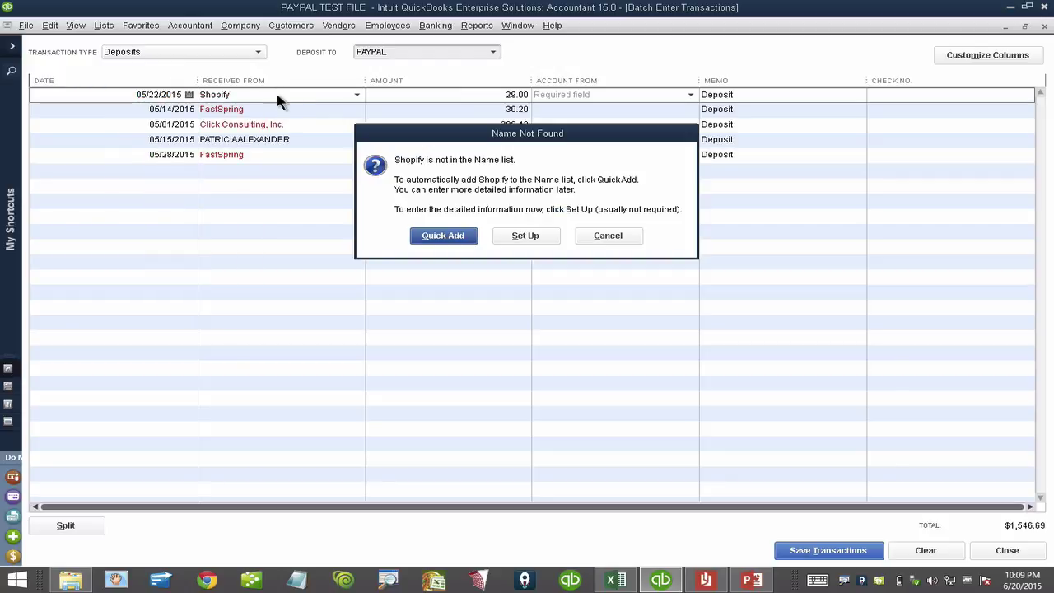
click(437, 236)
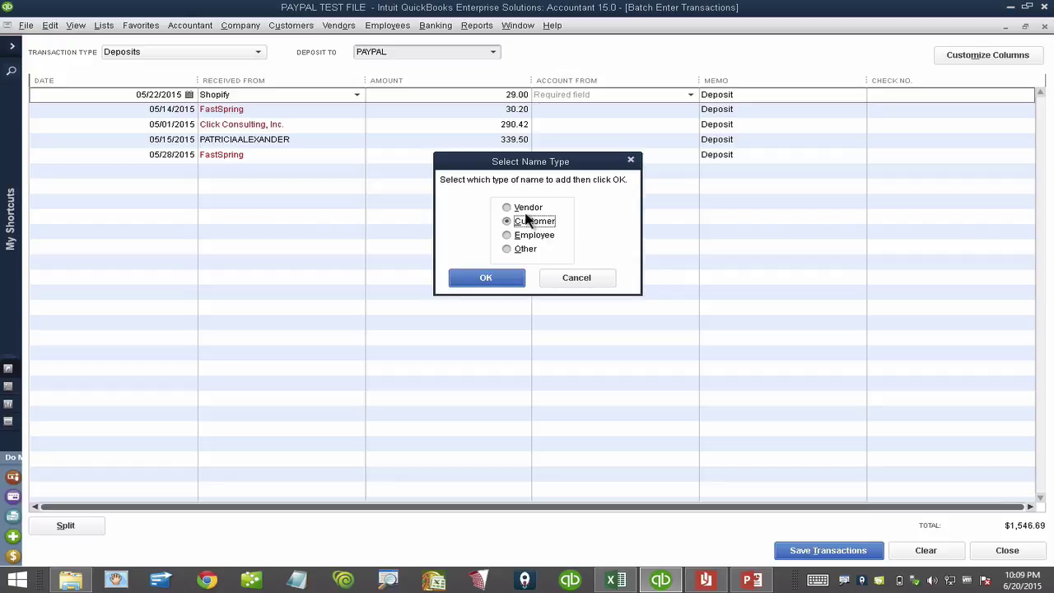
click(507, 280)
key(Tab)
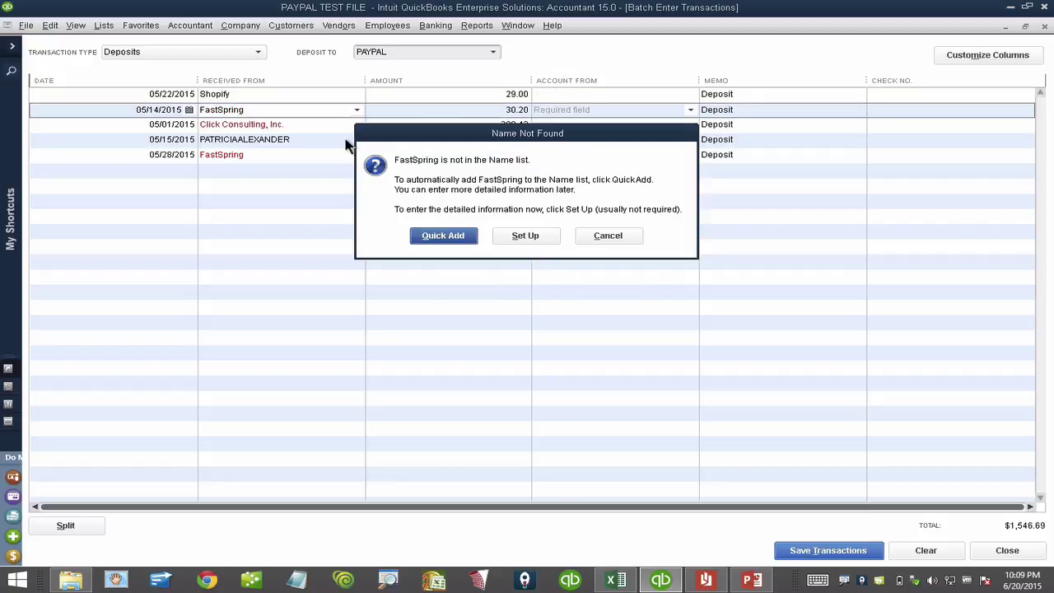
click(458, 235)
click(486, 280)
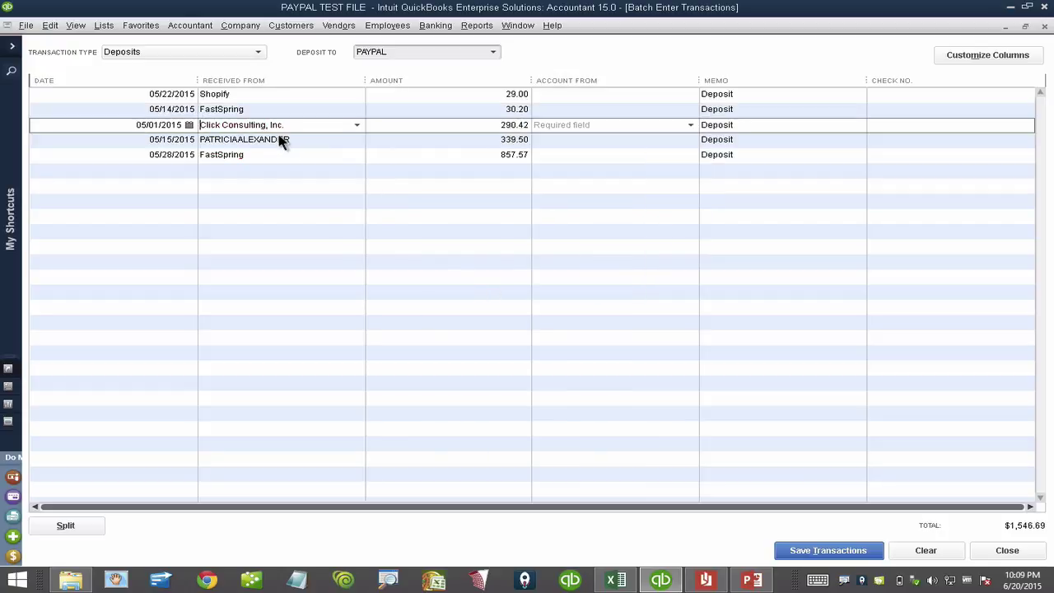
click(428, 239)
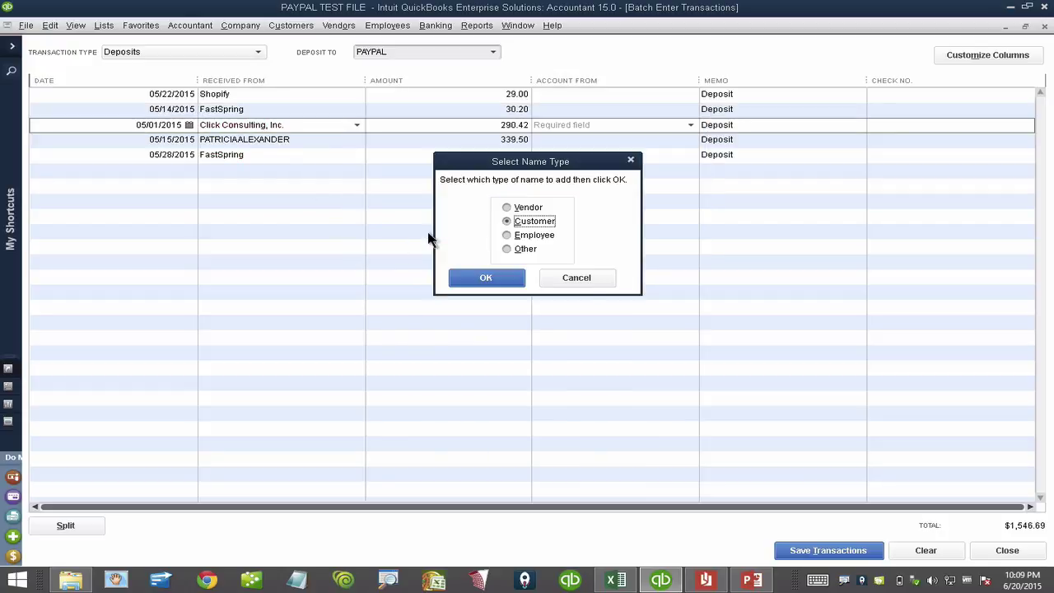
click(484, 277)
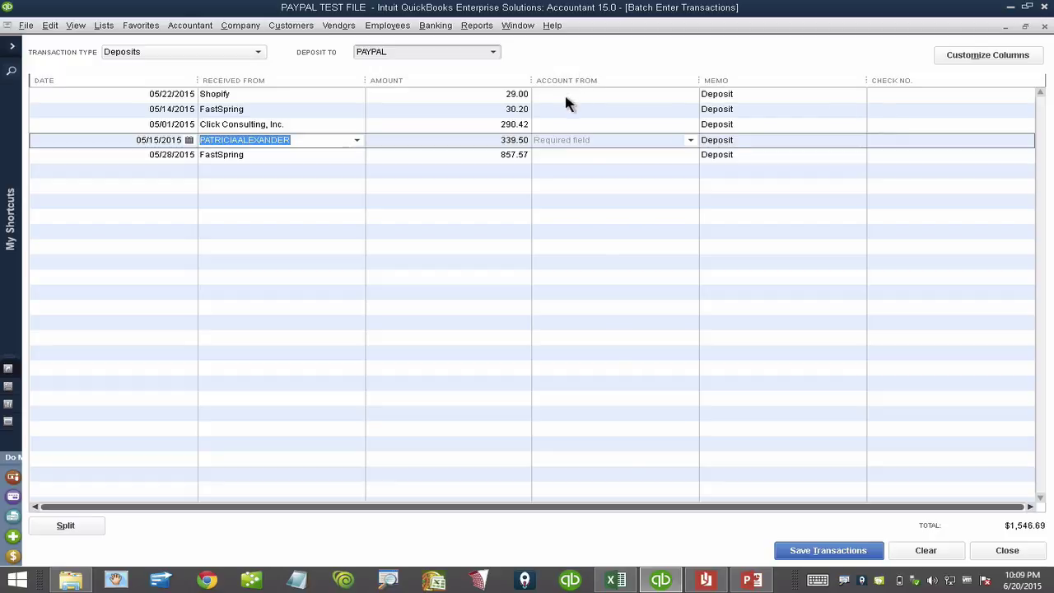
Assign the Consulting Income account to all five deposits in the batch
click(567, 95)
click(691, 95)
click(607, 130)
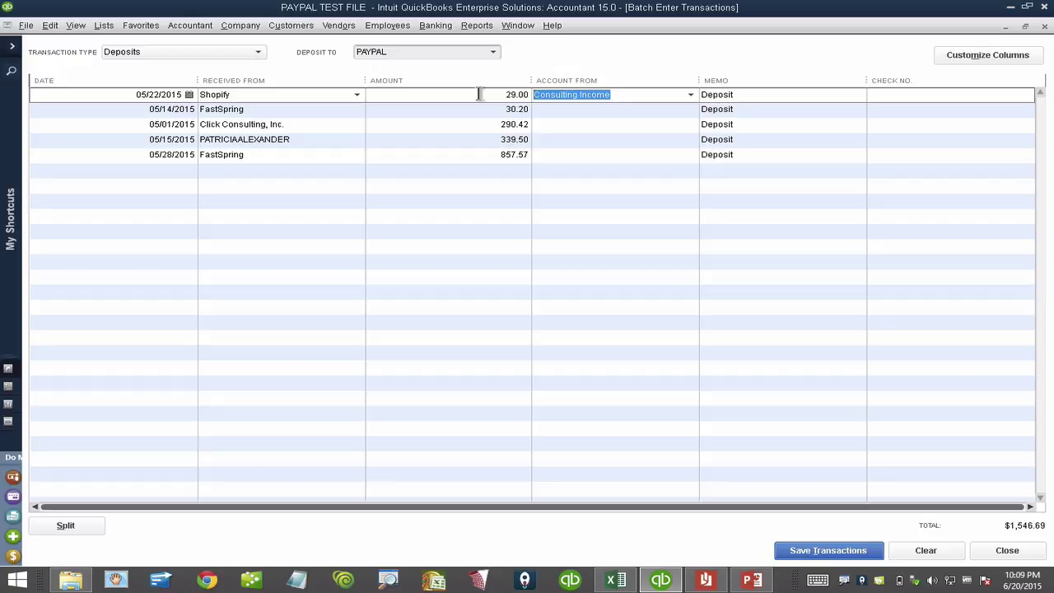
key(Down)
key(ctrl+v)
key(Down)
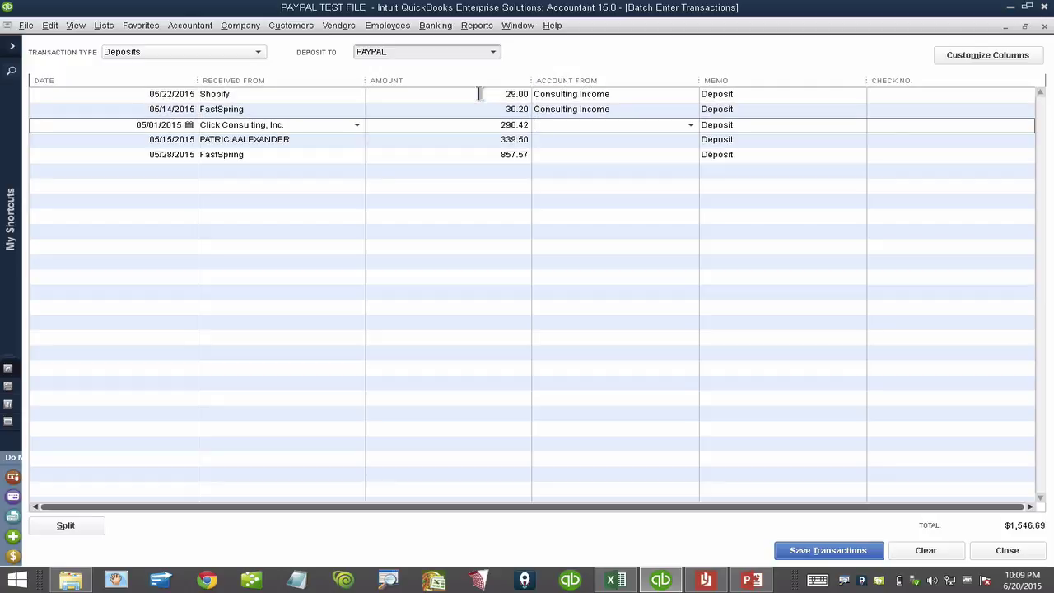
key(ctrl+v)
key(Down)
key(ctrl+v)
key(Down)
key(ctrl+v)
key(Down)
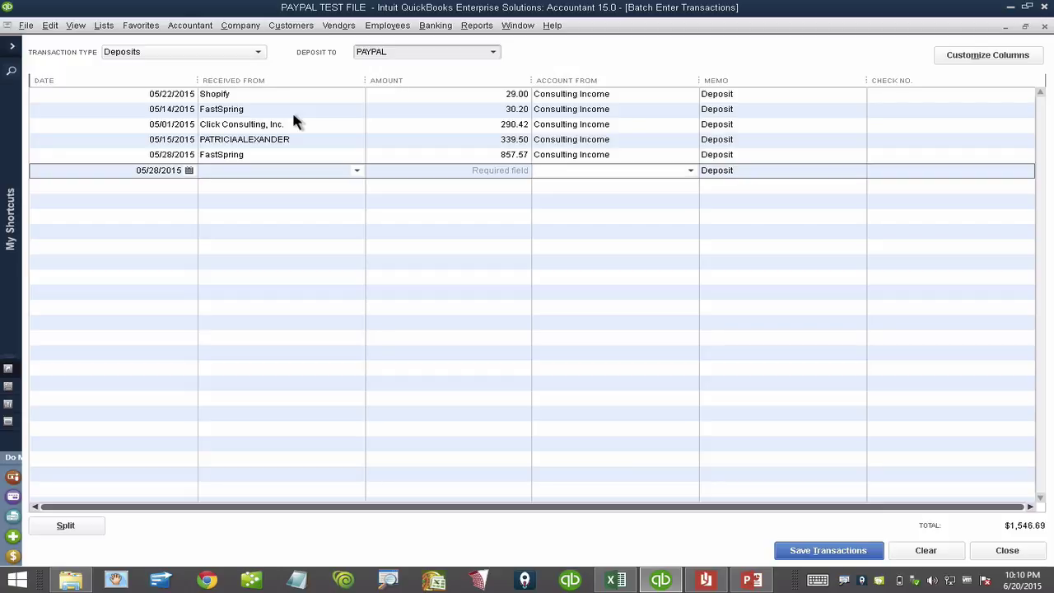
Save the batch of deposits to the PAYPAL account and confirm the save
click(826, 553)
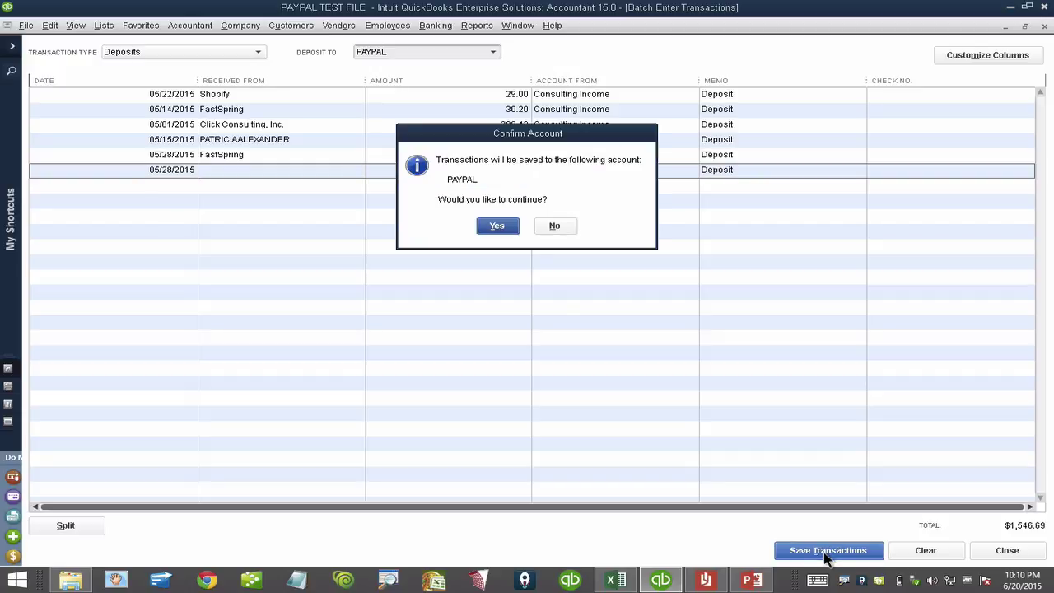
click(498, 226)
click(525, 188)
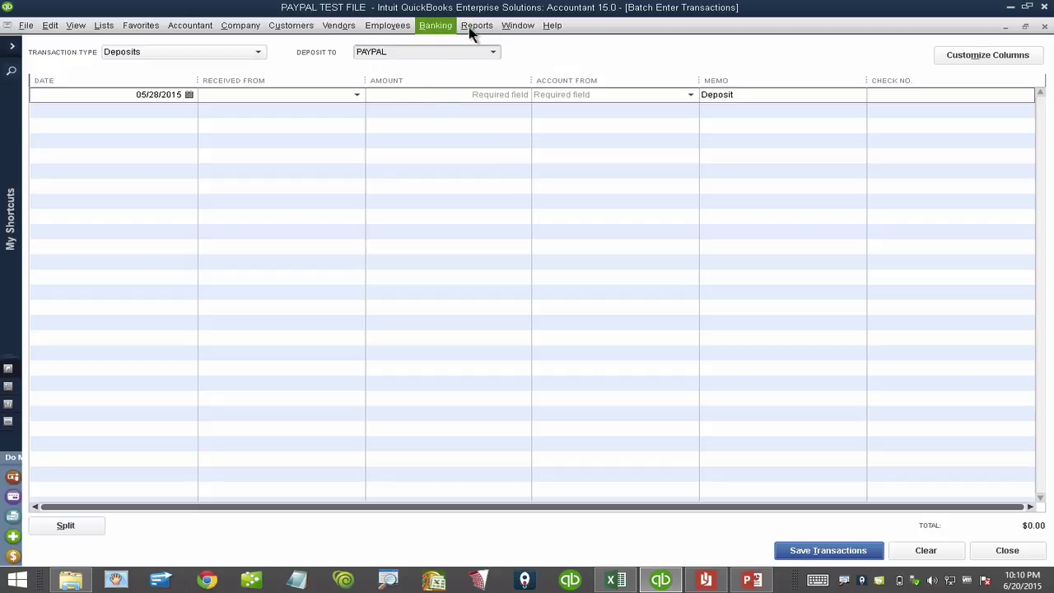
Start reconciling the PAYPAL account with an ending balance of 0 and mark all its transactions as cleared
click(438, 27)
click(449, 127)
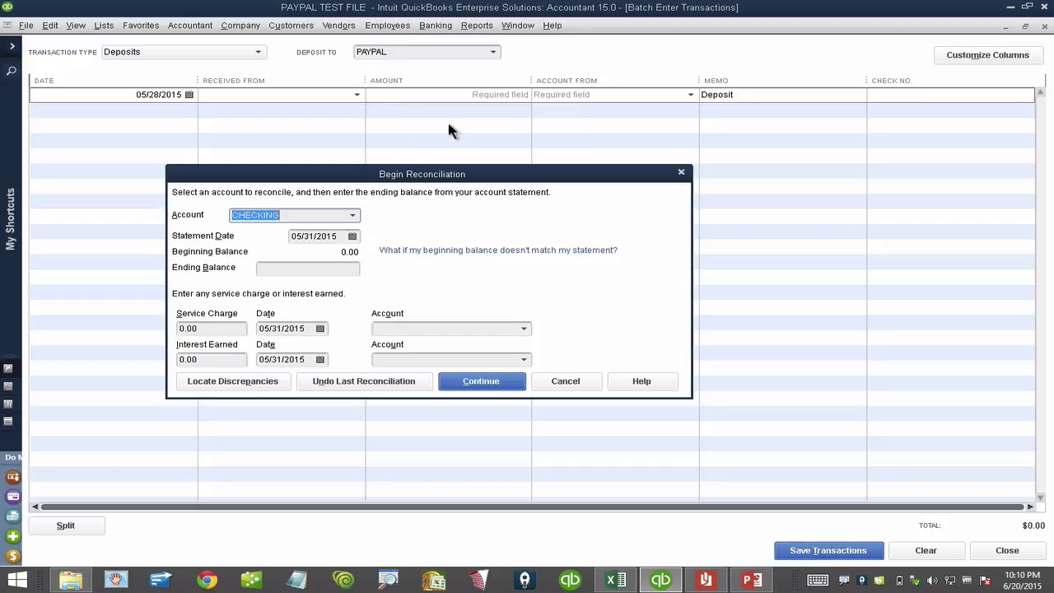
click(354, 217)
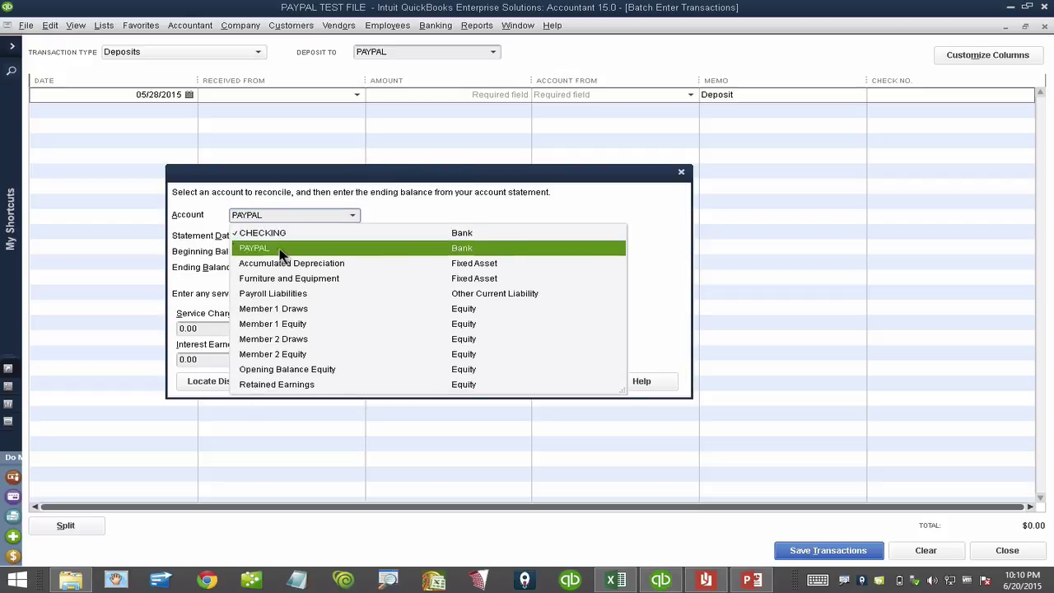
click(284, 250)
click(323, 266)
text(0)
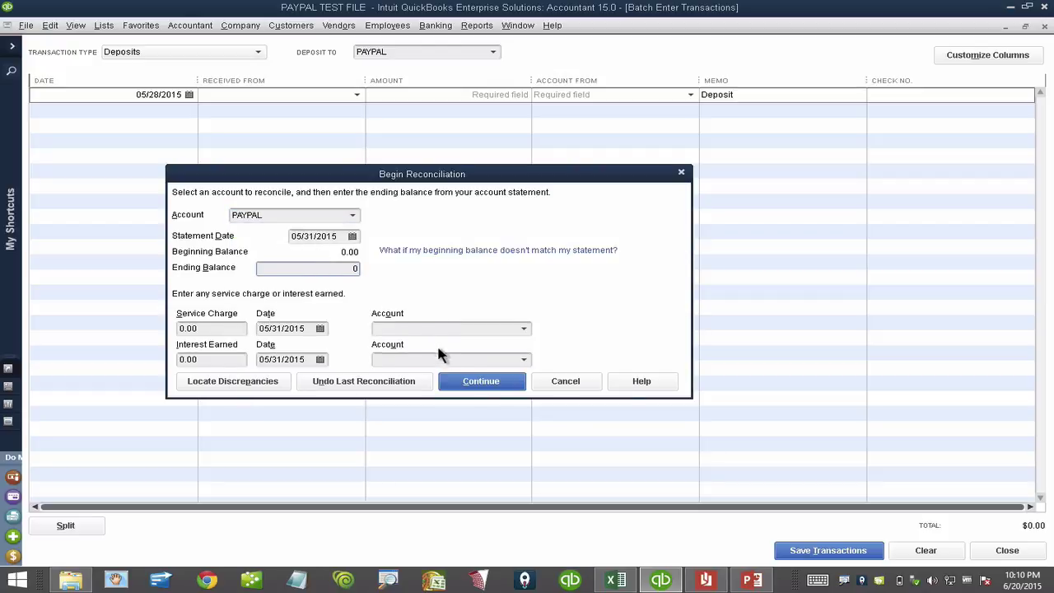
click(482, 384)
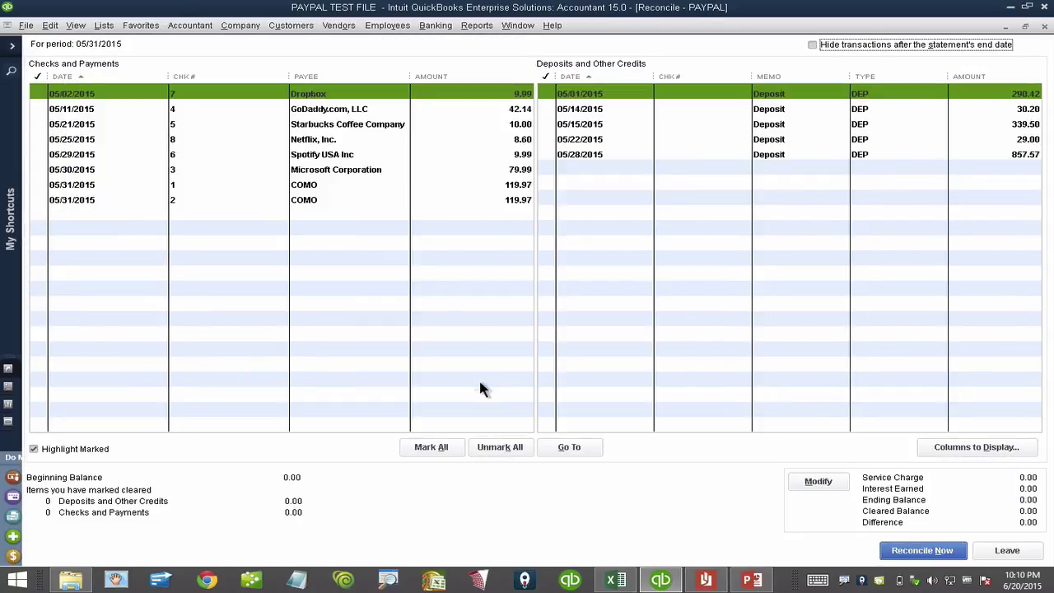
click(442, 447)
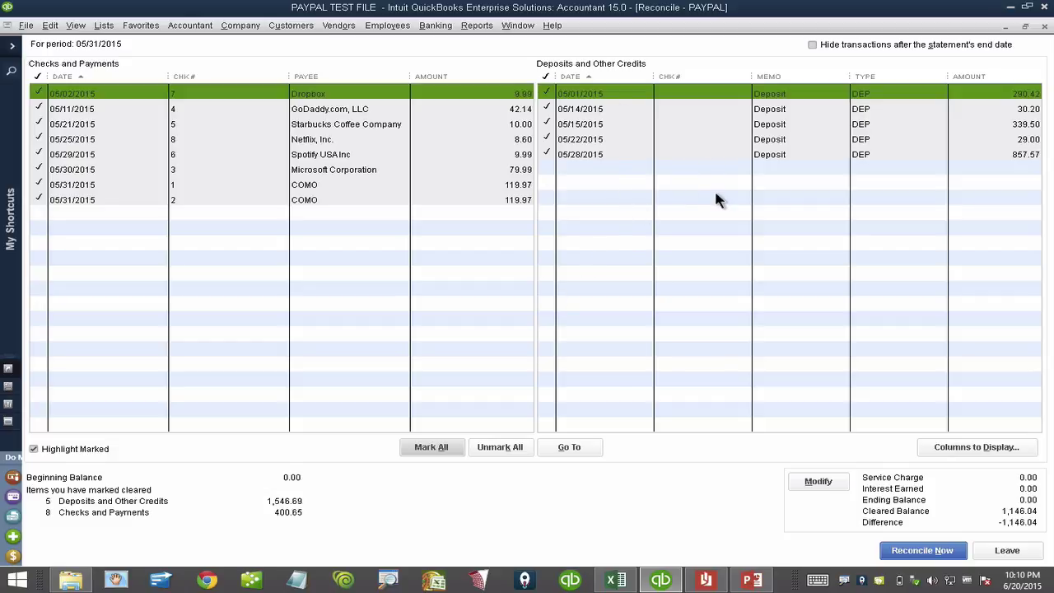
Review the May 2015 PayPal transaction history in Download.pdf and the transaction list in Excel's Download.csv
click(712, 580)
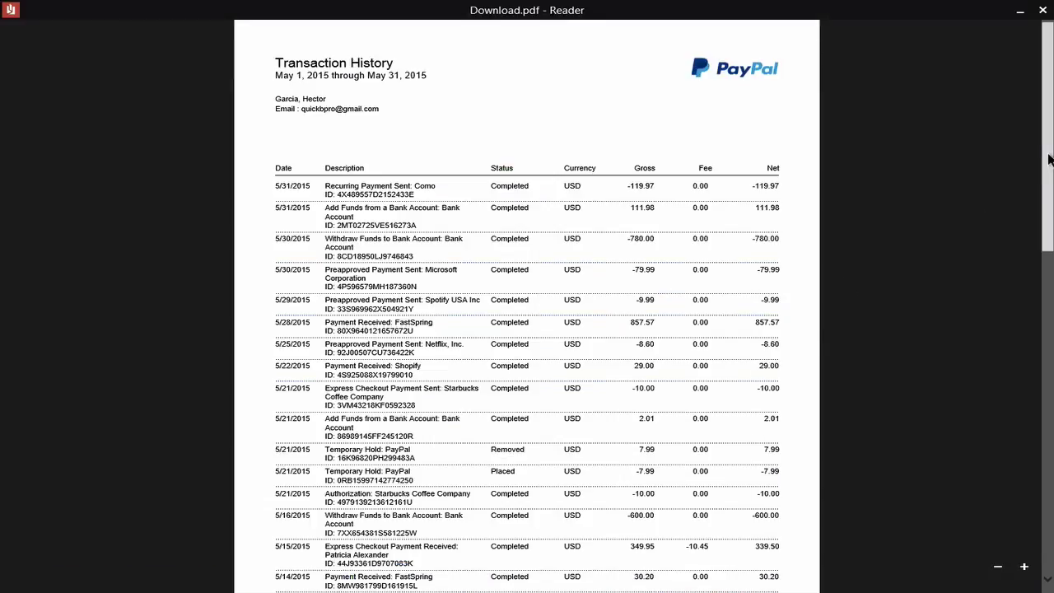
drag(1049, 174, 1046, 140)
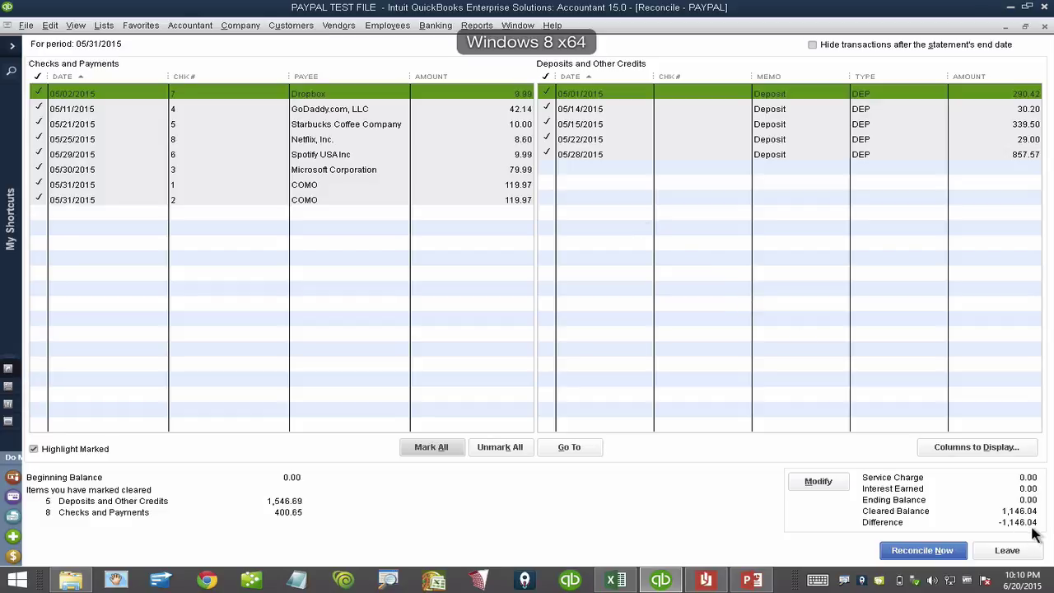
click(615, 579)
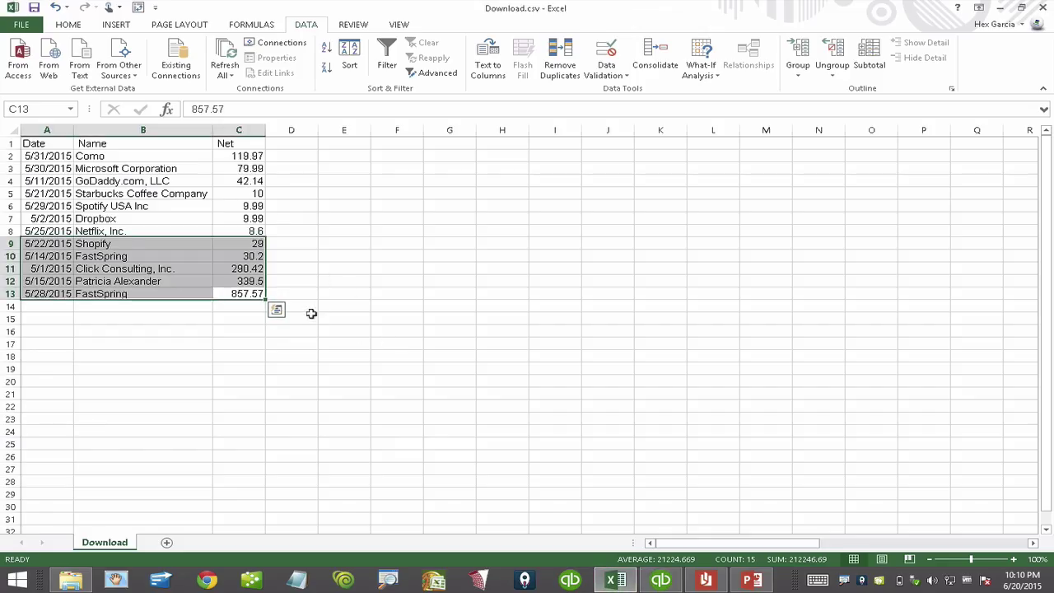
Undo the edits in Download.csv to restore its original columns, negative amounts and row order
key(ctrl+z)
key(ctrl+z)
key(ctrl+z)
key(ctrl+z)
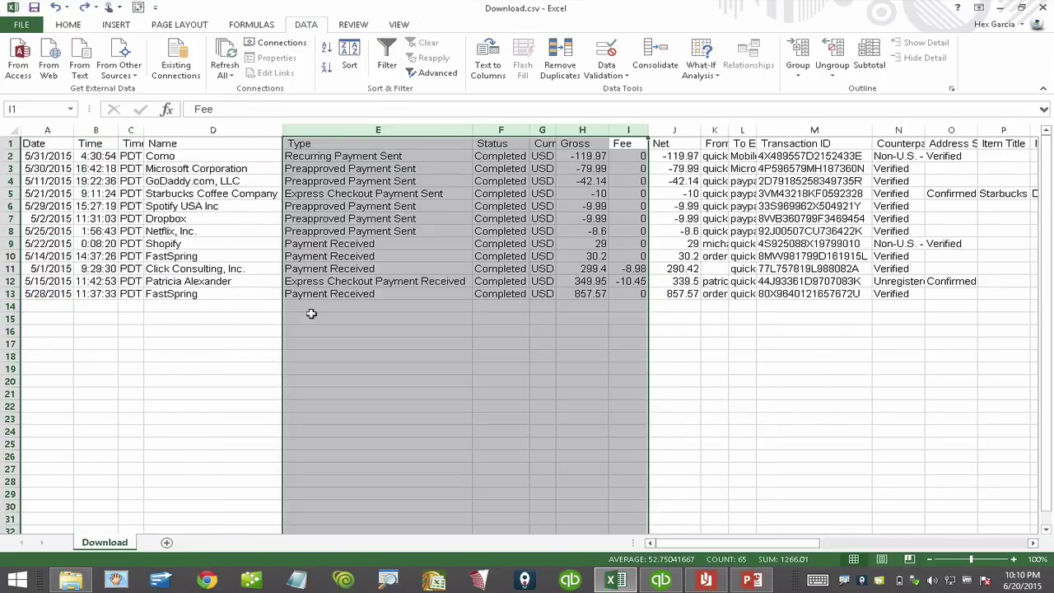
key(ctrl+z)
key(ctrl+z)
key(ctrl+z)
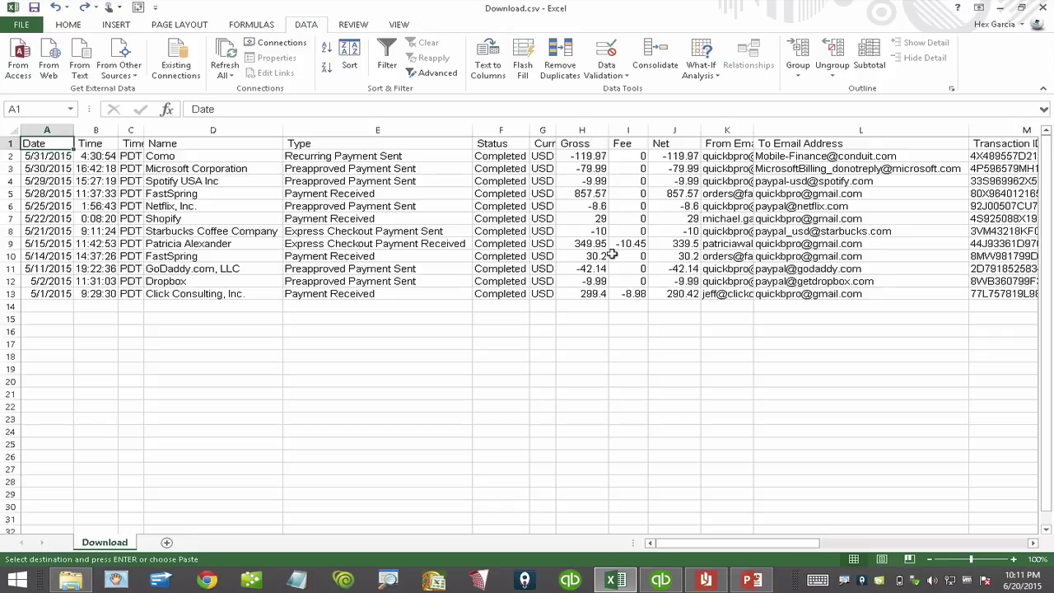
Review the Download.pdf transaction history and the file types offered on PayPal's Download History page
click(710, 582)
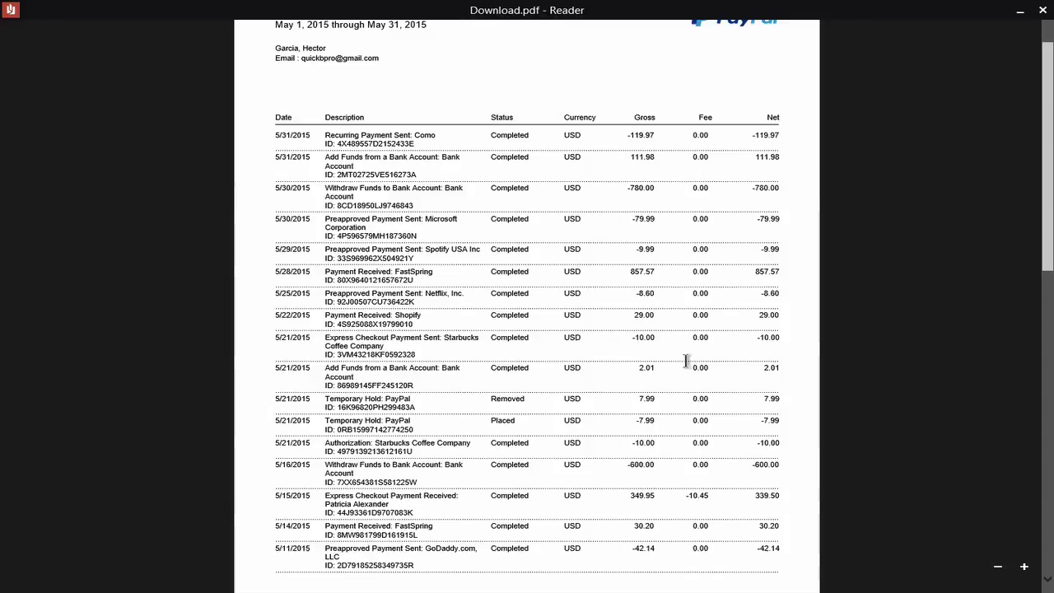
drag(1044, 256, 1044, 218)
key(ctrl+Left)
key(ctrl+Right)
key(ctrl+Right)
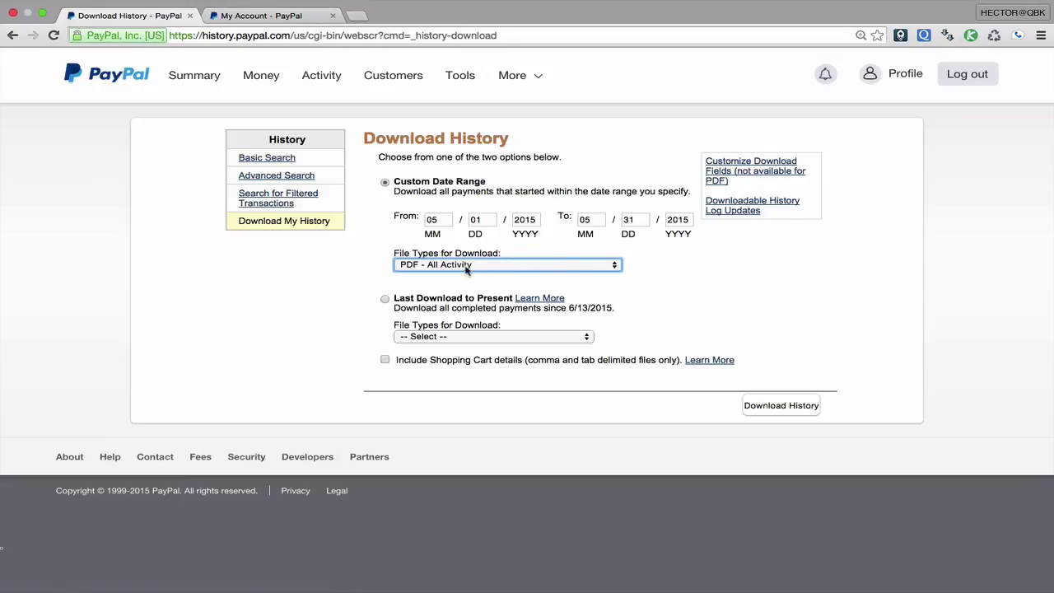
click(466, 264)
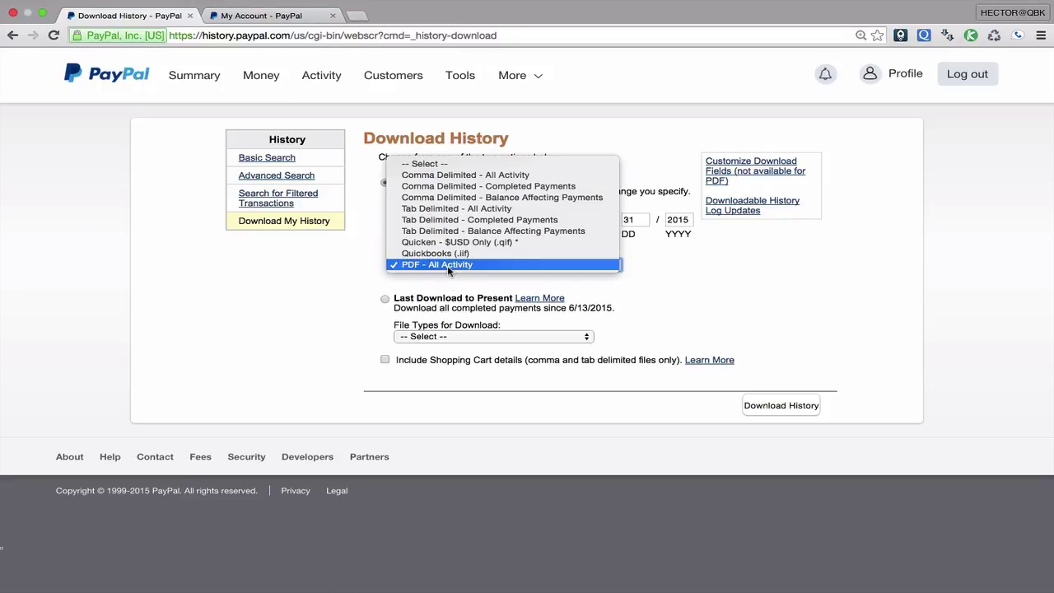
key(ctrl+Left)
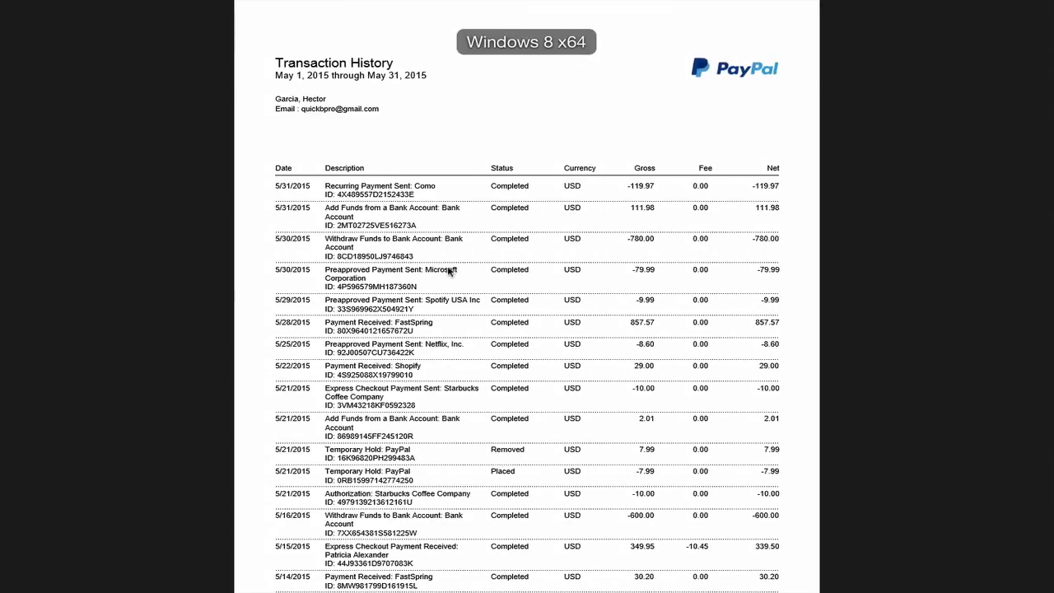
Examine the bank withdrawal of 5/30/2015 and the bank funds addition of 5/31/2015 in the PDF history
scroll(835, 344, down, 6)
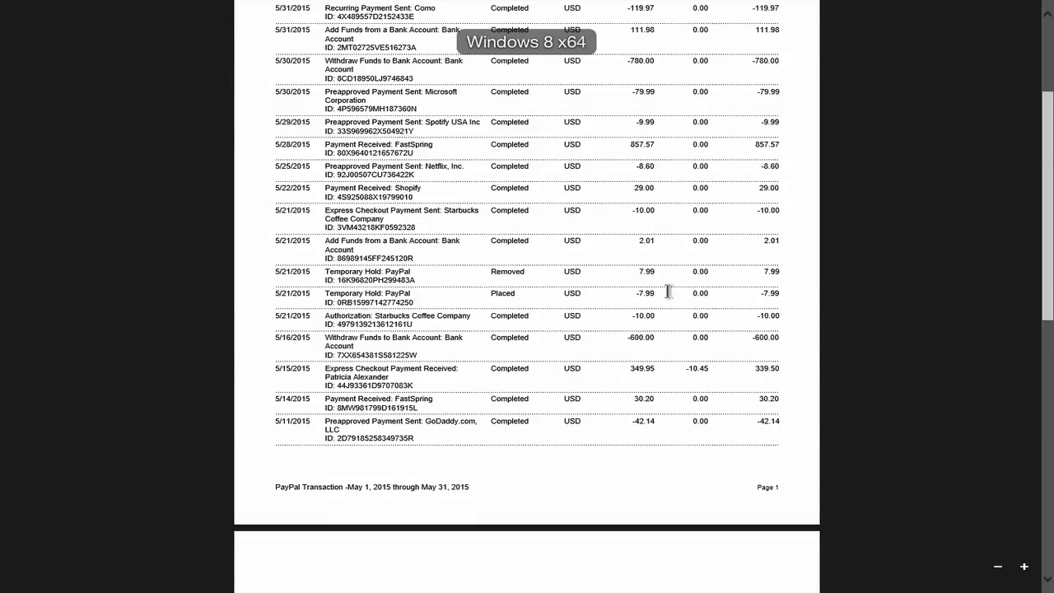
scroll(668, 291, up, 3)
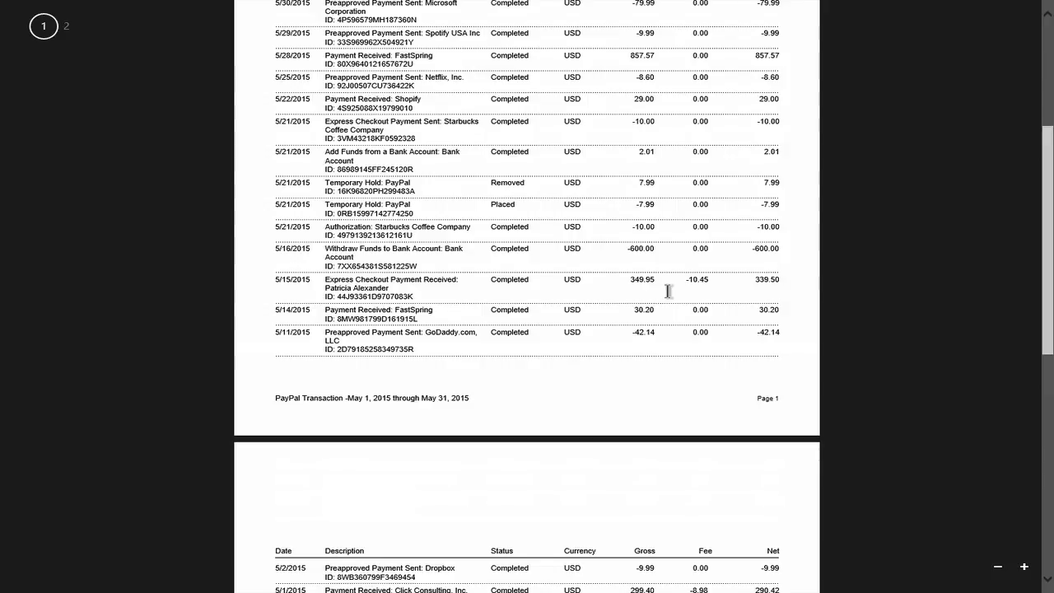
scroll(667, 291, up, 2)
drag(324, 150, 647, 167)
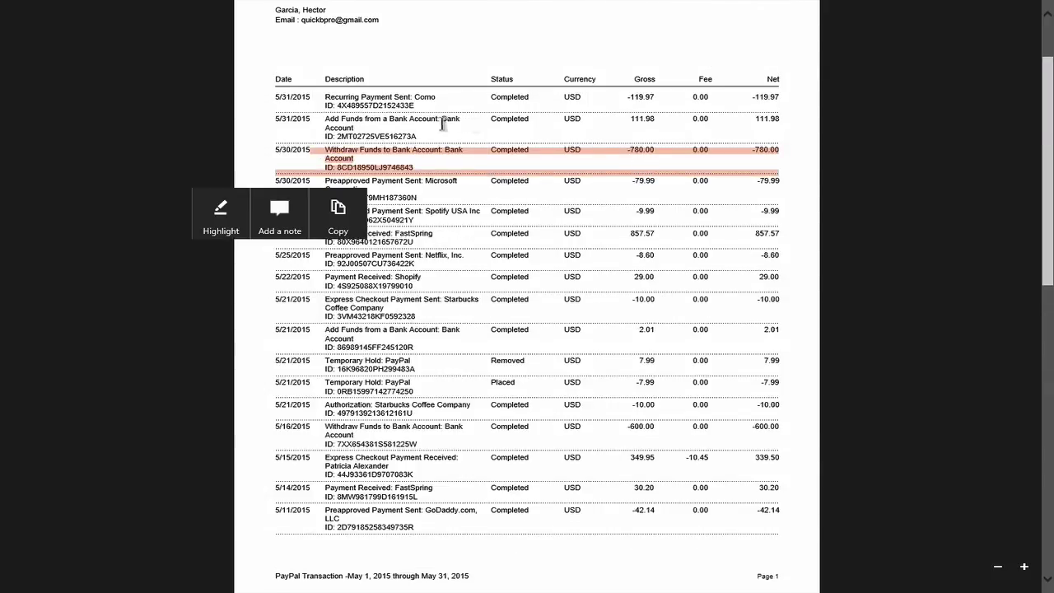
click(452, 141)
drag(323, 108, 439, 121)
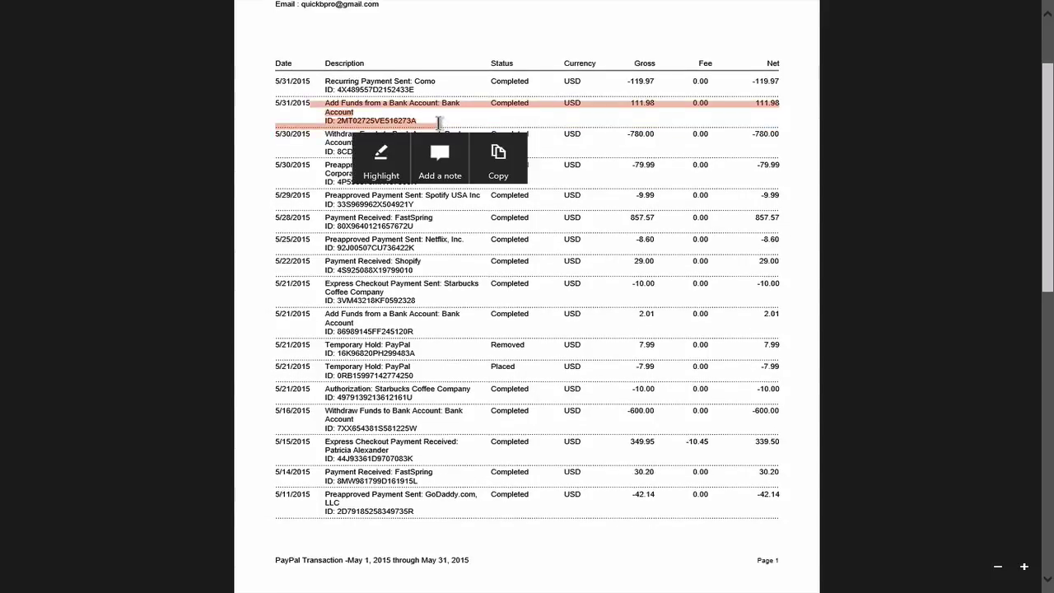
click(439, 121)
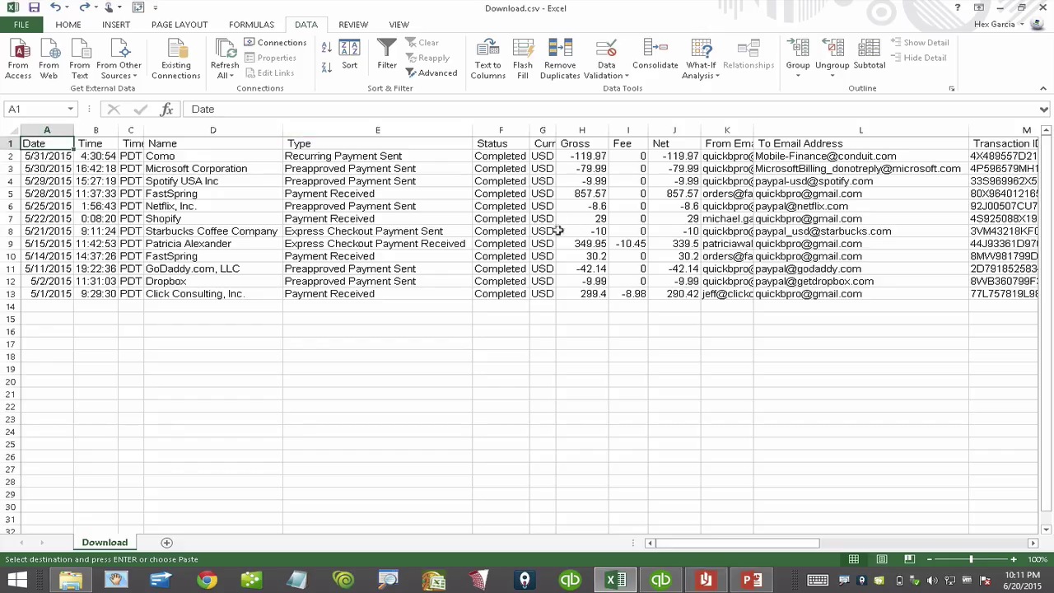
Switch to QuickBooks and leave the PAYPAL account reconciliation
click(621, 586)
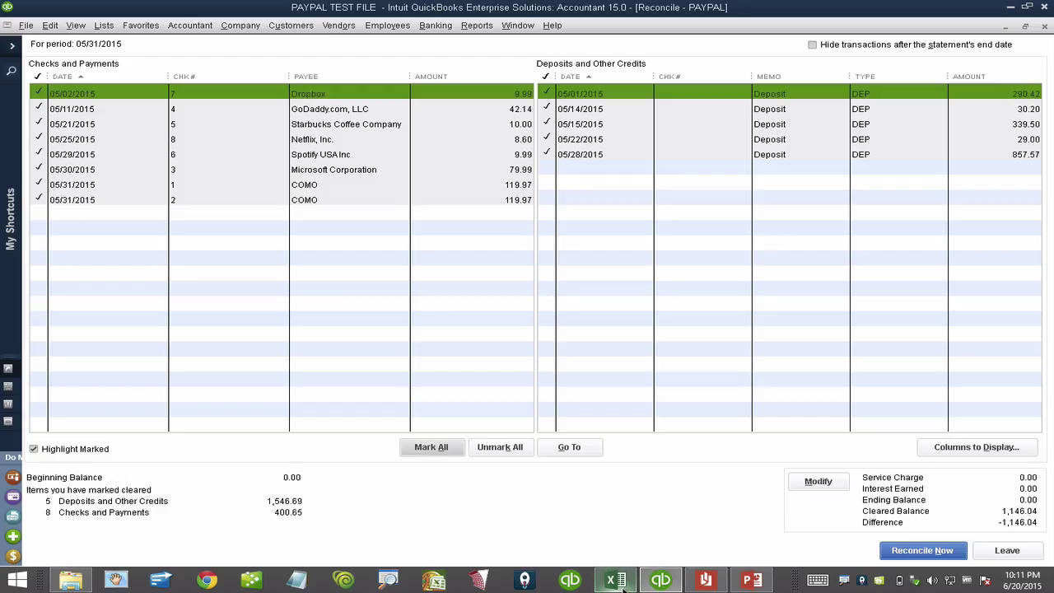
click(1044, 27)
key(Escape)
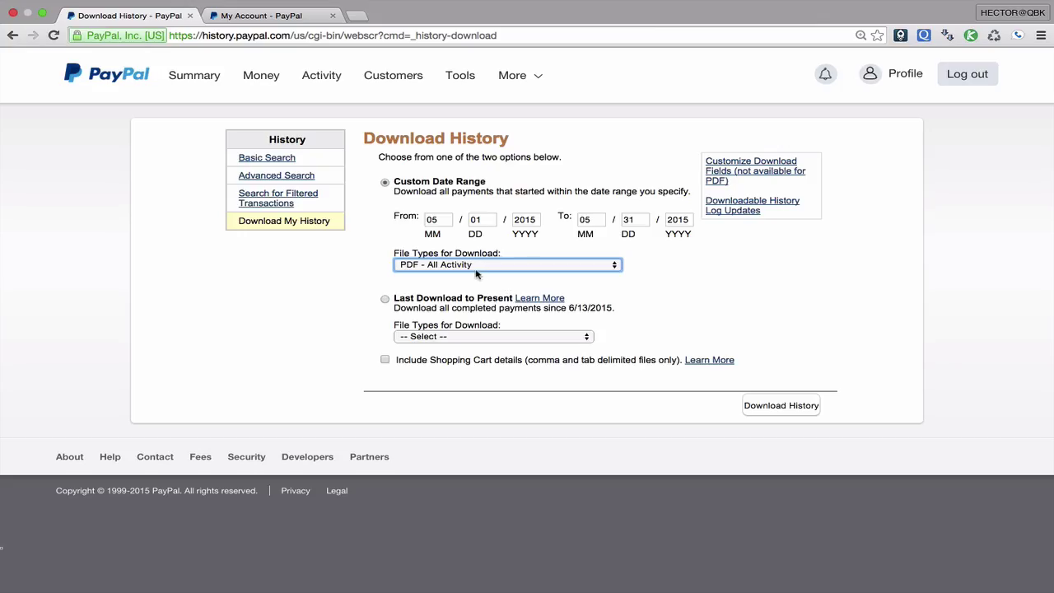
Request the PayPal history for 05/01/2015 to 05/31/2015 as a Quickbooks (.iif) download
click(473, 267)
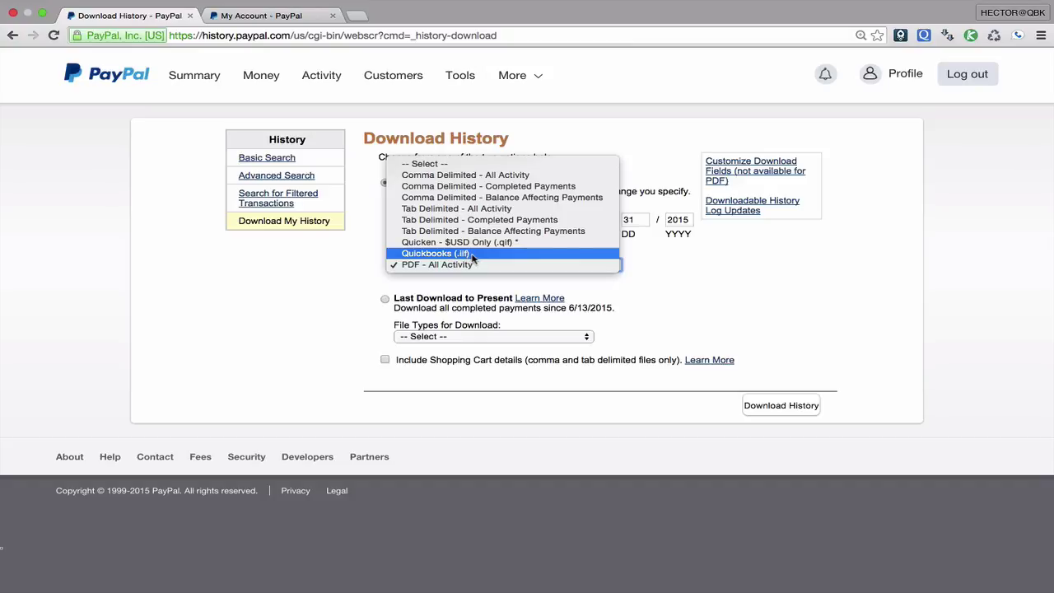
click(473, 255)
click(768, 405)
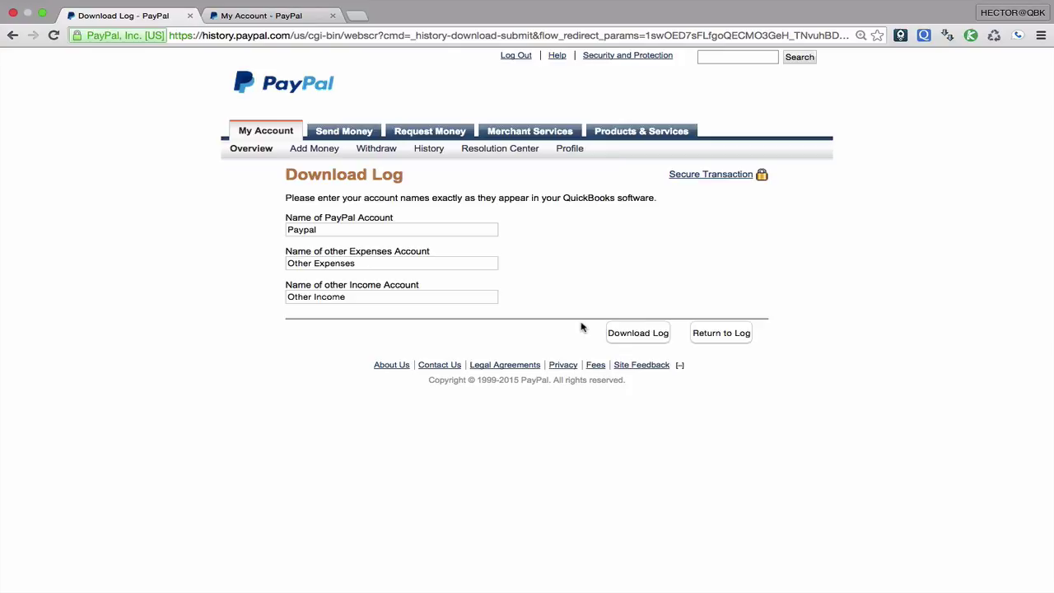
Check the account name fields and download the log using Paypal, Other Expenses and Other Income
drag(336, 230, 258, 223)
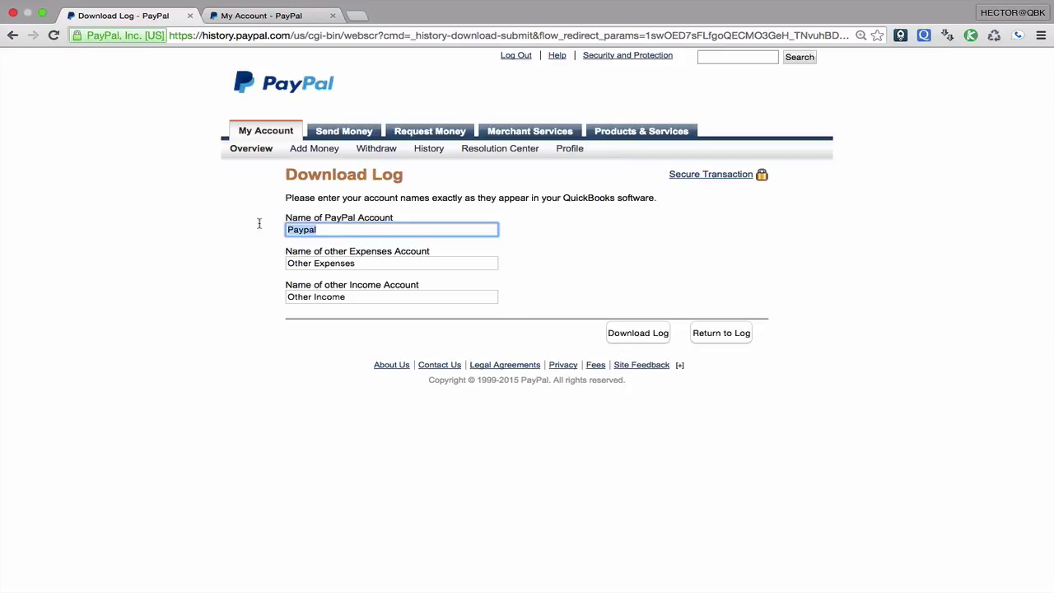
click(356, 236)
drag(356, 235, 247, 233)
click(390, 261)
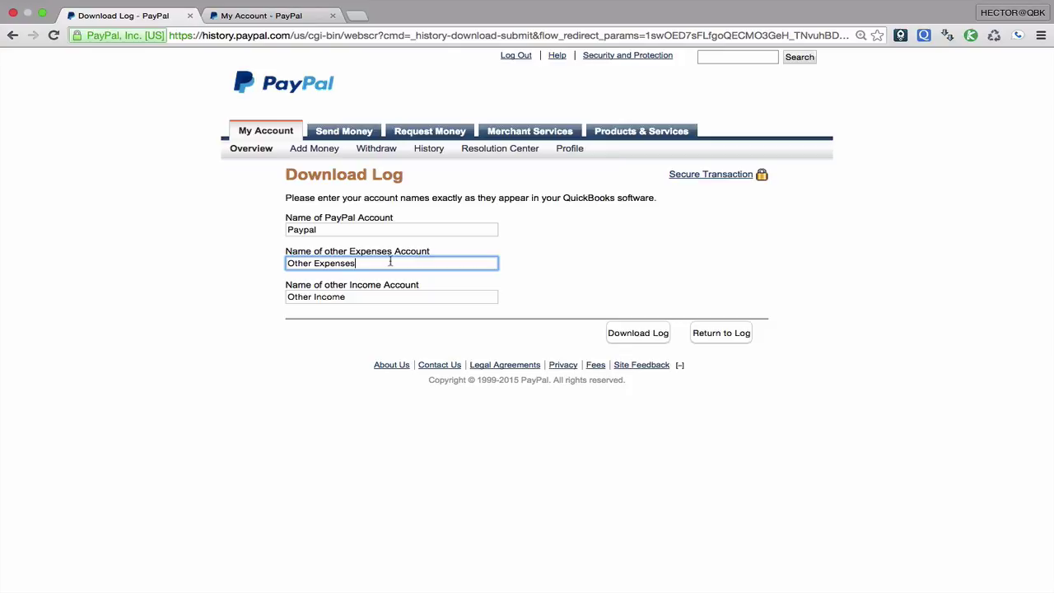
drag(390, 262, 260, 269)
key(Tab)
key(shift+Tab)
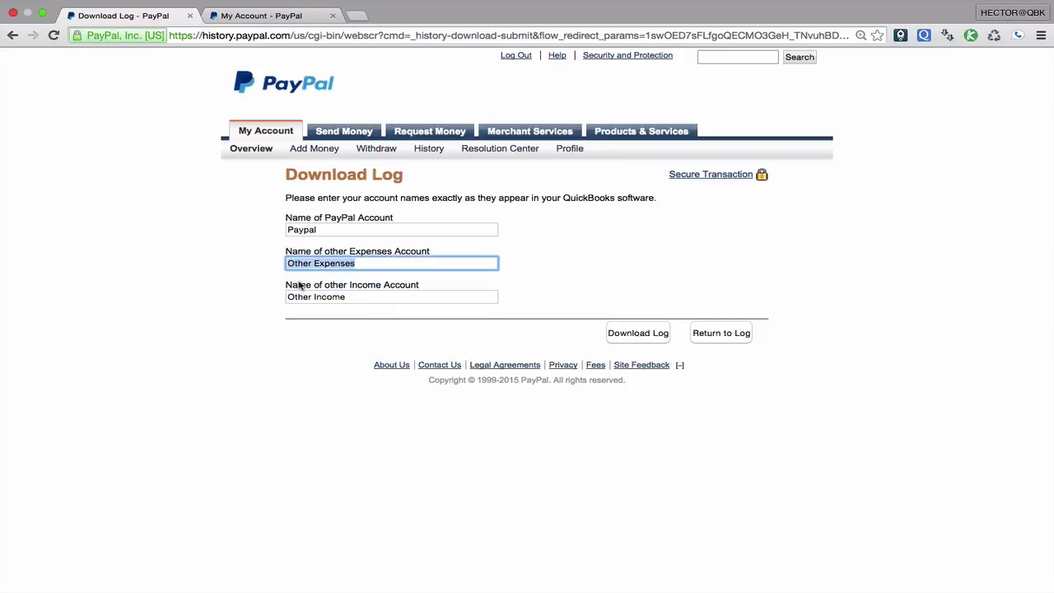
drag(369, 298, 237, 287)
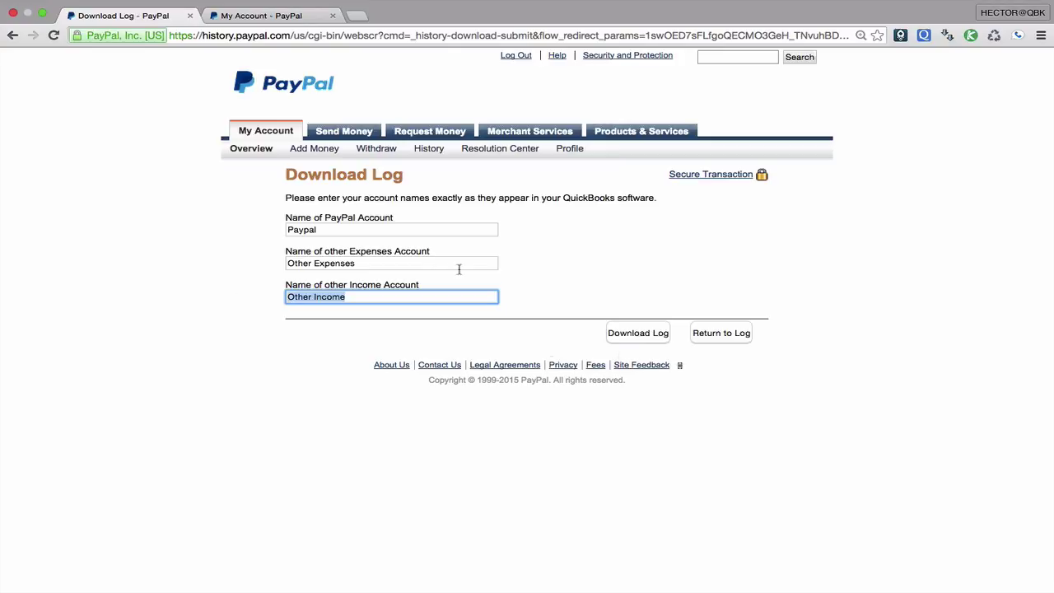
click(658, 335)
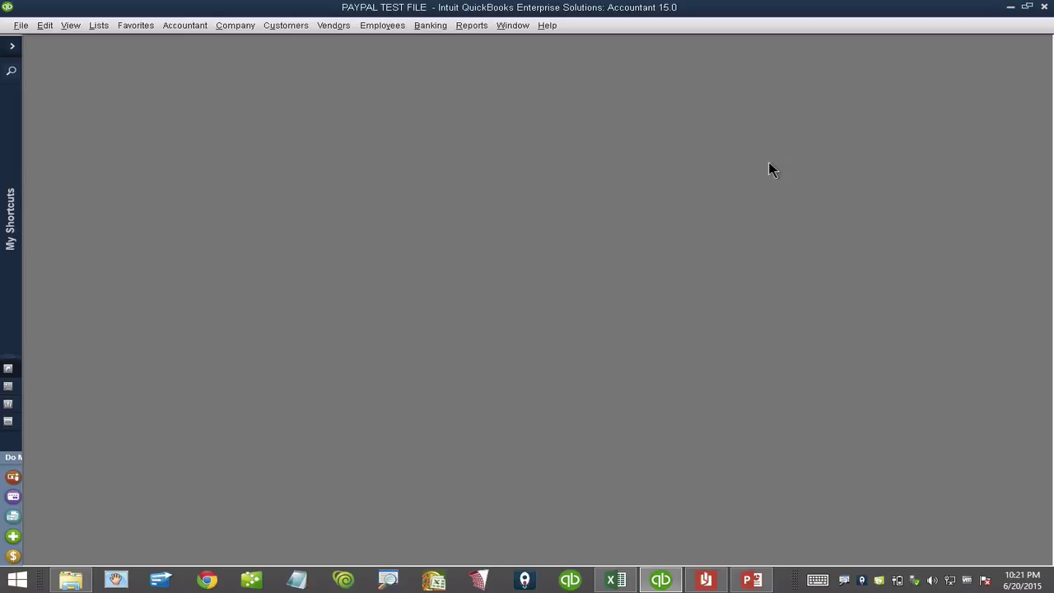
Import the IIF file Download (1).iif from the desktop's PAYPAL folder into QuickBooks and dismiss the import message
click(20, 24)
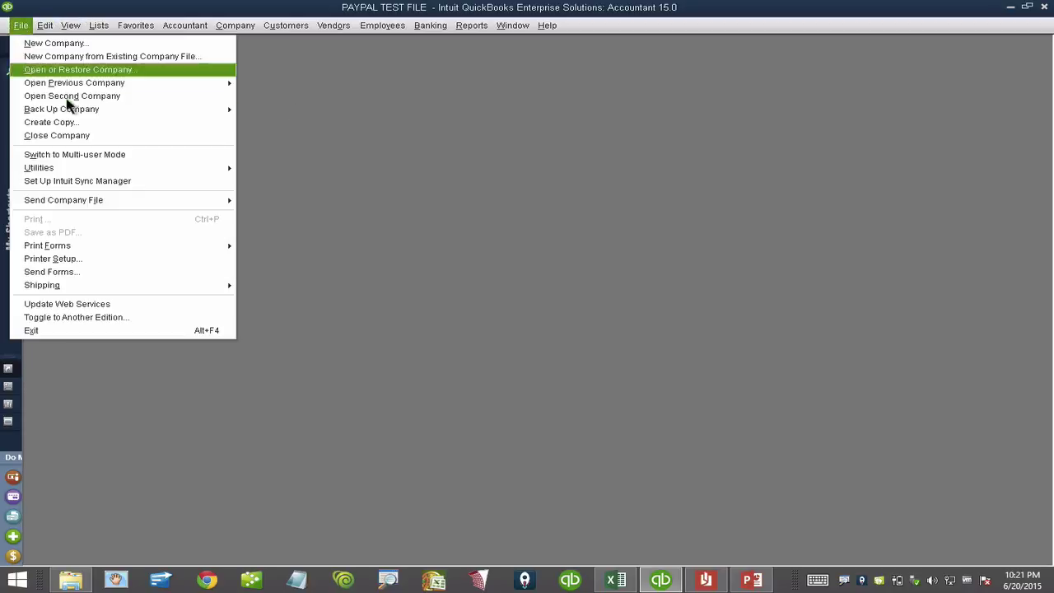
mouse_move(81, 176)
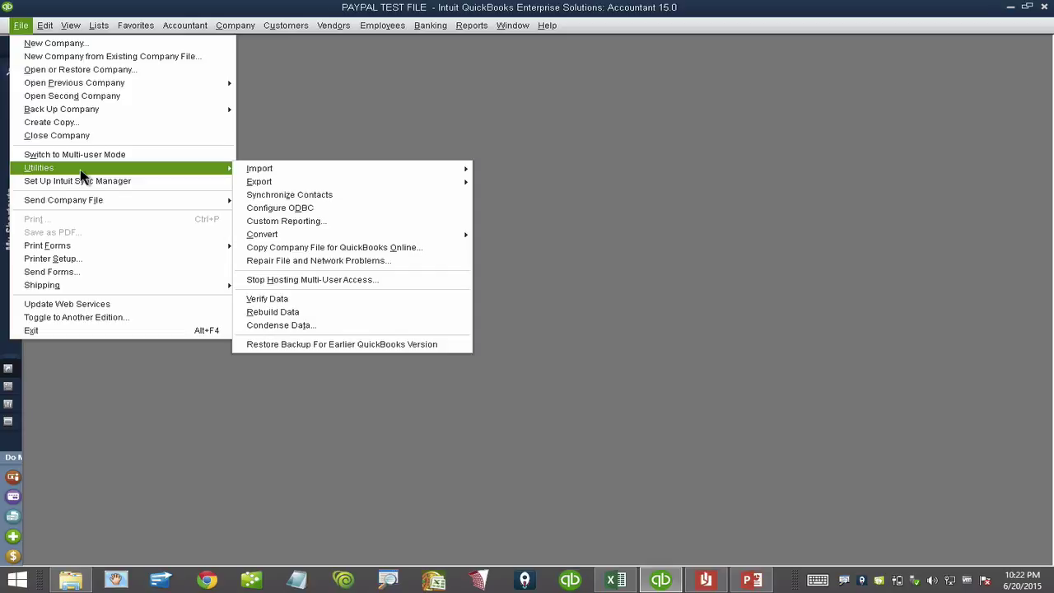
mouse_move(257, 169)
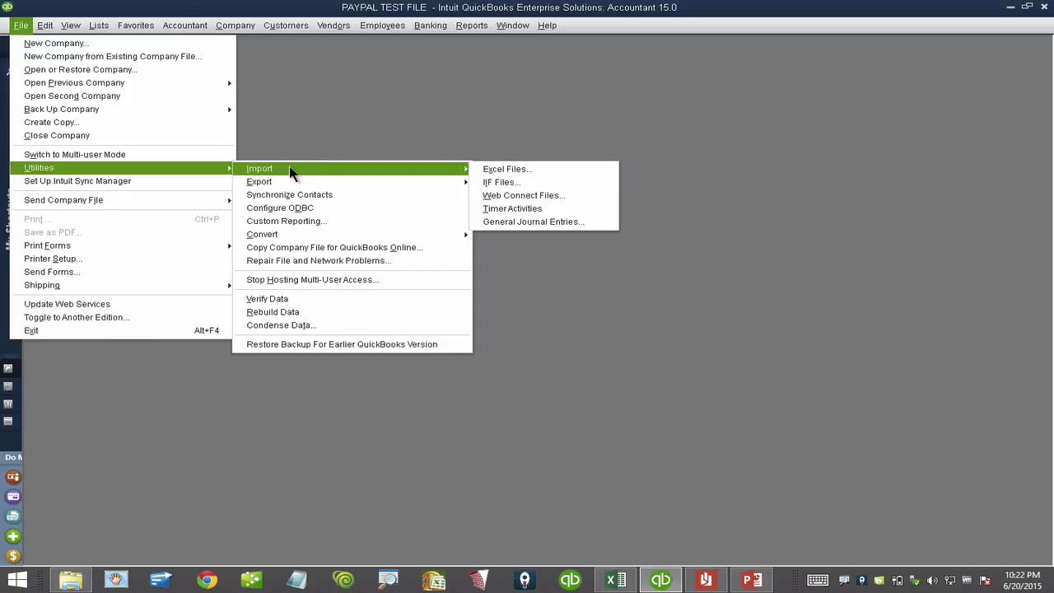
click(508, 184)
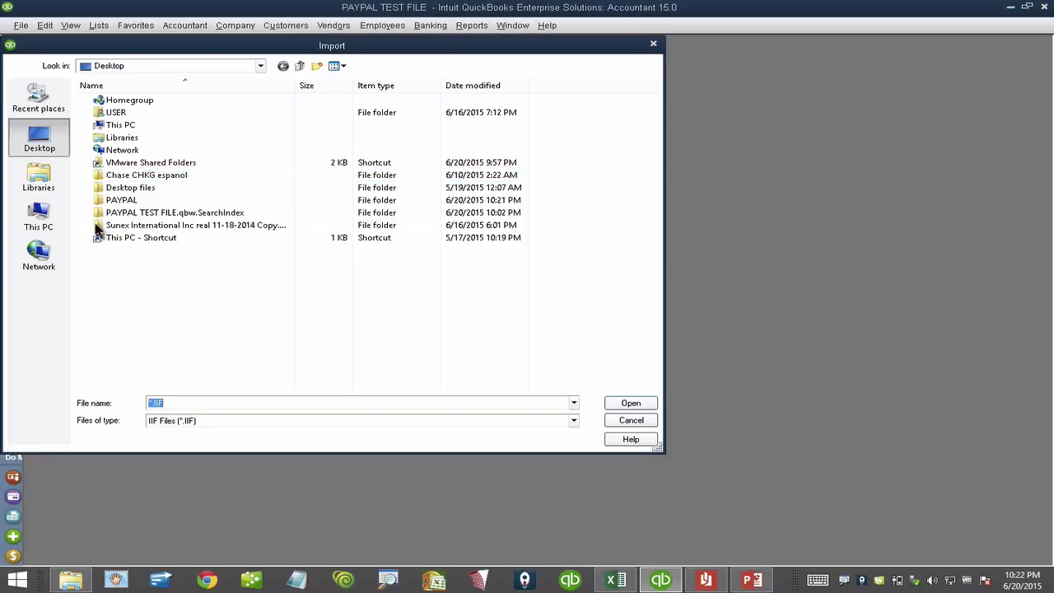
double_click(130, 200)
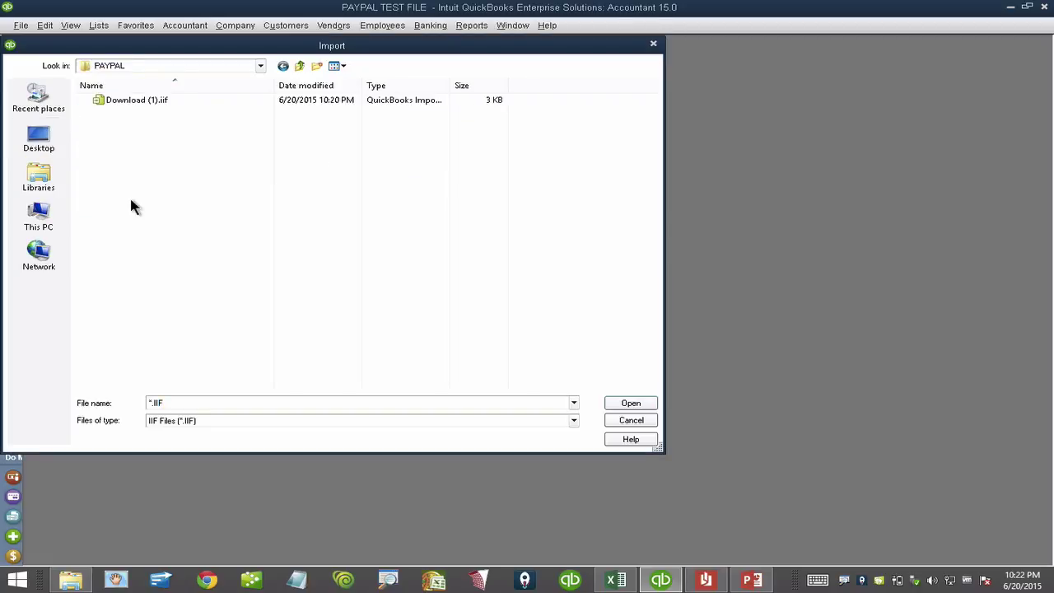
click(126, 105)
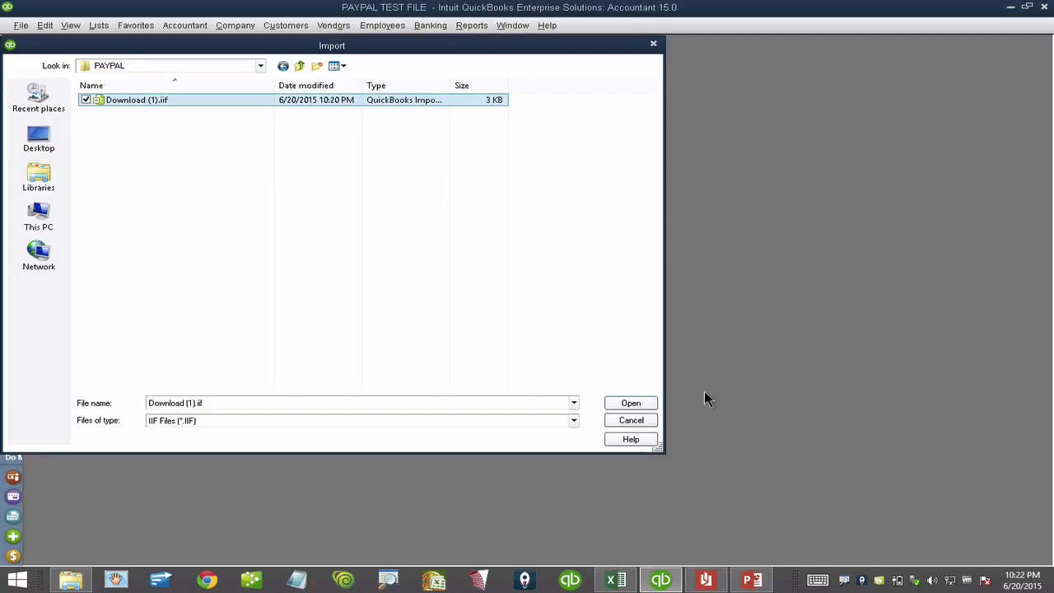
click(630, 403)
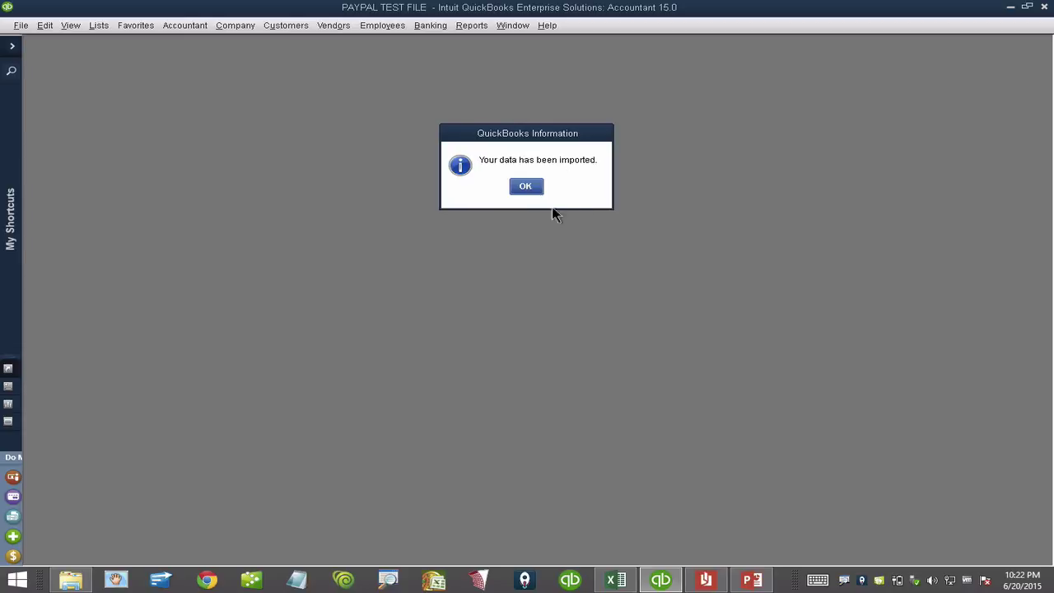
click(532, 191)
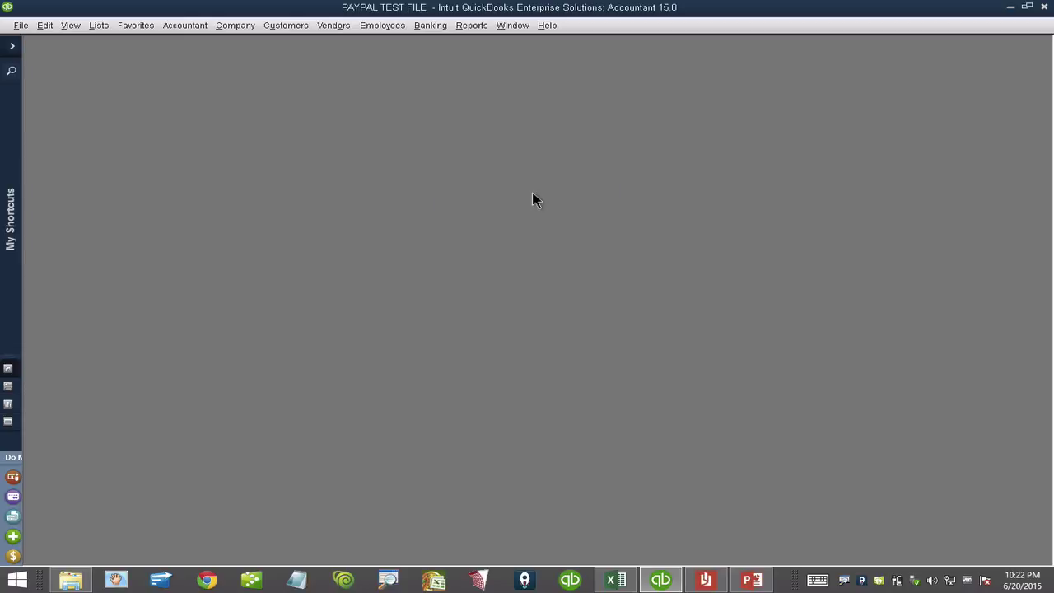
Open the Chart of Accounts full size and review the imported transactions in the PAYPAL register
click(102, 26)
click(114, 47)
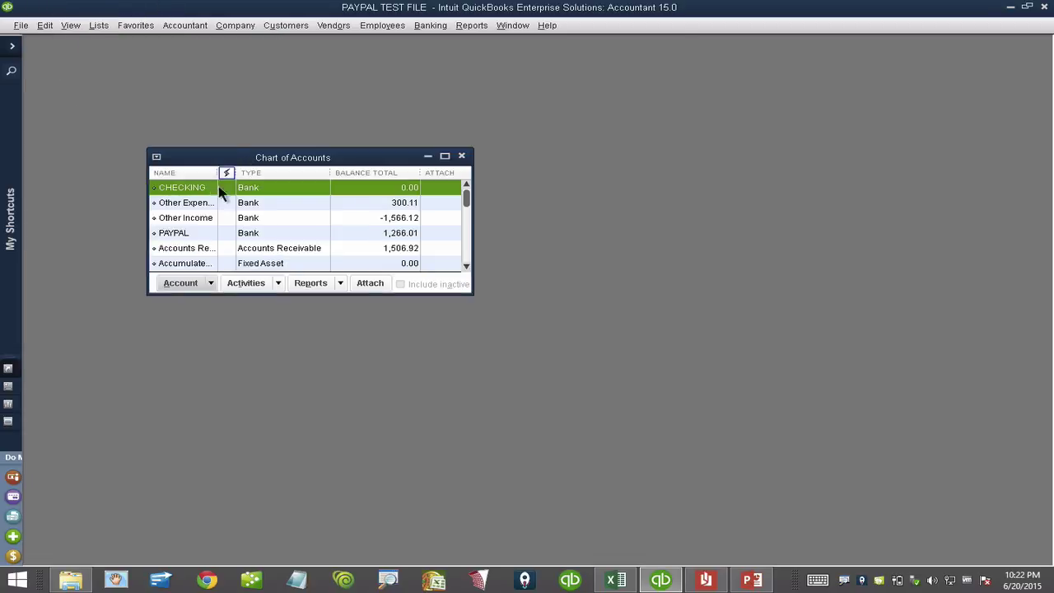
click(445, 156)
double_click(63, 103)
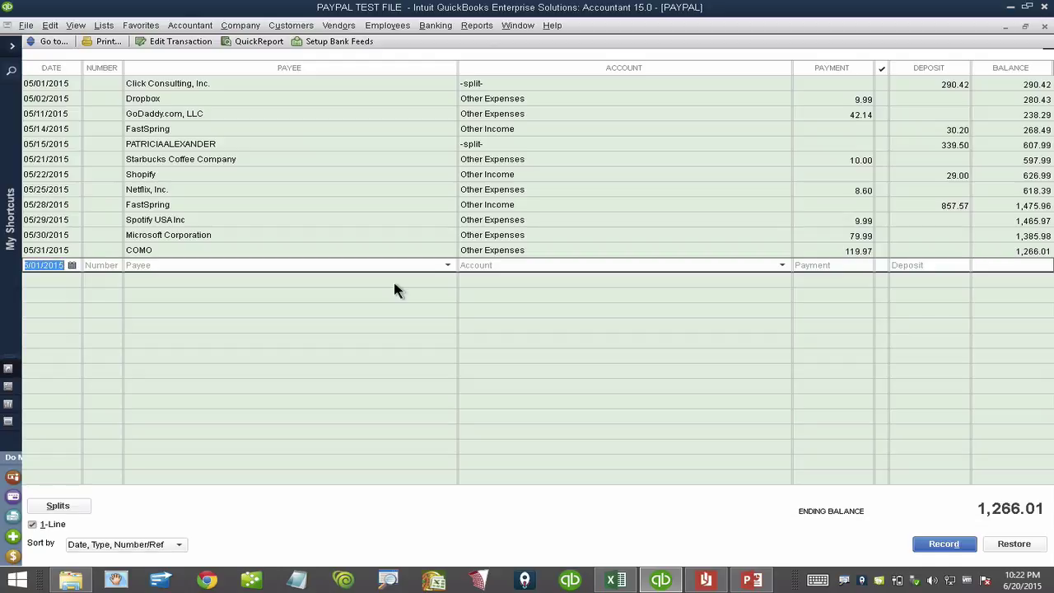
key(Escape)
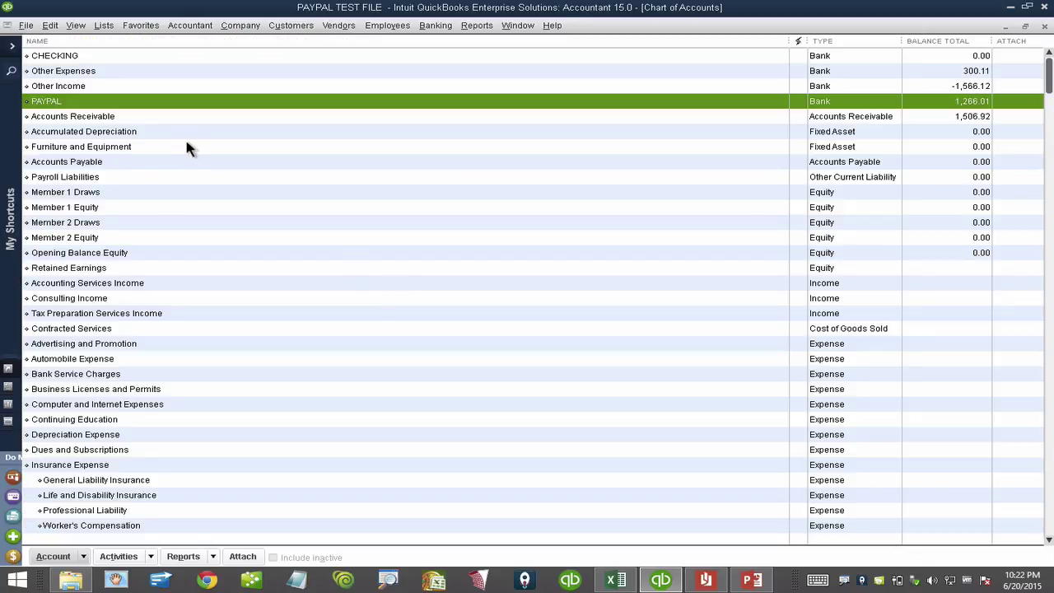
Rename the Other Income account to PAYPAL SALES, change its type from Bank to Income, and save it
click(97, 73)
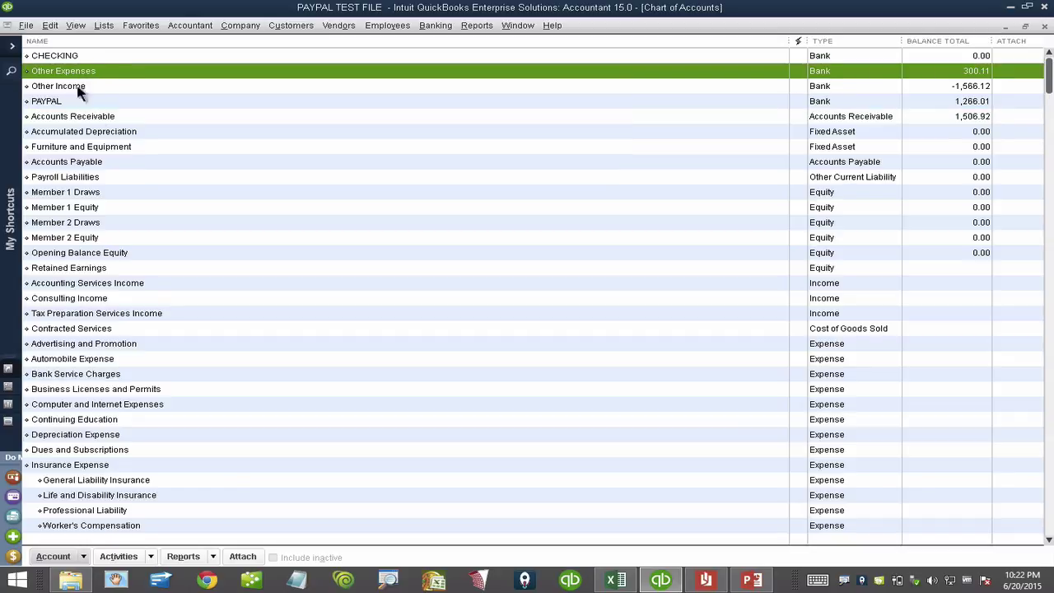
click(74, 89)
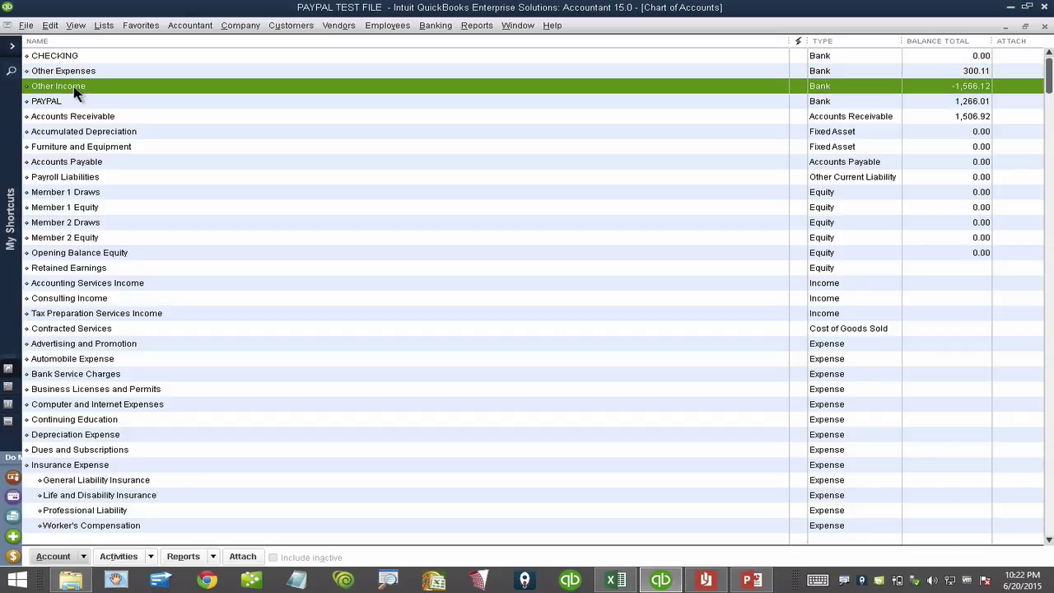
right_click(74, 92)
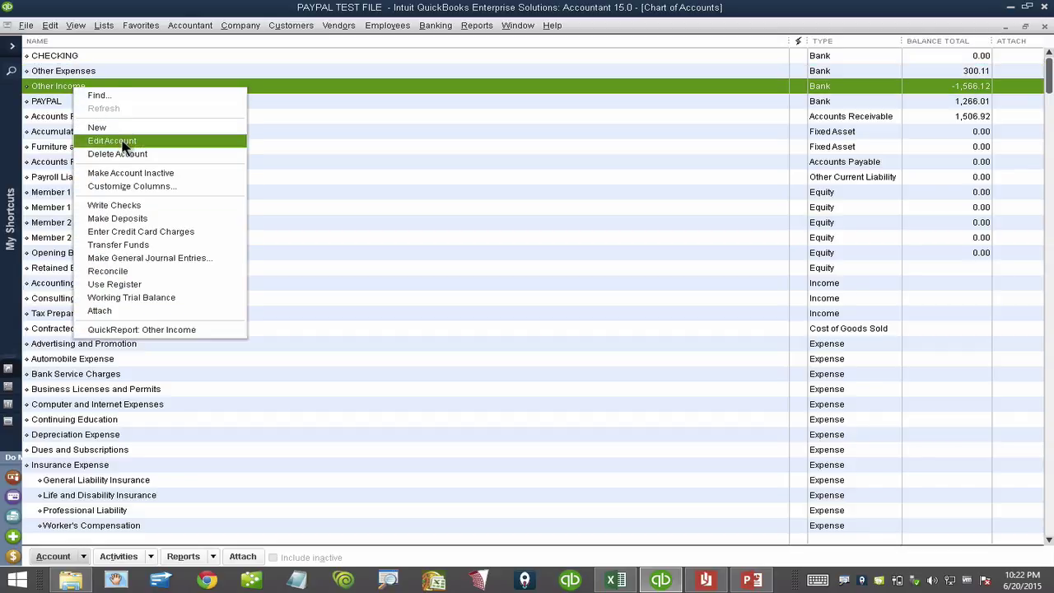
click(112, 141)
text(PA)
key(BackSpace)
text(AYPAL SALES)
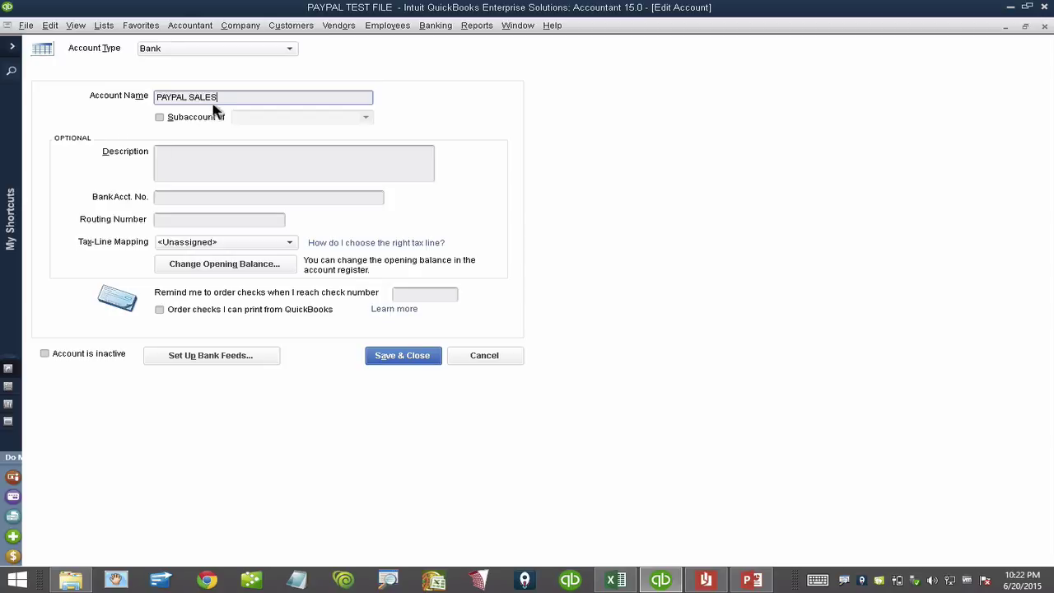
click(195, 47)
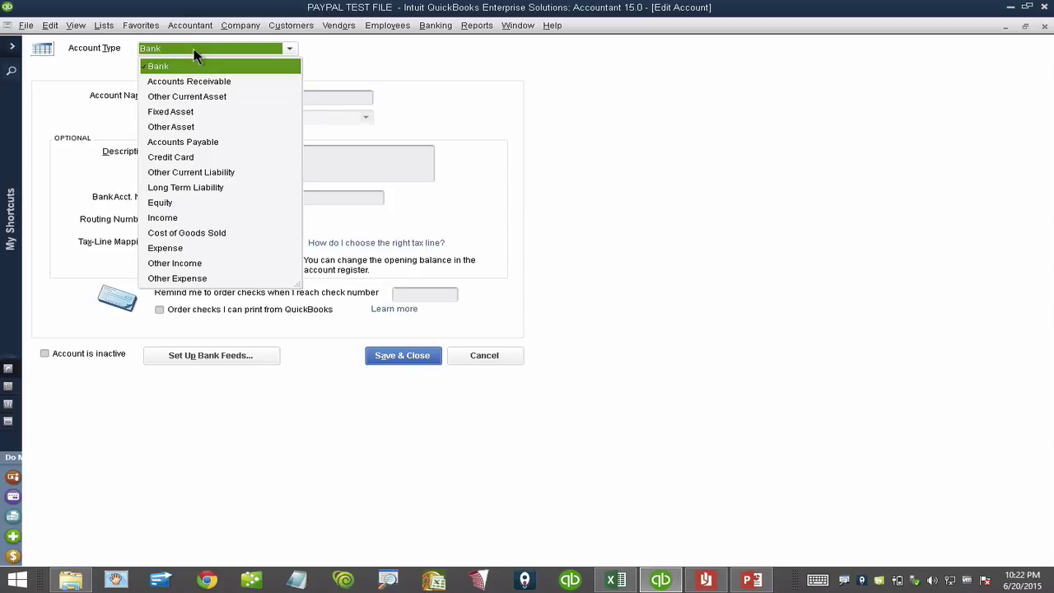
click(170, 218)
click(434, 357)
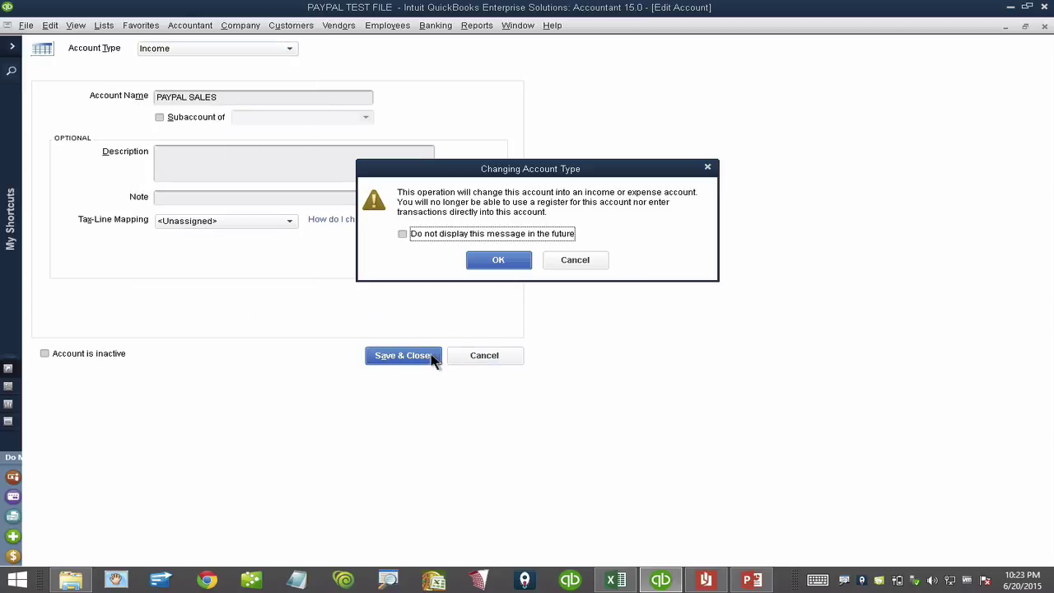
click(507, 258)
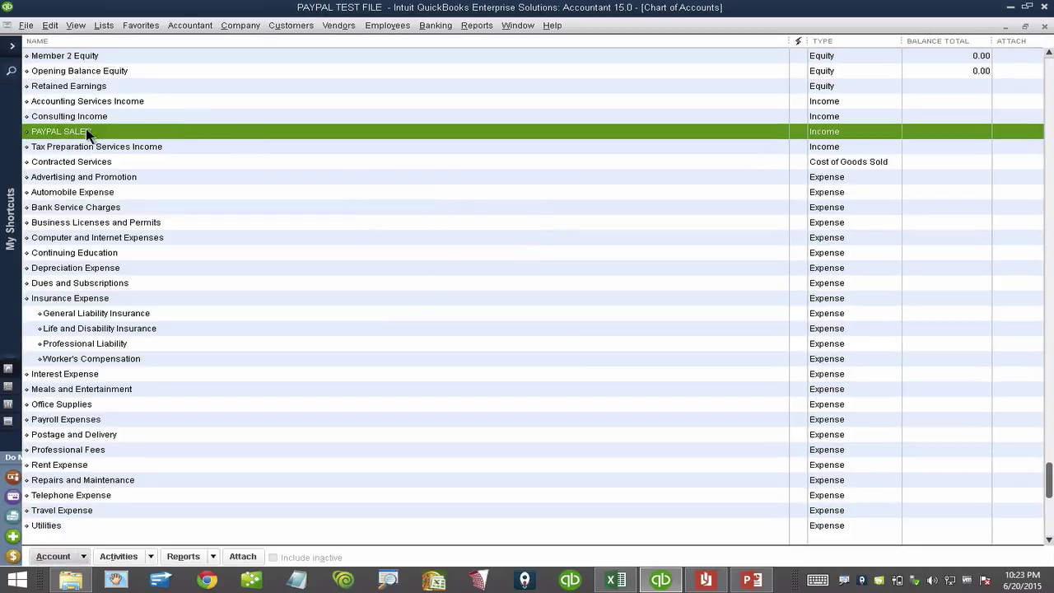
Rename the Other Expenses account to PAYPAL EXPENSES, set its account type to Income, and save it
scroll(89, 129, up, 4)
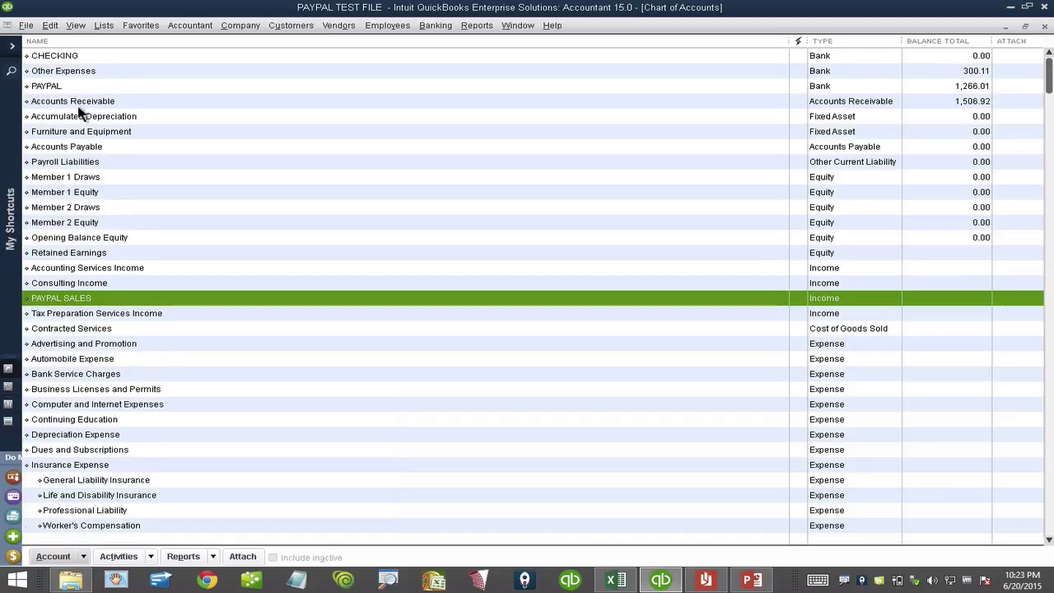
right_click(69, 74)
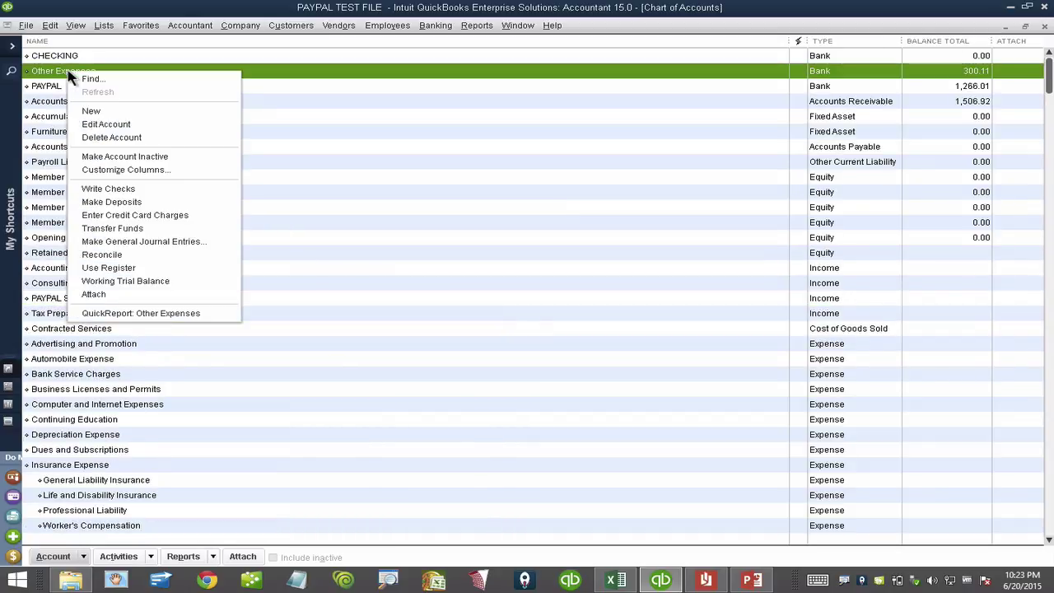
click(113, 125)
text(pay)
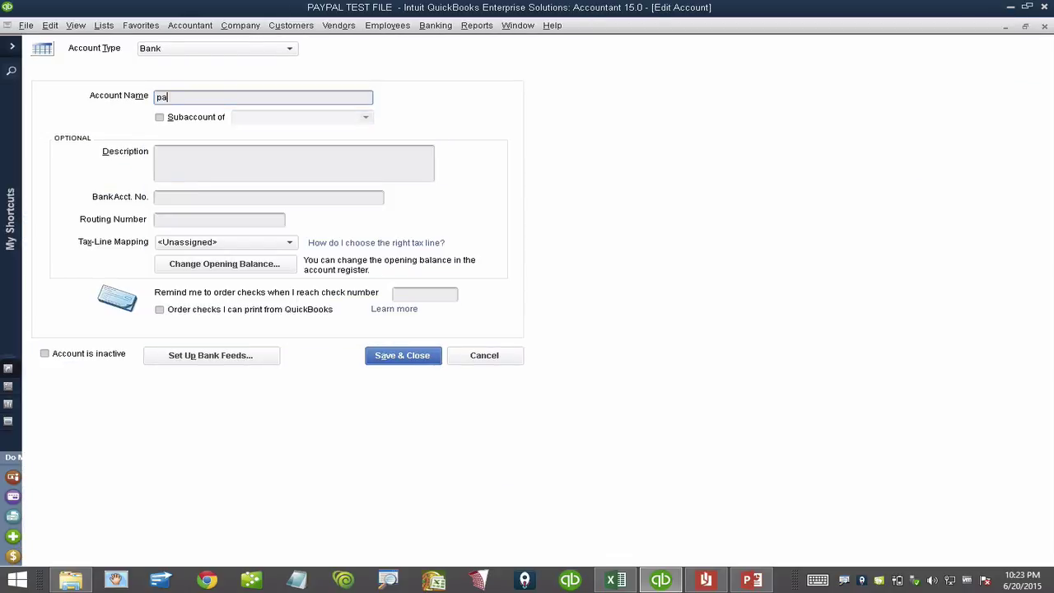
key(BackSpace)
key(BackSpace)
key(BackSpace)
text(PAYPAL EXPENSES)
click(183, 49)
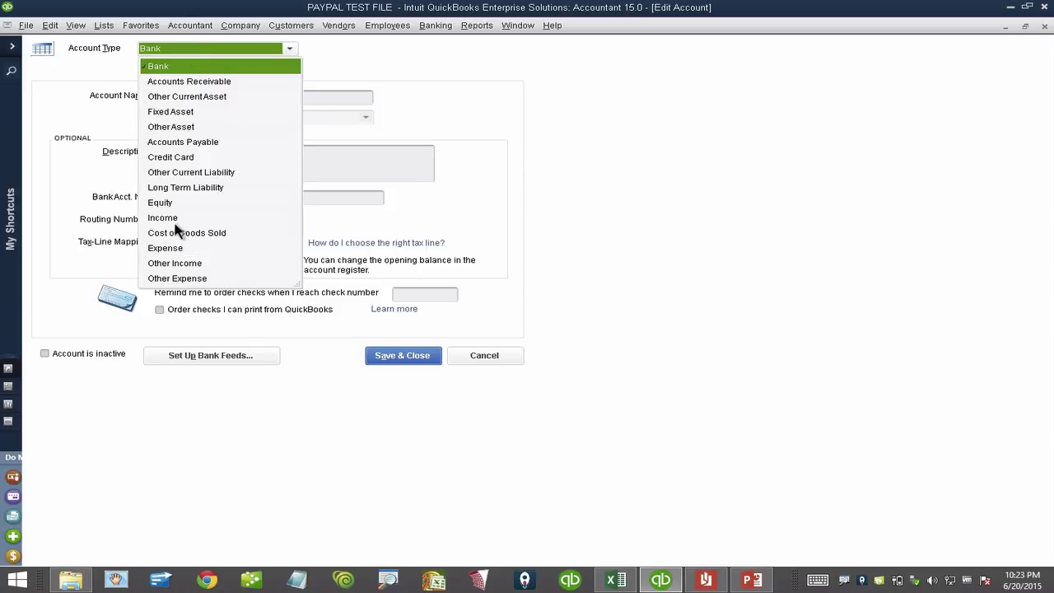
click(173, 221)
click(398, 358)
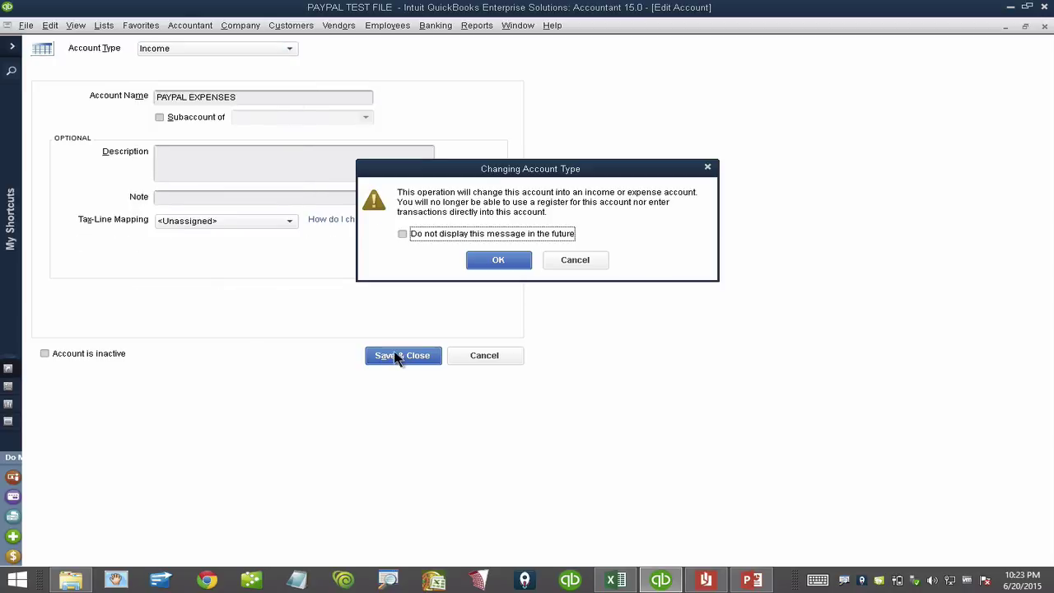
click(499, 260)
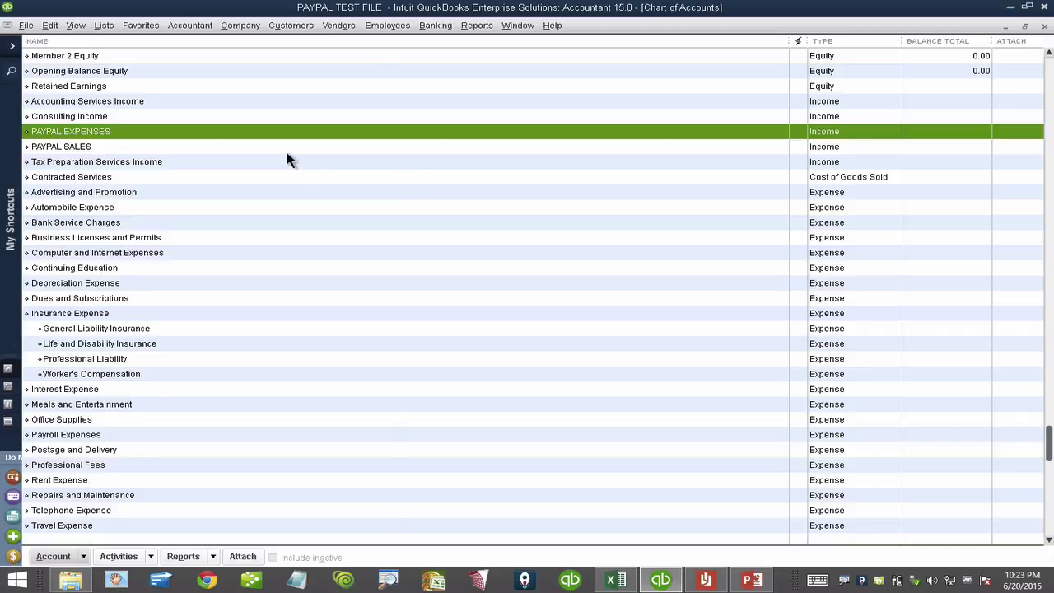
Open the PAYPAL bank register to review the accounts assigned to its transactions
scroll(288, 160, up, 2)
scroll(288, 156, up, 2)
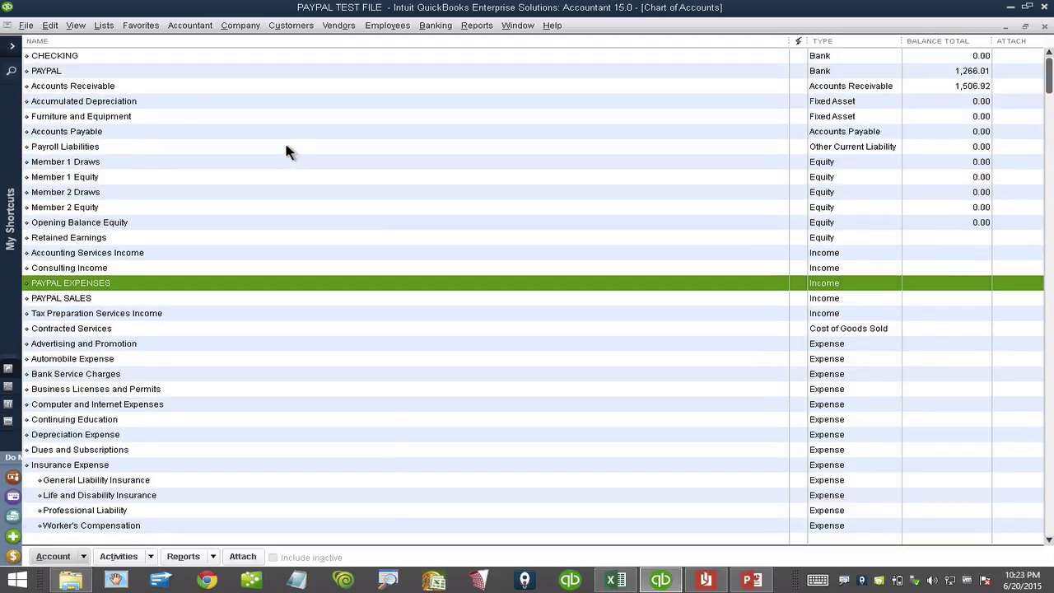
double_click(71, 73)
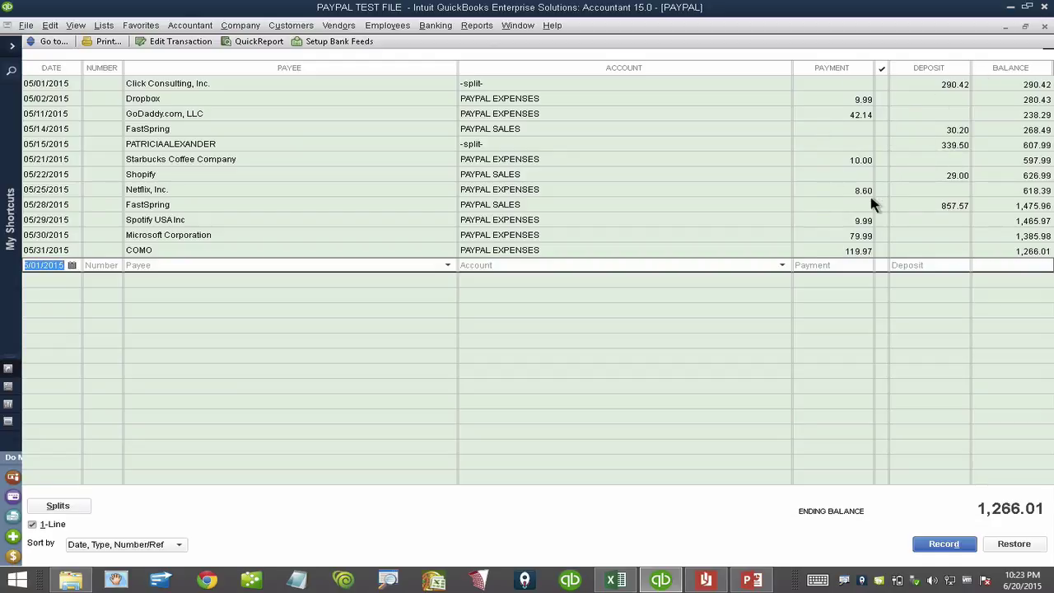
Run the Profit & Loss report with the date range set to All
click(484, 26)
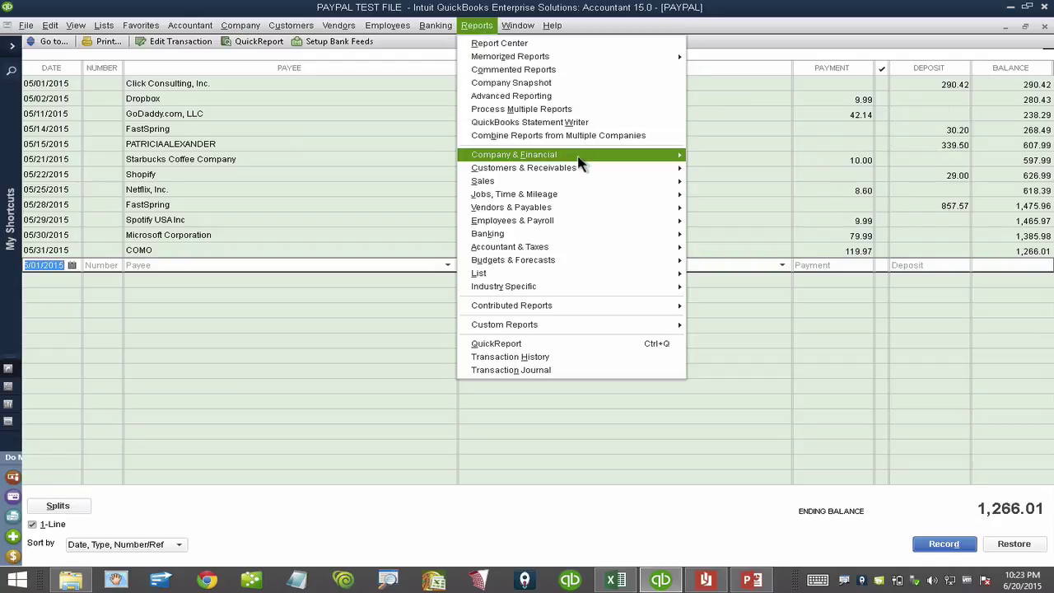
mouse_move(580, 156)
click(724, 156)
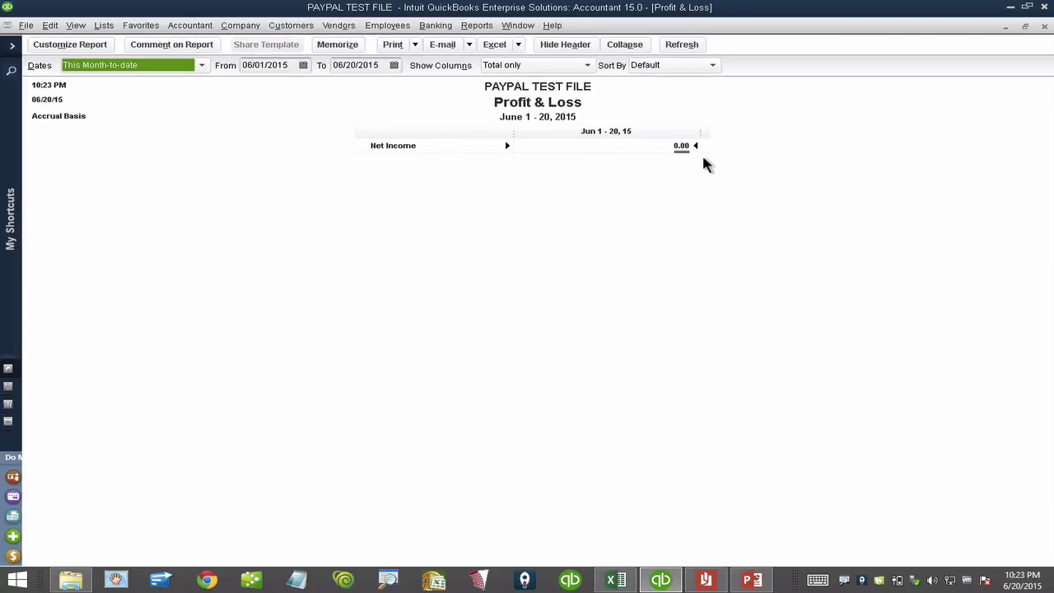
key(a)
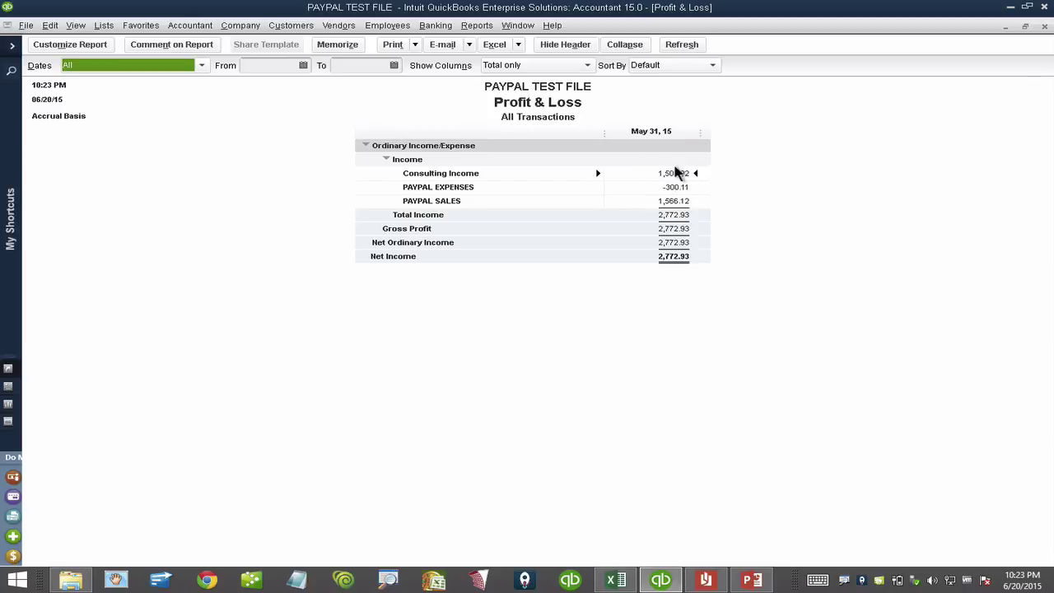
Set the font size of the Profit & Loss report data to 10
double_click(675, 211)
click(221, 162)
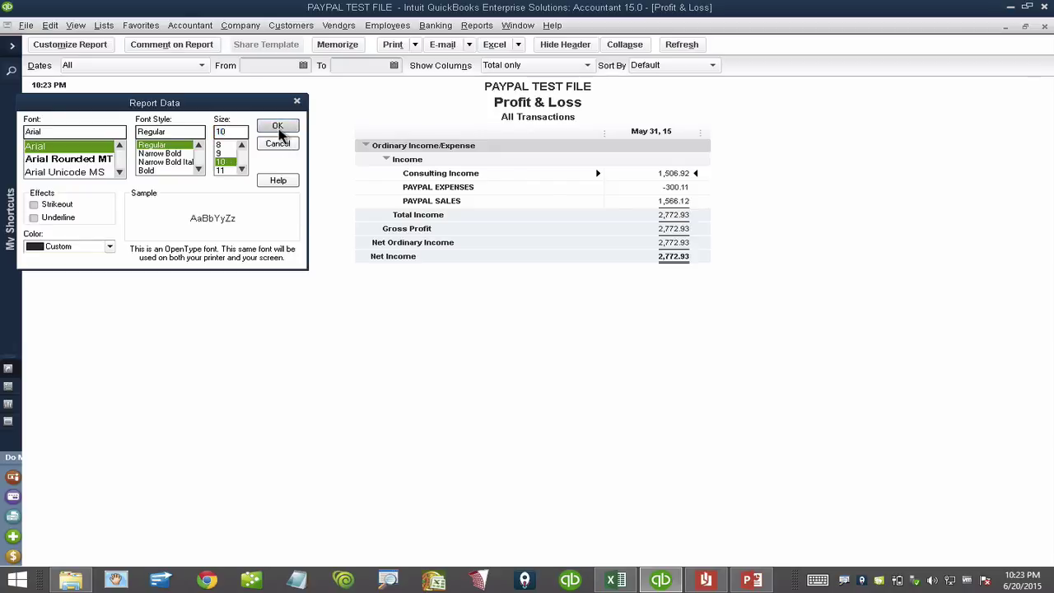
click(277, 127)
click(461, 186)
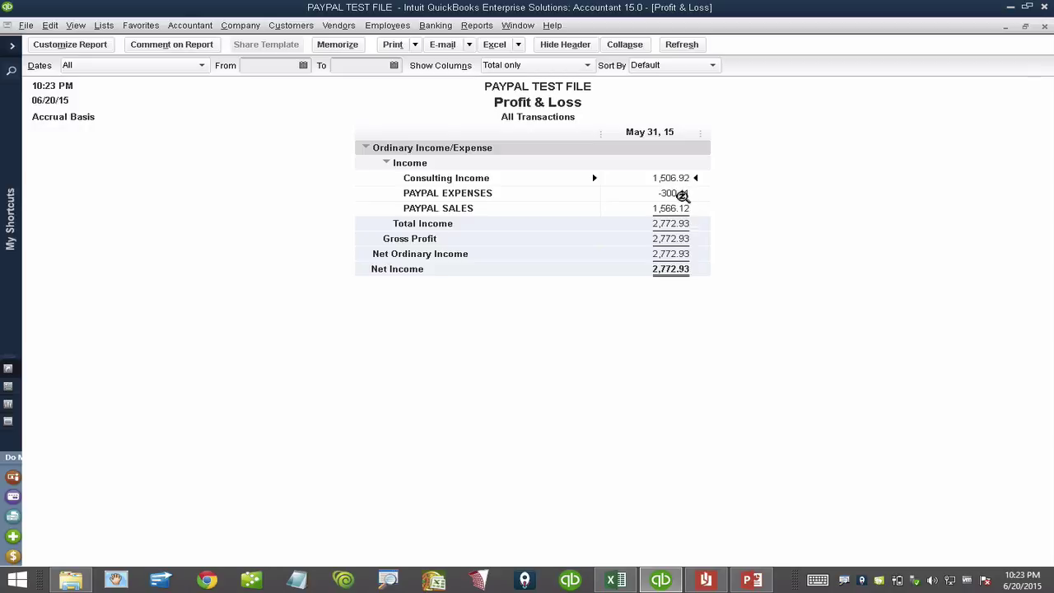
Customize the Profit & Loss report to use the Cash basis
click(50, 43)
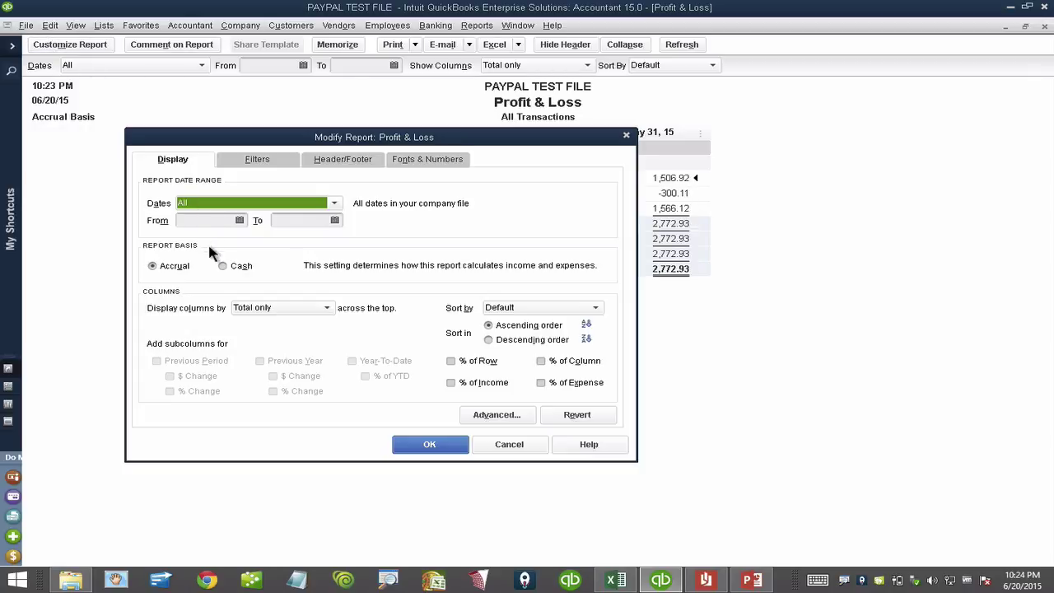
click(237, 265)
click(430, 447)
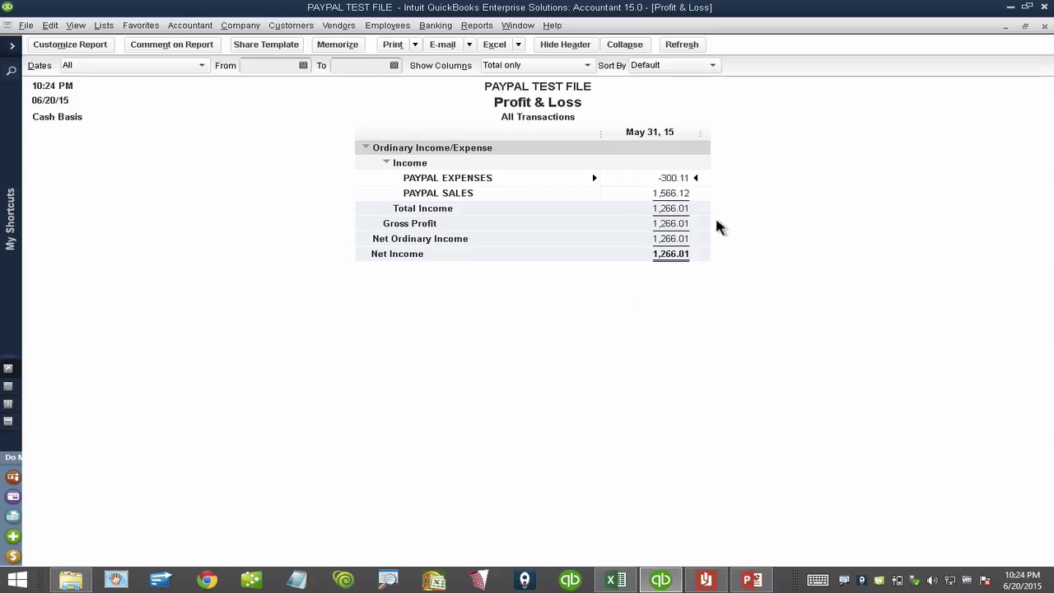
Examine the transaction detail behind the PAYPAL SALES and PAYPAL EXPENSES amounts in the Profit & Loss report
double_click(675, 193)
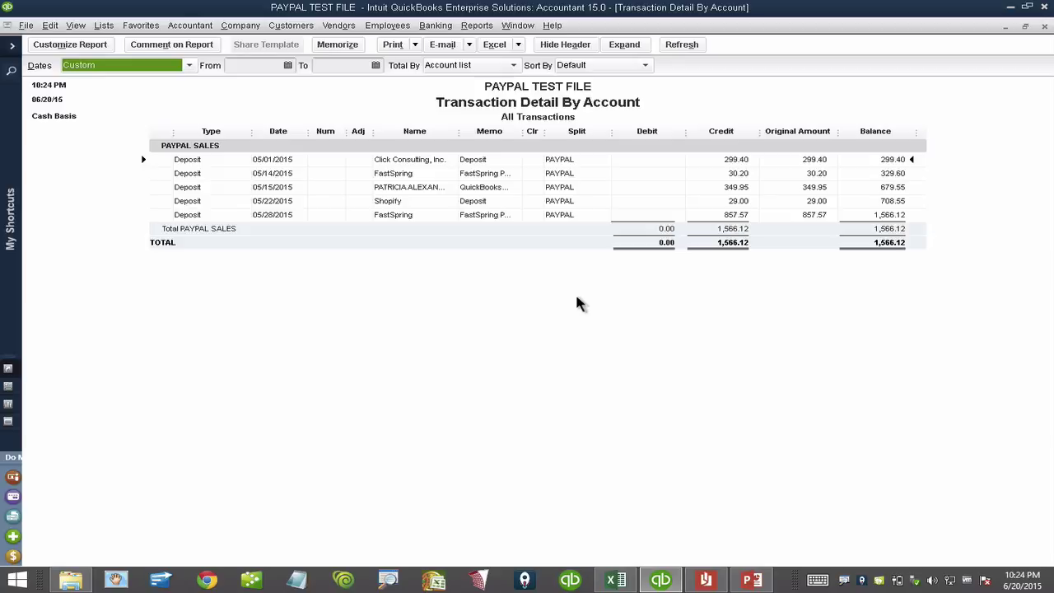
key(Escape)
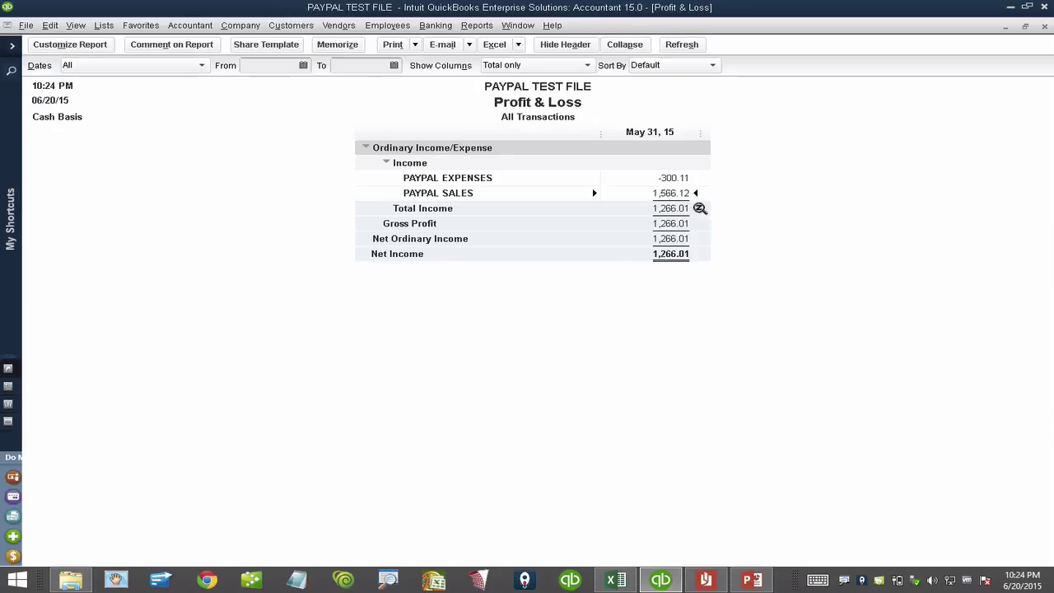
double_click(675, 178)
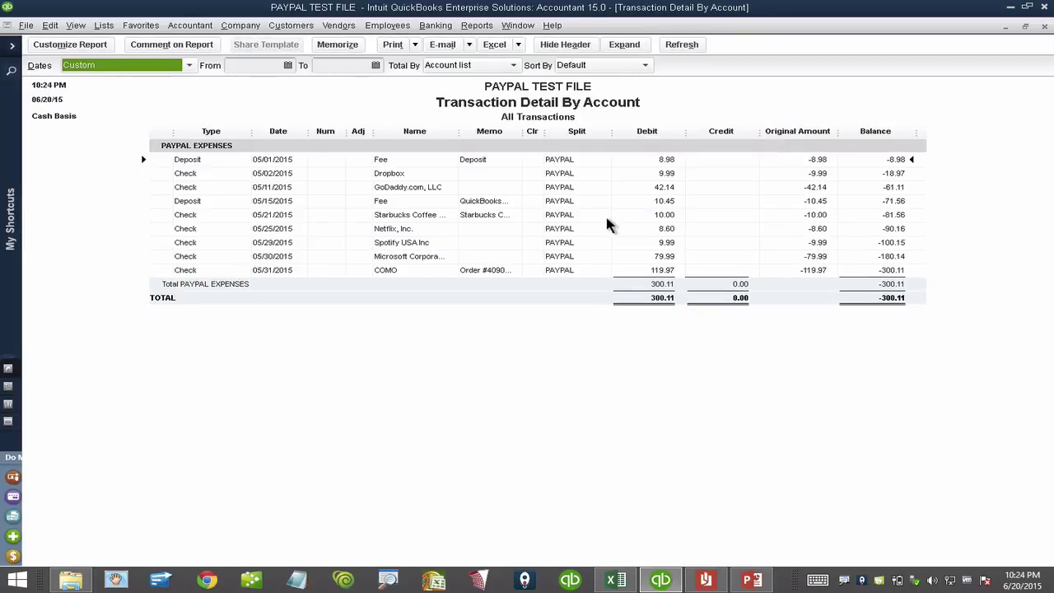
Change the expense account on the 05/02/2015 Dropbox check to Office Supplies, record the change, and refresh the report
click(395, 171)
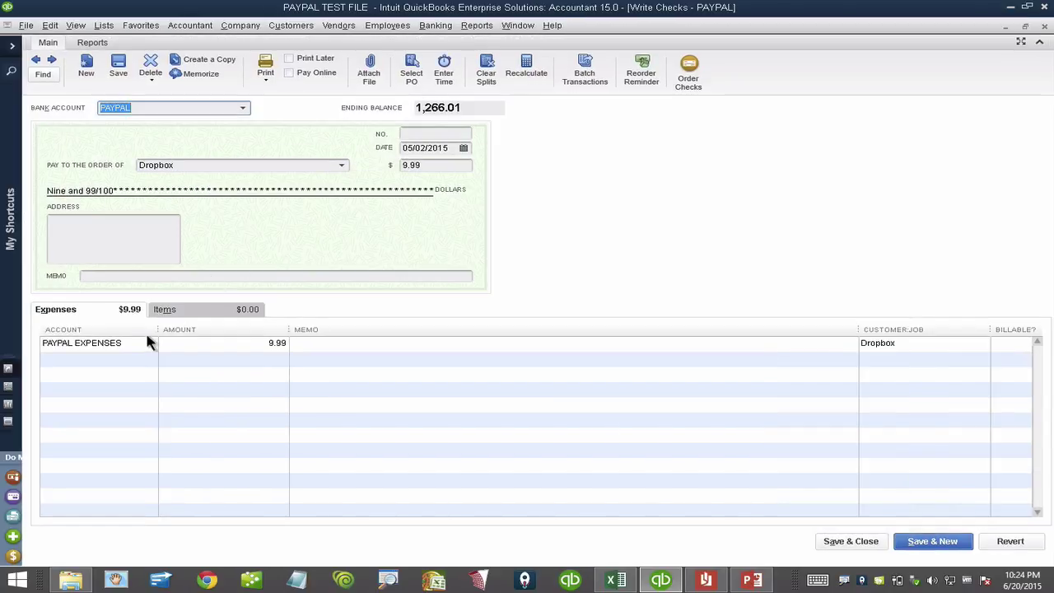
click(148, 342)
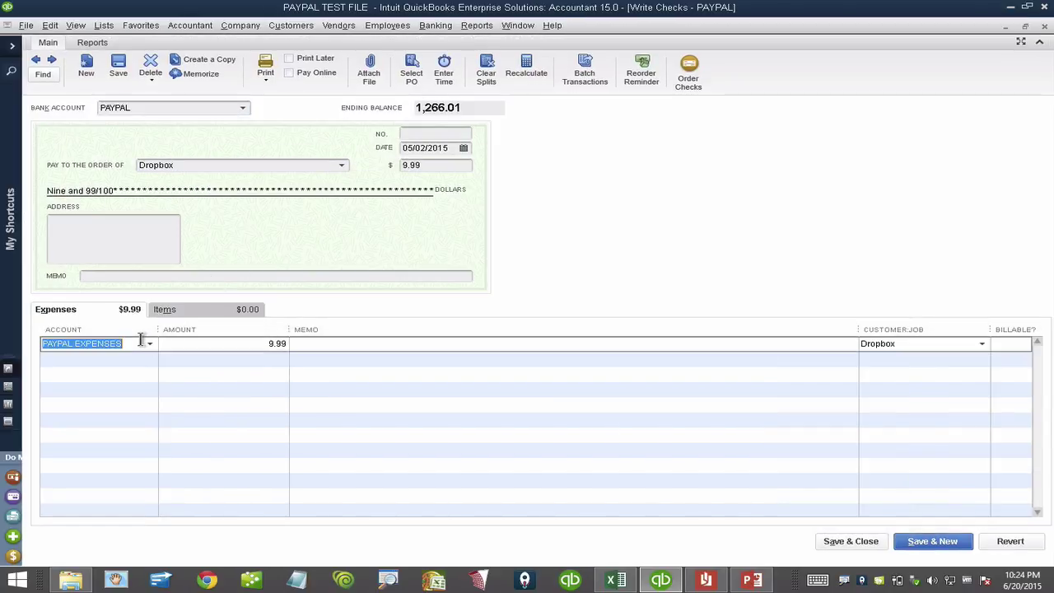
text(Of)
click(115, 393)
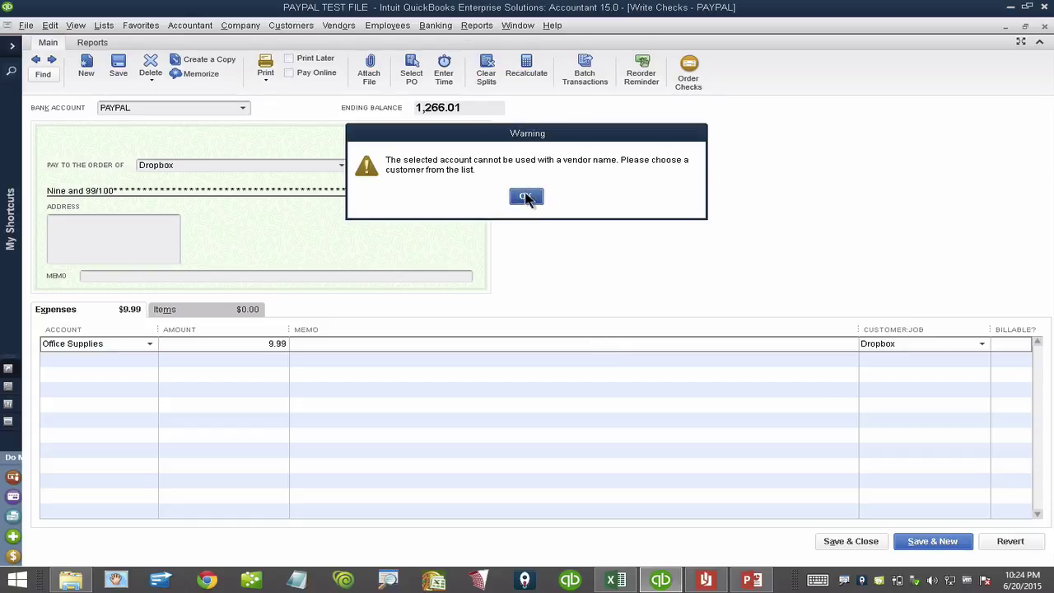
click(525, 199)
click(851, 540)
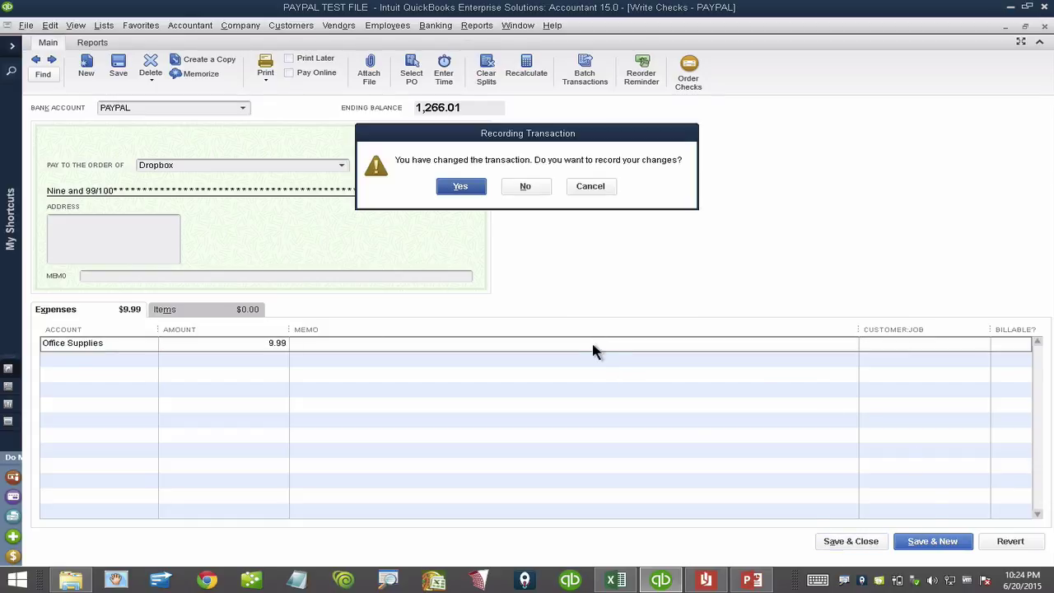
click(458, 191)
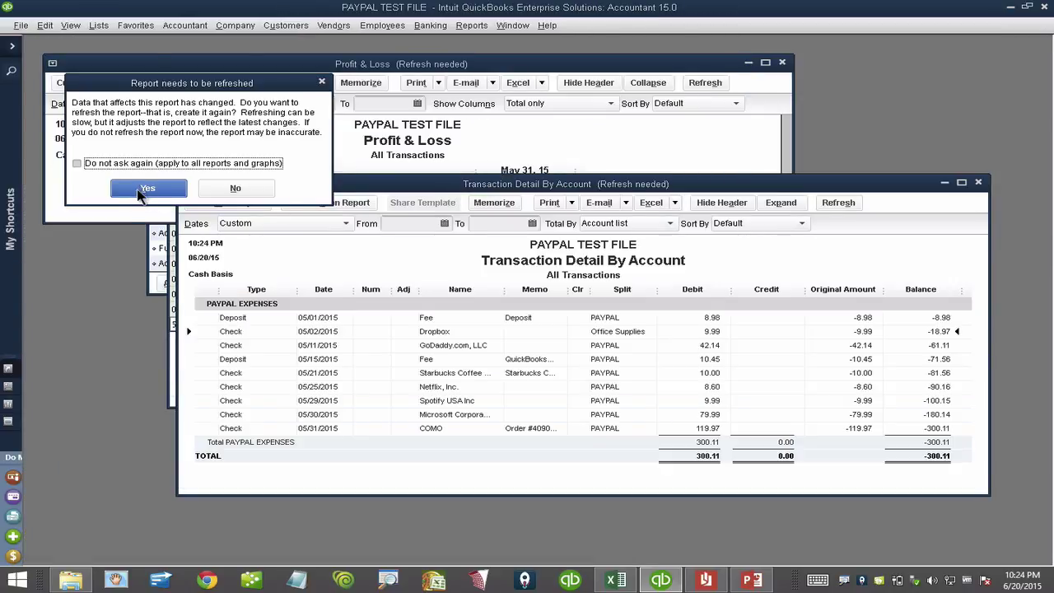
click(146, 189)
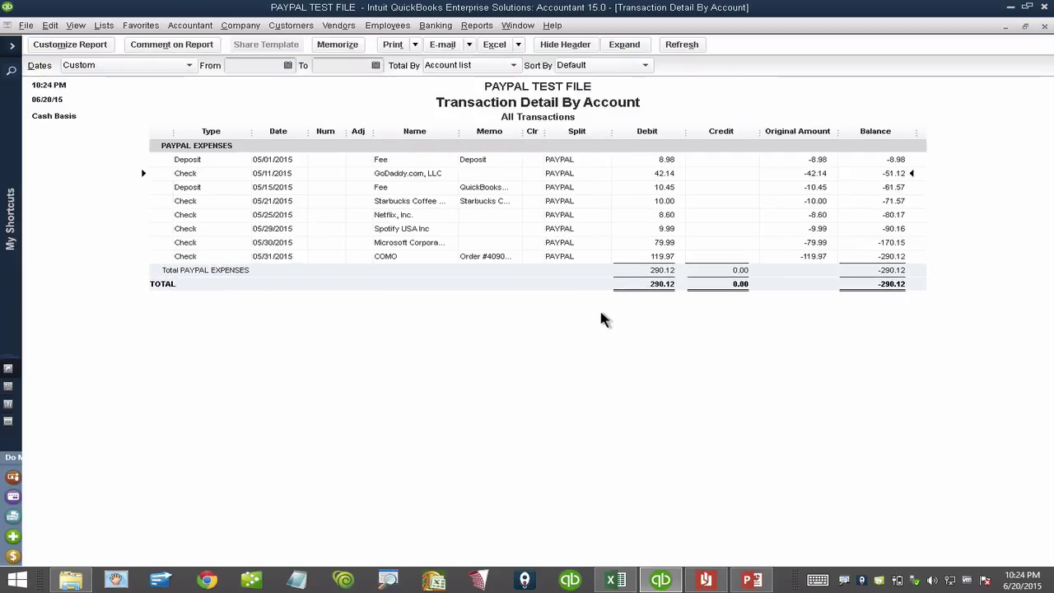
Open Reclassify Transactions from Client Data Review and list Profit & Loss Accounts for 05/01/2015 to 06/20/2015
click(208, 27)
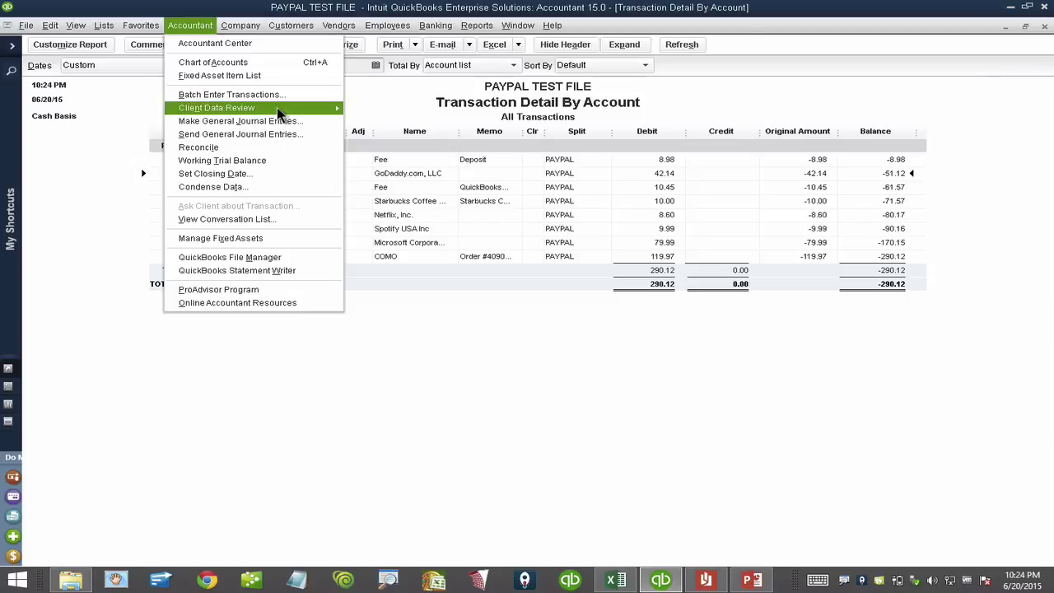
mouse_move(276, 107)
click(403, 129)
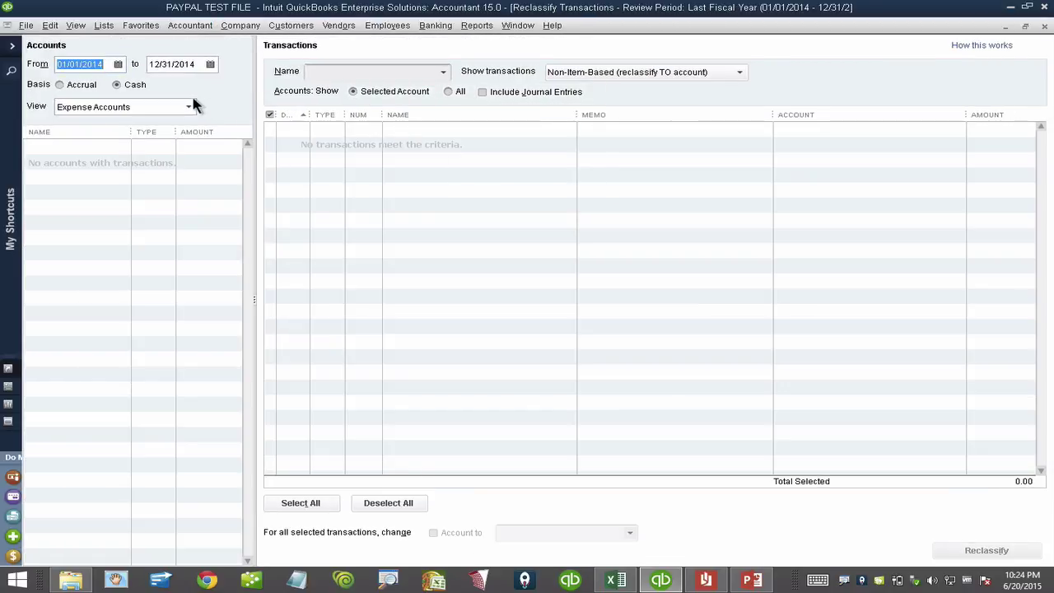
key(t)
click(168, 65)
key(t)
click(88, 70)
key(m)
key(m)
key(Tab)
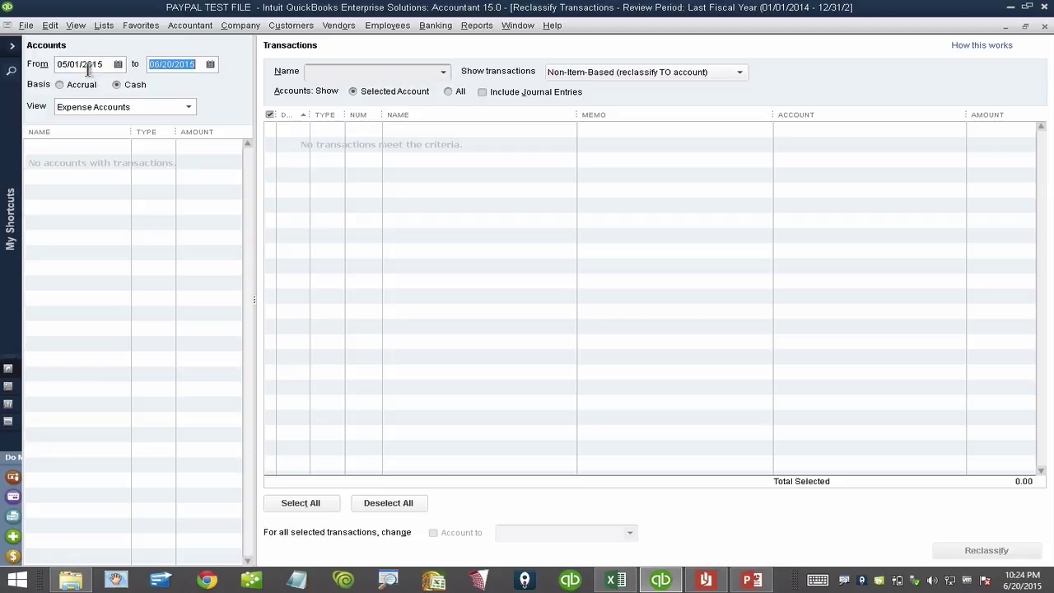
click(189, 107)
click(123, 136)
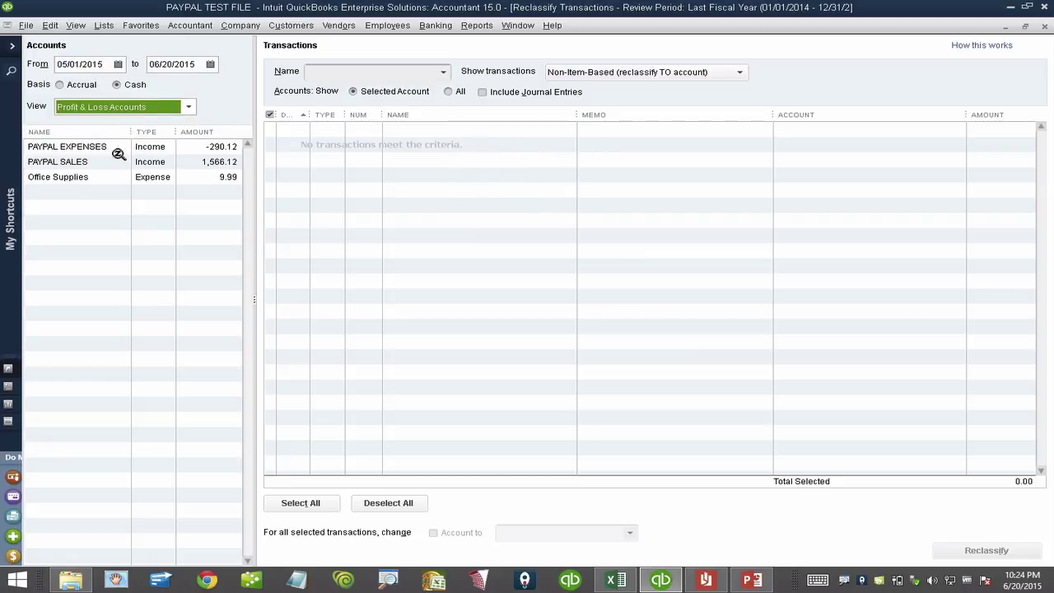
Mark the GoDaddy.com, Starbucks and Spotify checks under PAYPAL EXPENSES and choose Office Supplies as their new account
click(93, 147)
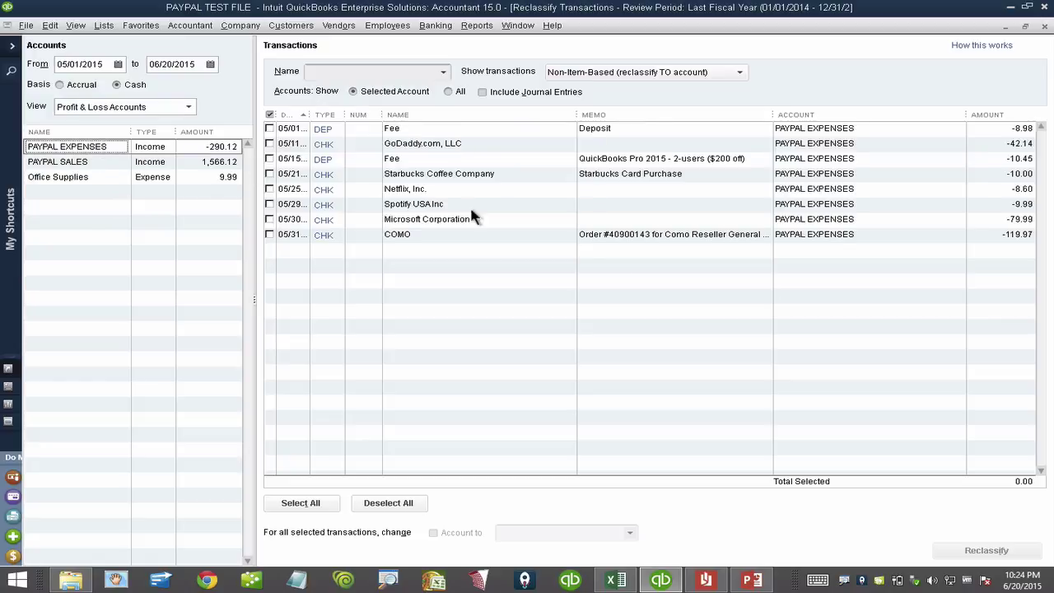
click(269, 143)
click(269, 174)
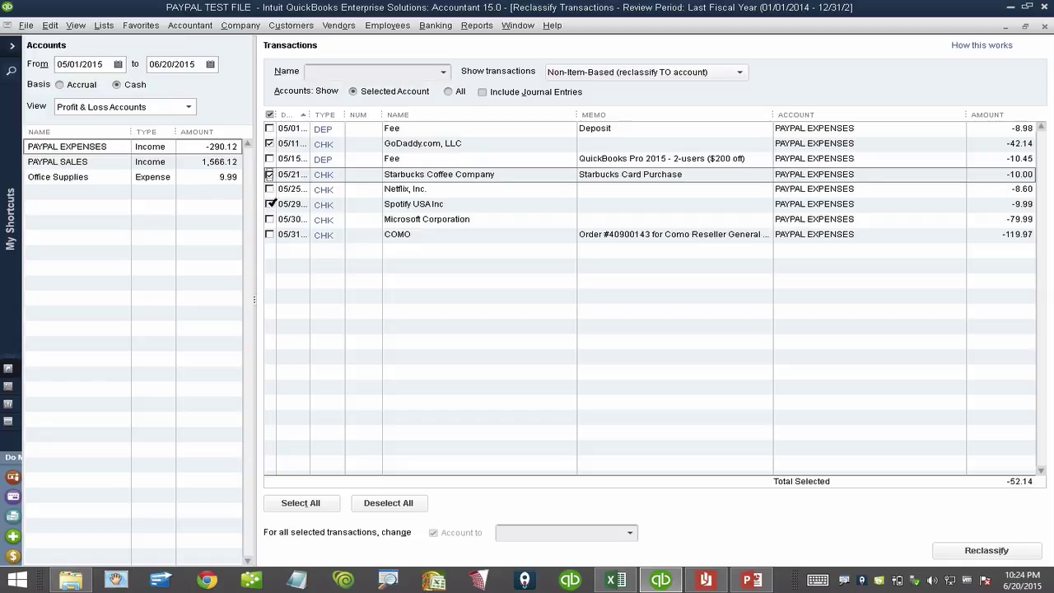
click(269, 204)
click(523, 534)
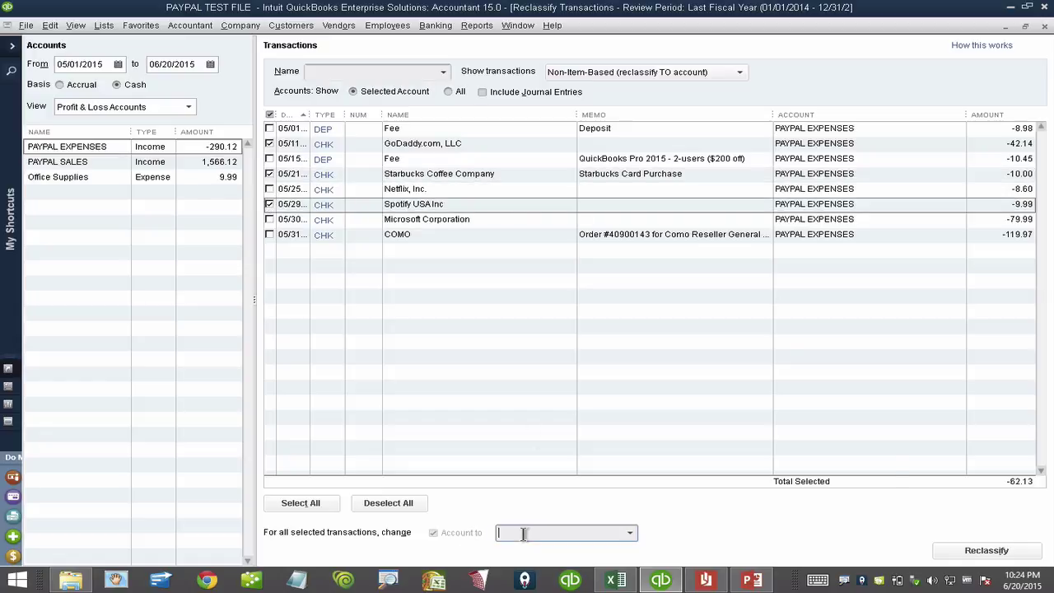
text(Off)
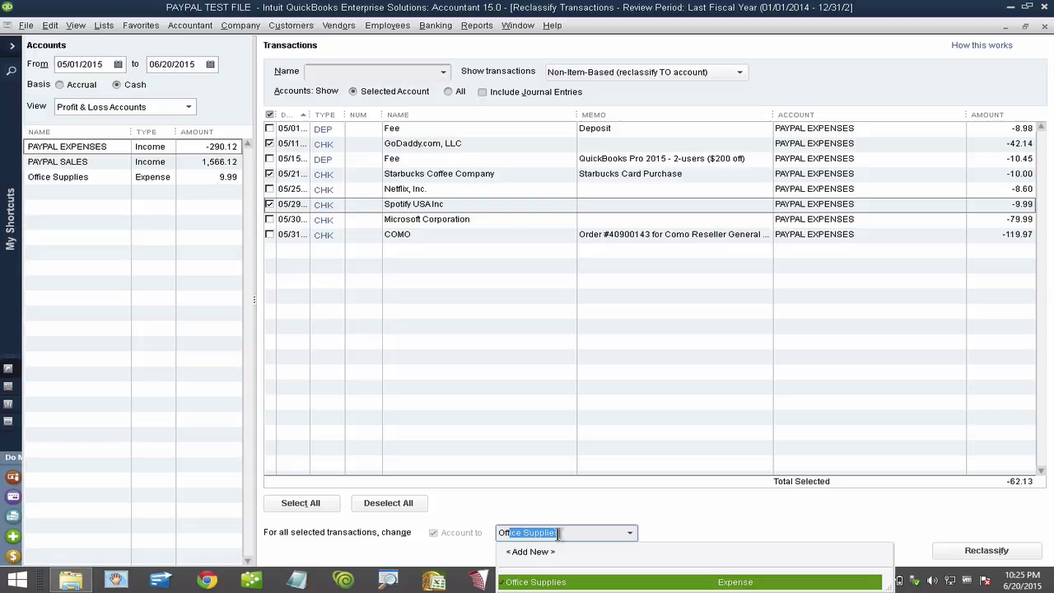
Leave Reclassify Transactions without applying the change and close the remaining report and register windows, refreshing the outdated report
key(Escape)
key(Escape)
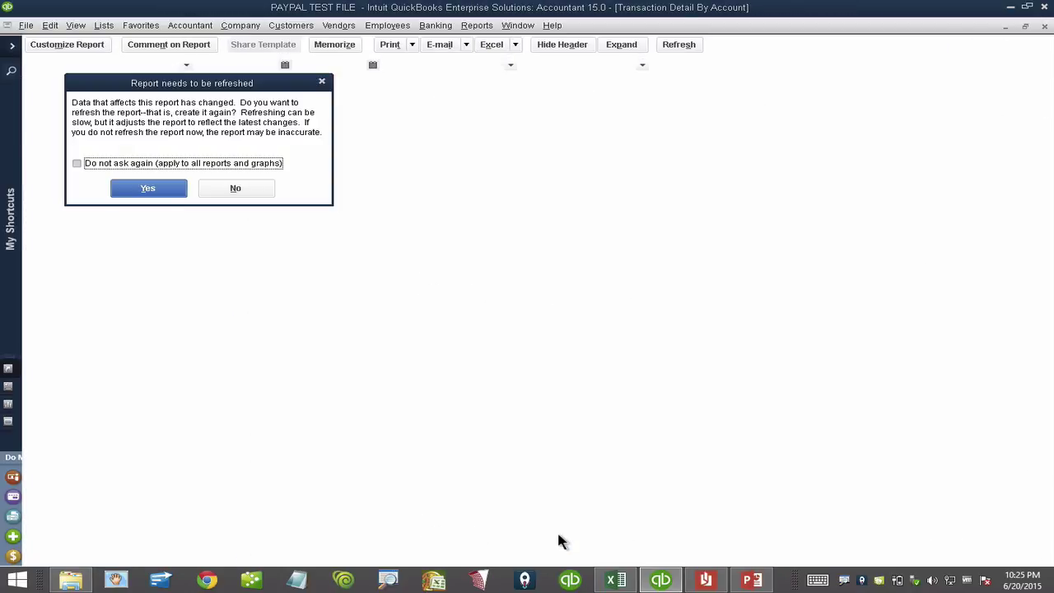
click(140, 188)
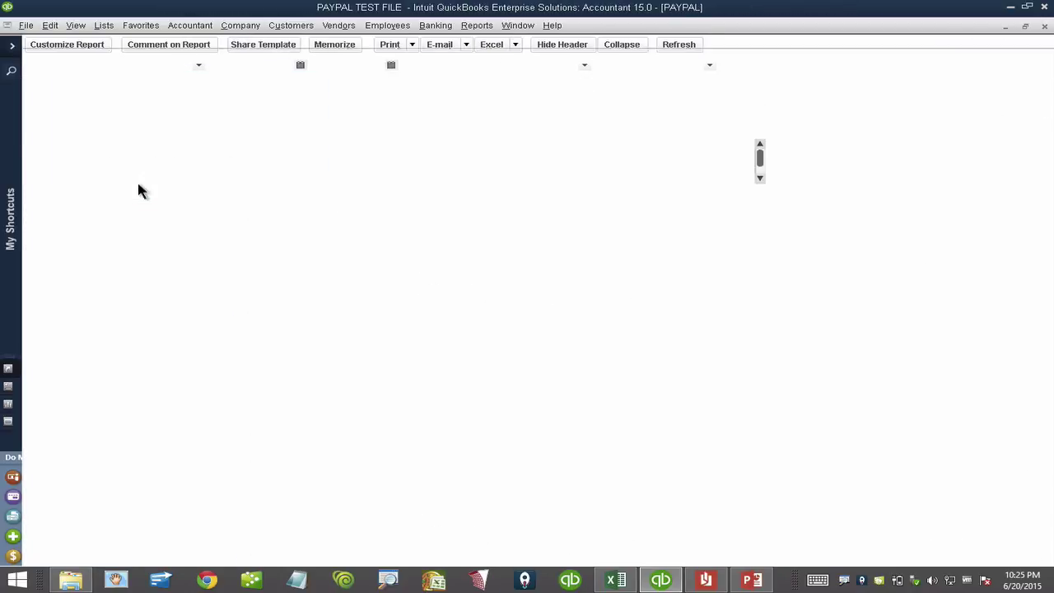
key(Escape)
key(Escape)
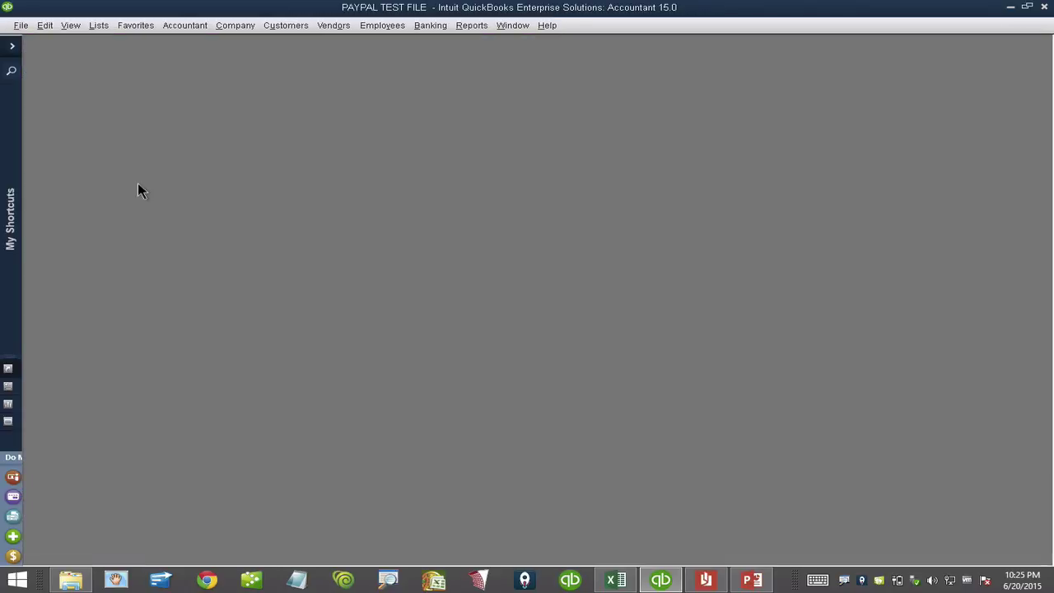
key(ctrl+r)
click(181, 193)
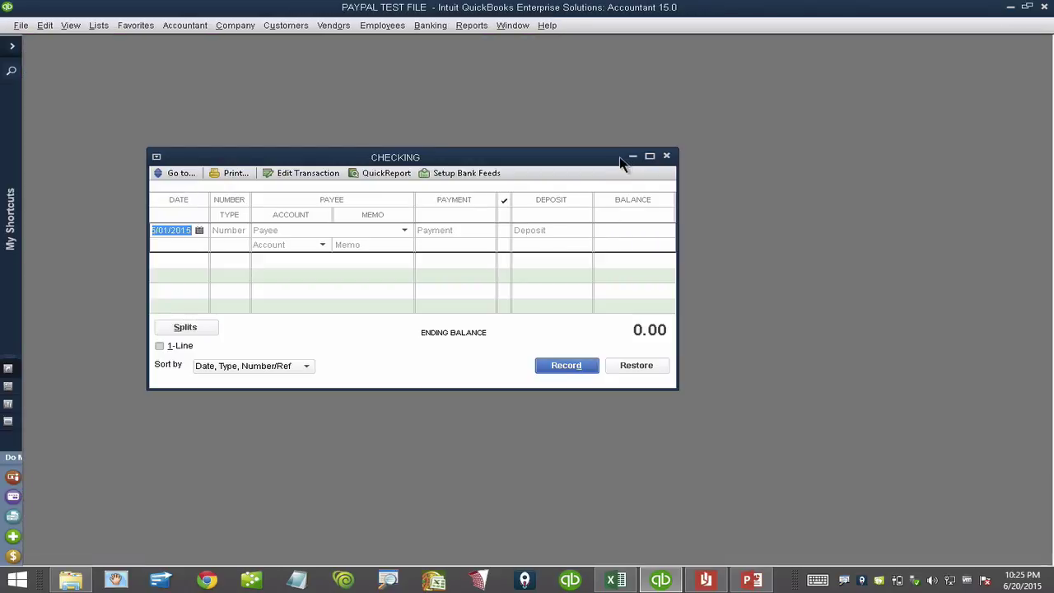
click(666, 156)
Open the register of the PAYPAL account and maximize its window
key(ctrl+r)
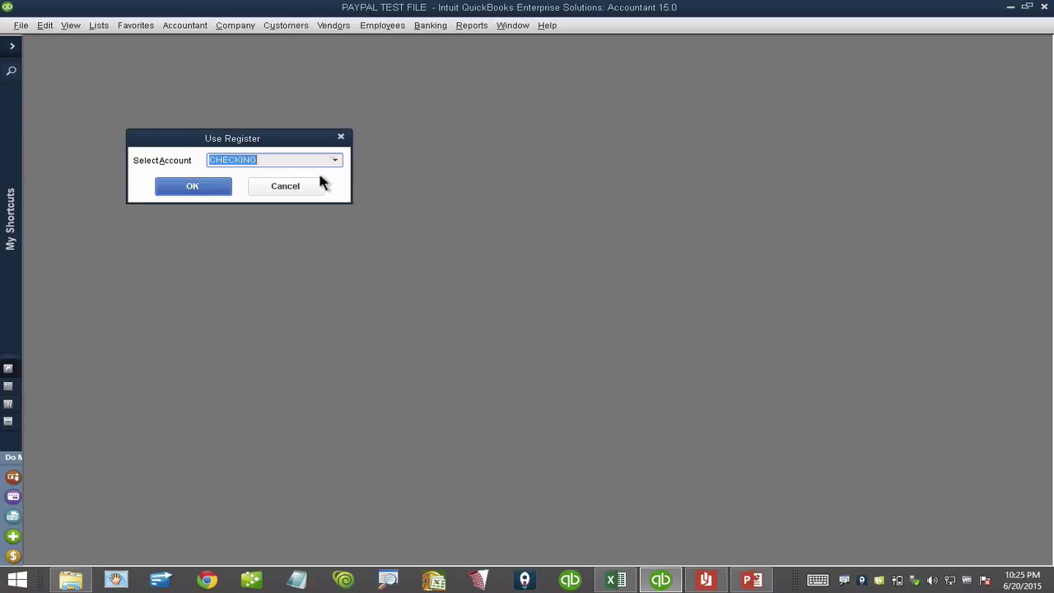
click(335, 159)
click(282, 193)
click(208, 193)
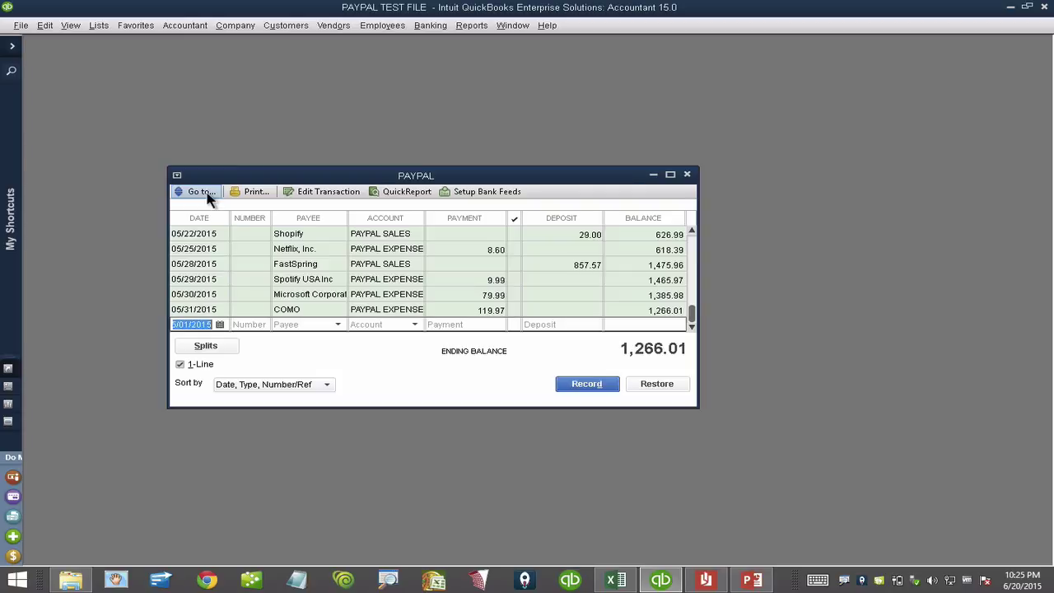
click(670, 175)
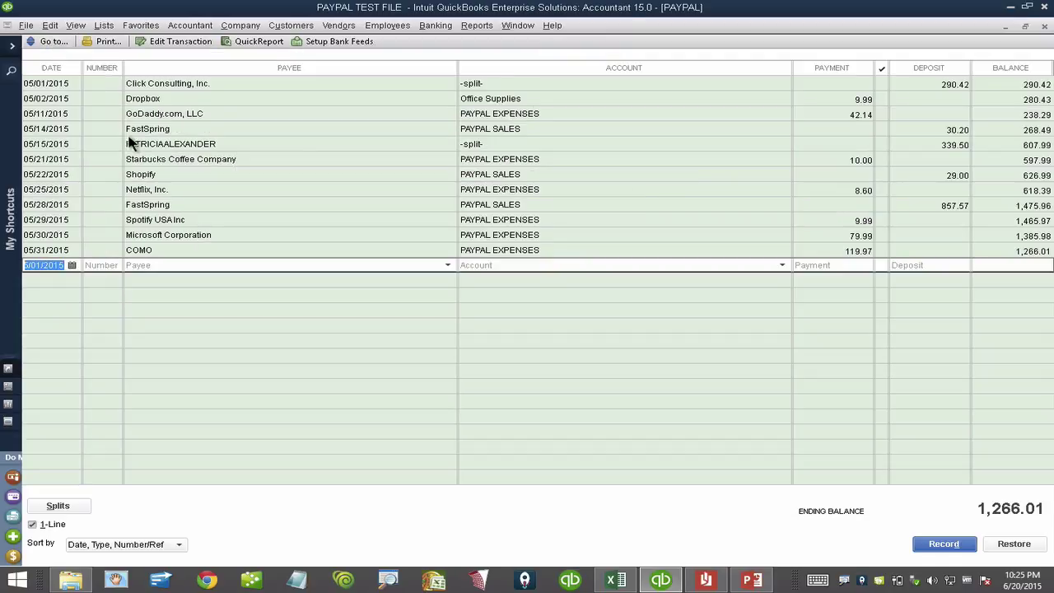
Select the 05/01/2015 Click Consulting, Inc. deposit, check the Other Names List, and return to the PAYPAL register
click(196, 83)
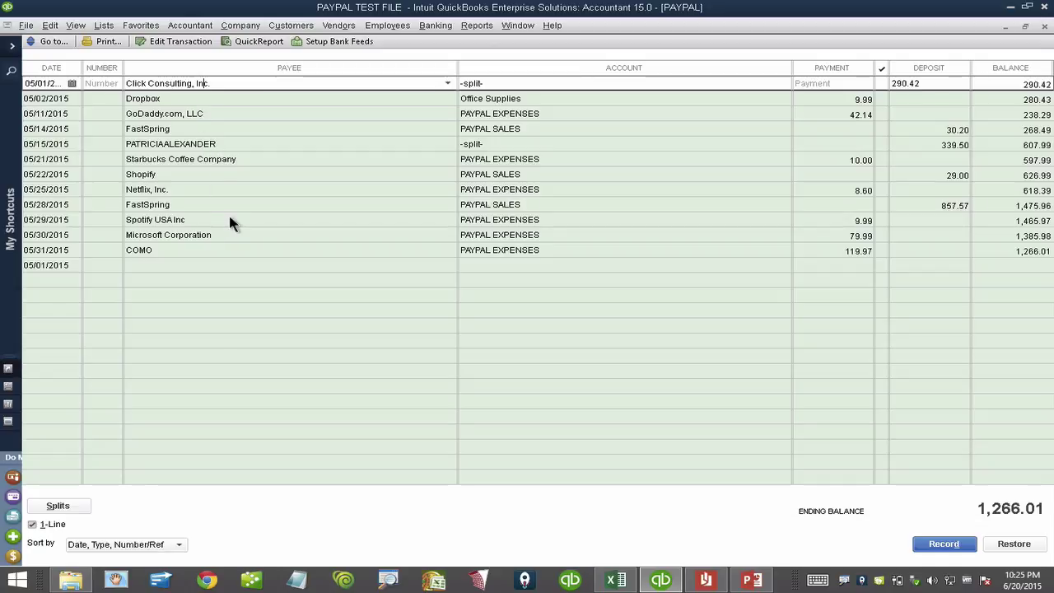
click(105, 27)
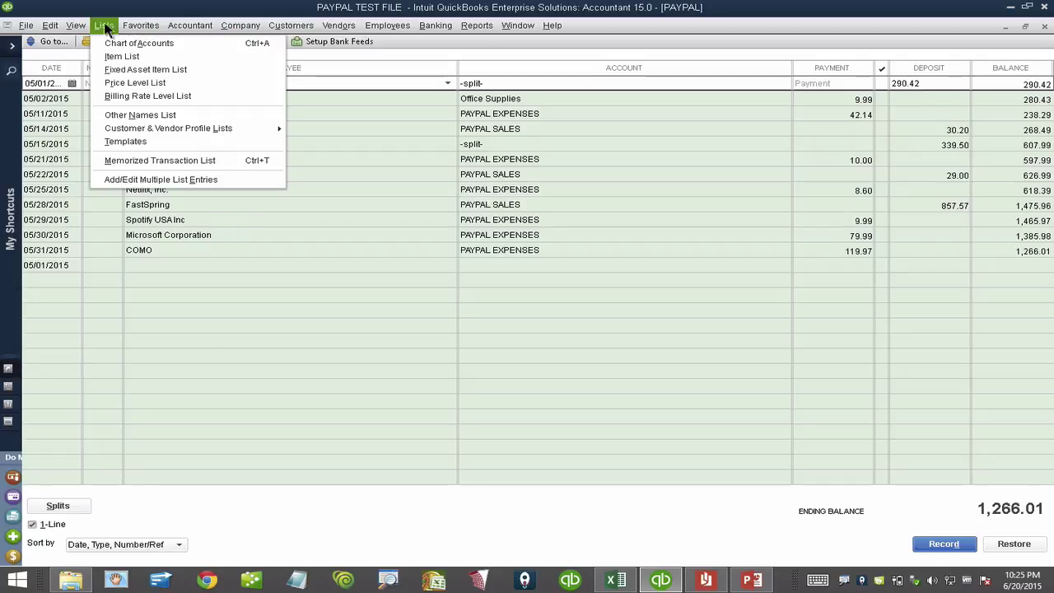
click(133, 113)
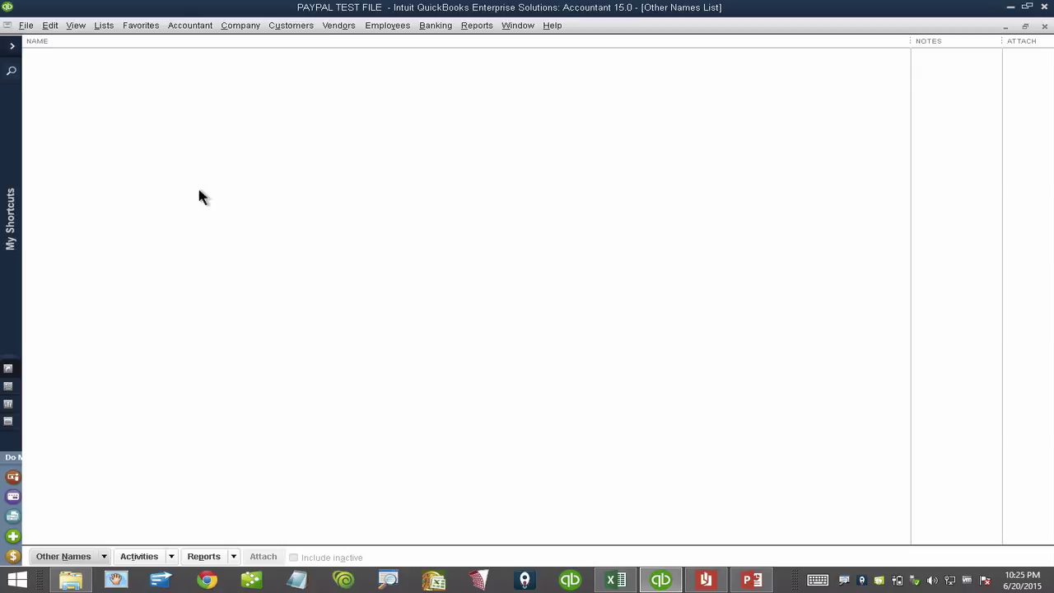
key(Escape)
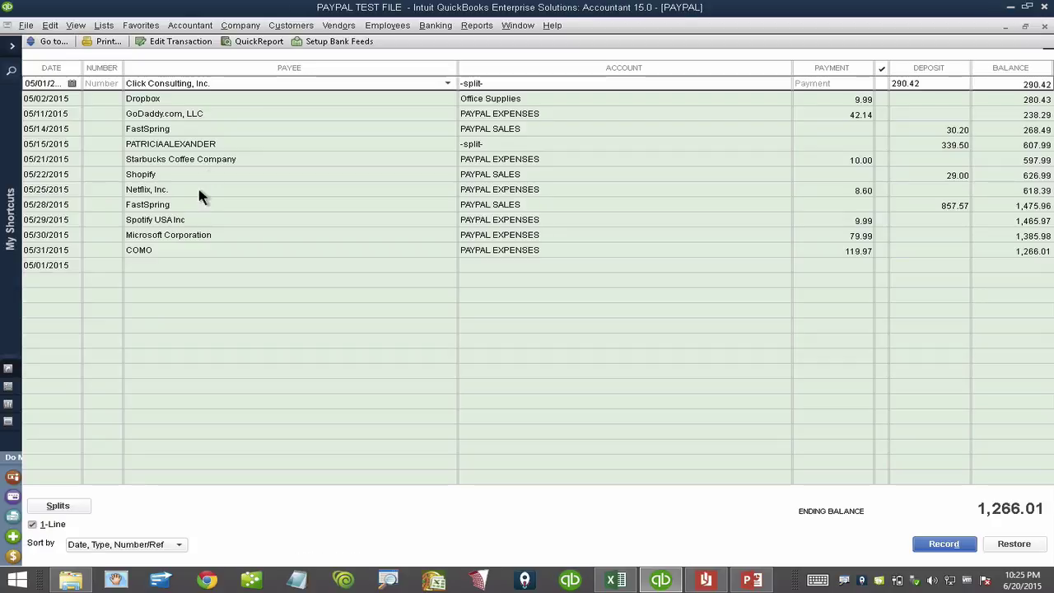
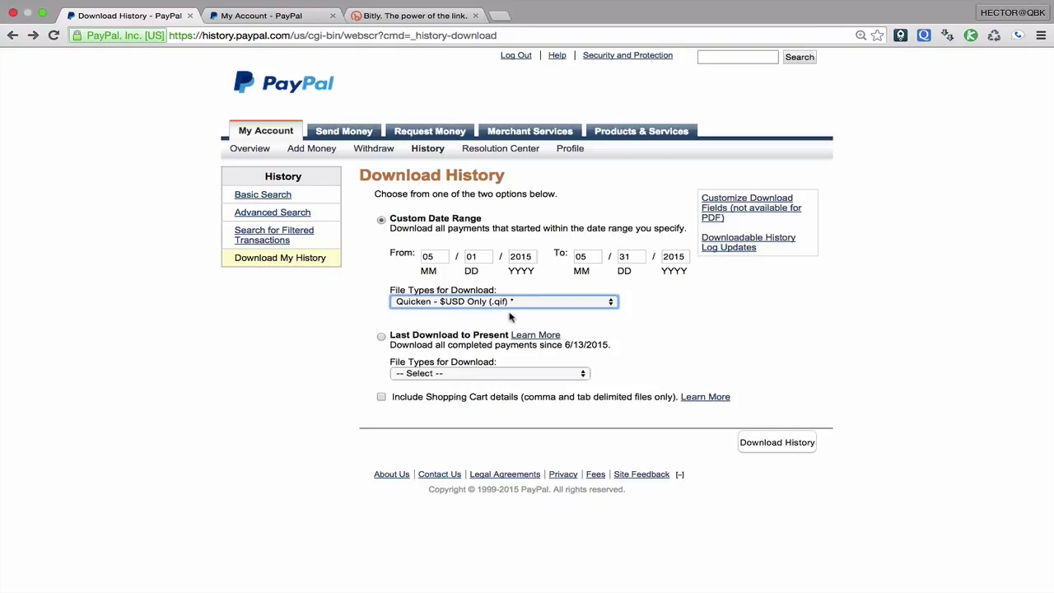
Select Quicken - $USD Only (.qif) as the file type for the PayPal history download and switch to 2qbo Convert Pro
click(472, 305)
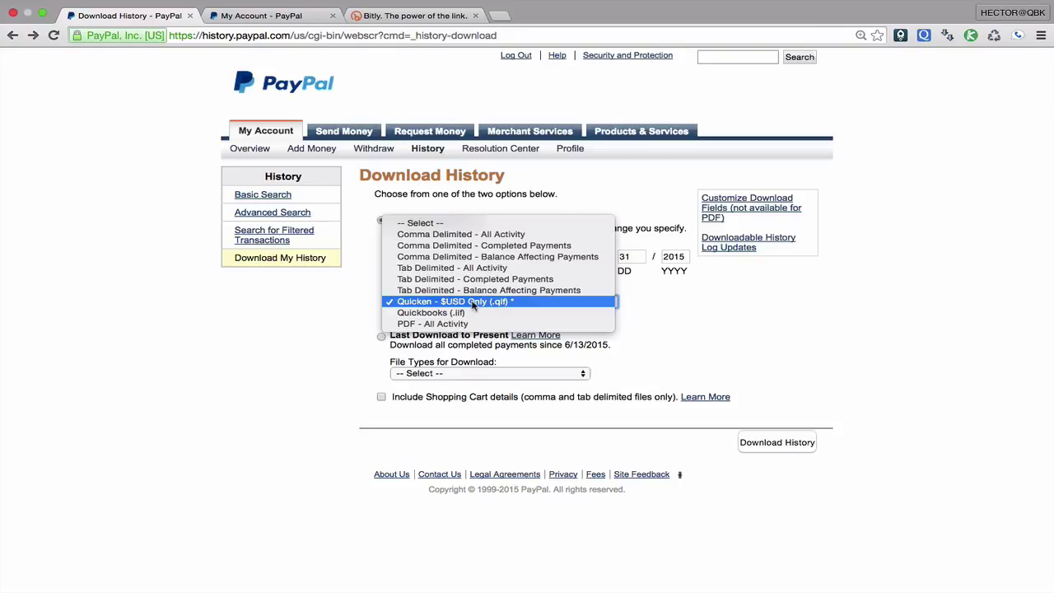
click(477, 303)
key(ctrl+Left)
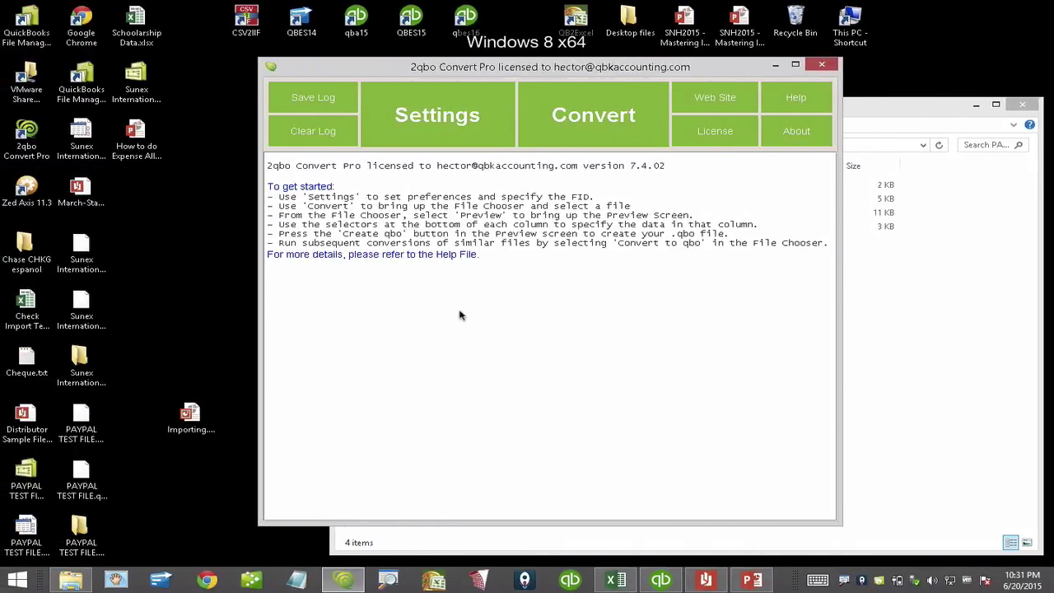
Open the conversion settings and keep Separate splits (QIF or CSV input only) enabled
drag(502, 70, 415, 60)
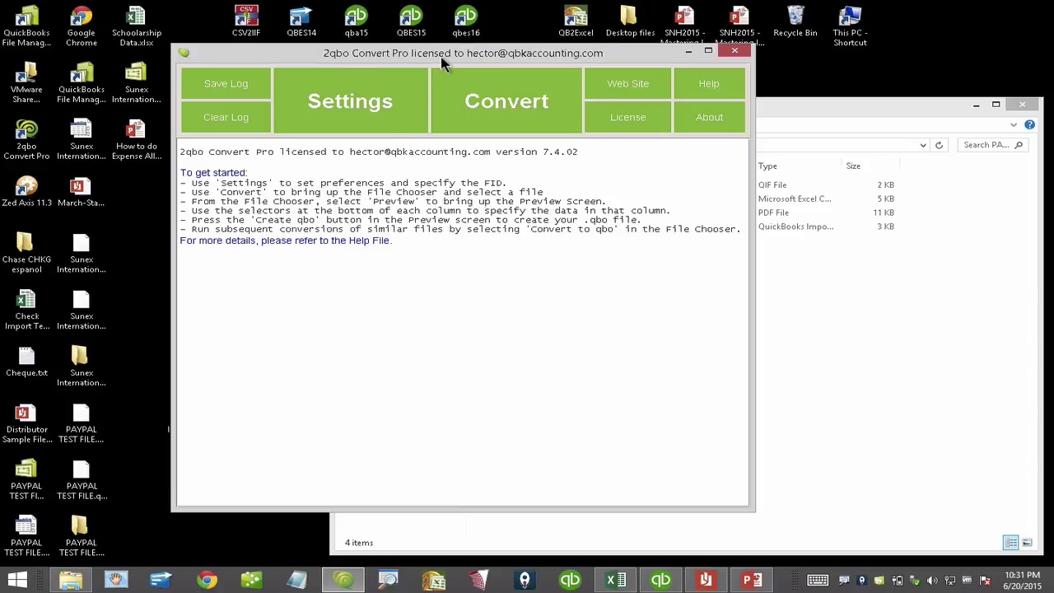
click(345, 120)
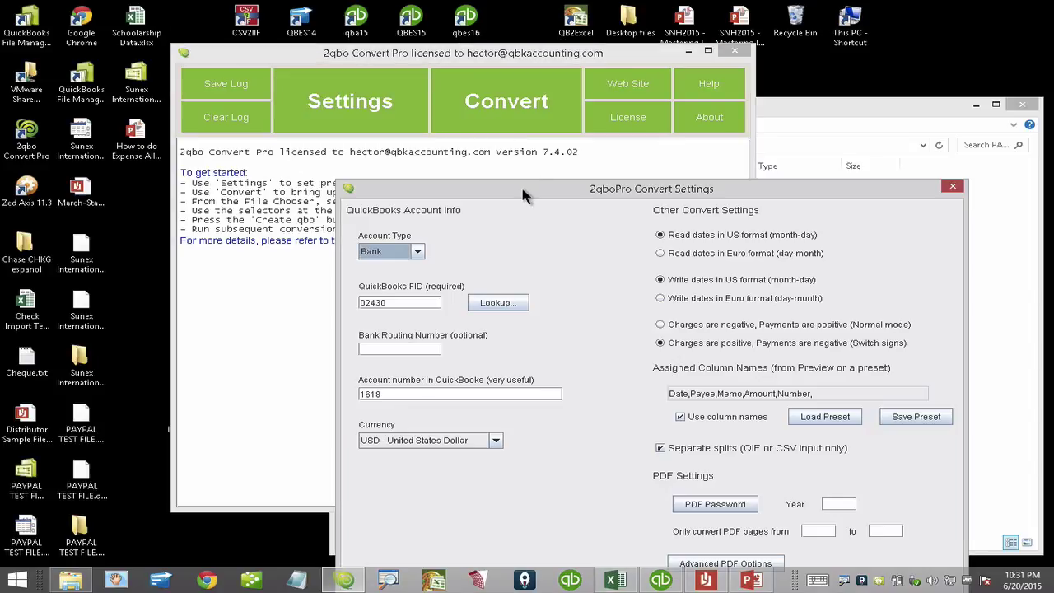
drag(527, 196, 387, 87)
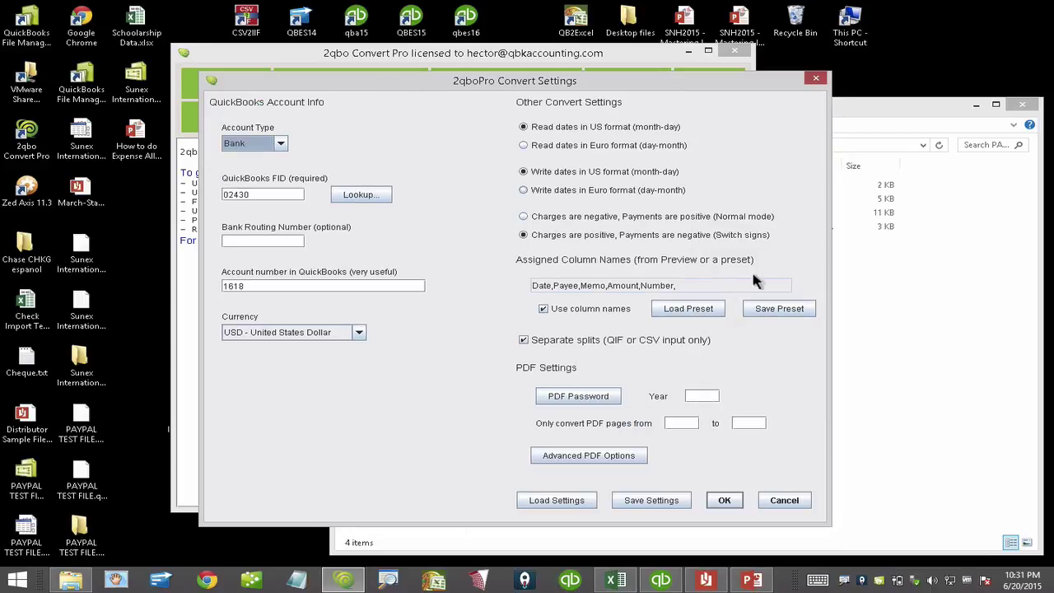
click(524, 340)
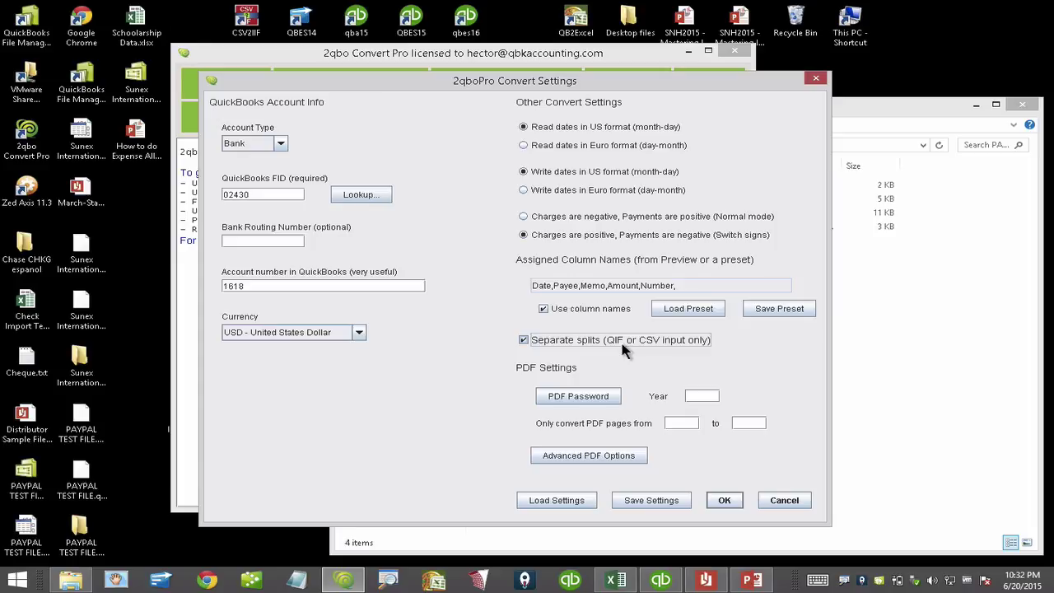
key(ctrl)
key(ctrl)
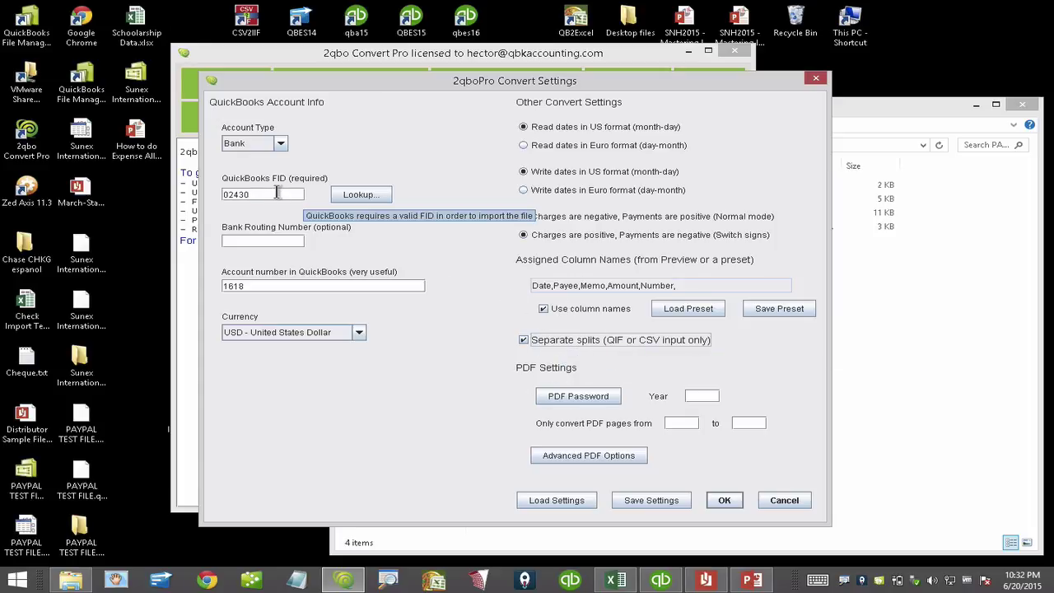
Open the QuickBooks FID lookup, search the financial institutions for "pay", and clear the search
drag(276, 194, 220, 194)
click(362, 194)
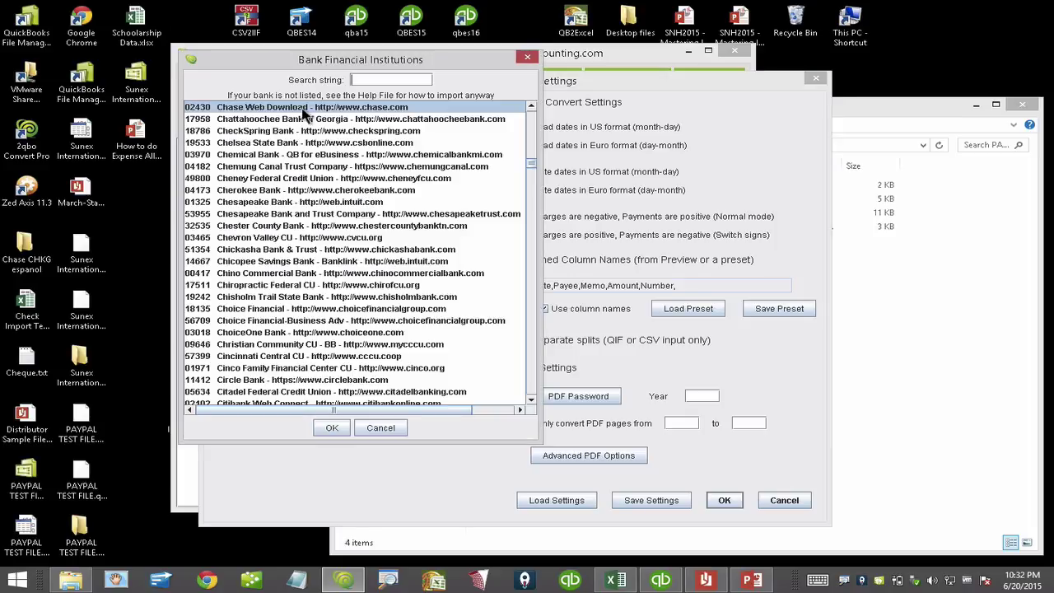
text(pay)
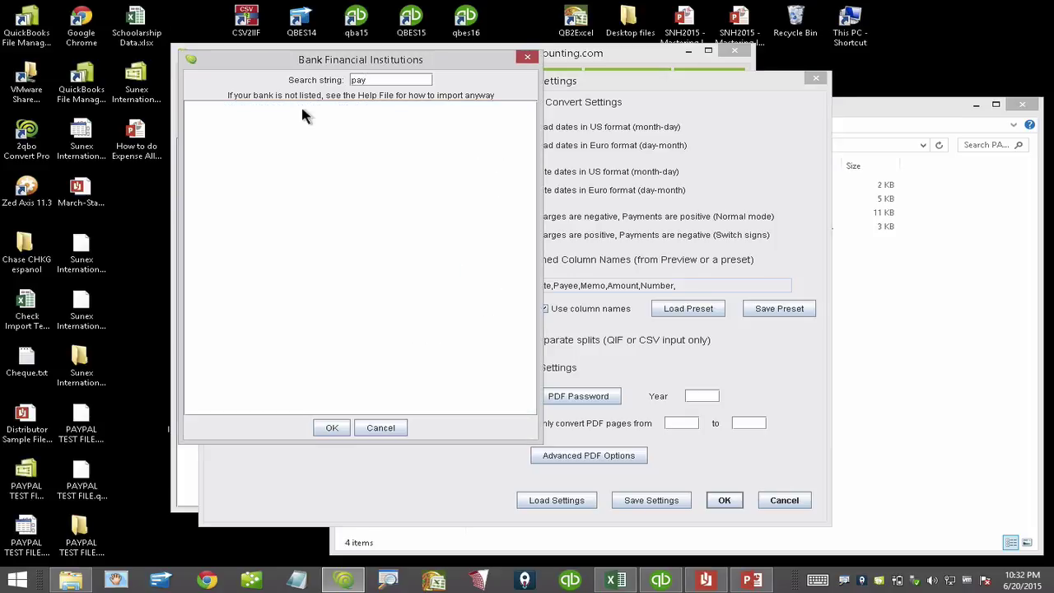
key(BackSpace)
key(BackSpace)
key(BackSpace)
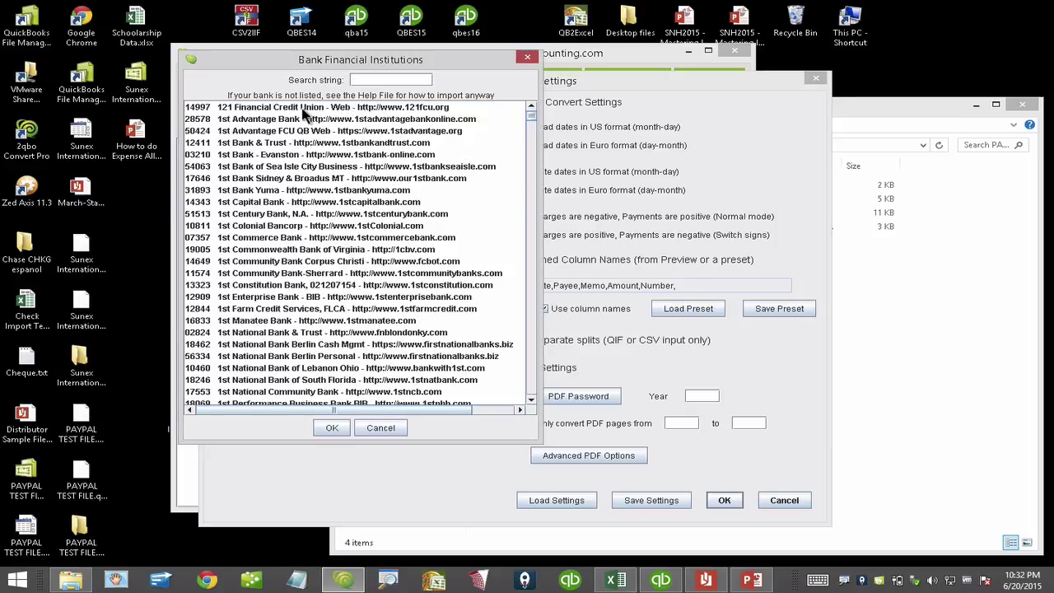
Search the institutions for "chase", use Chase Web Download (02430) as the QuickBooks FID, and accept the conversion settings
text(chase)
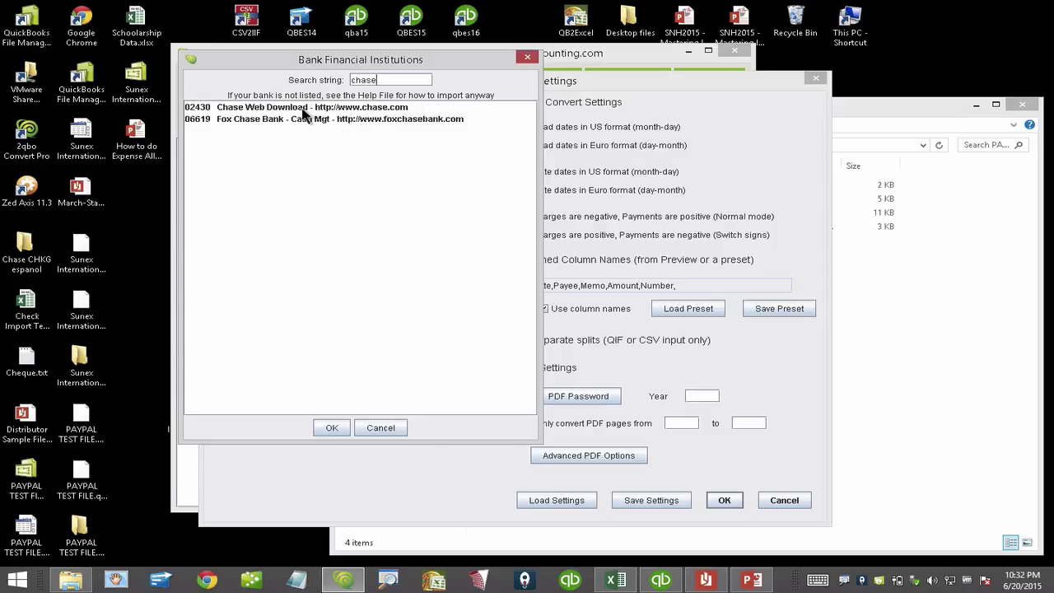
click(303, 109)
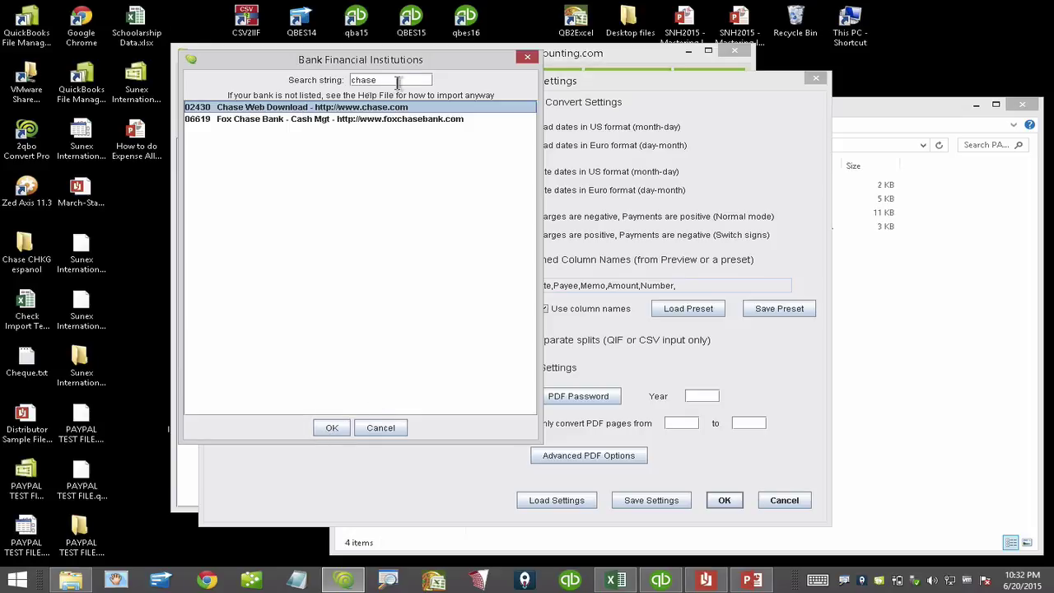
click(332, 427)
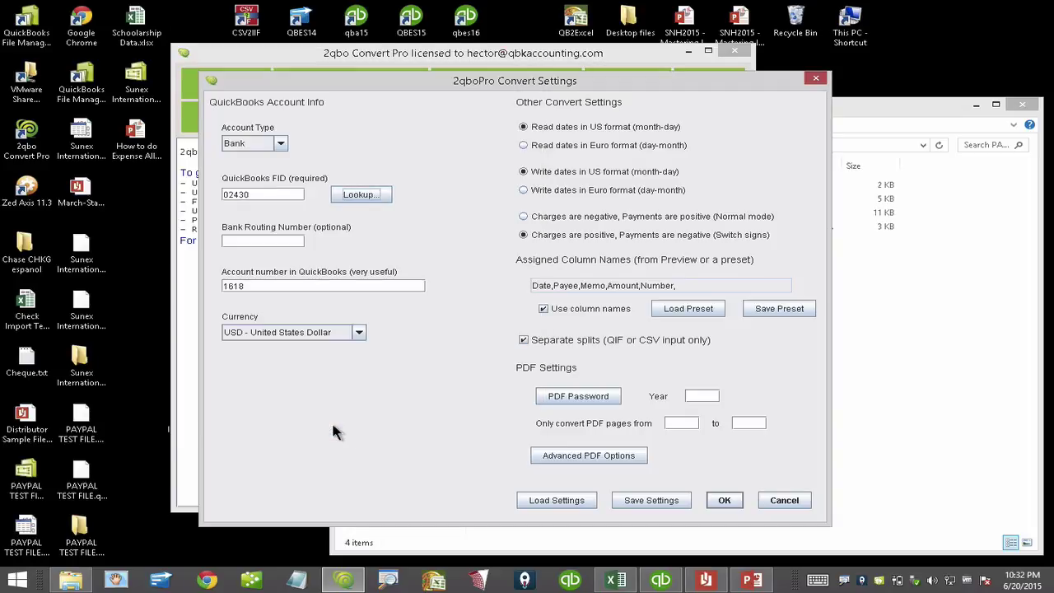
click(724, 501)
Start a conversion and choose Download (2).qif from the PAYPAL folder as the input file
click(519, 97)
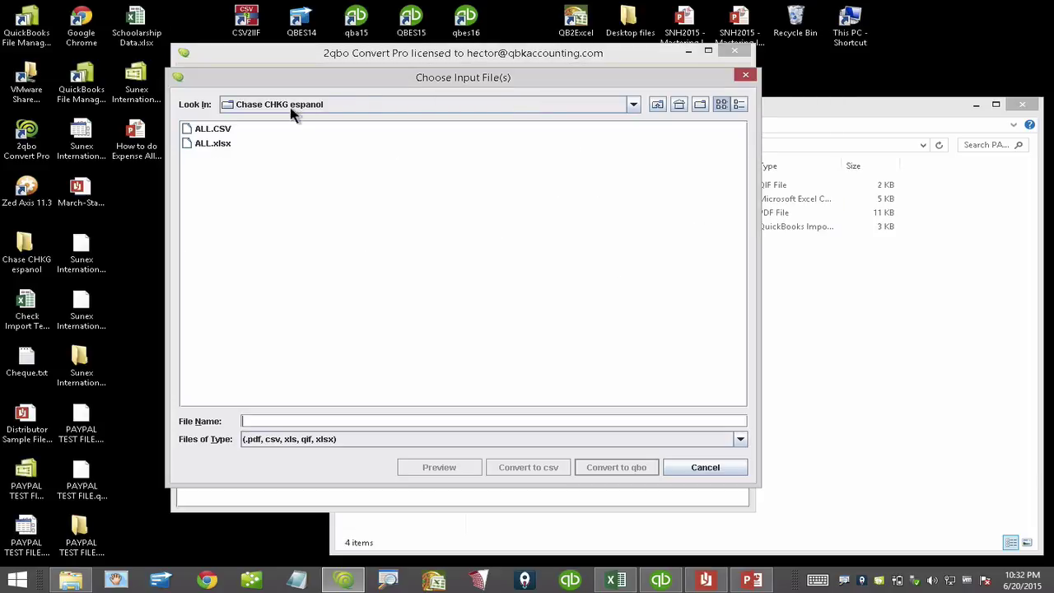
click(292, 113)
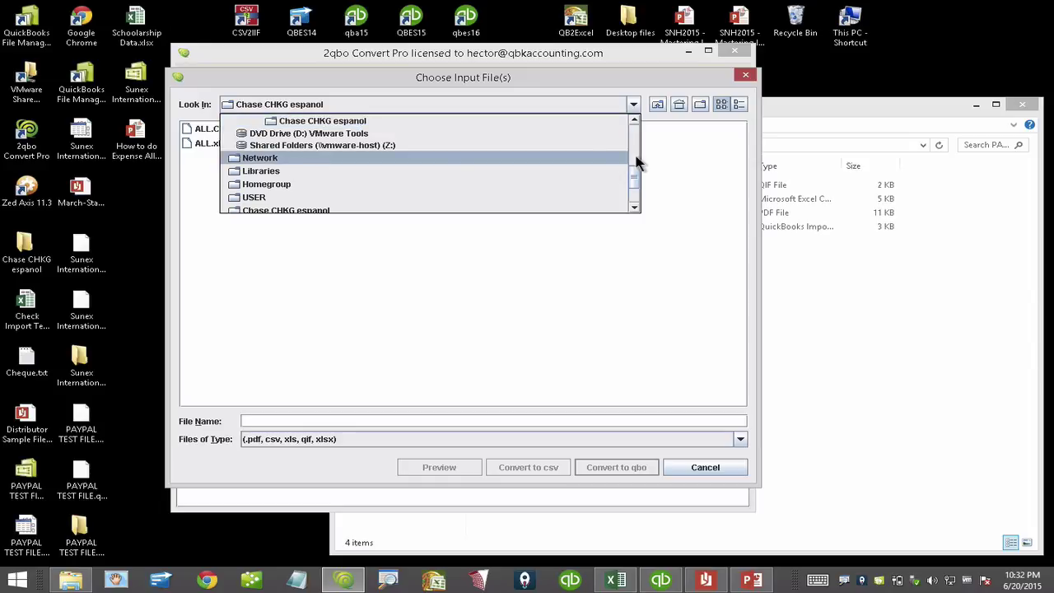
scroll(636, 189, down, 2)
click(278, 184)
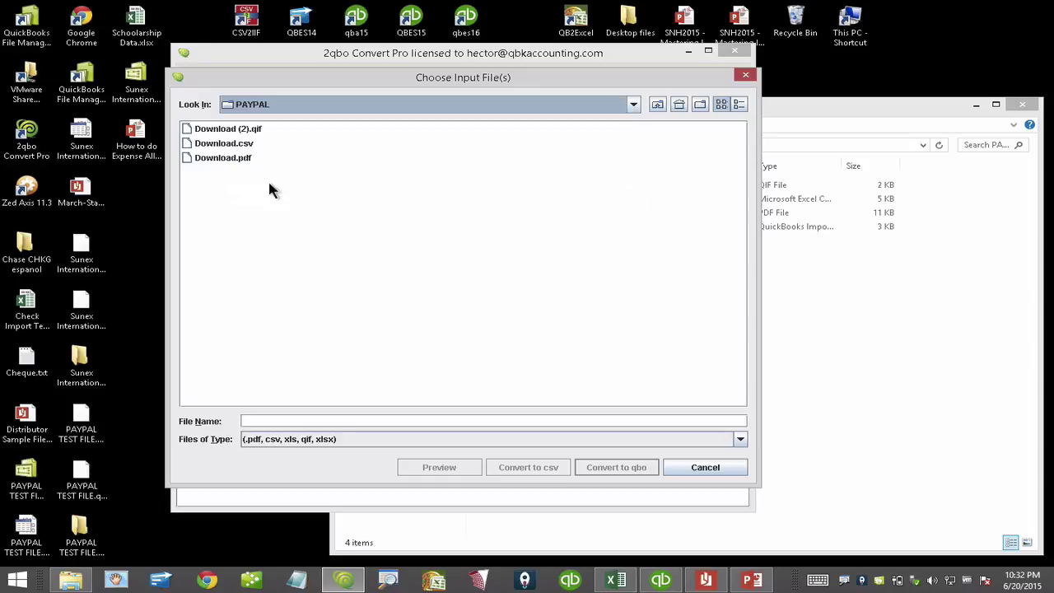
click(253, 134)
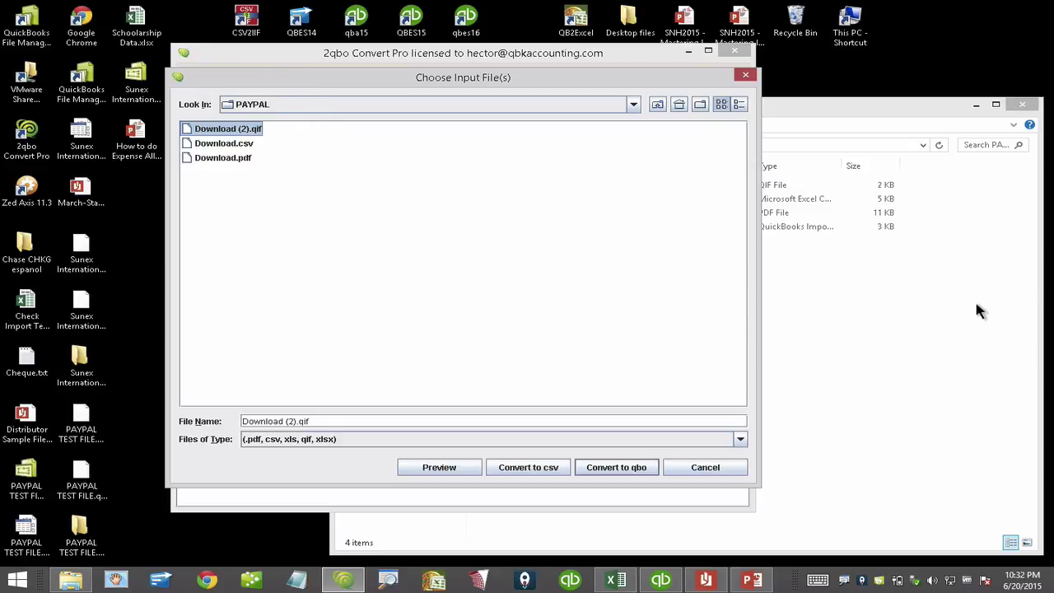
Switch to Excel and close Download.csv without saving its changes
click(616, 579)
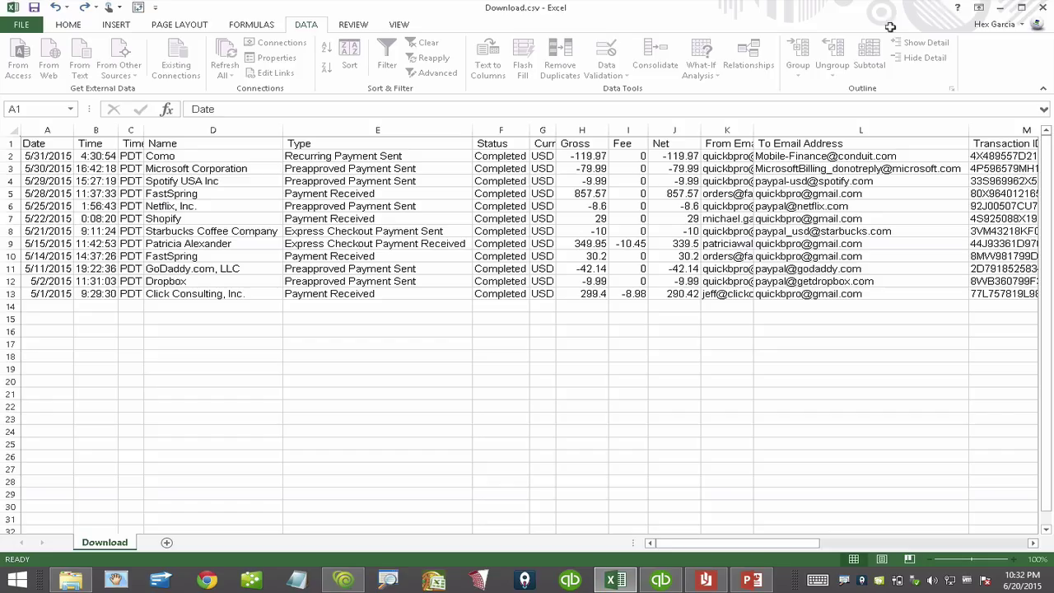
click(1042, 7)
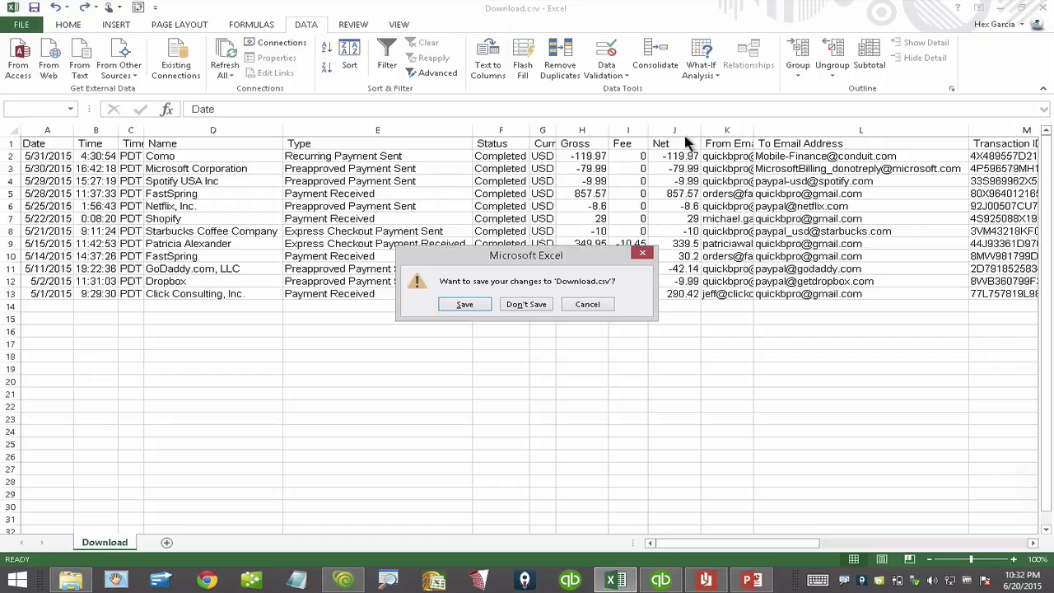
click(514, 304)
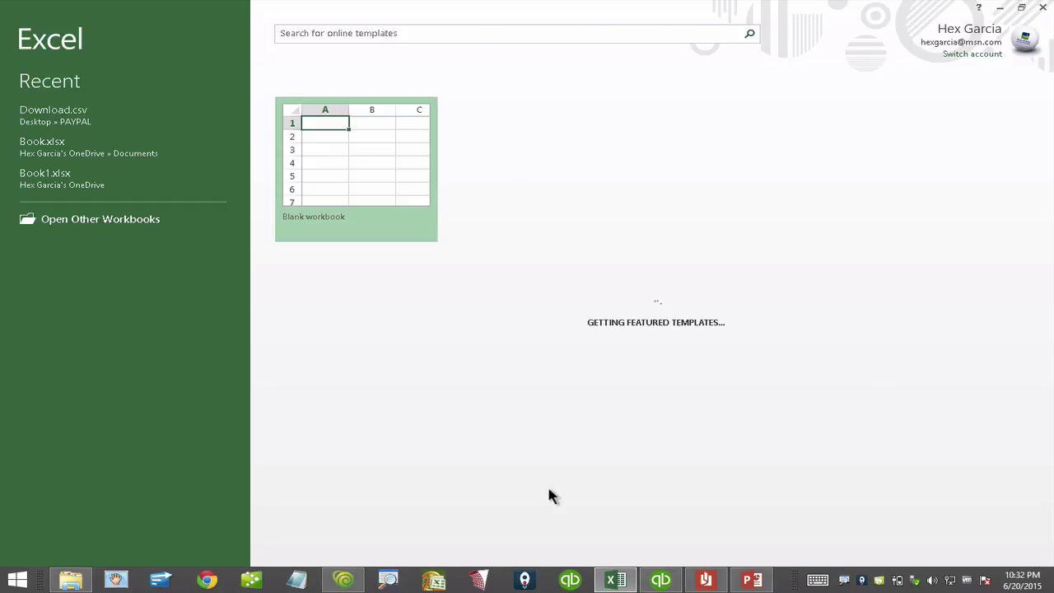
Open Download (2).qif from the PAYPAL folder in Excel
click(71, 579)
drag(547, 109, 863, 130)
click(856, 208)
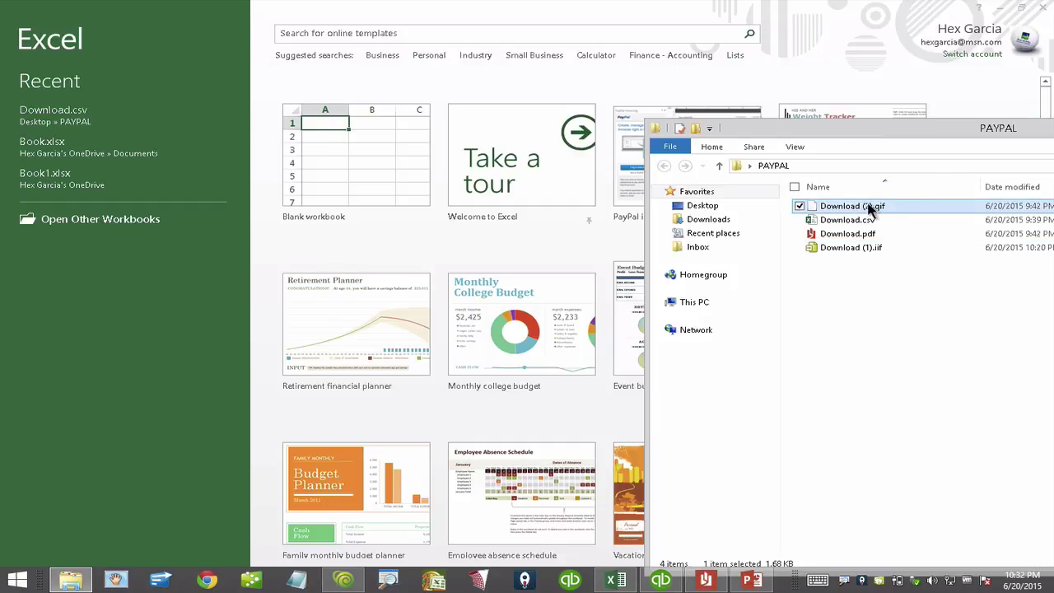
drag(871, 209, 298, 148)
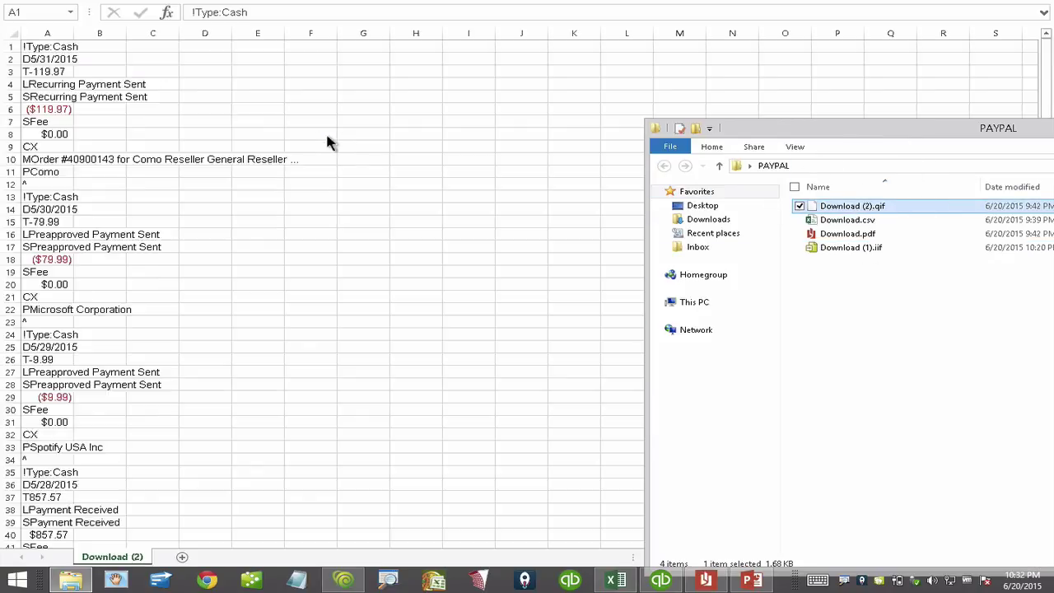
Widen column A of the QIF data and look through its transaction records
click(278, 135)
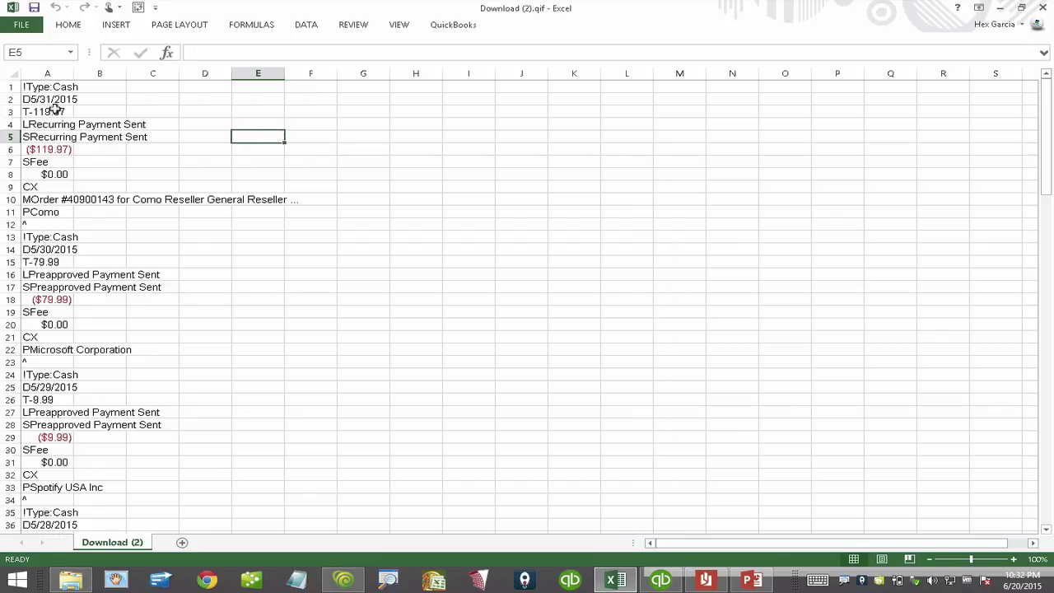
drag(71, 73, 329, 91)
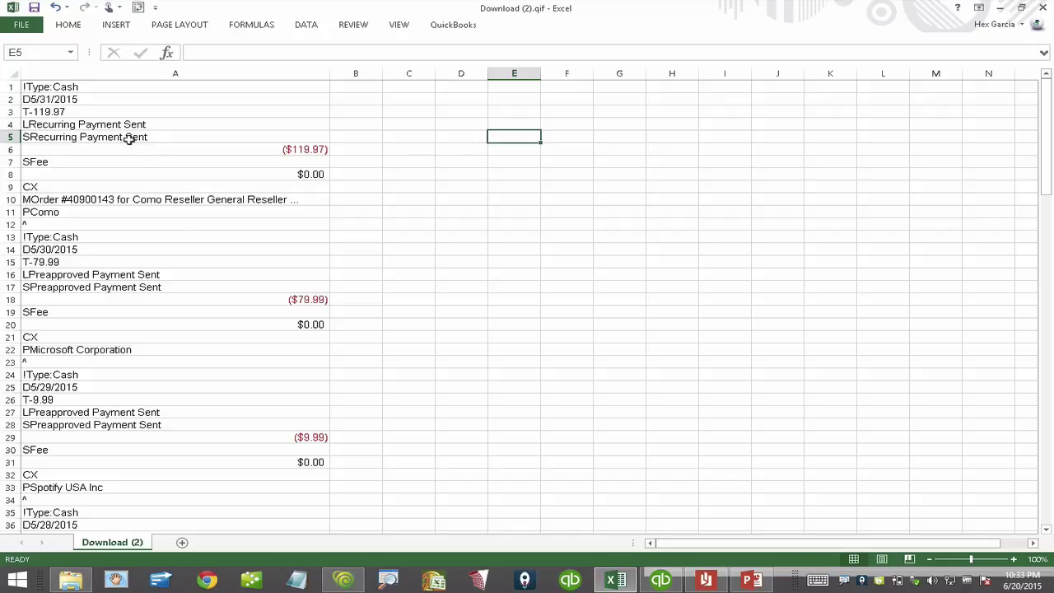
scroll(188, 255, down, 6)
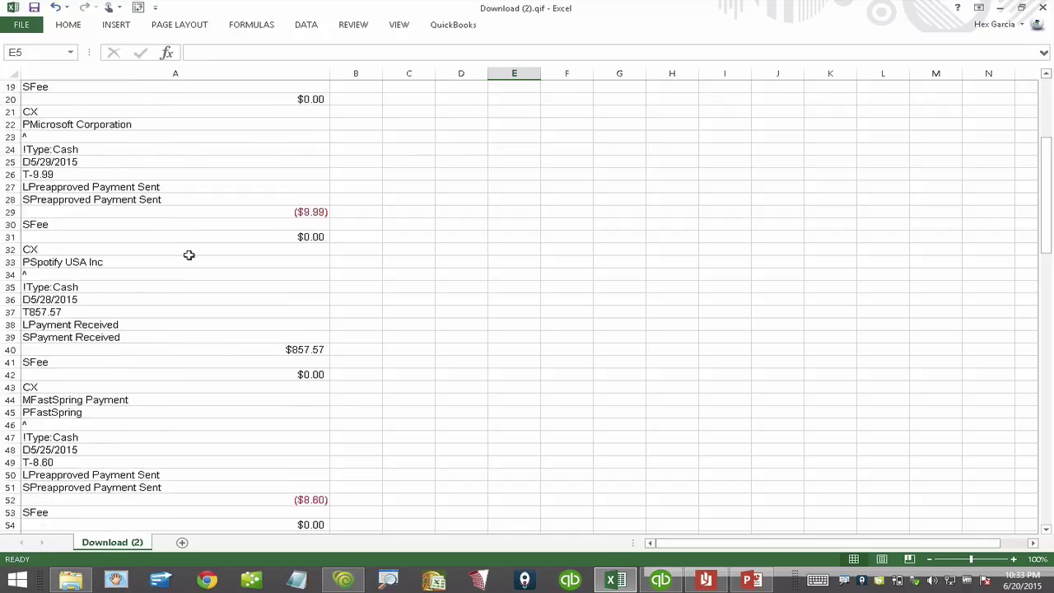
scroll(189, 255, down, 1)
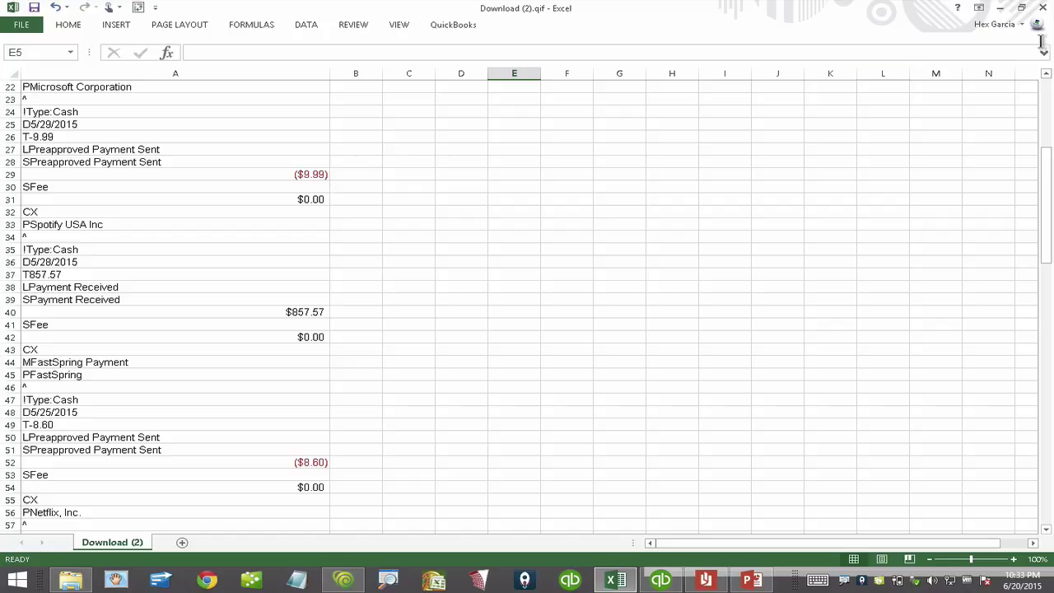
Close the QIF workbook without saving and close the PAYPAL folder window
key(ctrl+F4)
click(528, 302)
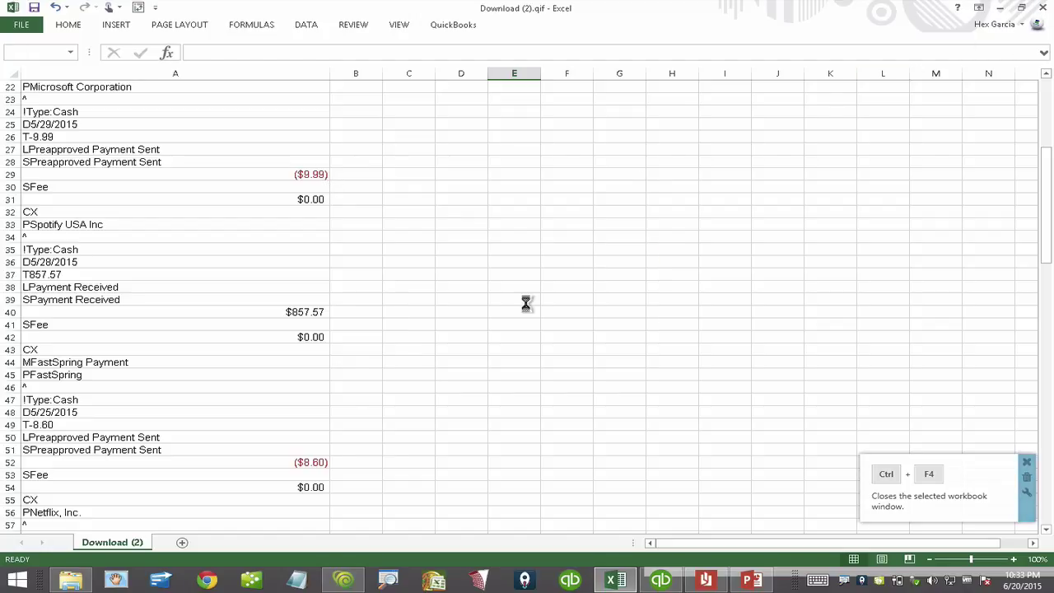
double_click(654, 128)
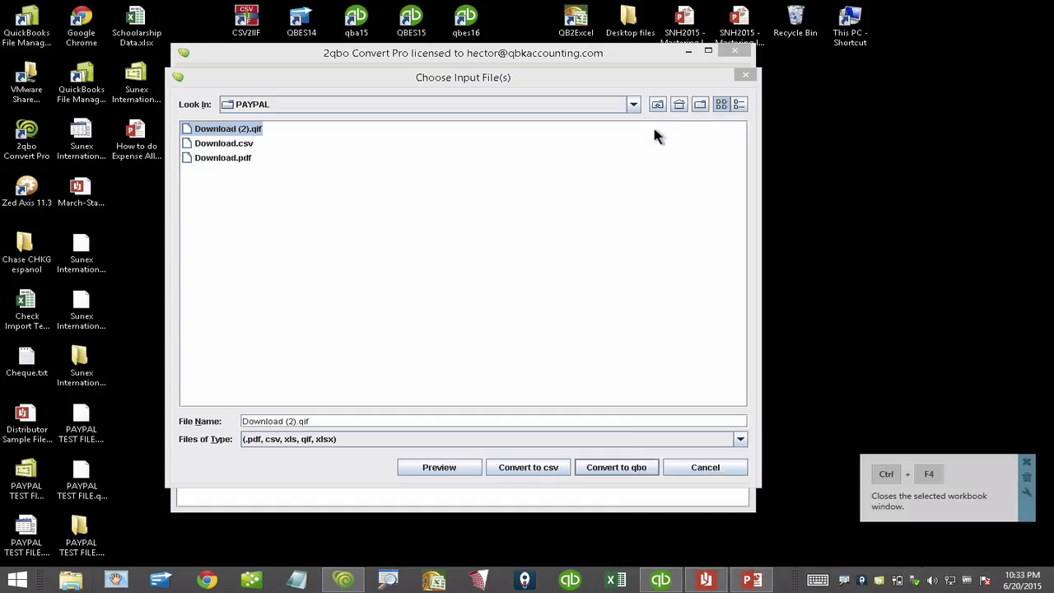
Convert Download (2).qif to a QBO file in 2qbo Convert Pro
drag(470, 74, 595, 96)
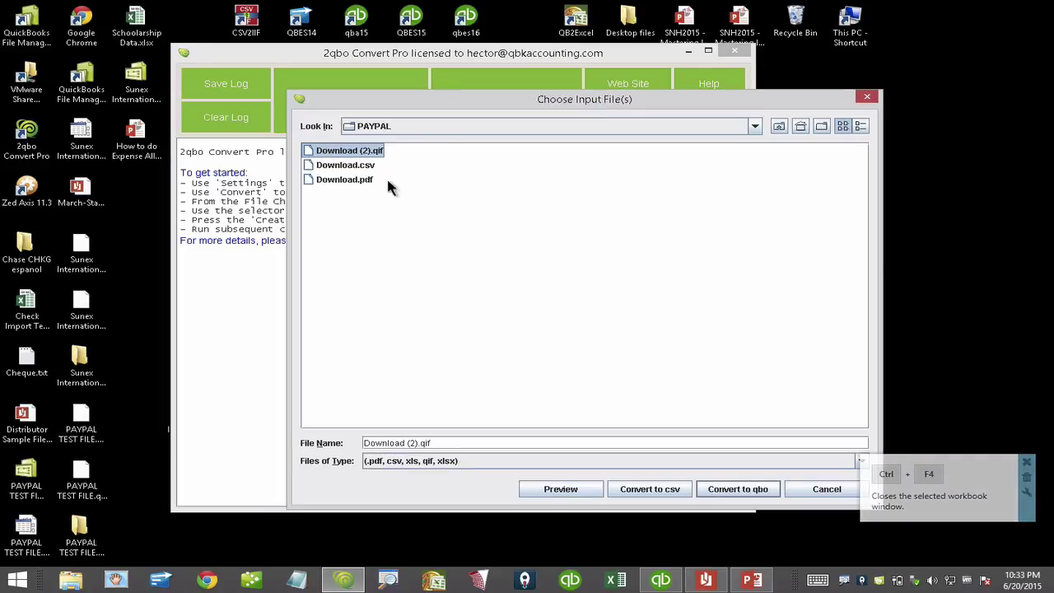
click(353, 152)
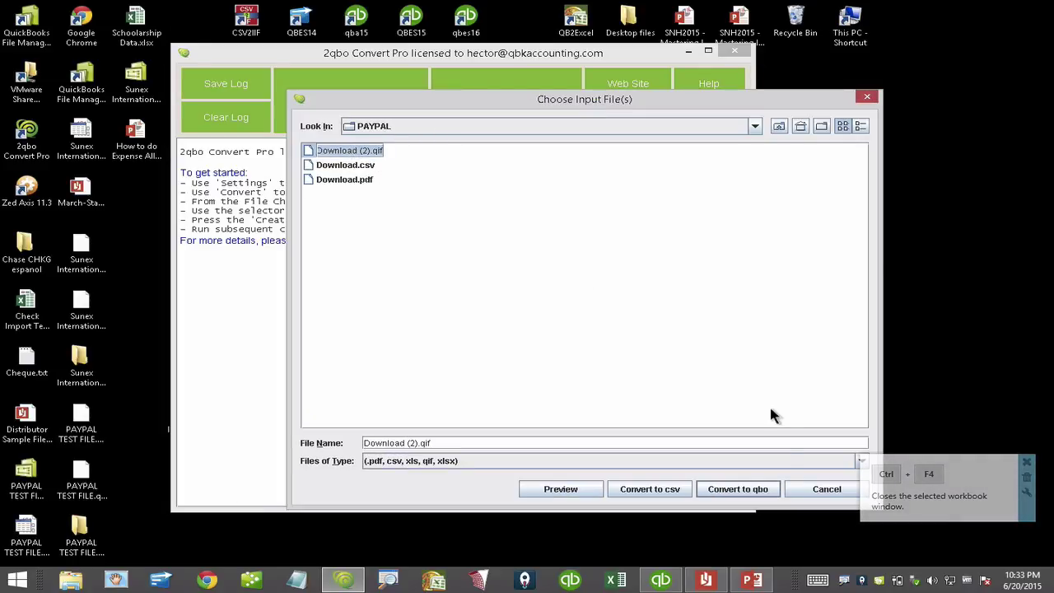
click(751, 492)
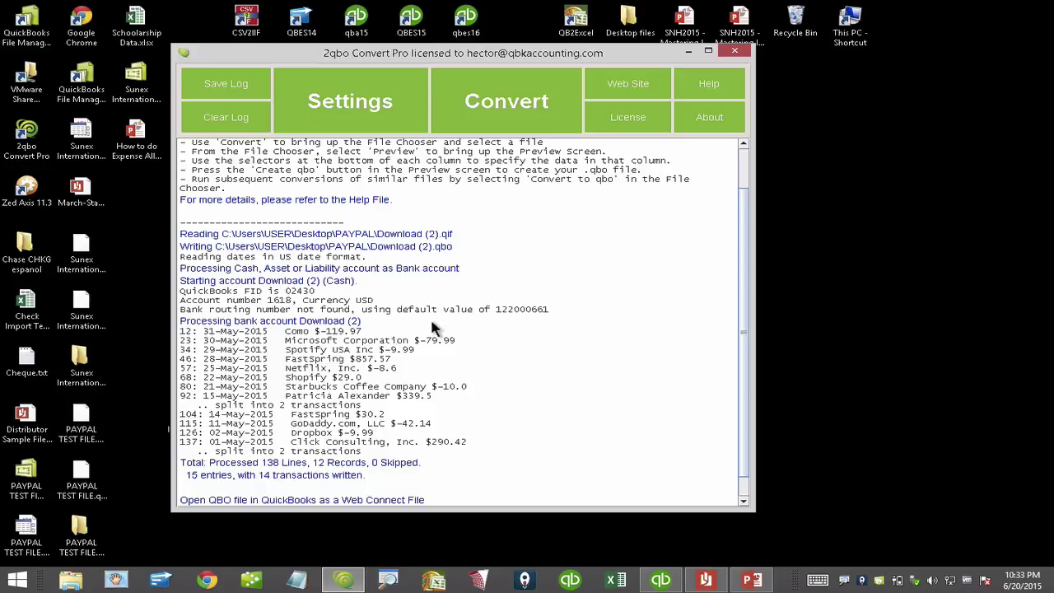
Switch to QuickBooks and import Download (2).qbo from the PAYPAL folder as a Web Connect file
click(660, 579)
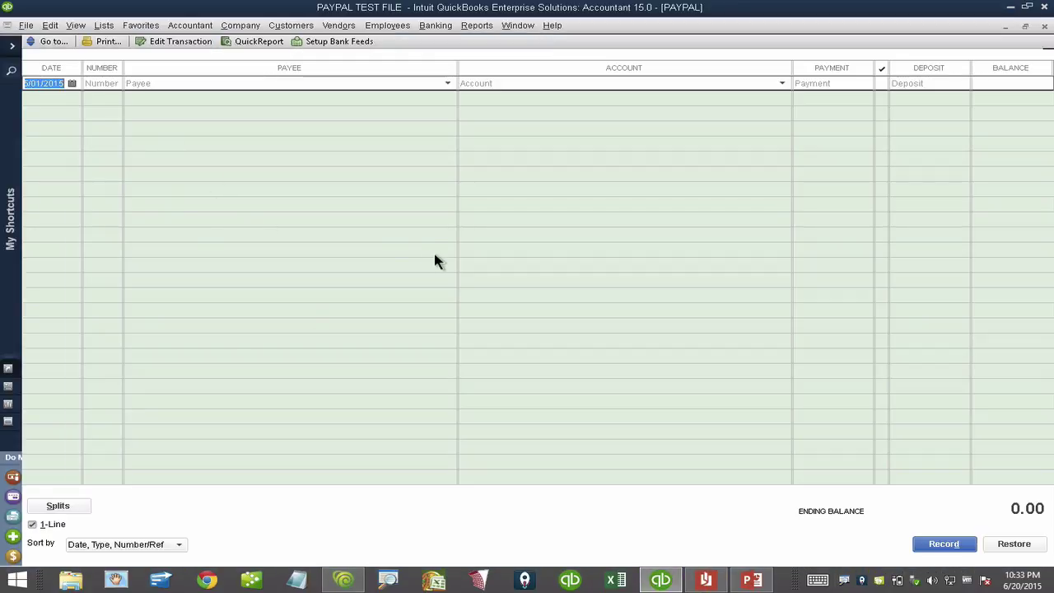
click(434, 25)
click(494, 157)
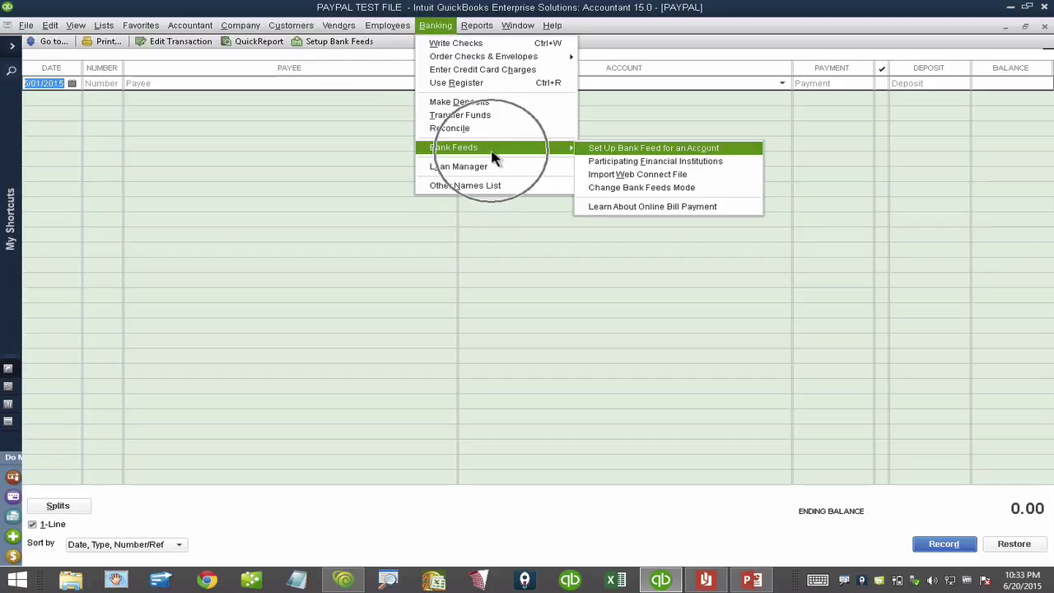
click(623, 177)
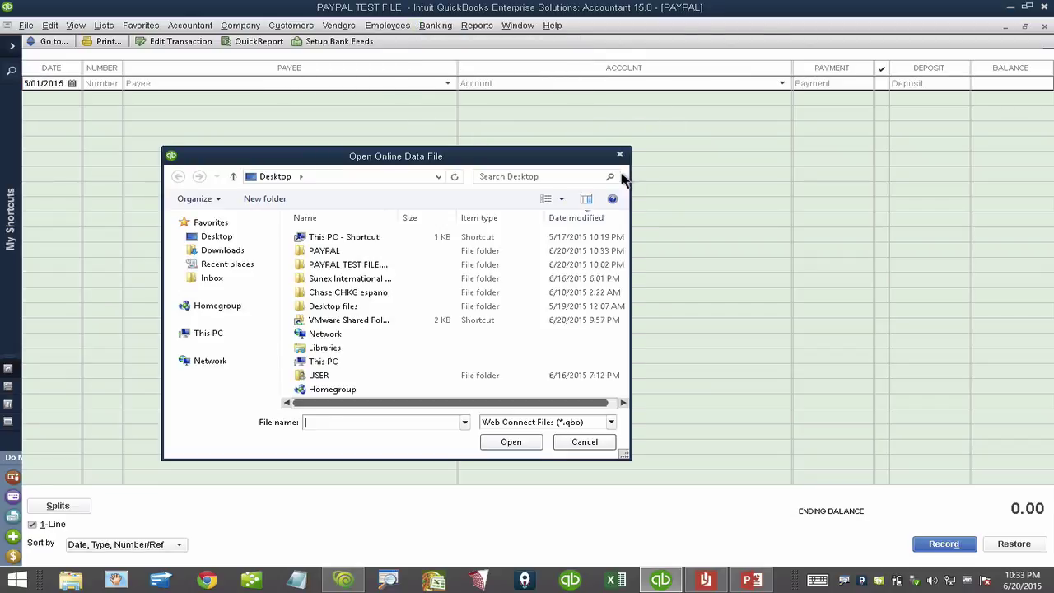
double_click(329, 251)
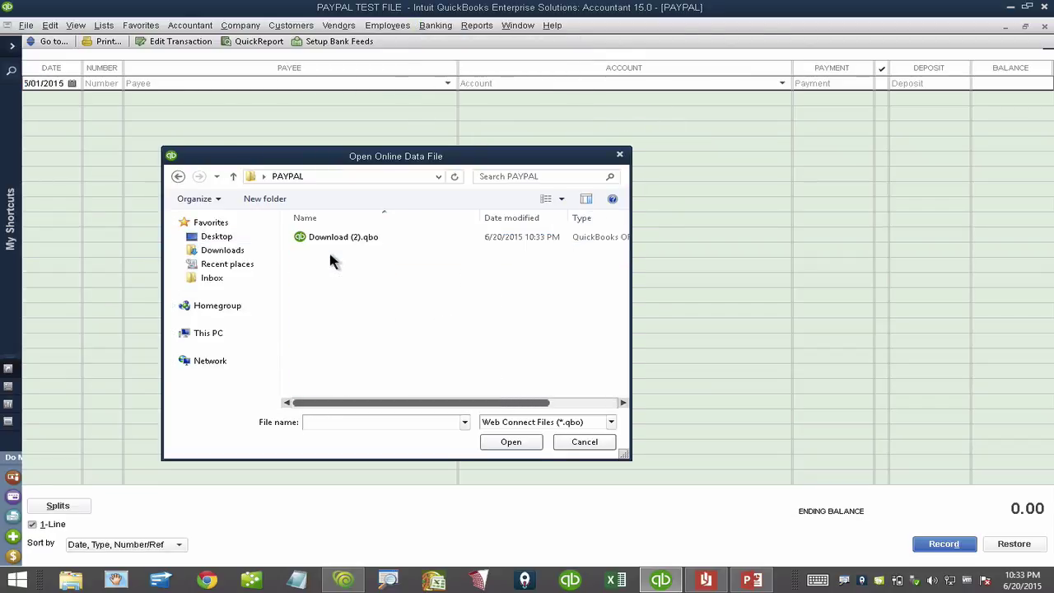
click(359, 240)
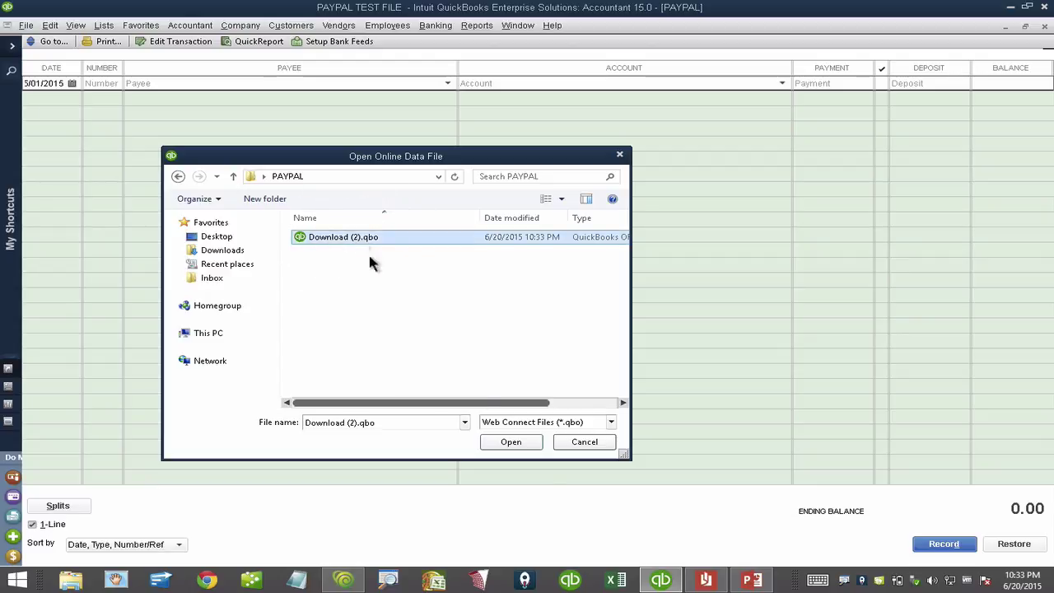
click(511, 442)
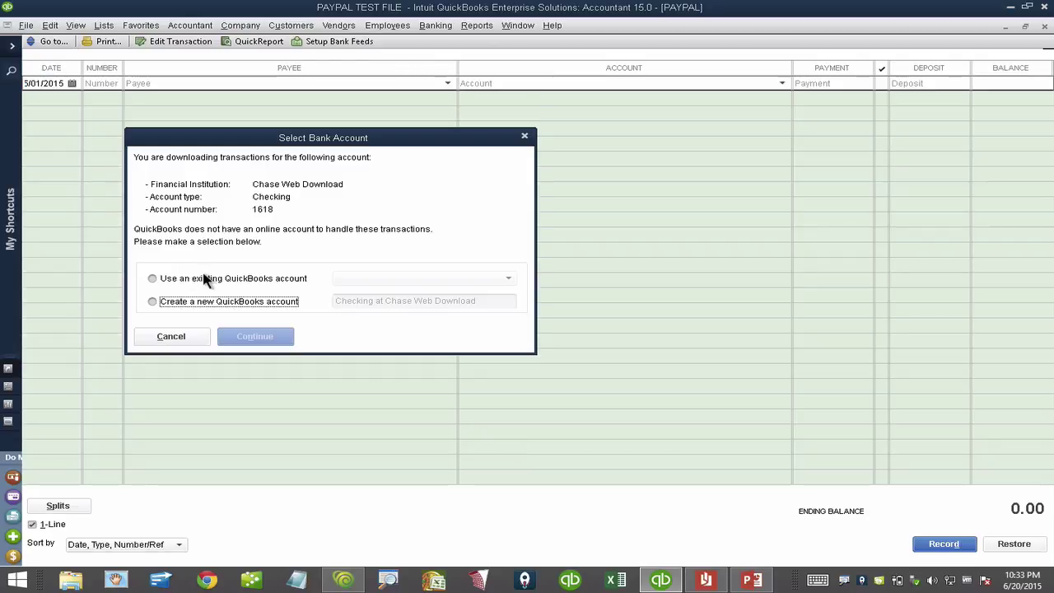
Assign the downloaded transactions to the existing PAYPAL account and open its bank feed transaction list maximized
click(155, 279)
click(376, 279)
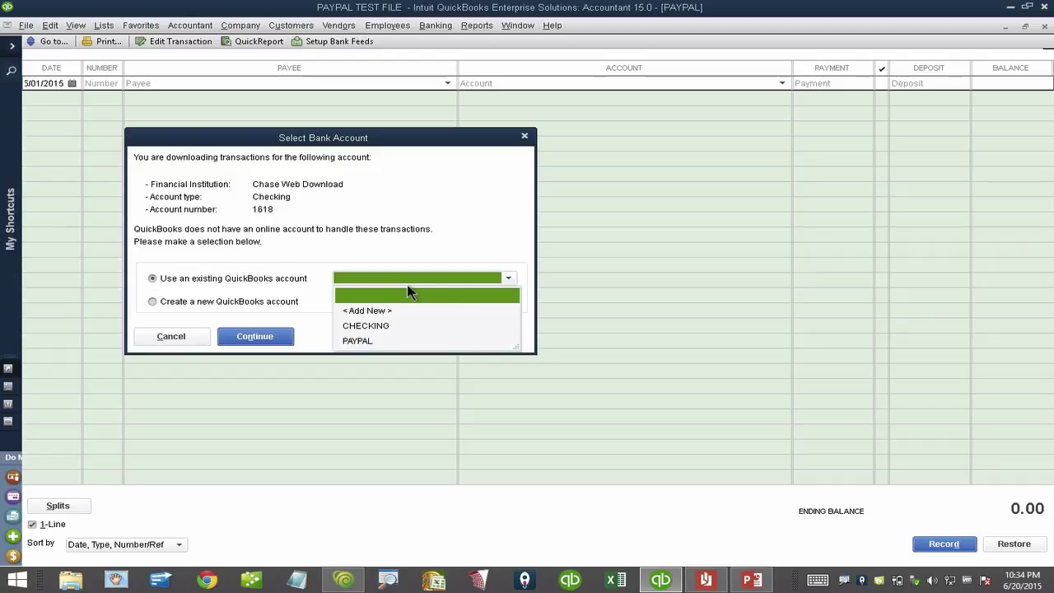
click(380, 346)
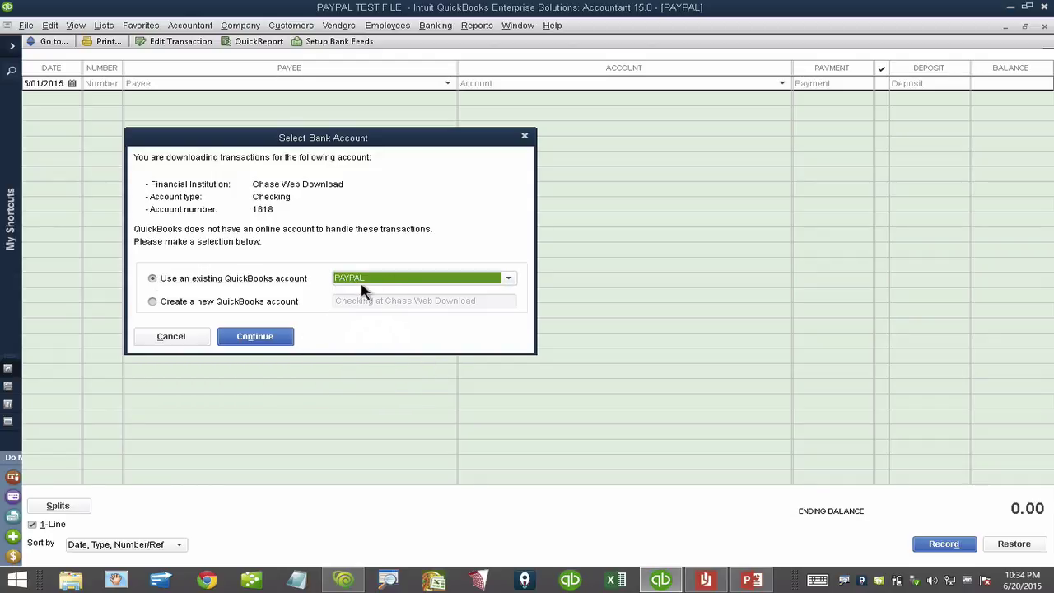
click(271, 334)
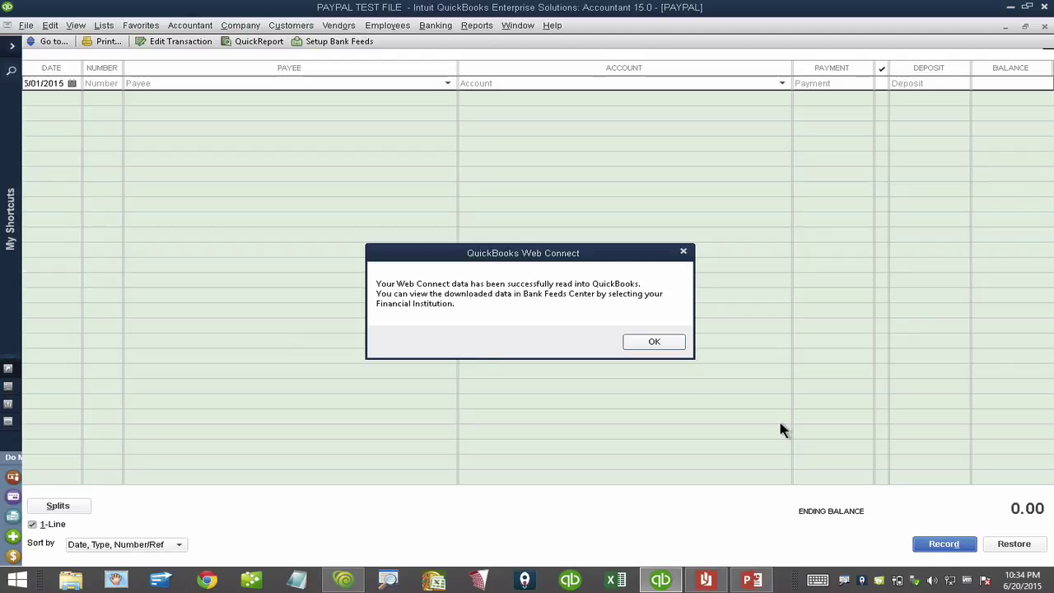
click(654, 340)
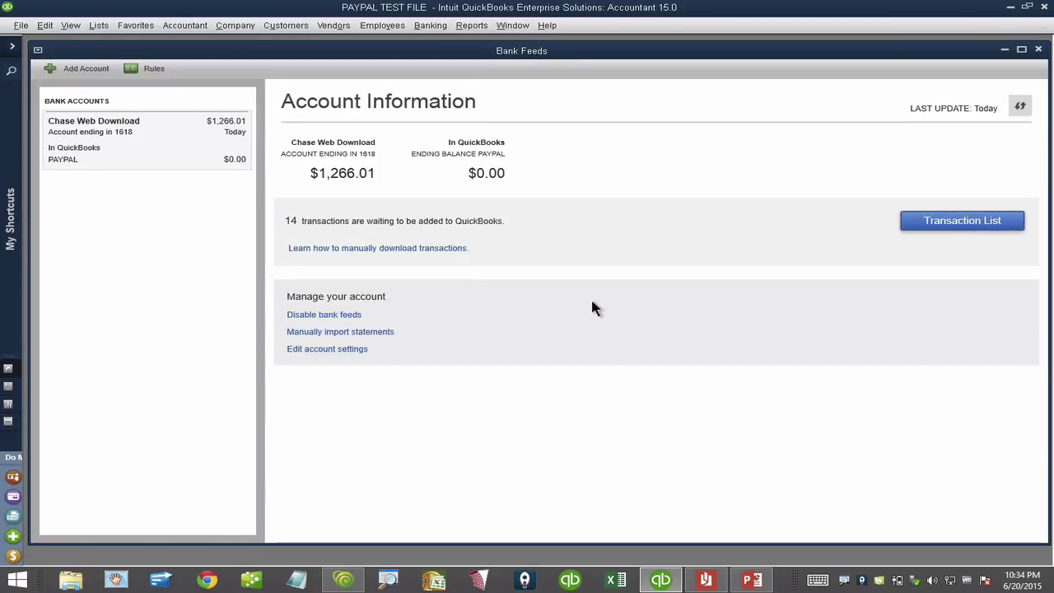
click(971, 226)
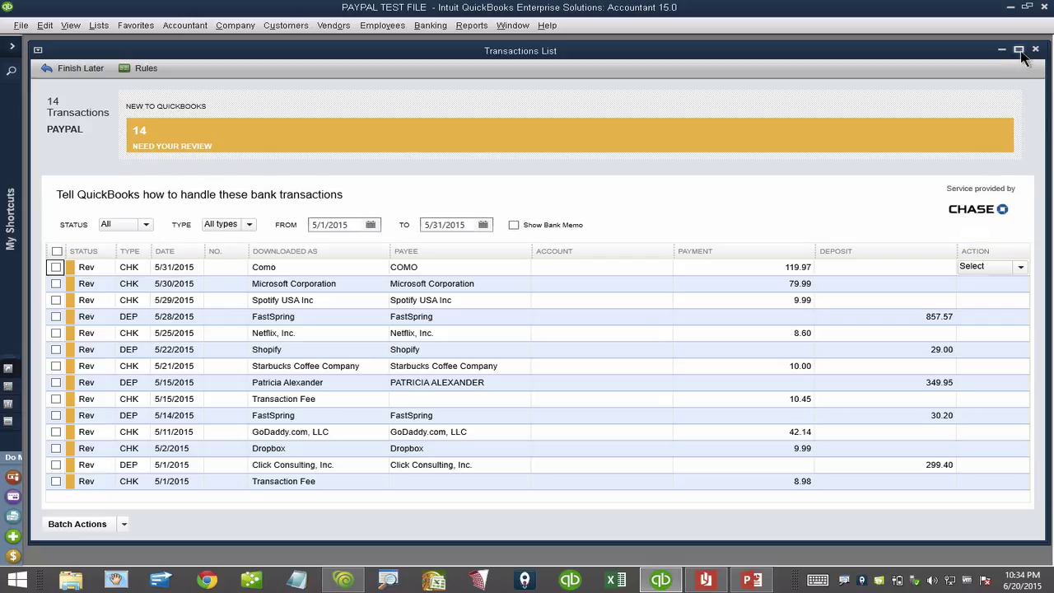
click(1018, 50)
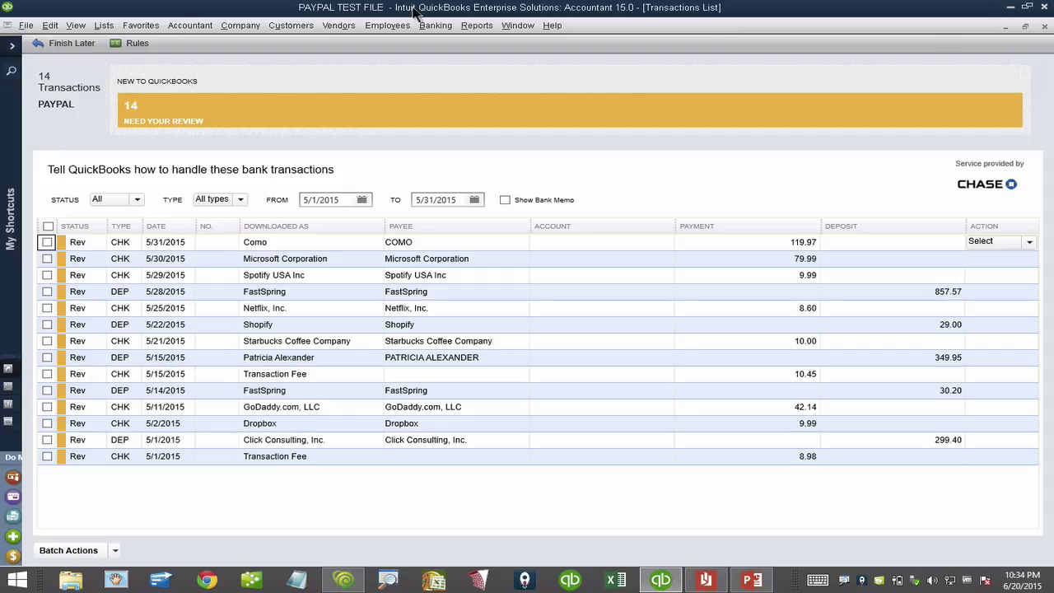
Page back through the existing customer invoices to invoice 1 and close the invoice form
click(280, 28)
click(310, 94)
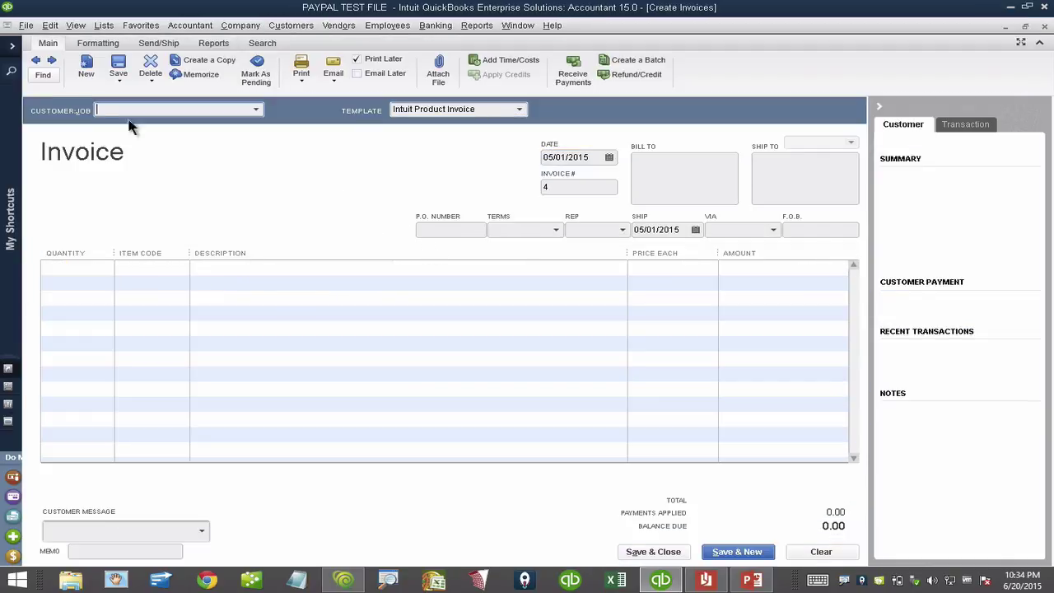
click(36, 63)
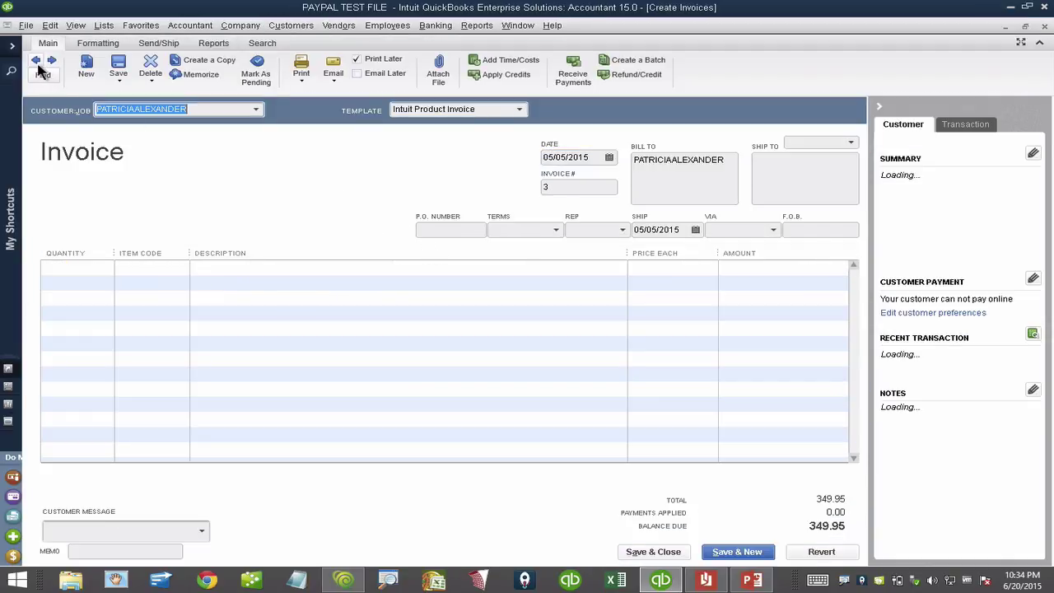
click(37, 64)
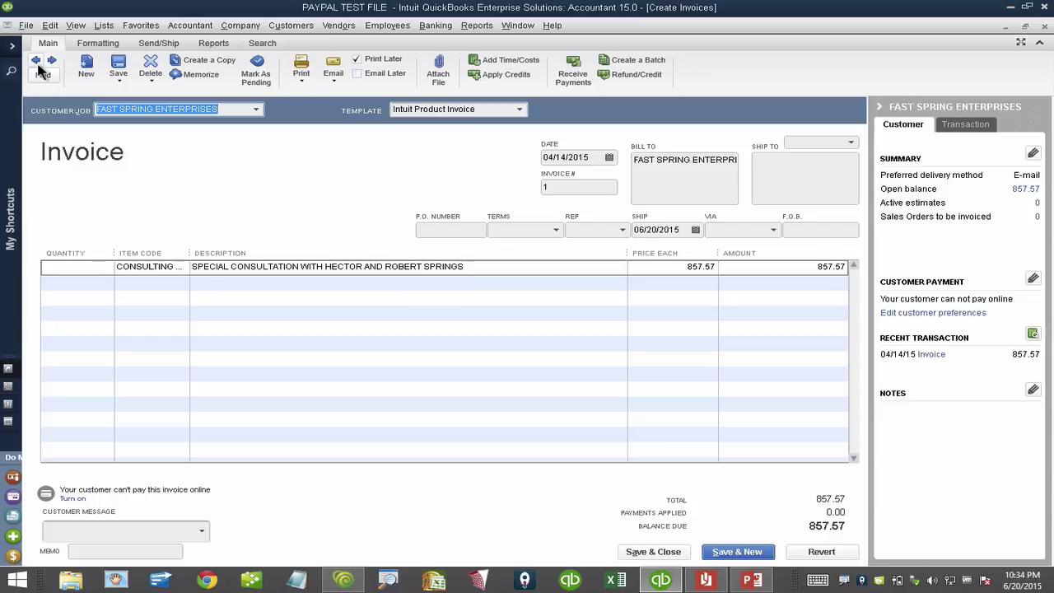
click(1043, 29)
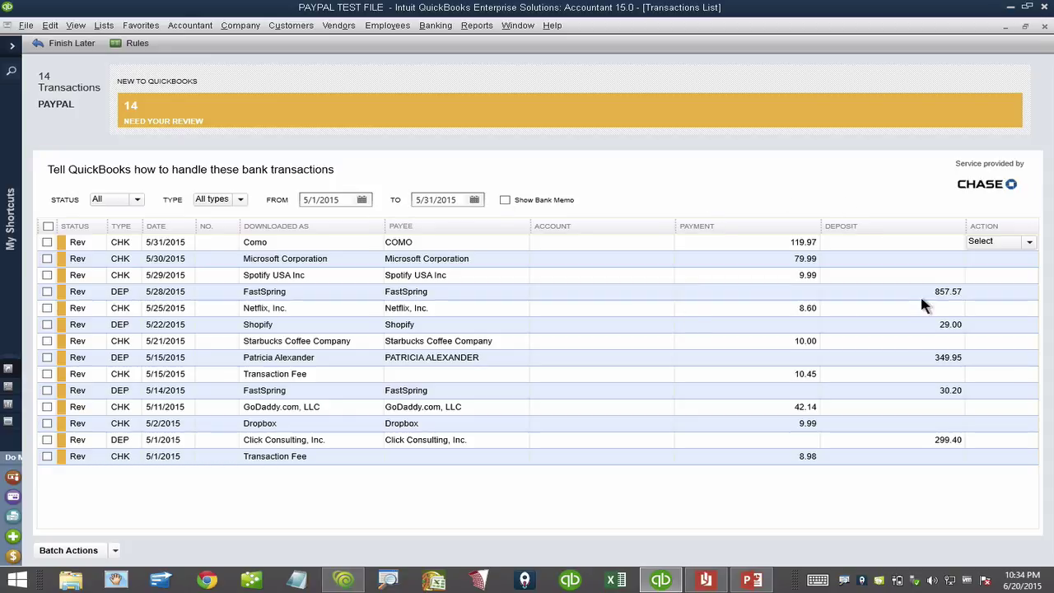
Sort the downloaded transactions by deposit amount and review the three largest deposits
click(875, 229)
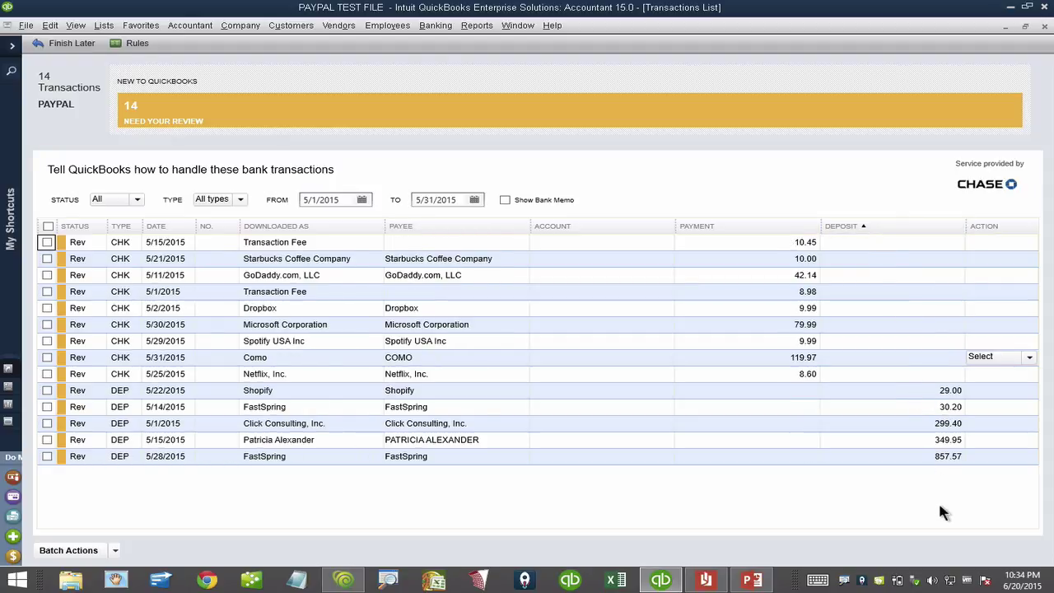
click(951, 424)
click(951, 442)
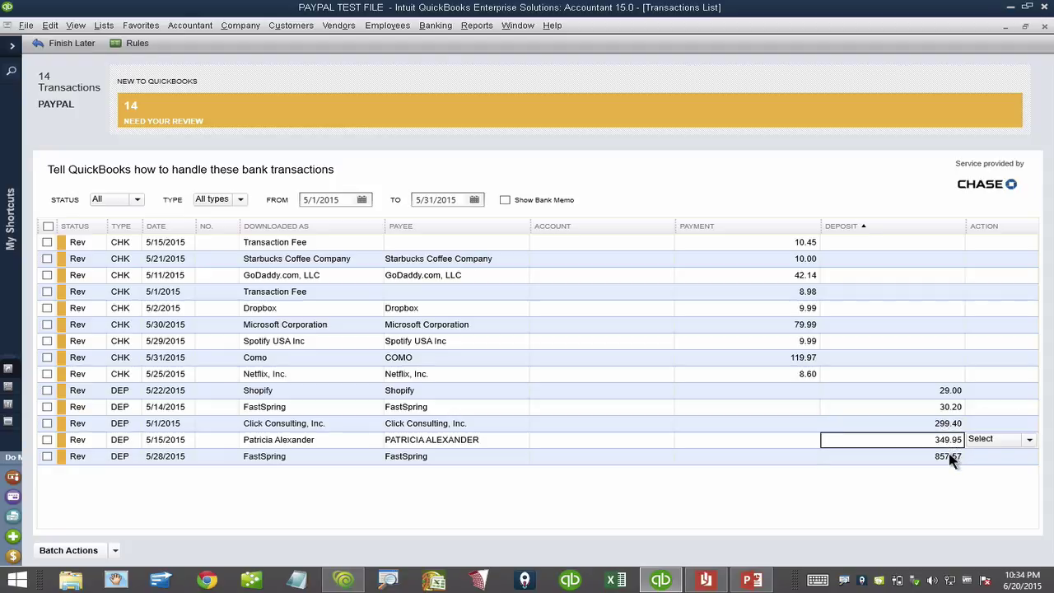
click(951, 457)
click(950, 425)
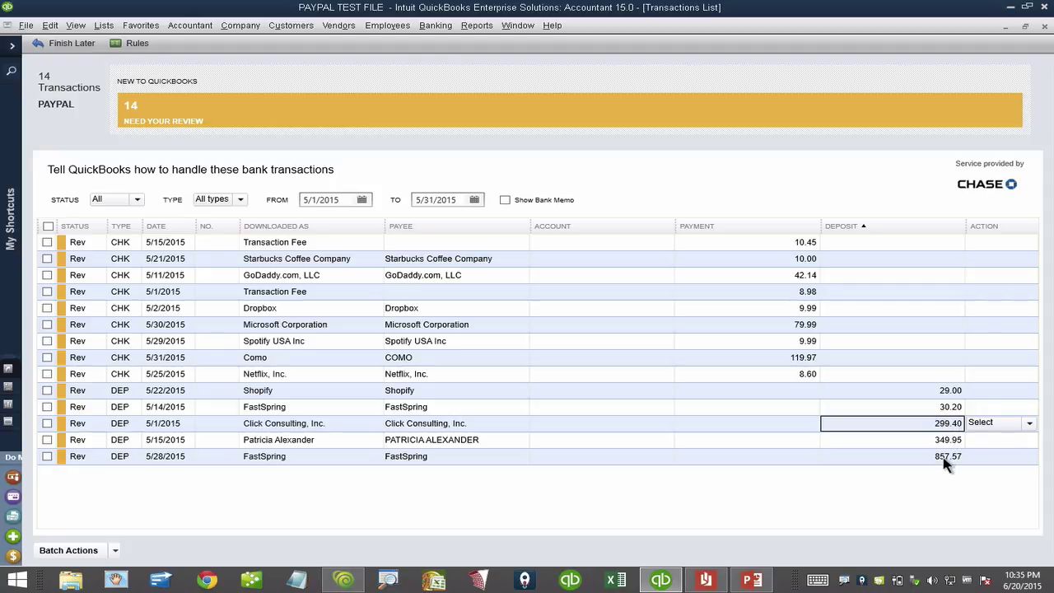
Add the 857.57 FastSpring deposit with more details, applying it to open invoice 1, and accept the proposed renaming rule
click(945, 459)
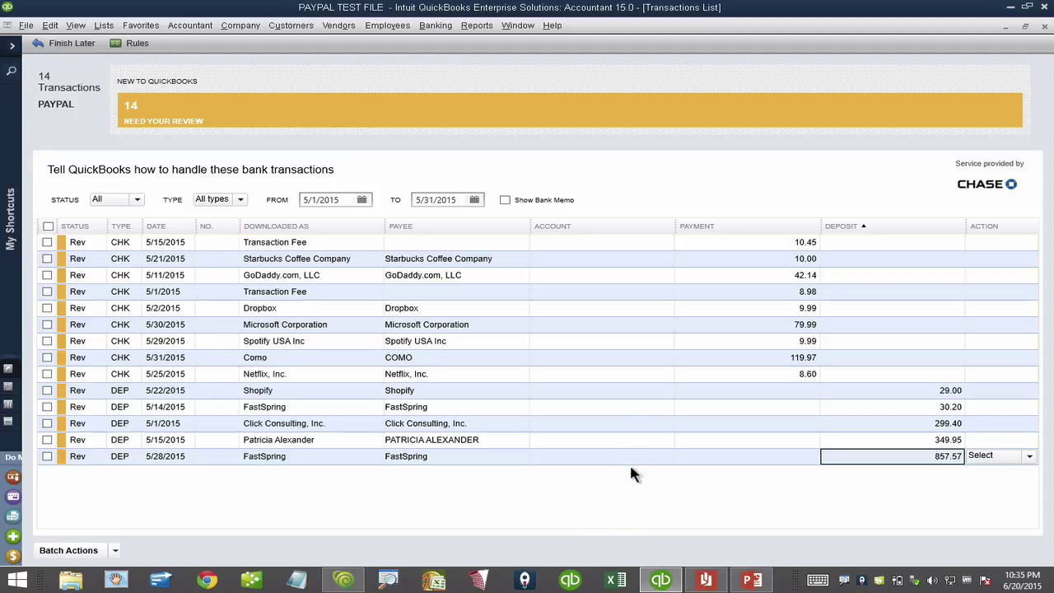
click(1028, 457)
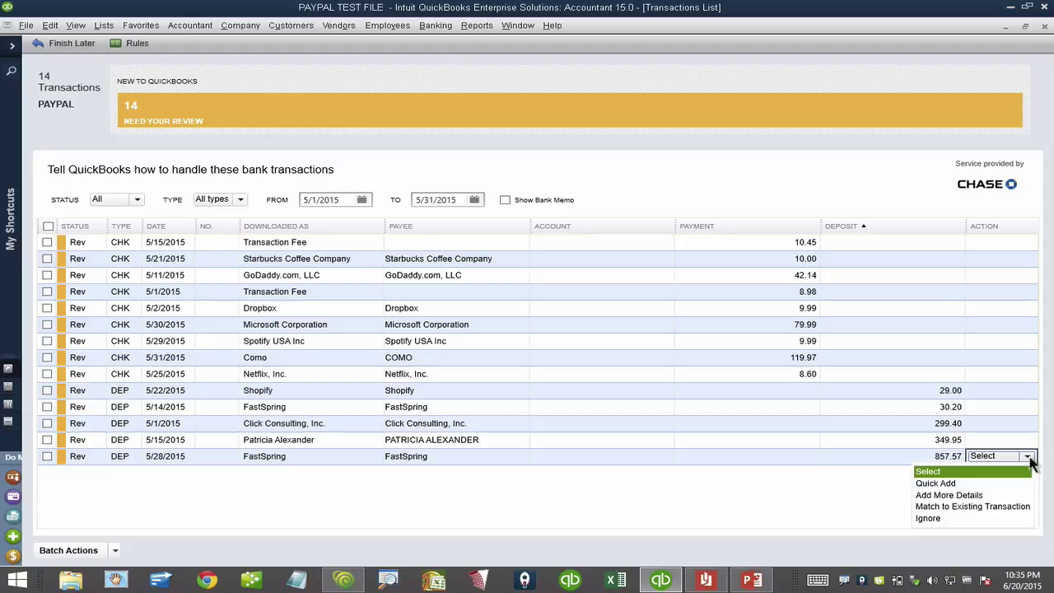
click(955, 495)
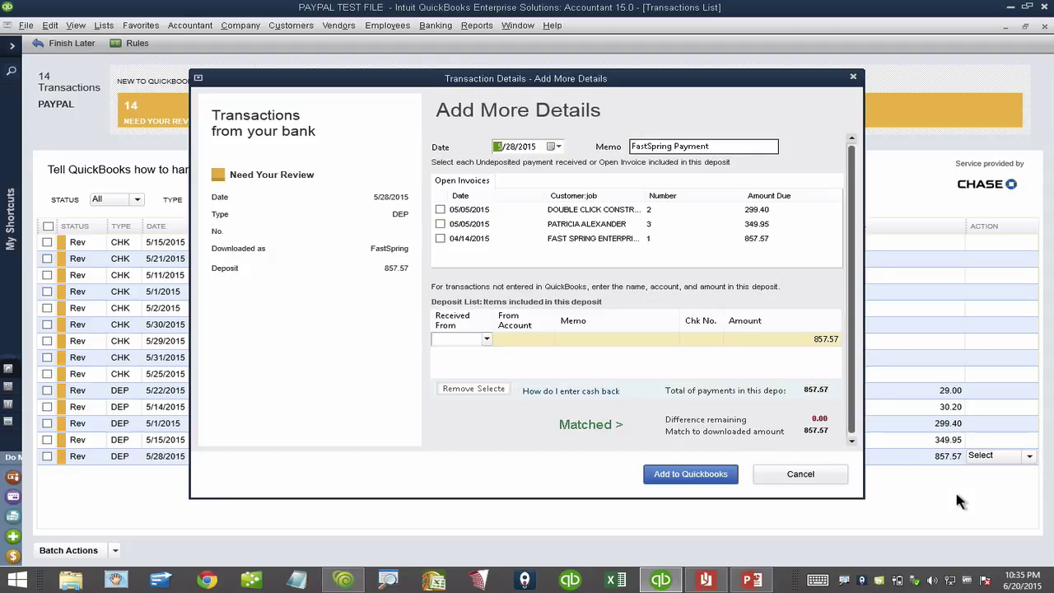
click(440, 239)
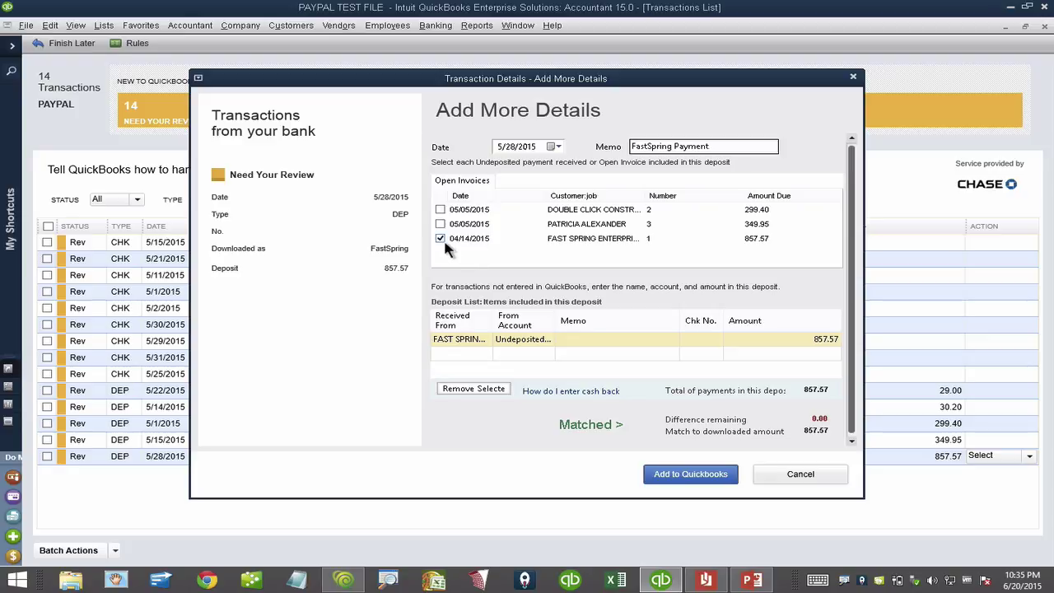
click(696, 475)
click(592, 332)
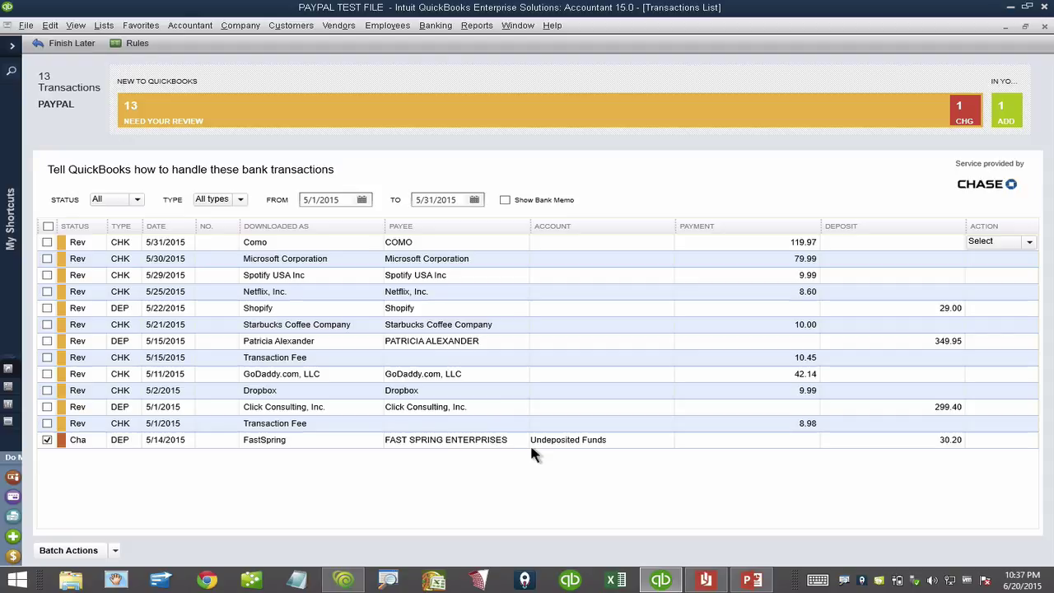
Open customer invoice 2 for Double Click Construction, receive its full payment, and save and close the payment
click(418, 410)
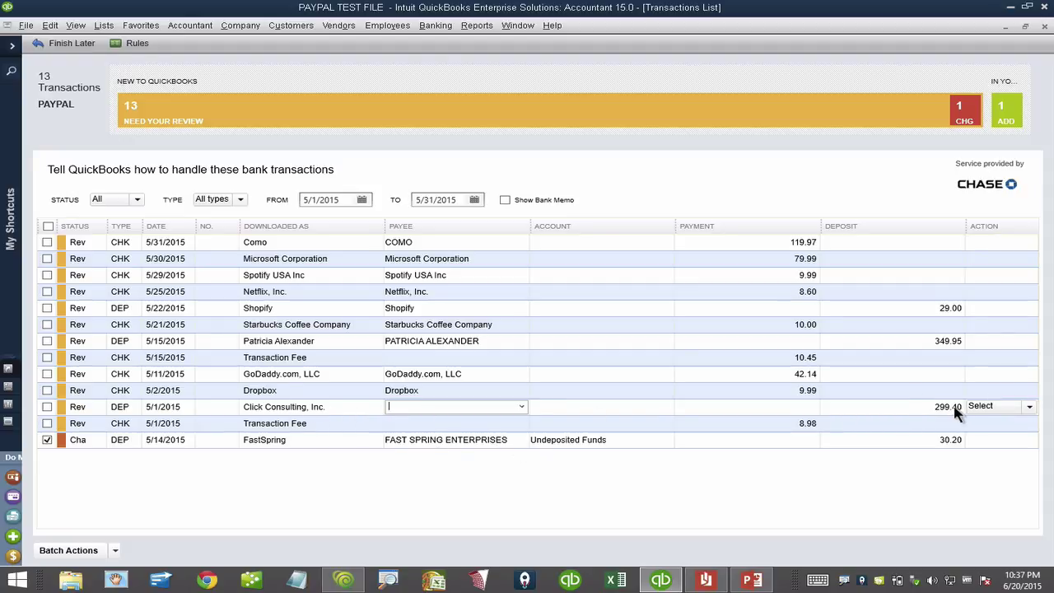
click(240, 25)
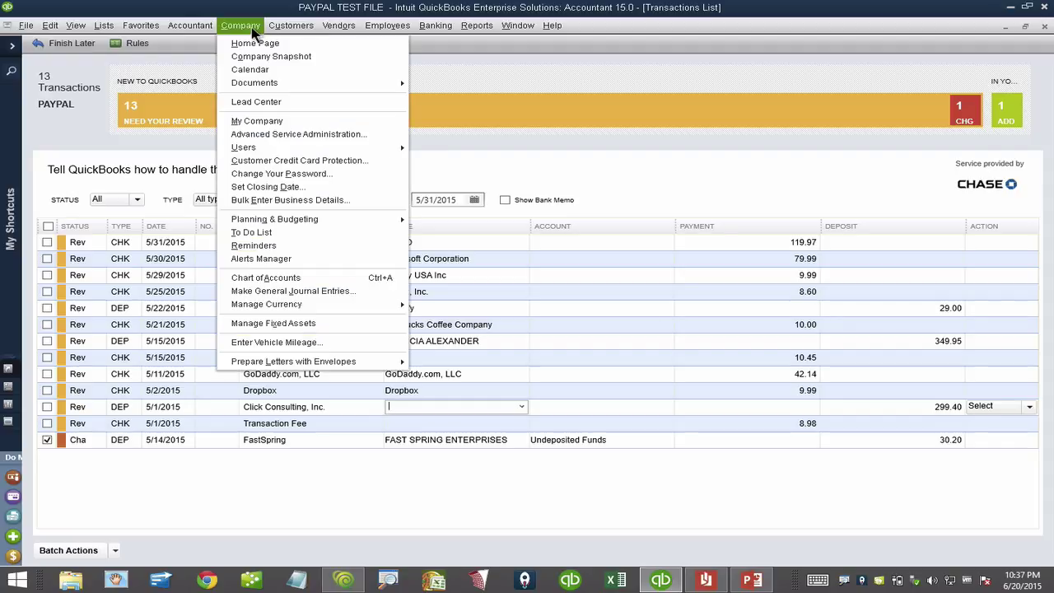
click(305, 93)
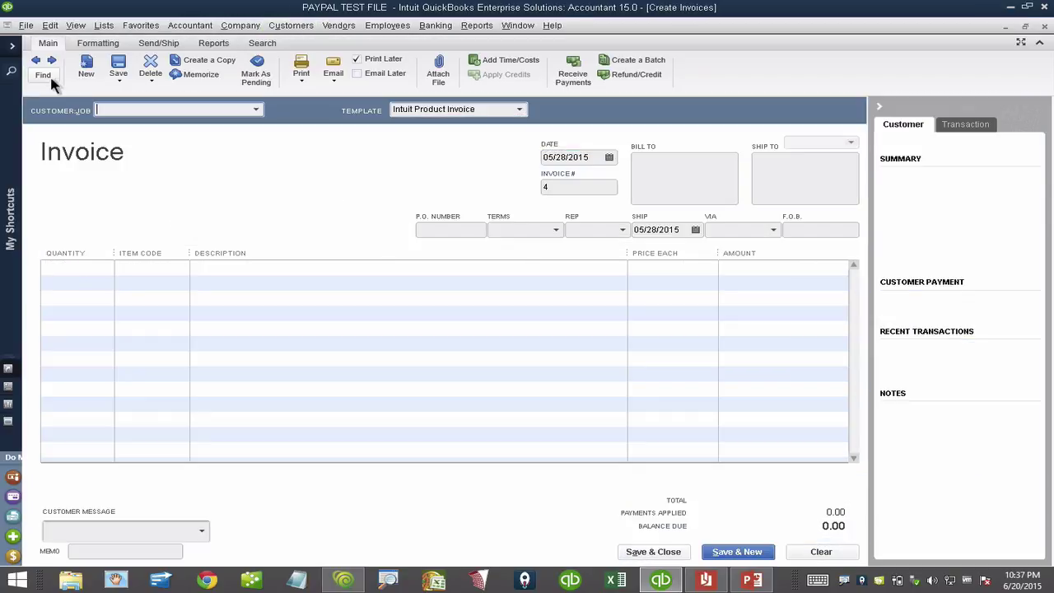
click(37, 62)
click(37, 62)
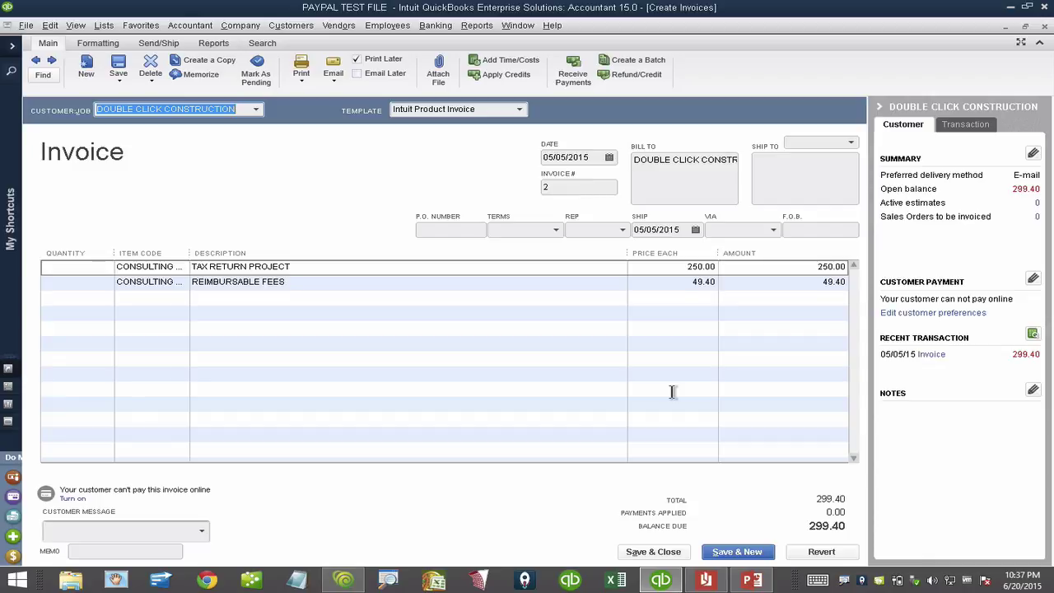
click(574, 78)
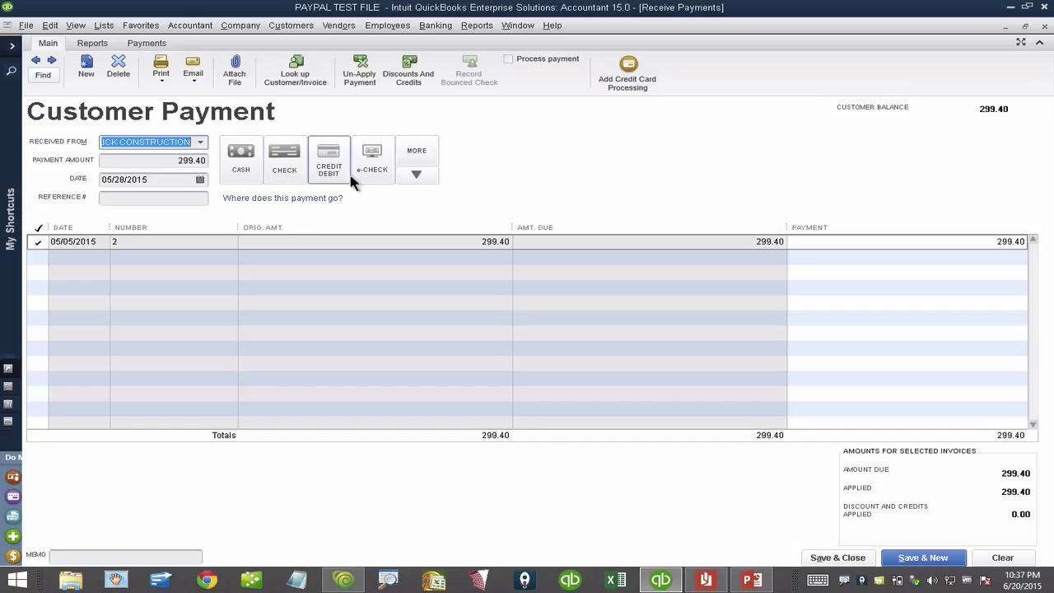
click(833, 558)
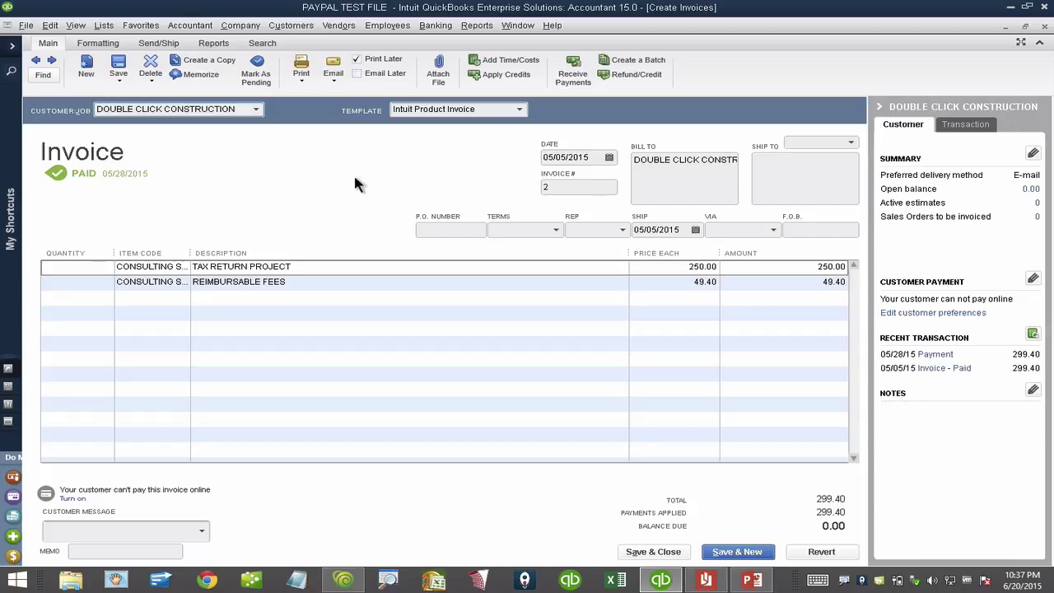
Return to Bank Feeds and reopen the PAYPAL account's transaction list
click(518, 25)
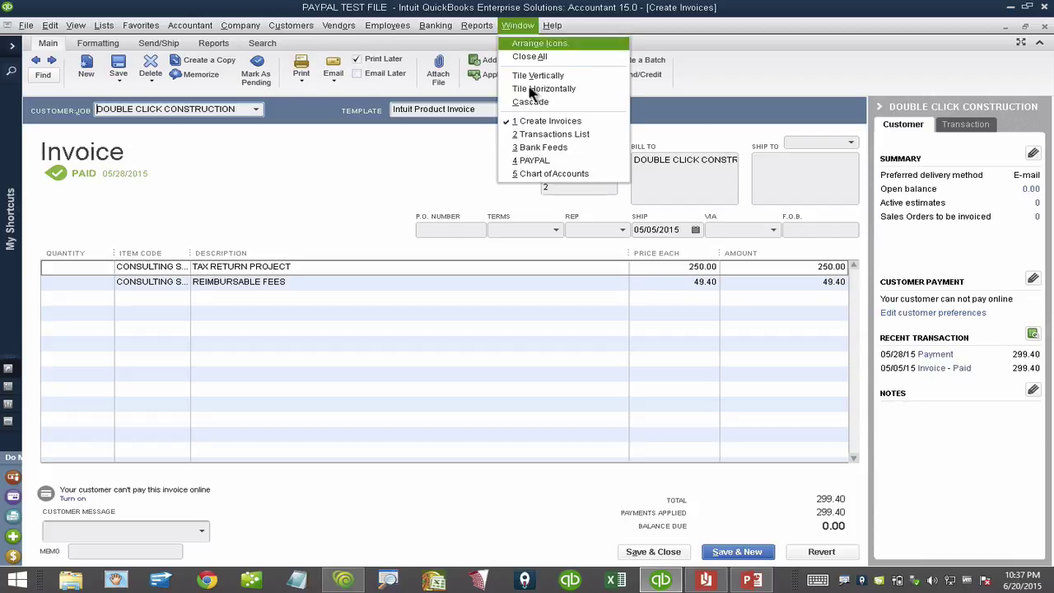
click(535, 153)
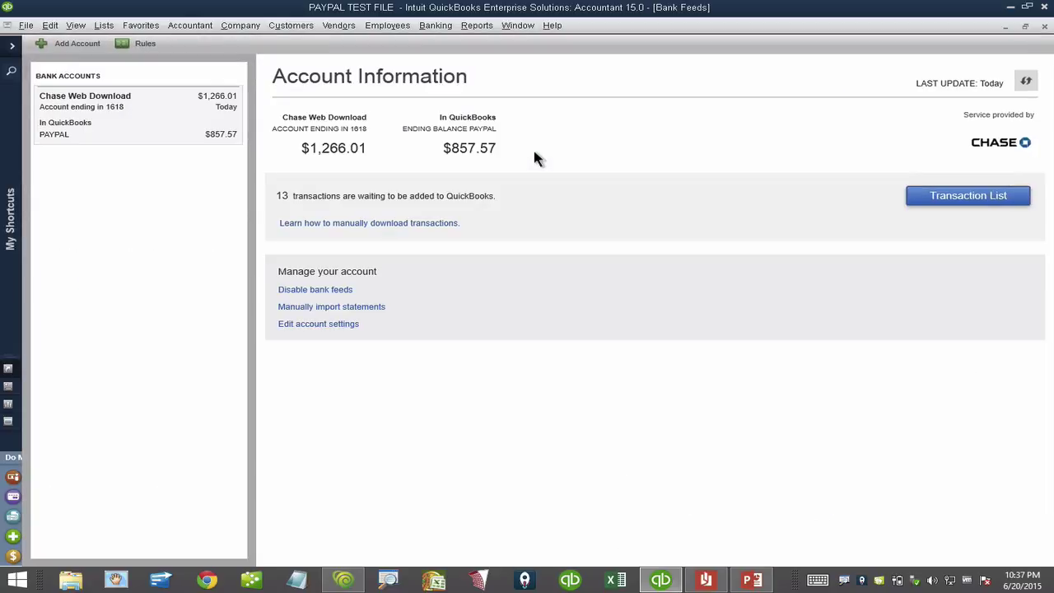
click(964, 198)
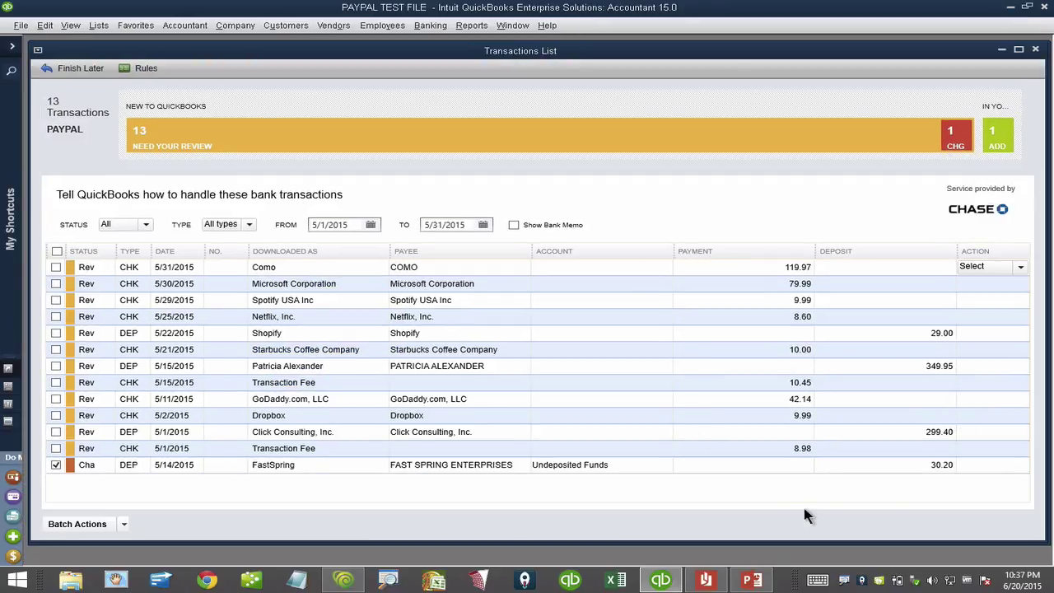
Add the Click Consulting, Inc. deposit with more details, selecting the Double Click Construction payment in Undeposited Funds, and accept the rule
click(352, 433)
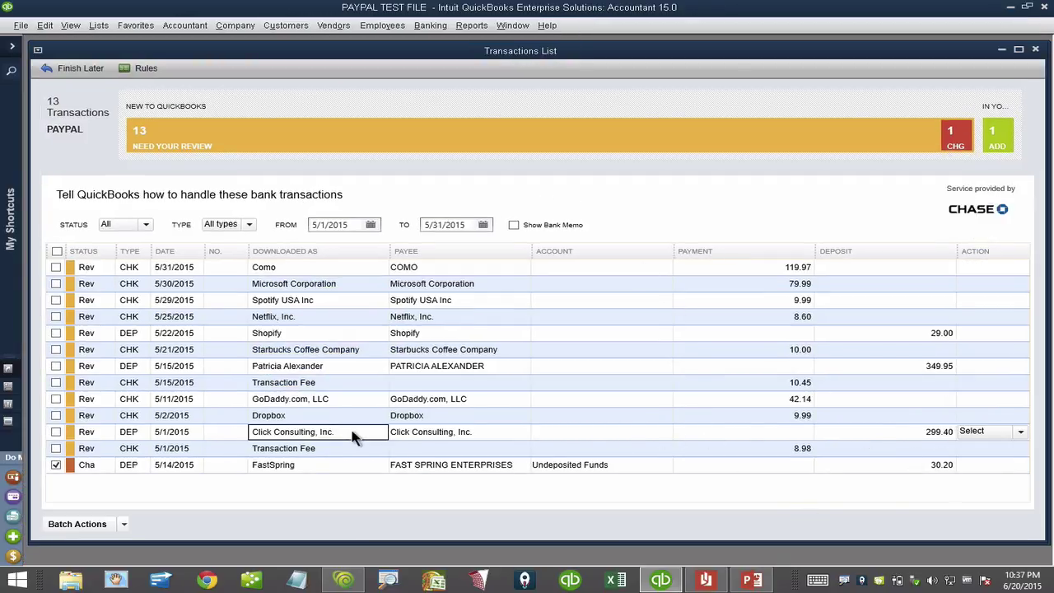
click(1020, 431)
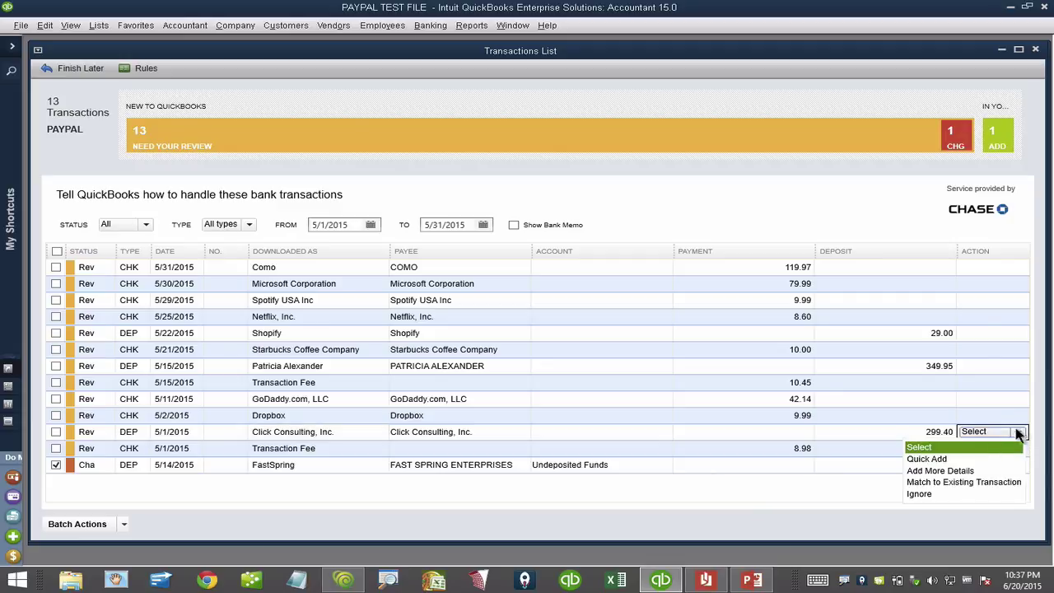
click(948, 471)
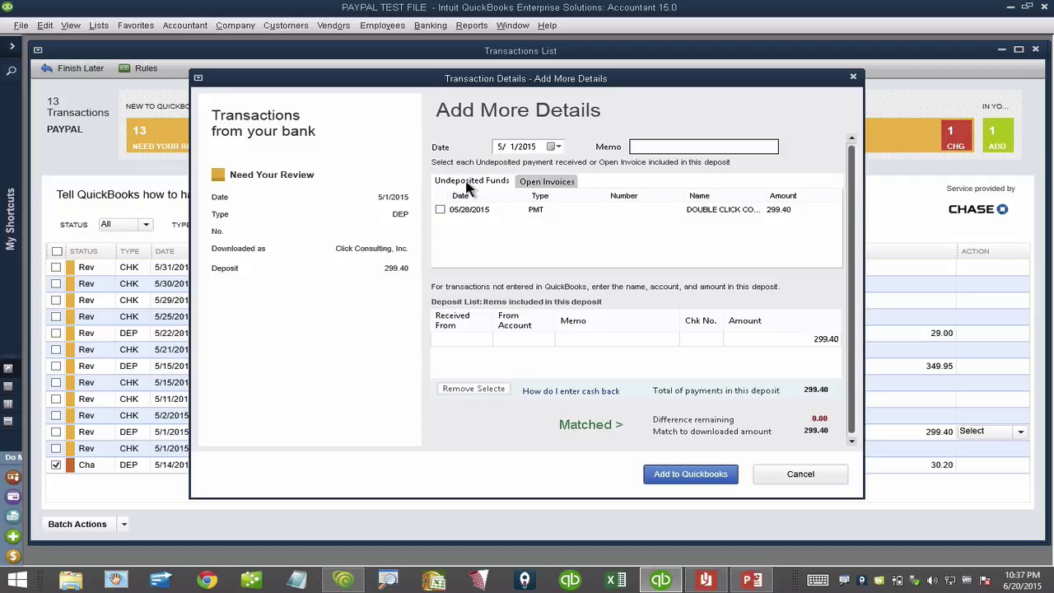
click(535, 183)
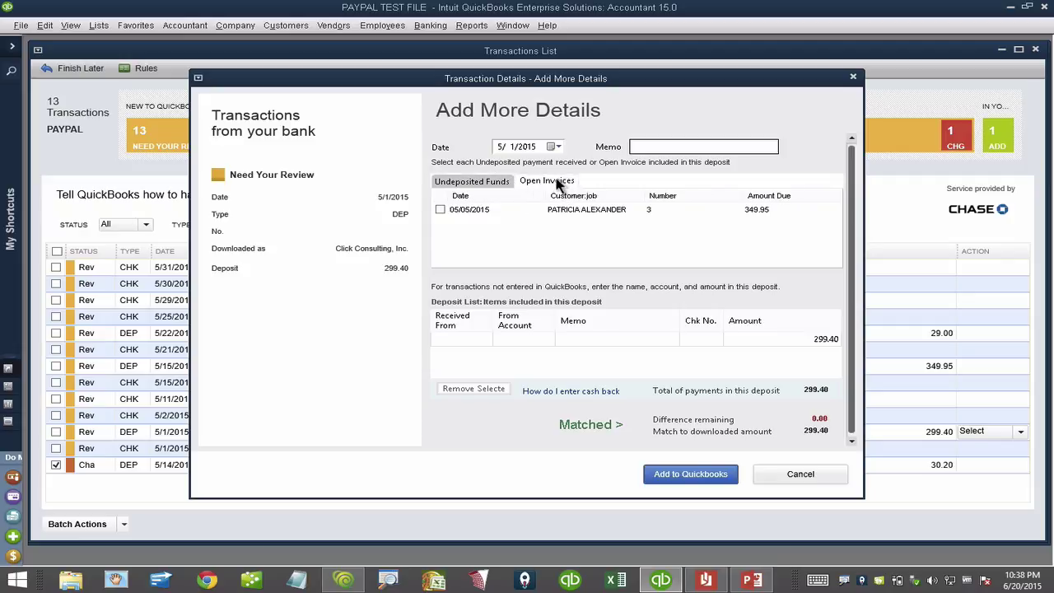
click(474, 181)
click(441, 210)
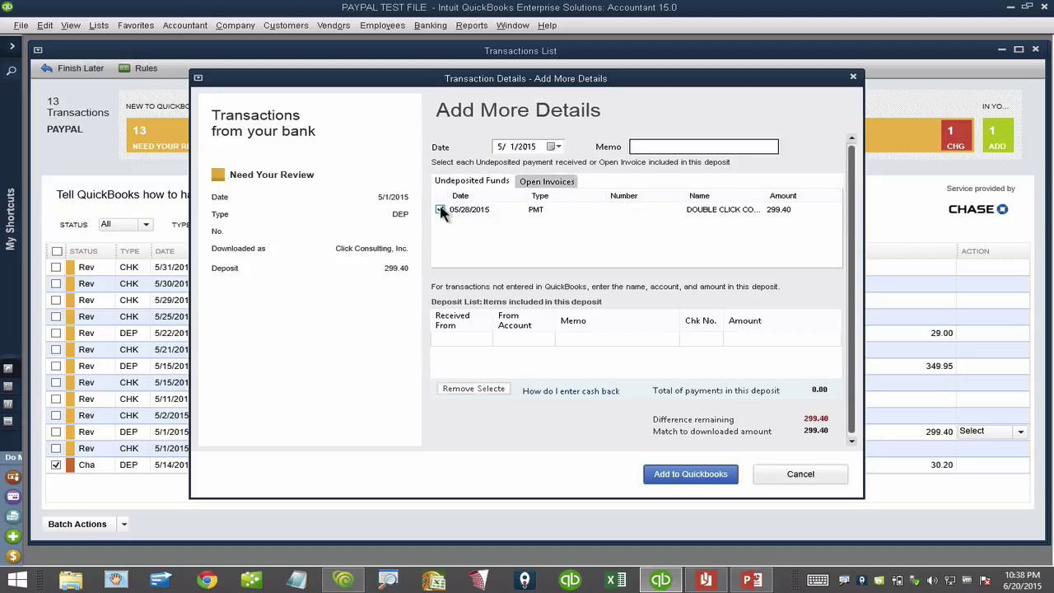
click(691, 483)
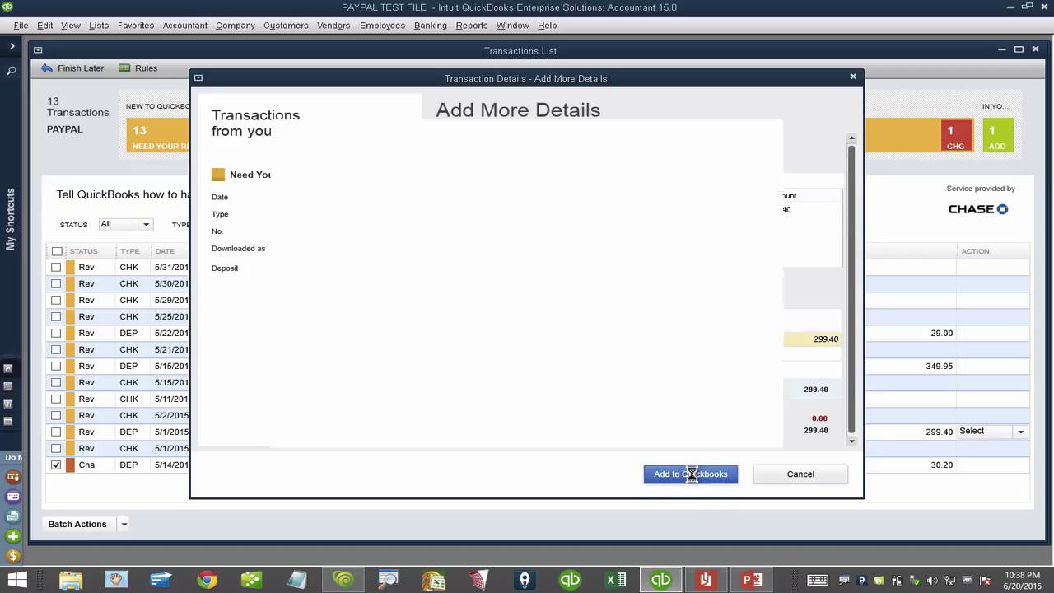
click(729, 431)
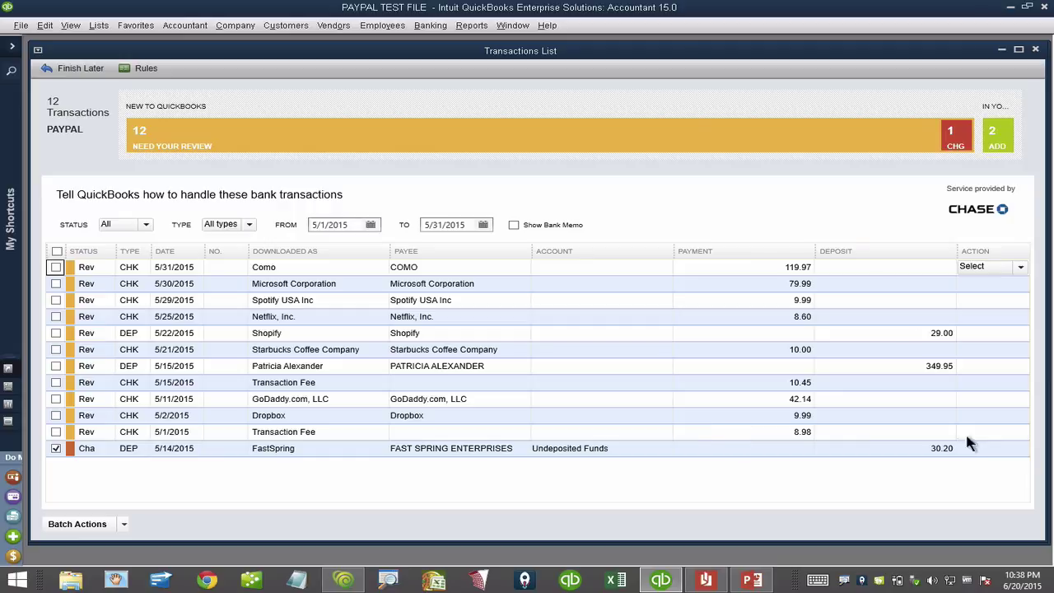
click(979, 369)
click(1018, 365)
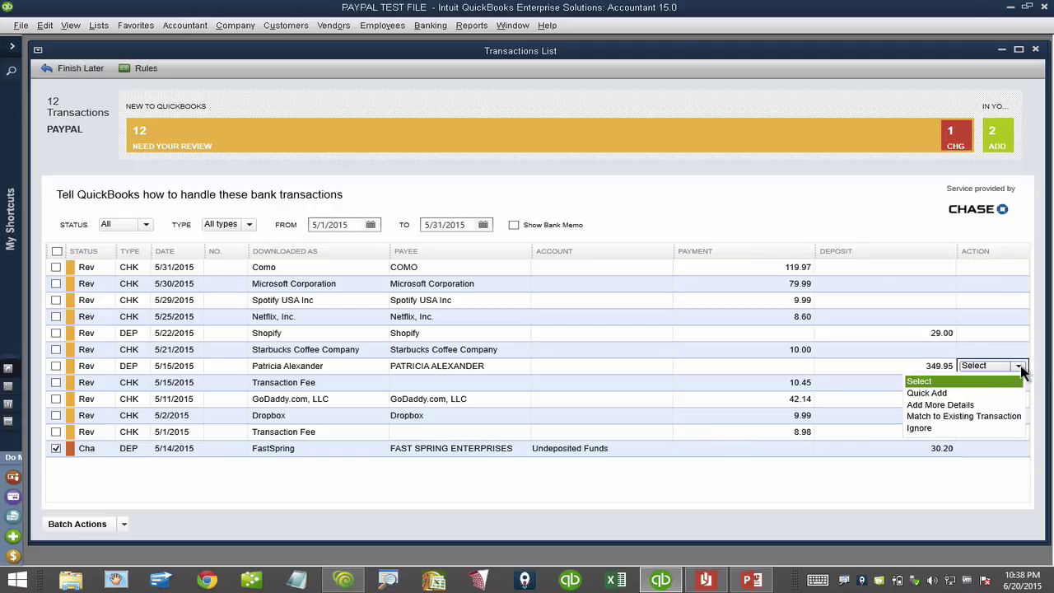
click(940, 417)
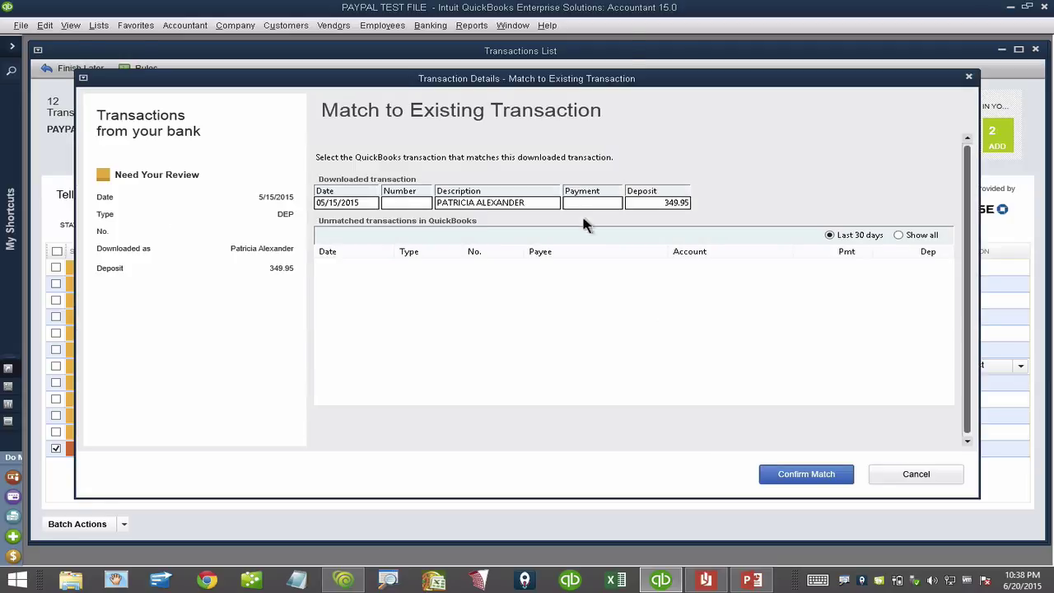
click(912, 477)
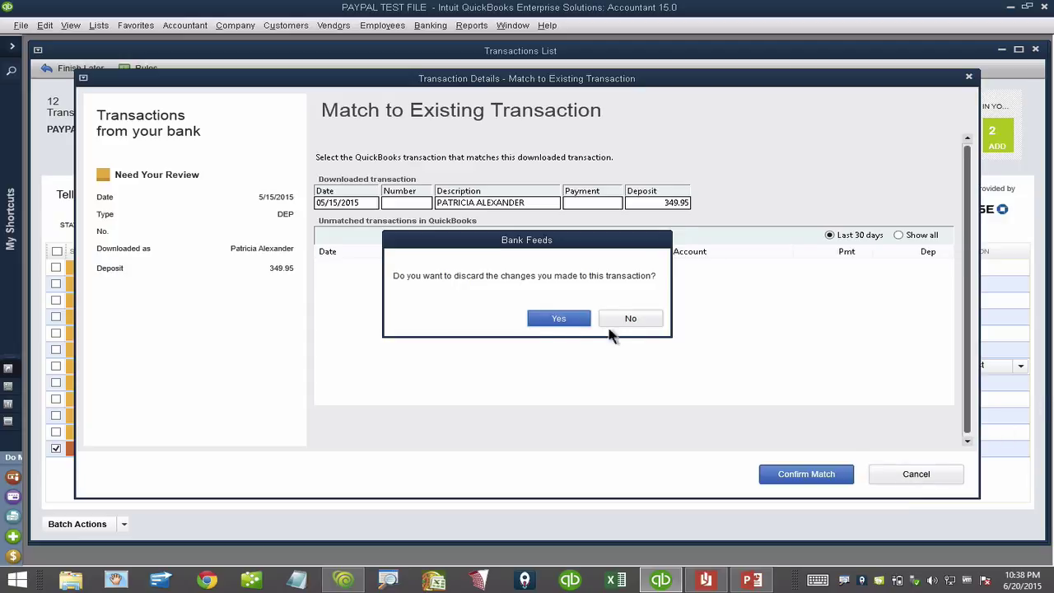
click(555, 320)
Add the 5/15/2015 deposit of 349.95 with more details, applying it to open invoice 3, and accept the proposed rule
click(1021, 366)
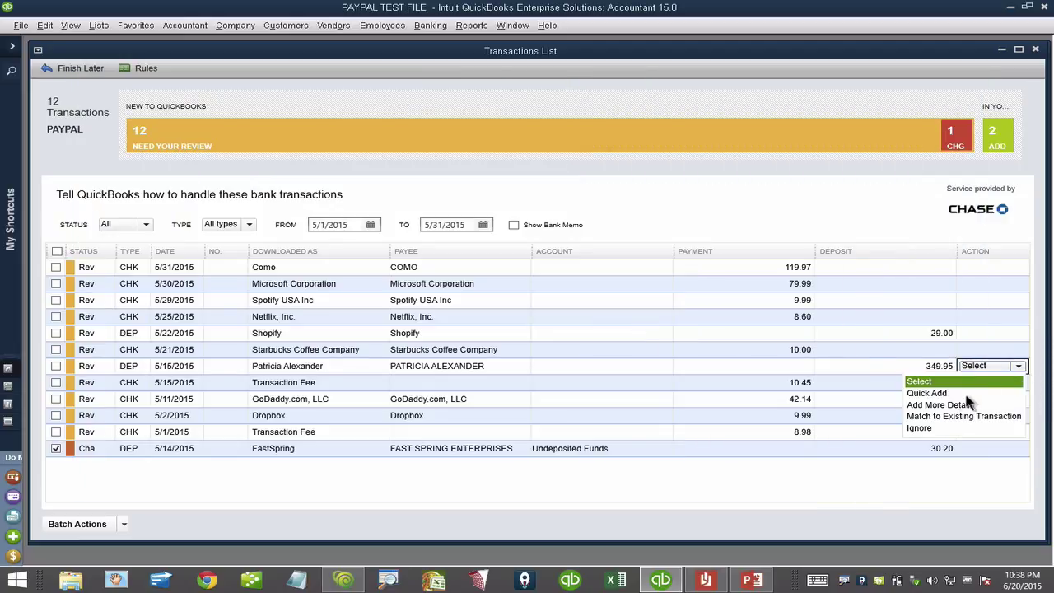
click(901, 402)
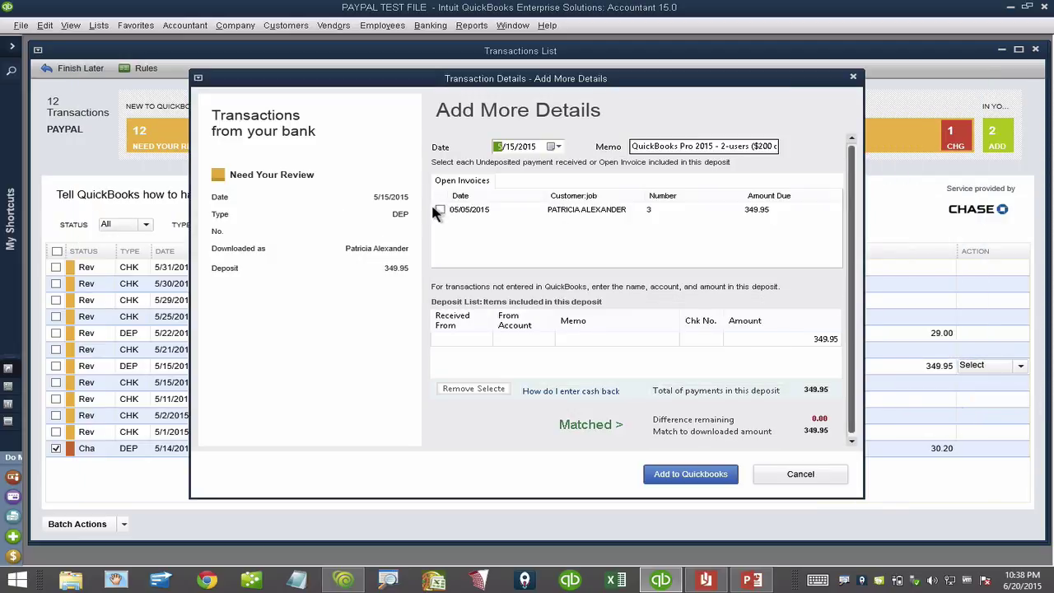
click(440, 209)
click(697, 480)
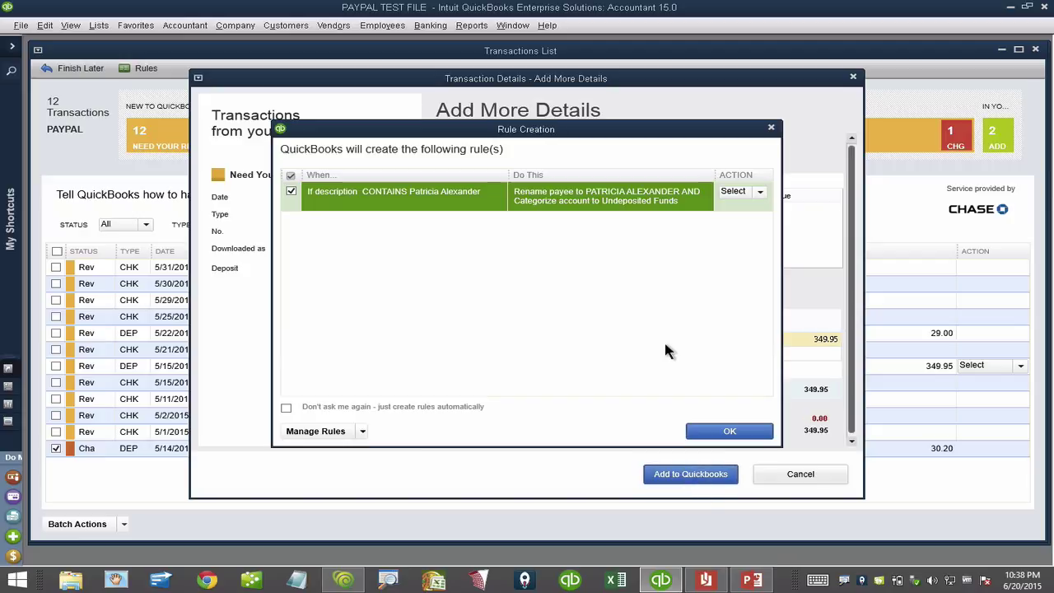
click(713, 435)
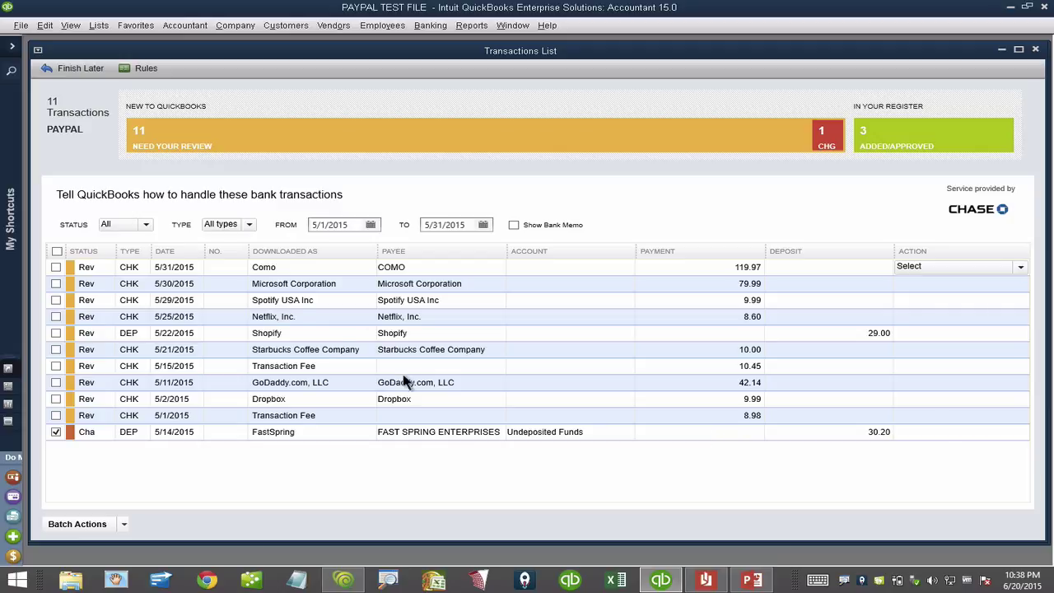
Categorize the 29.00 Shopify deposit and the 30.20 FastSpring deposit to the Consulting Income account
click(321, 335)
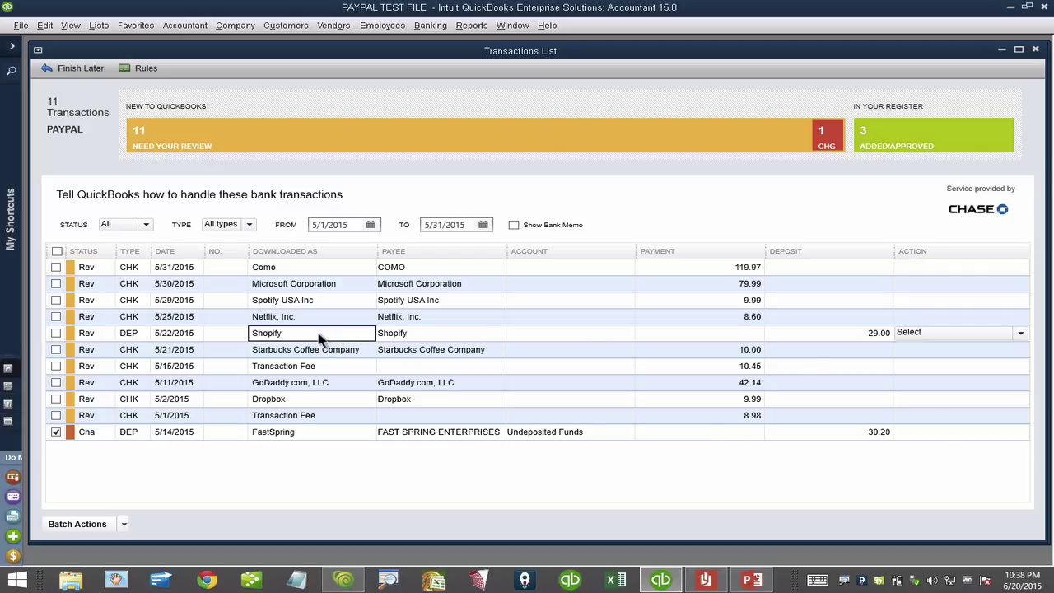
click(861, 433)
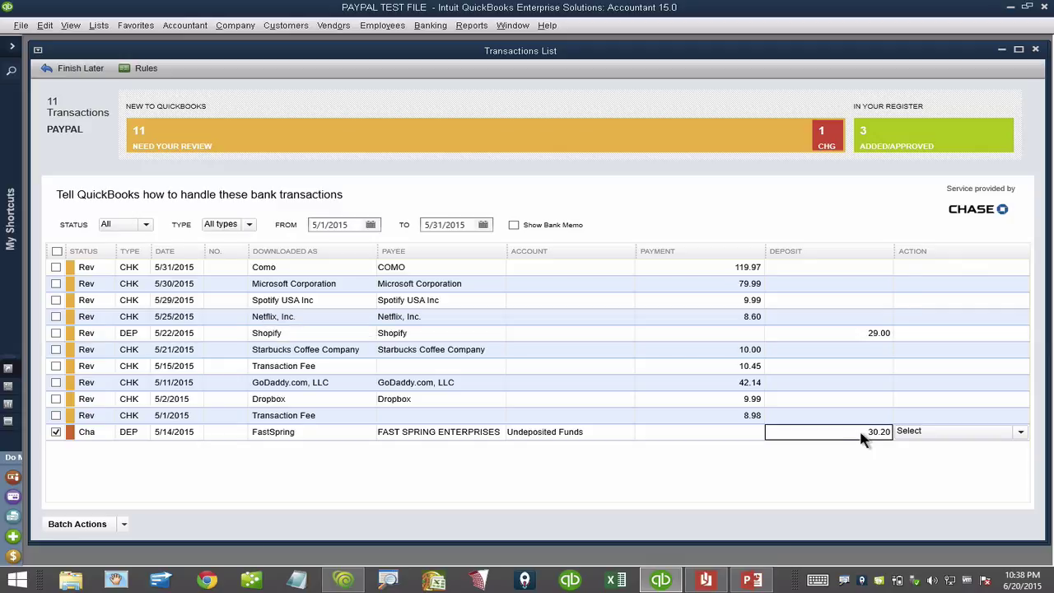
click(543, 331)
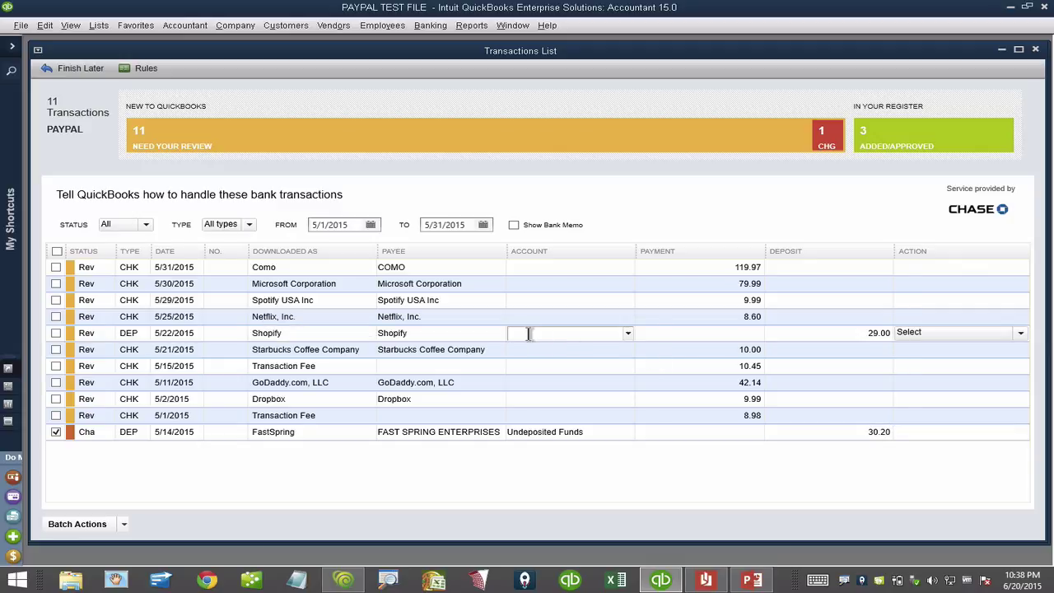
text(Cos)
text(sulting Income)
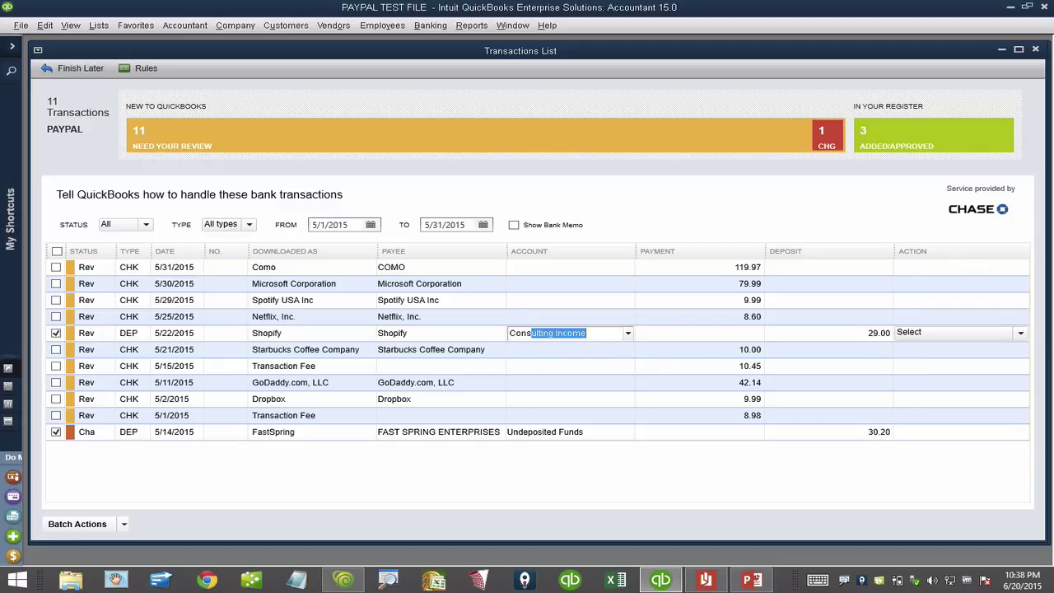
click(574, 433)
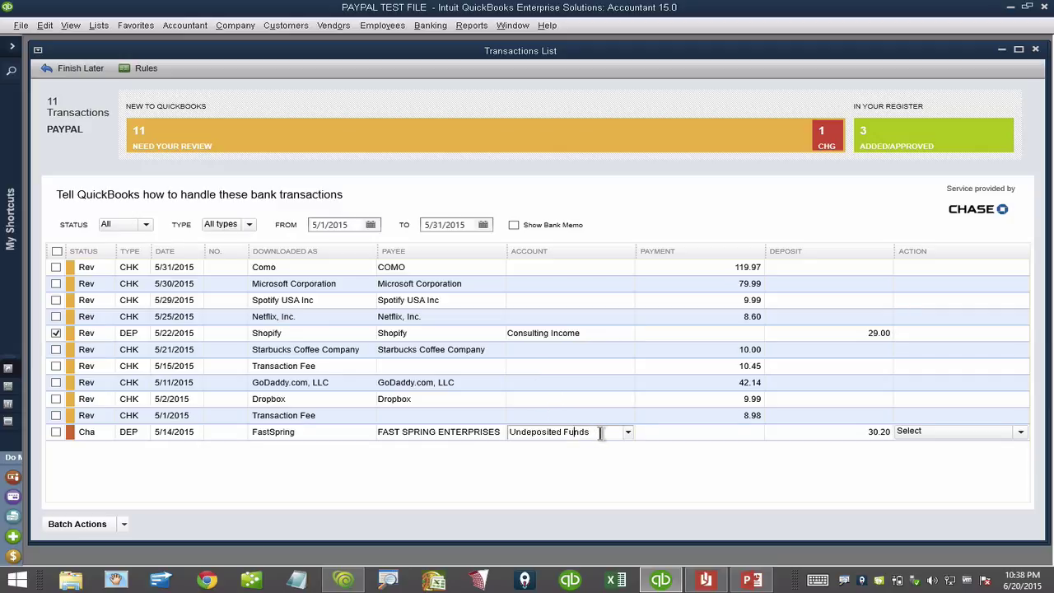
text(Cos)
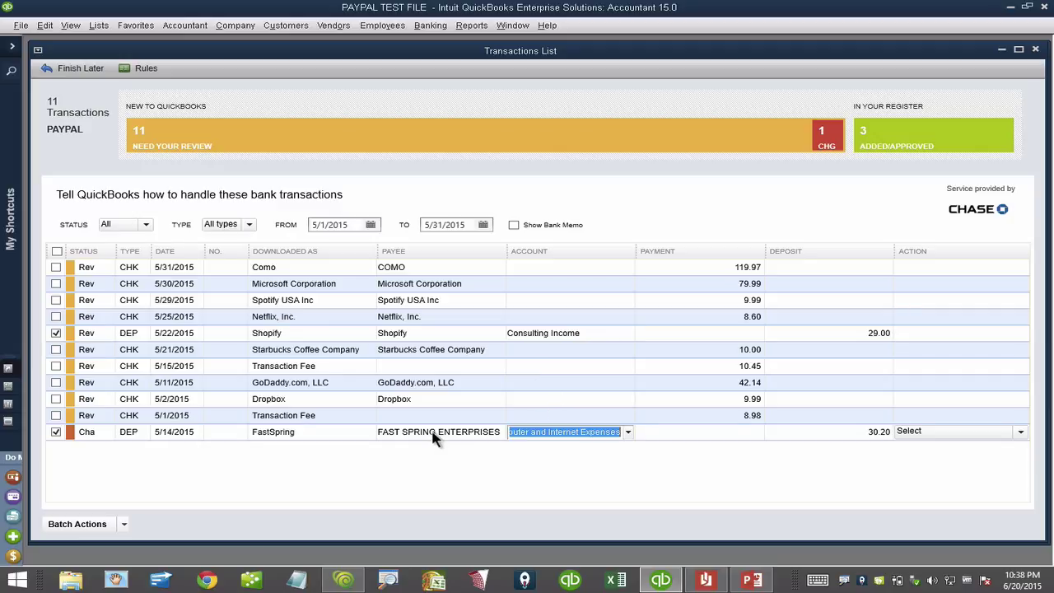
text(sulting Income)
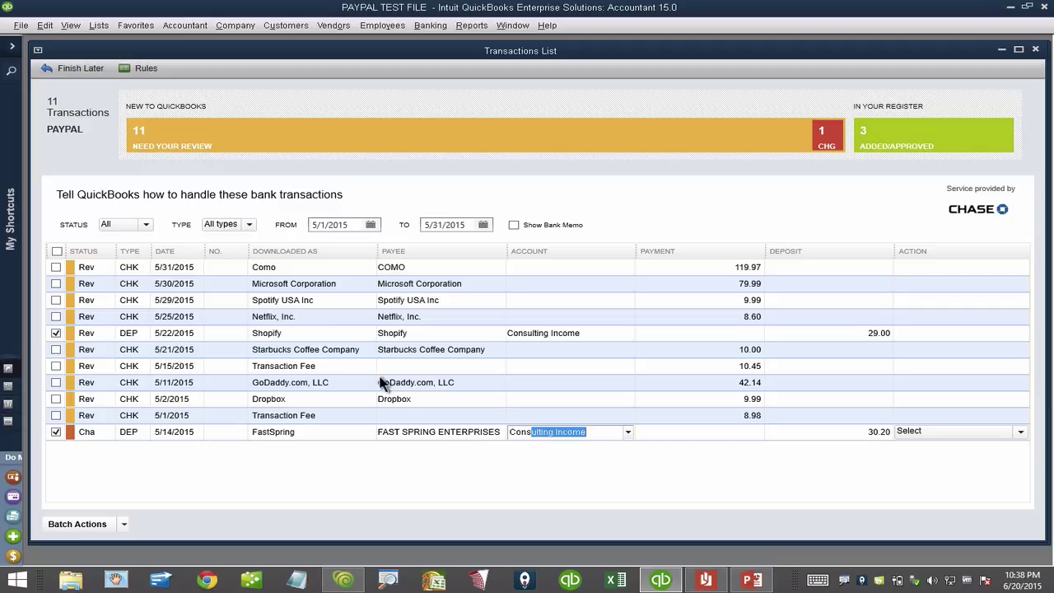
Batch add/approve the checked Shopify and FastSpring deposits and accept the proposed Shopify rule
click(118, 524)
click(122, 525)
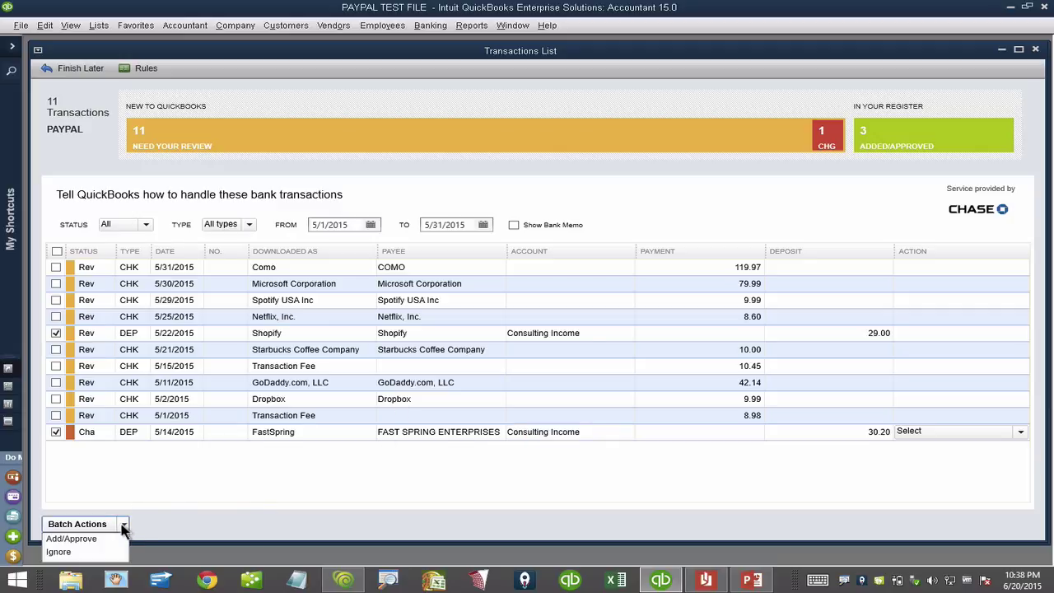
click(103, 538)
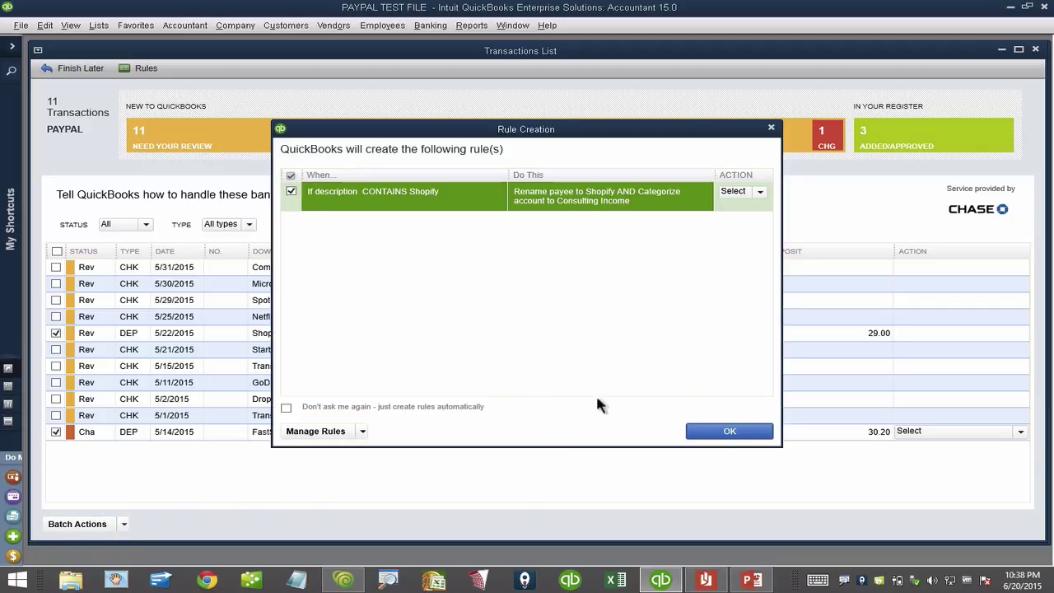
click(731, 431)
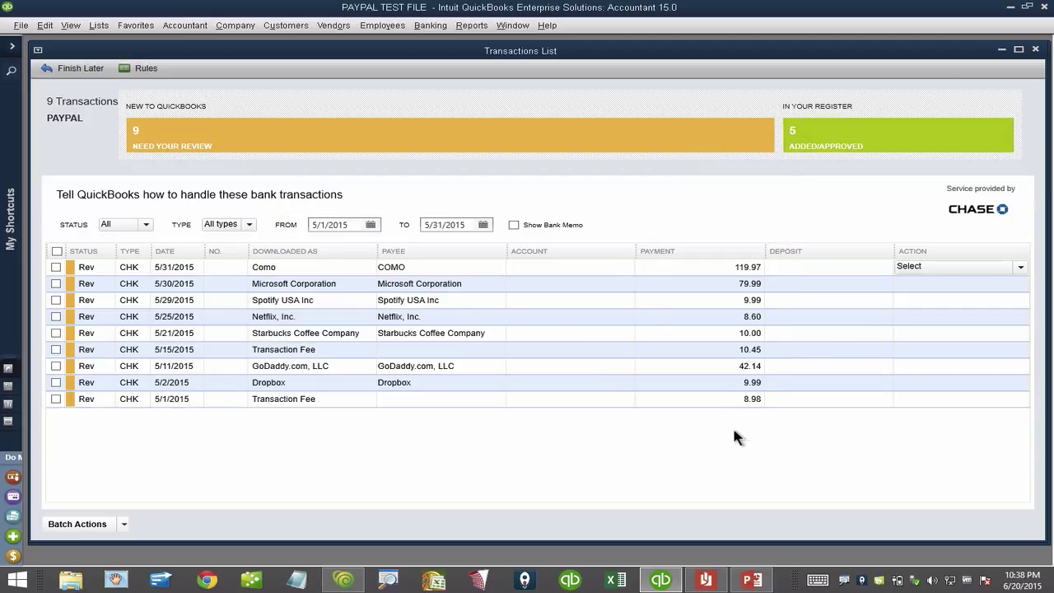
Categorize the 119.97 Como and 79.99 Microsoft Corporation payments to the Office Supplies account
click(541, 269)
text(Office Supplies)
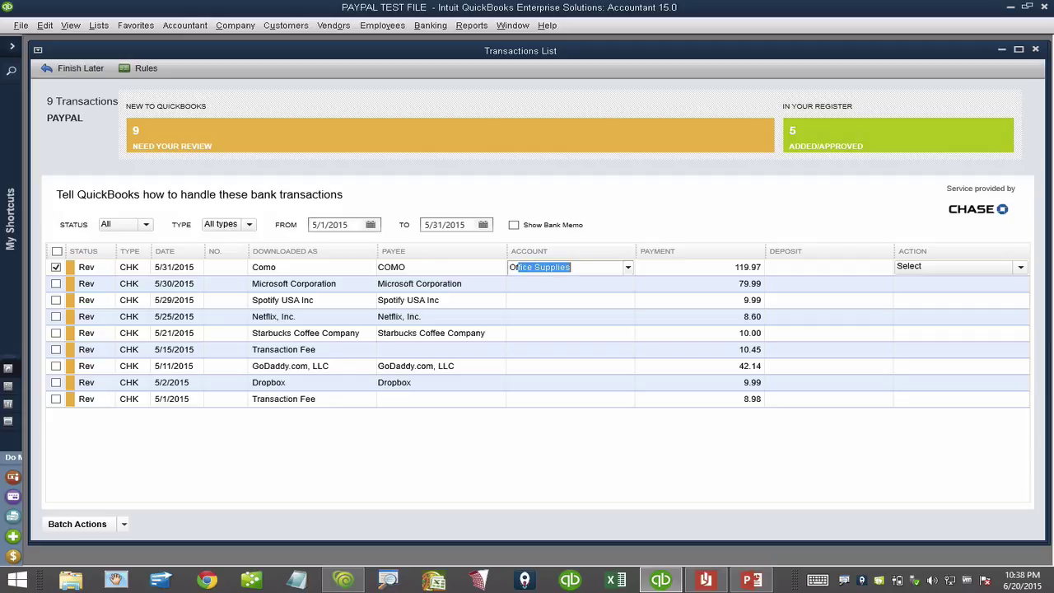
key(Tab)
key(Tab)
key(Tab)
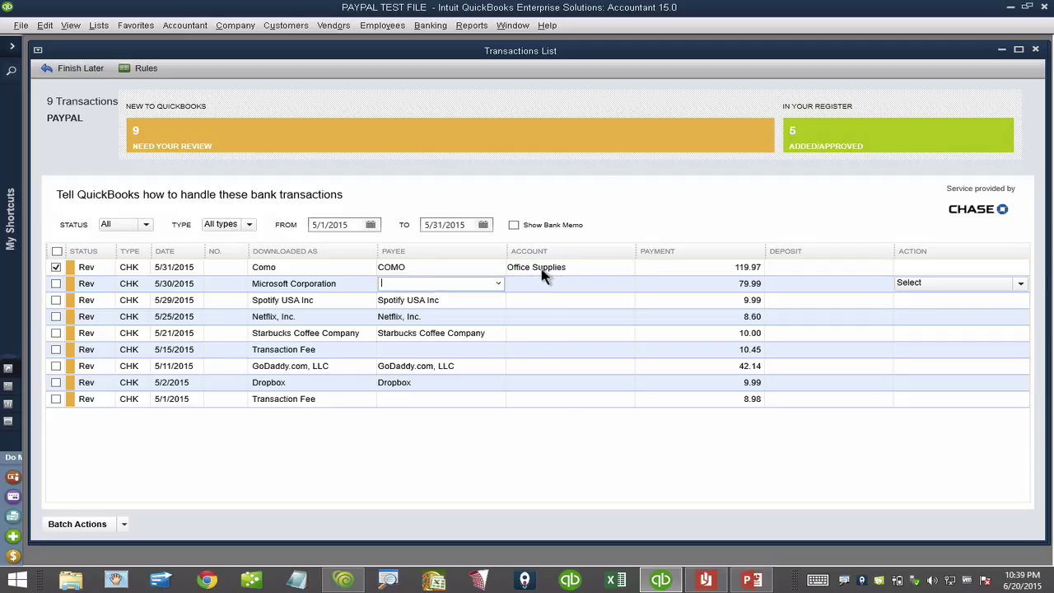
text(Microsoft Corporation)
key(Tab)
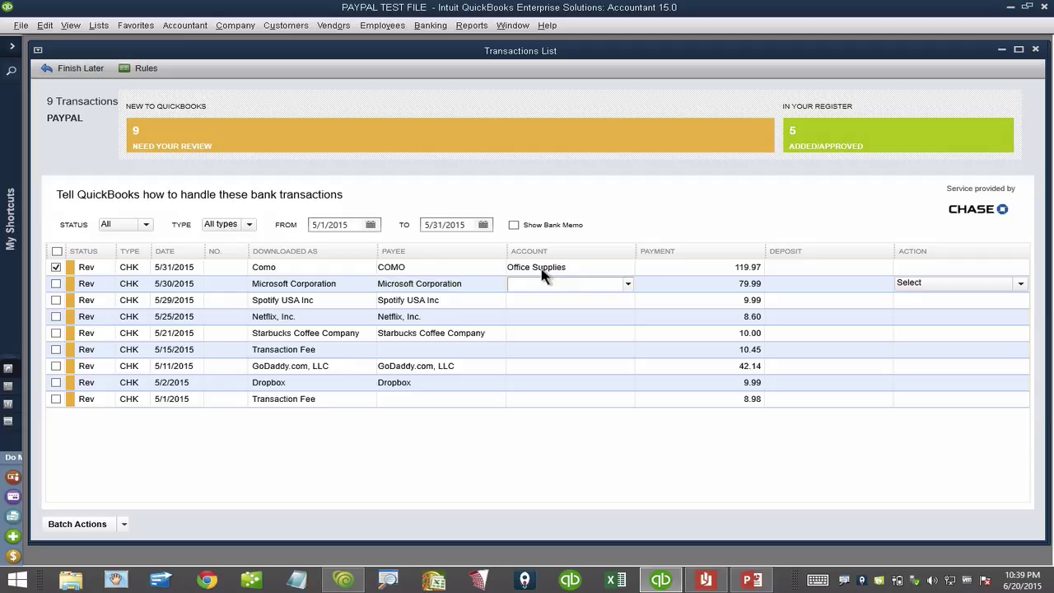
text(Office Supplies)
key(Tab)
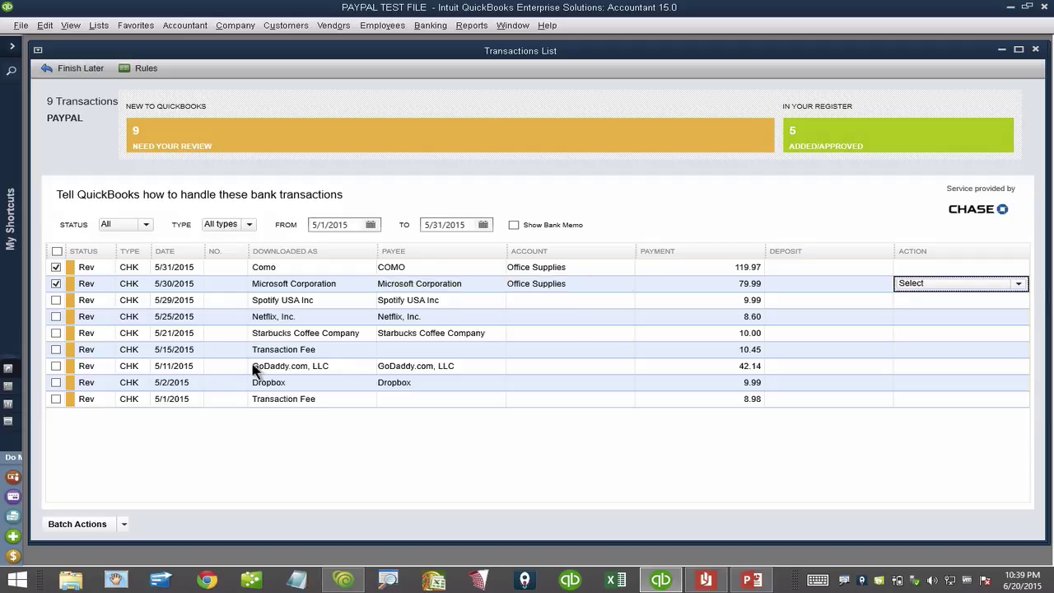
Batch add/approve the Como and Microsoft Corporation payments and accept both proposed renaming and categorization rules
click(124, 524)
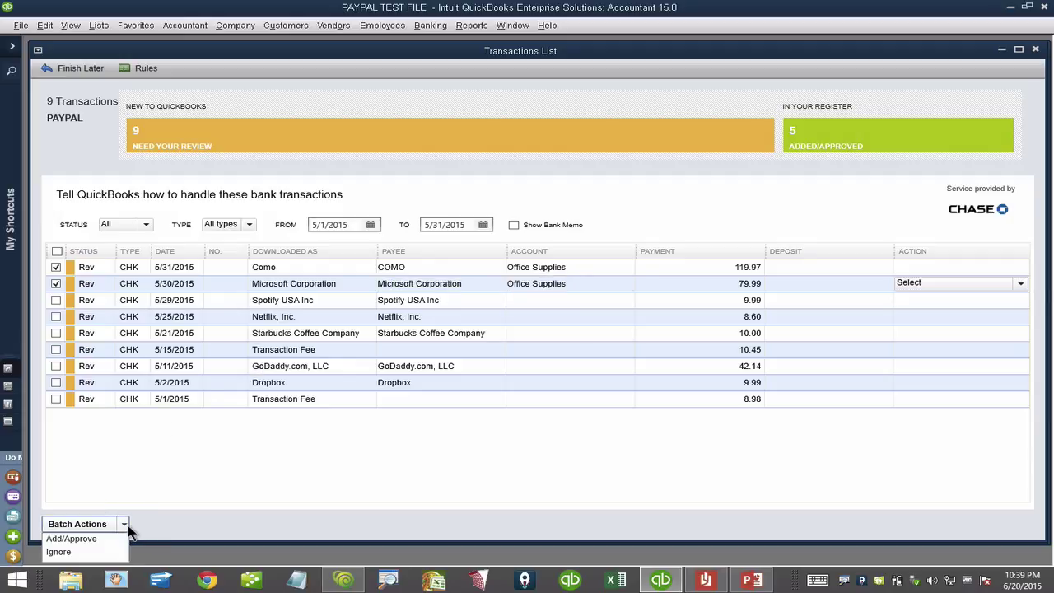
click(72, 539)
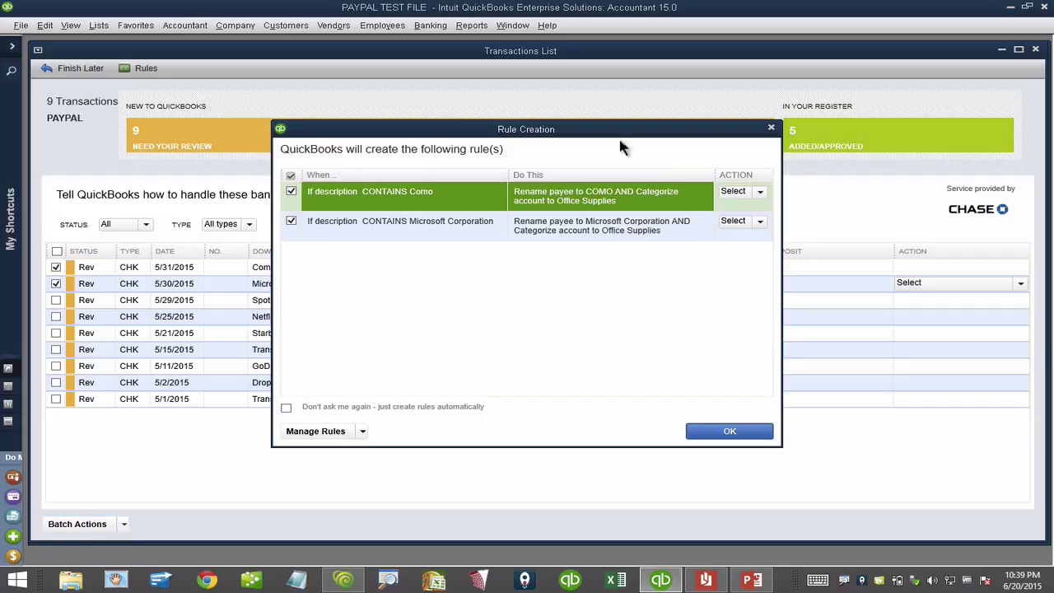
click(729, 433)
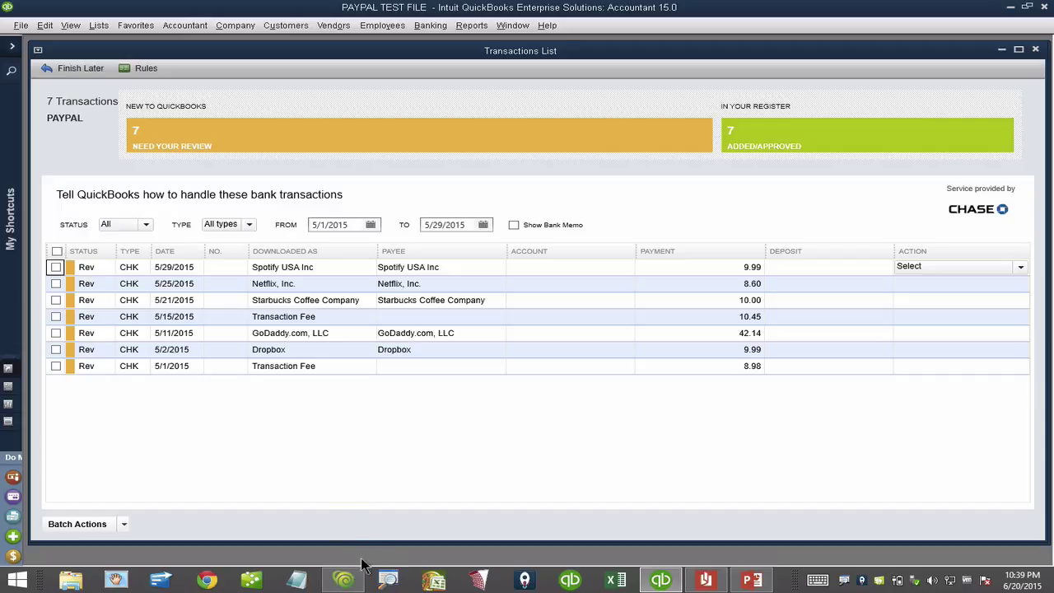
Switch to 2qbo Convert Pro and on to the PowerPoint slide to review the converter's trial download link
click(343, 580)
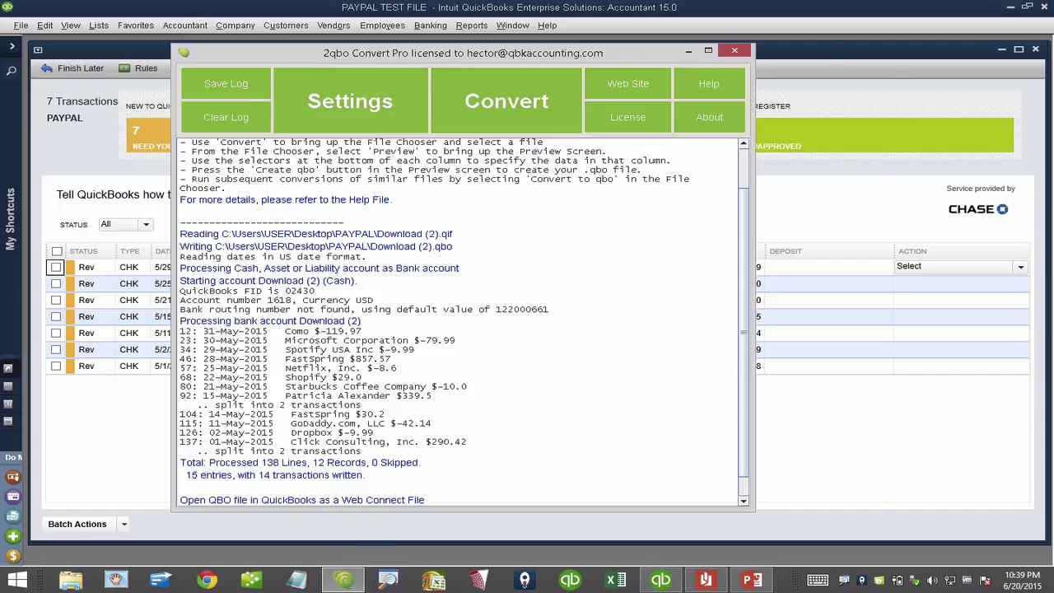
drag(454, 47, 546, 48)
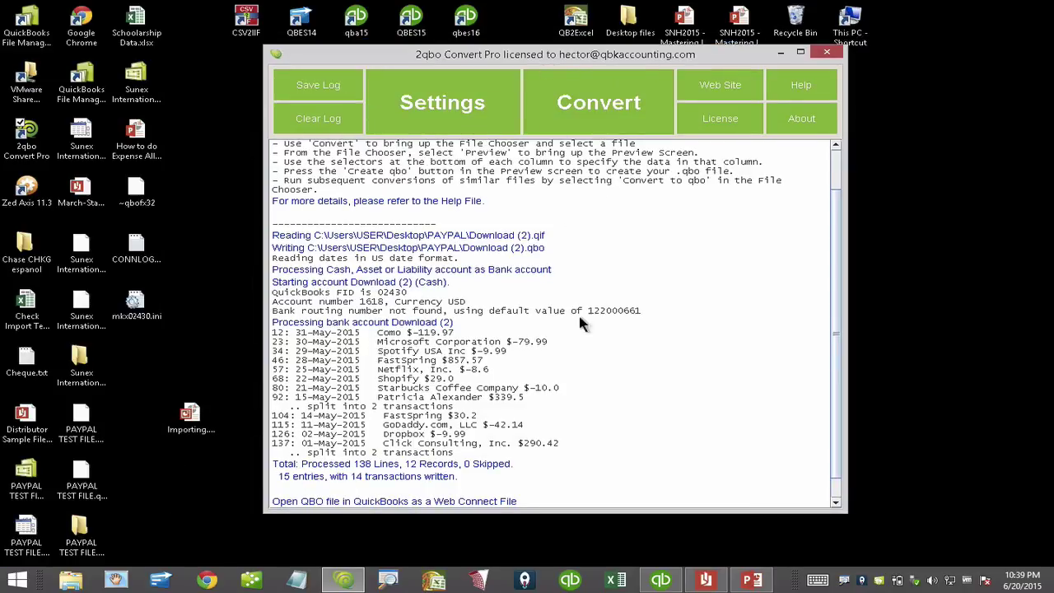
click(744, 581)
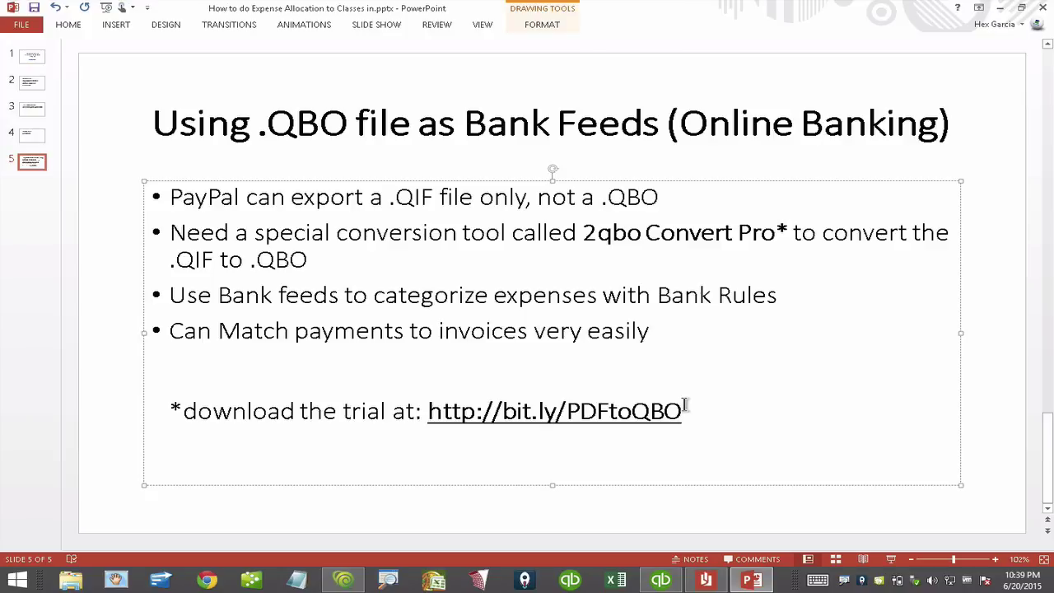
drag(684, 405, 429, 408)
click(750, 414)
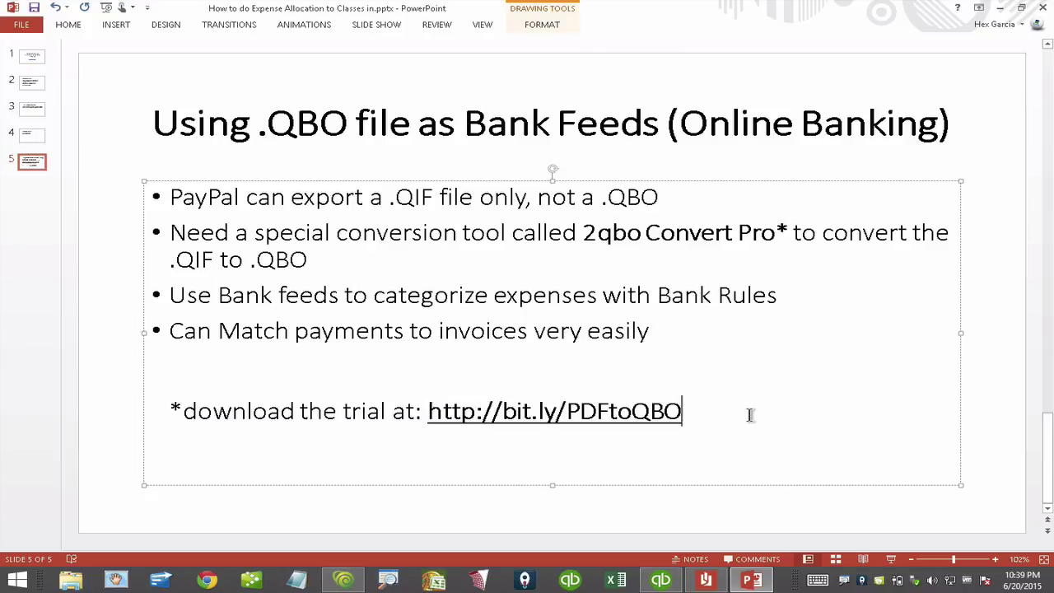